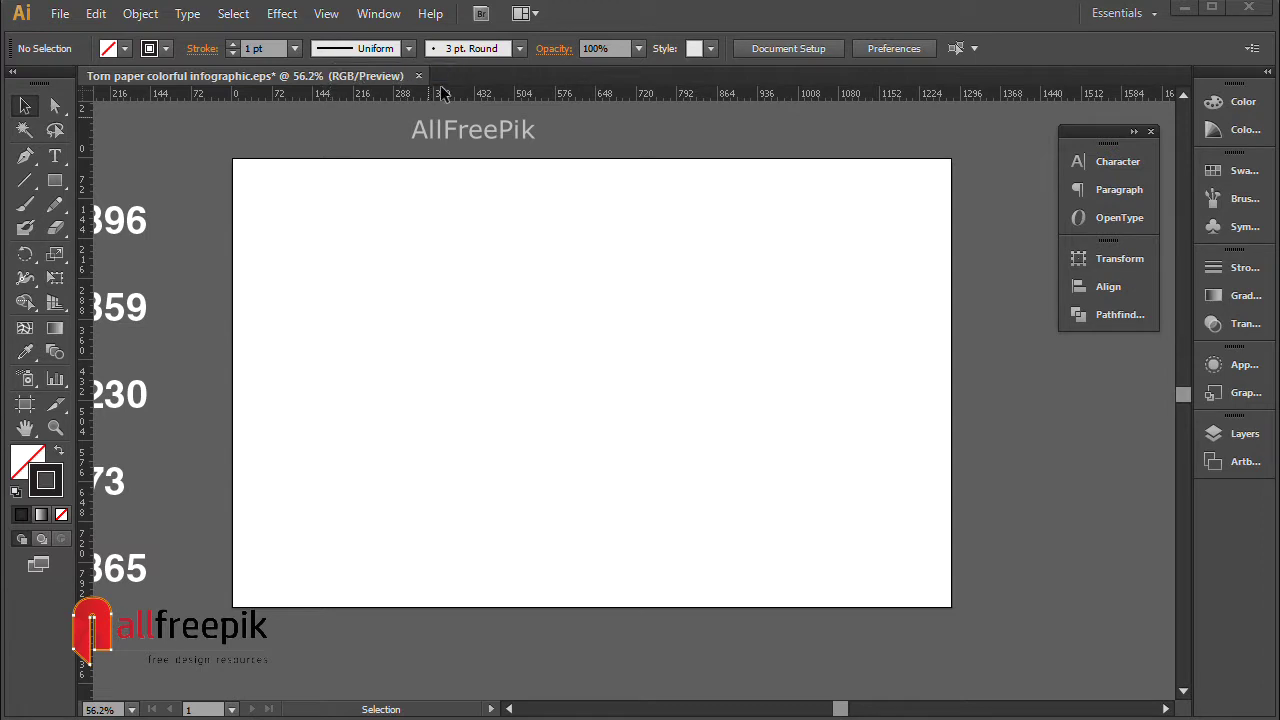
Step: Hide the rulers from the View menu, then show them again
{"action": "left_click", "coordinate": [327, 14]}
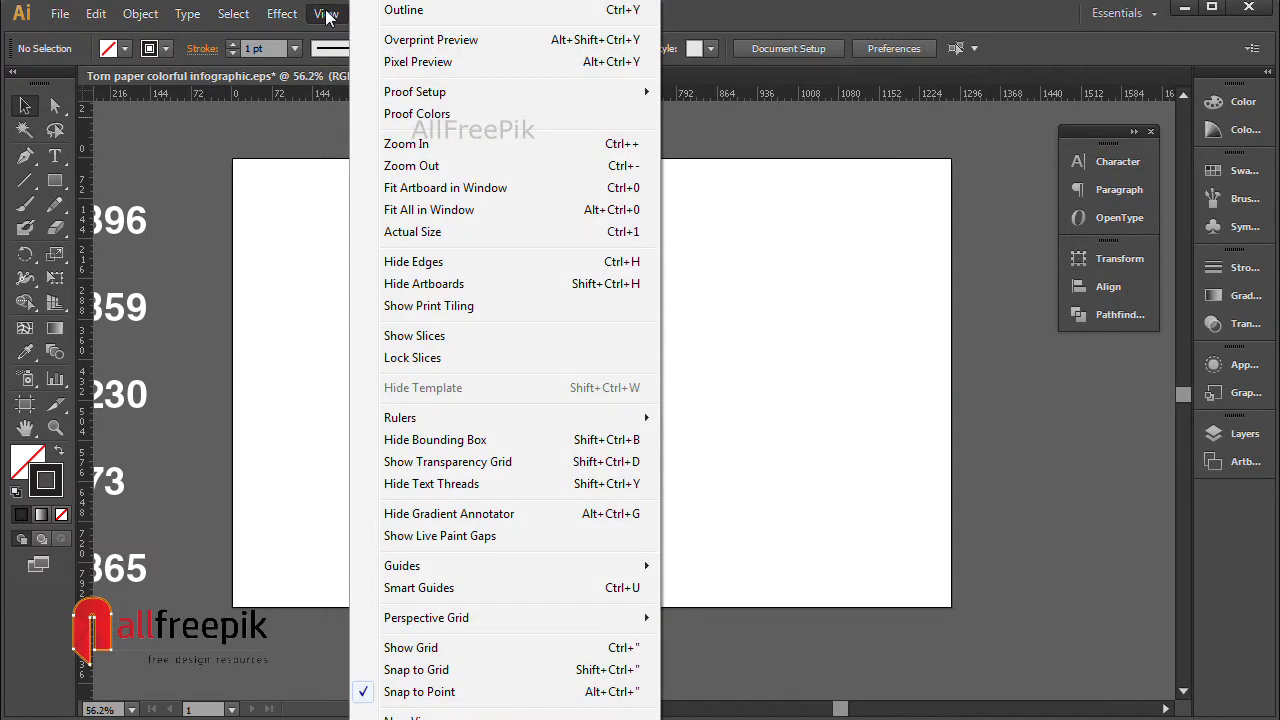
{"action": "mouse_move", "coordinate": [489, 420]}
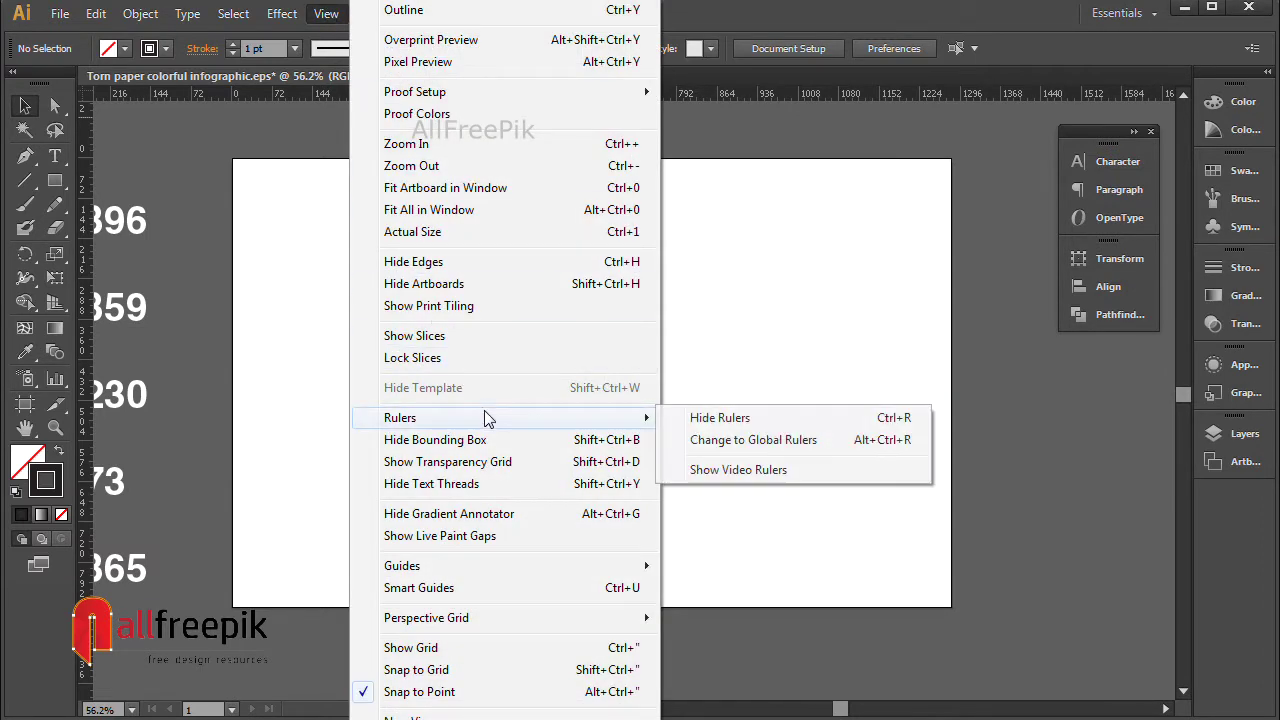
{"action": "left_click", "coordinate": [749, 418]}
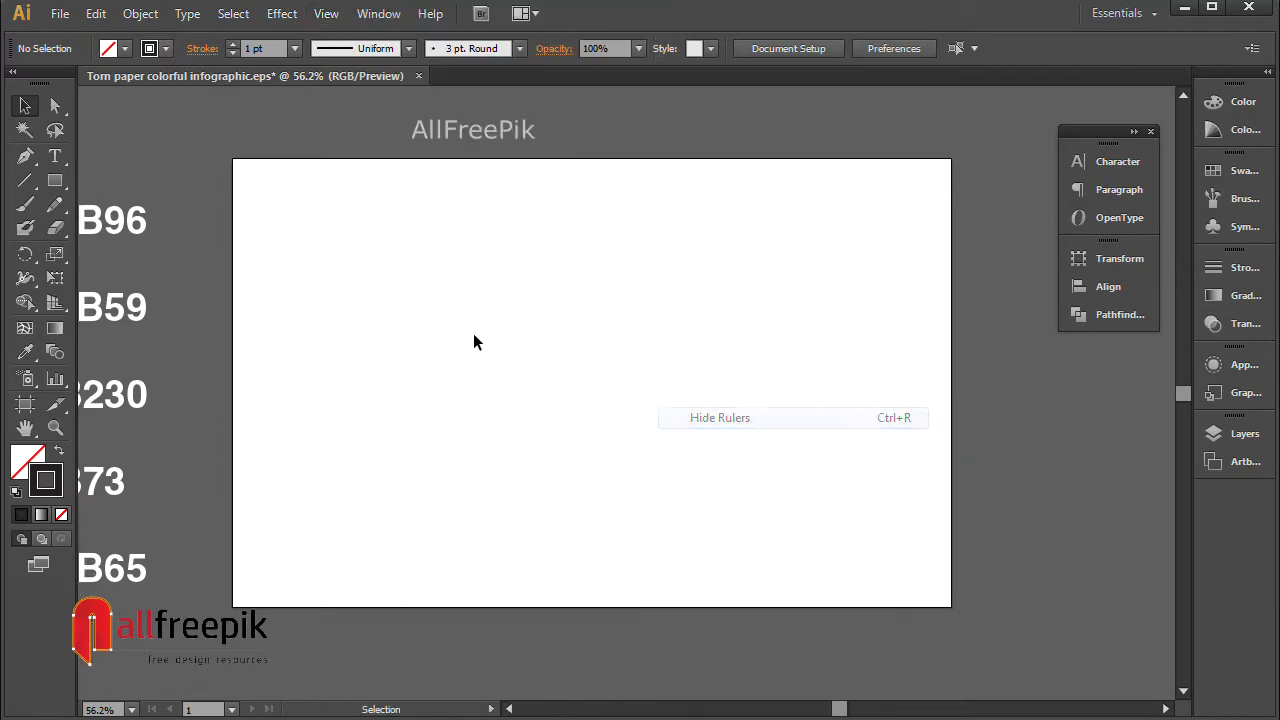
{"action": "left_click", "coordinate": [327, 14]}
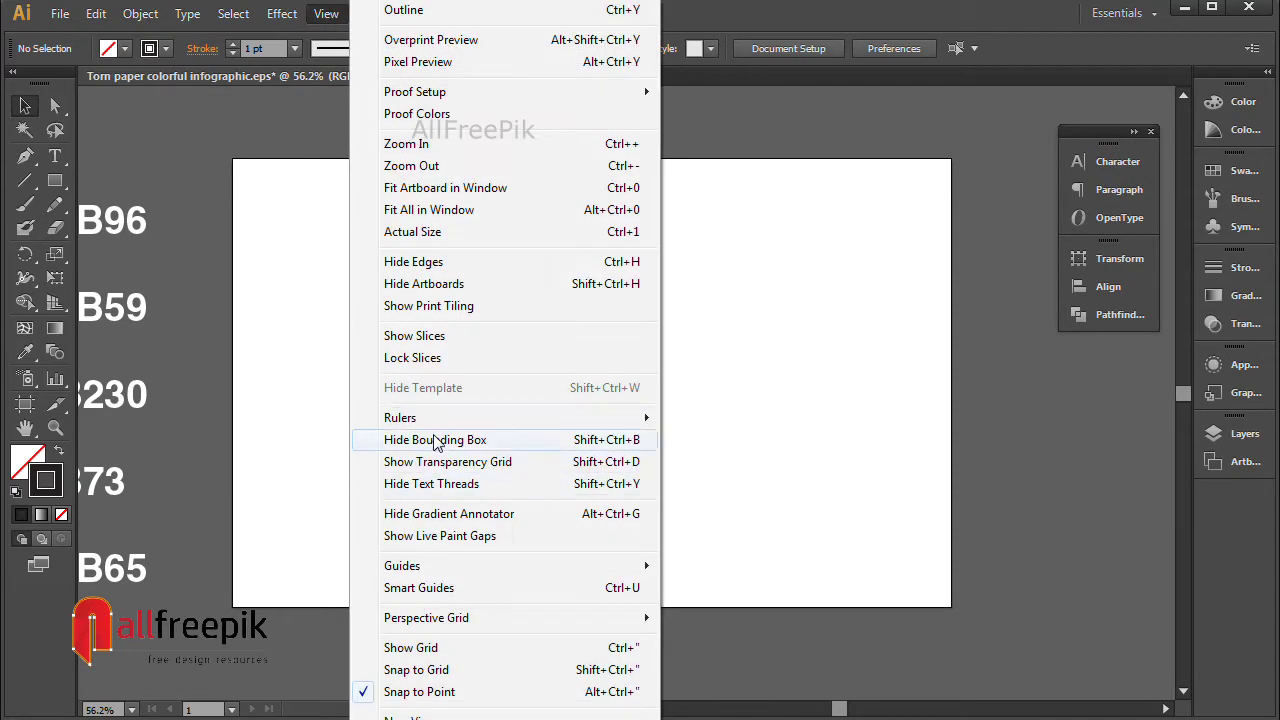
{"action": "mouse_move", "coordinate": [430, 420]}
{"action": "left_click", "coordinate": [700, 424]}
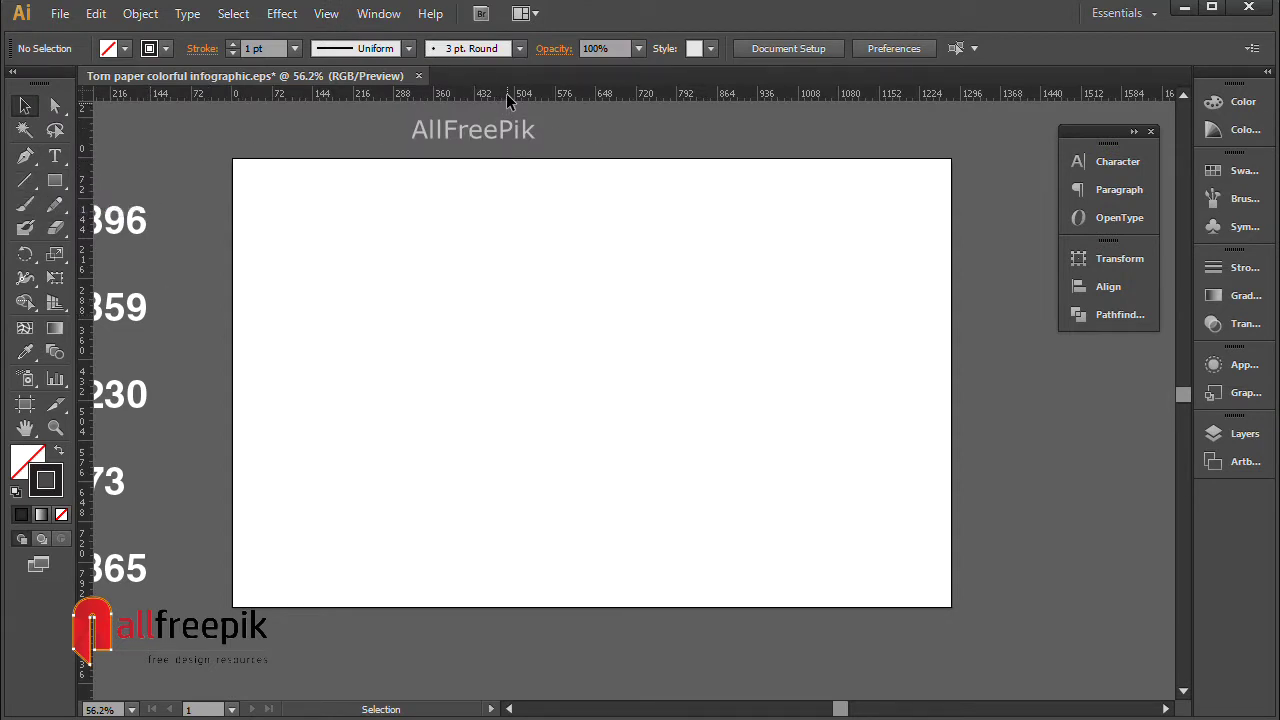
Step: Drag four horizontal guides down from the top ruler, spaced to split the artboard into five bands
{"action": "left_click_drag", "start_coordinate": [502, 99], "coordinate": [470, 246]}
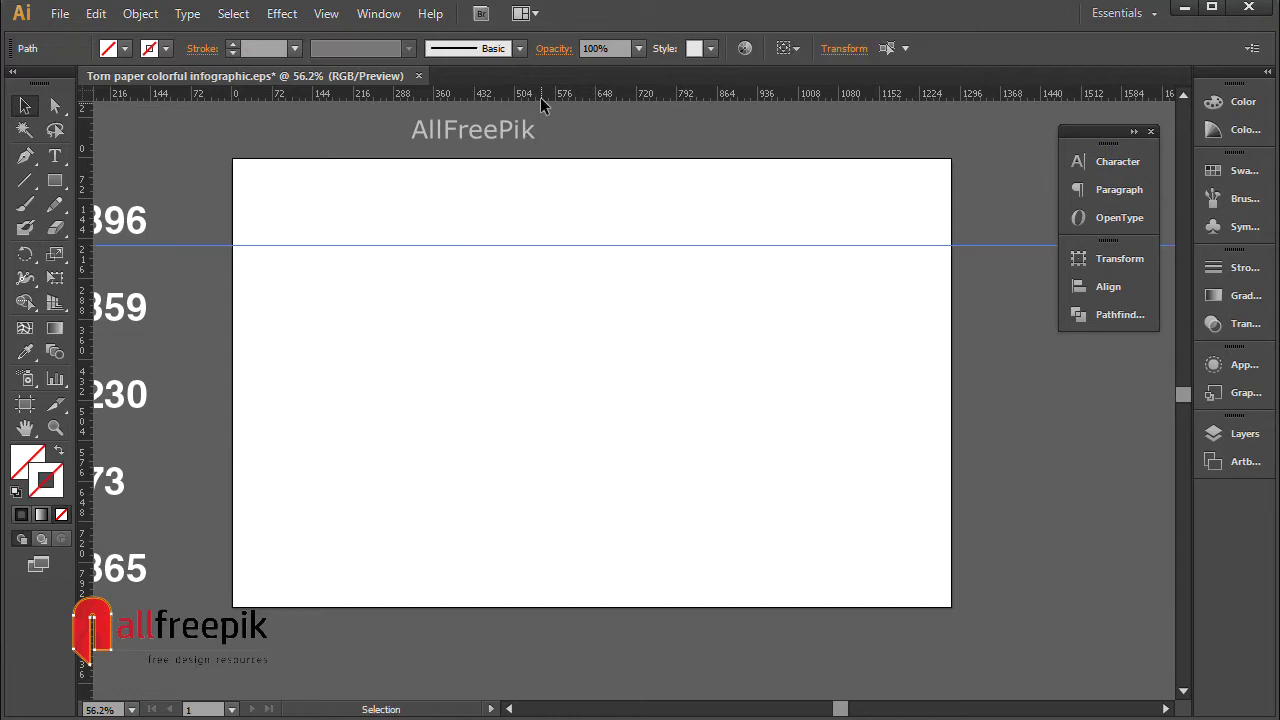
{"action": "left_click_drag", "start_coordinate": [540, 97], "coordinate": [524, 328]}
{"action": "left_click_drag", "start_coordinate": [598, 97], "coordinate": [526, 421]}
{"action": "left_click_drag", "start_coordinate": [658, 95], "coordinate": [594, 519]}
{"action": "left_click", "coordinate": [671, 560]}
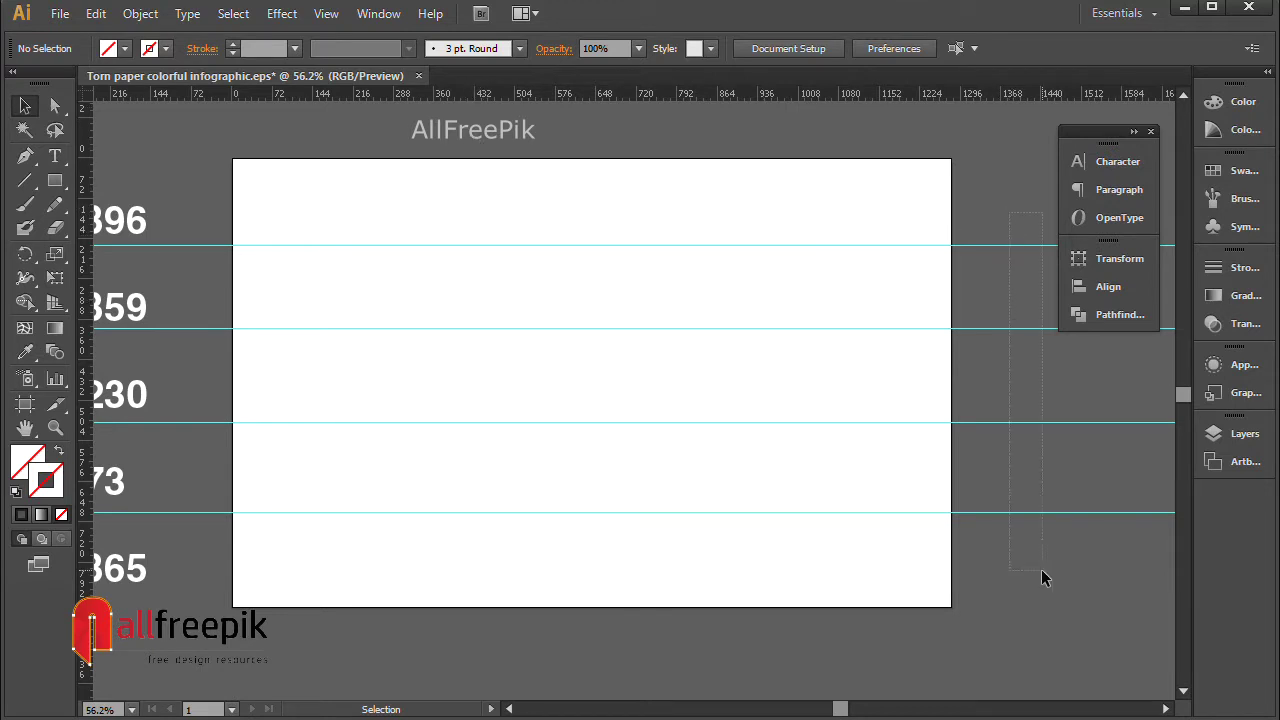
Step: Lock all the guides in place from the right-click menu
{"action": "left_click_drag", "start_coordinate": [1041, 570], "coordinate": [1041, 570]}
{"action": "right_click", "coordinate": [987, 363]}
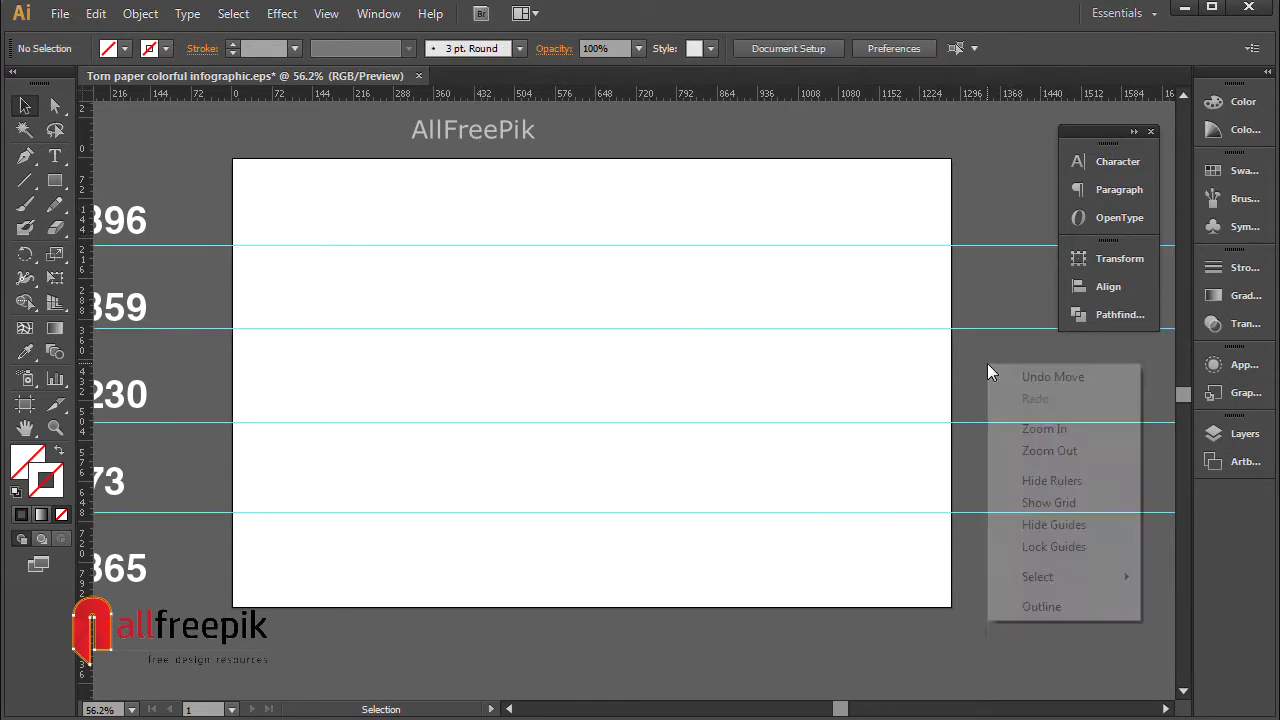
{"action": "left_click", "coordinate": [1052, 556]}
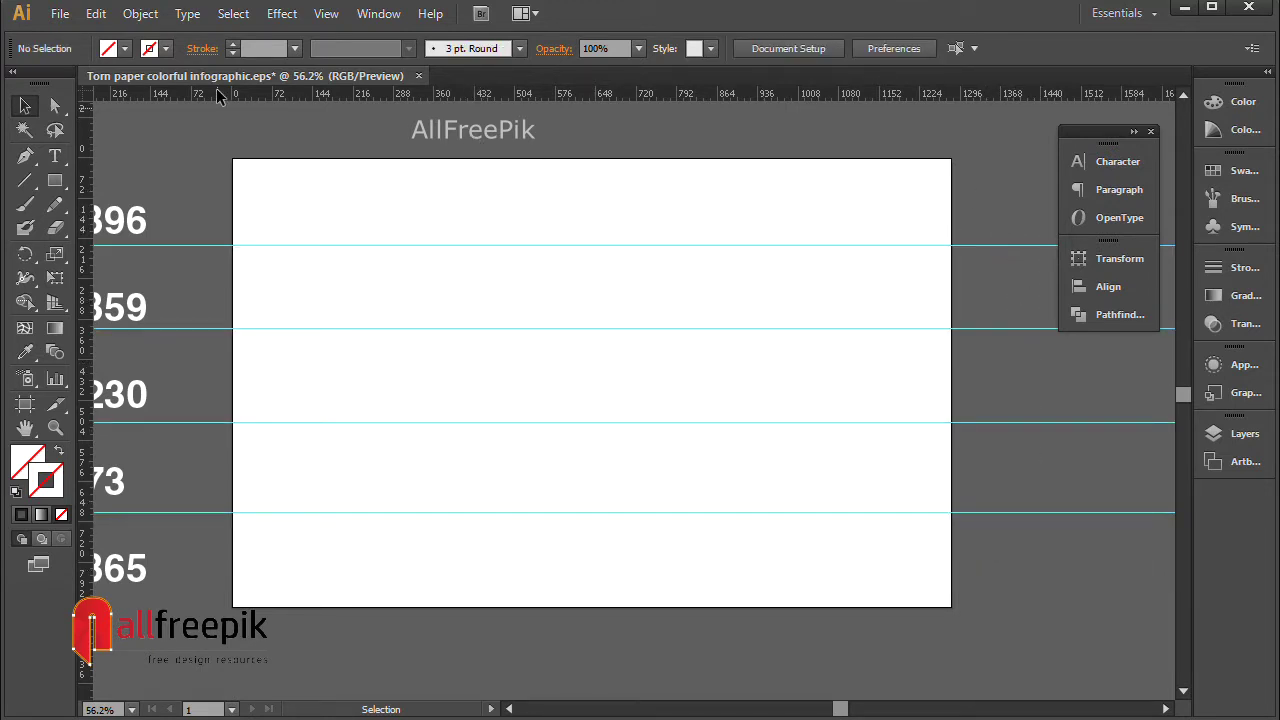
{"action": "left_click", "coordinate": [27, 159]}
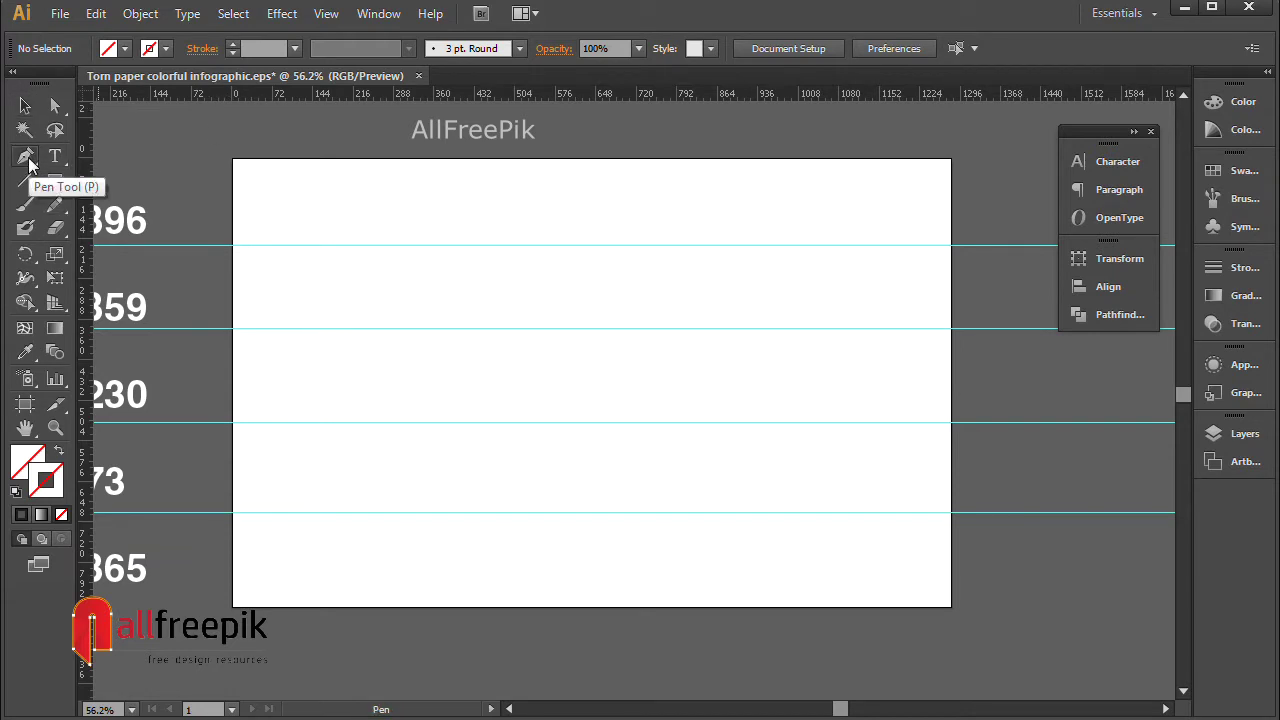
Step: Pen a jagged torn edge along the top guide from the artboard's left edge to the centre
{"action": "left_click", "coordinate": [232, 245]}
{"action": "left_click", "coordinate": [256, 245]}
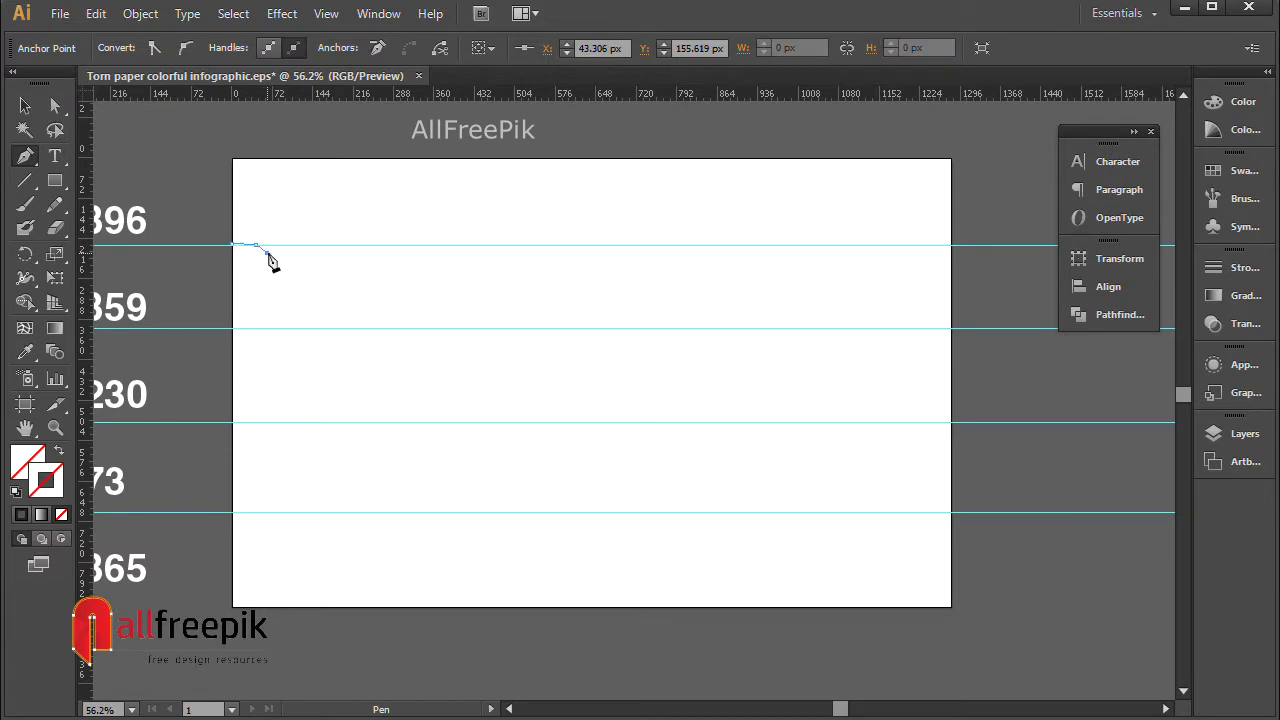
{"action": "left_click", "coordinate": [267, 252]}
{"action": "left_click", "coordinate": [287, 244]}
{"action": "left_click", "coordinate": [310, 251]}
{"action": "left_click", "coordinate": [346, 253]}
{"action": "left_click", "coordinate": [369, 253]}
{"action": "left_click", "coordinate": [389, 253]}
{"action": "left_click", "coordinate": [409, 244]}
{"action": "left_click", "coordinate": [430, 244]}
{"action": "left_click", "coordinate": [457, 246]}
{"action": "left_click", "coordinate": [476, 240]}
{"action": "left_click", "coordinate": [517, 242]}
{"action": "left_click", "coordinate": [532, 239]}
{"action": "left_click", "coordinate": [551, 237]}
{"action": "left_click", "coordinate": [566, 244]}
{"action": "left_click", "coordinate": [584, 236]}
{"action": "left_click", "coordinate": [623, 247]}
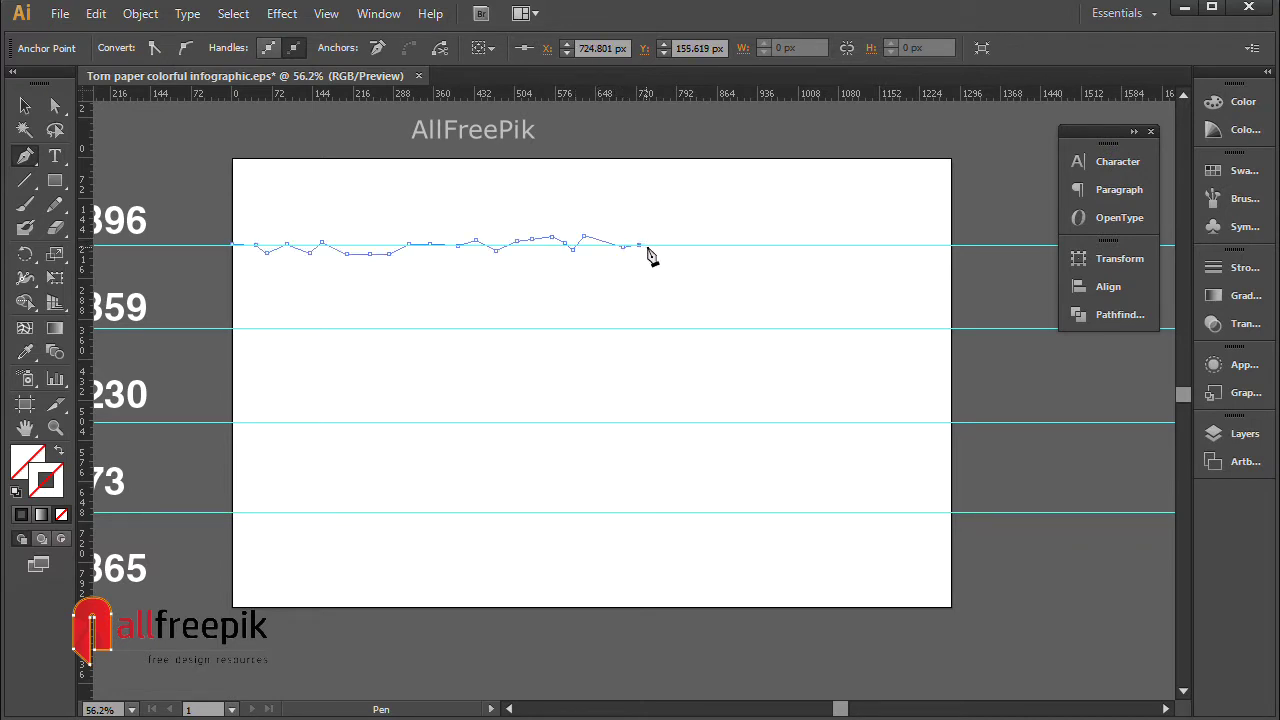
Step: Carry the zigzag past the right edge, then close the shape above the artboard
{"action": "left_click", "coordinate": [664, 245], "text": "ctrl"}
{"action": "left_click_drag", "start_coordinate": [667, 242], "coordinate": [690, 243]}
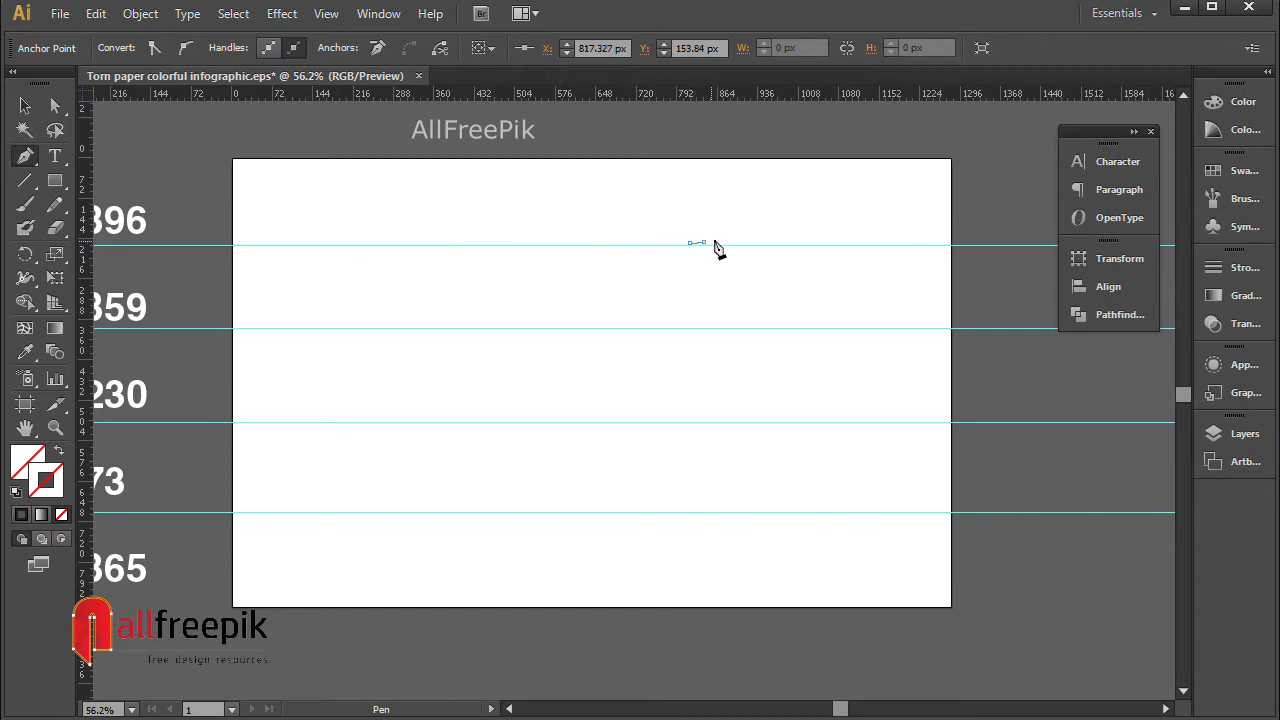
{"action": "left_click", "coordinate": [720, 240]}
{"action": "left_click", "coordinate": [732, 251]}
{"action": "left_click", "coordinate": [746, 242]}
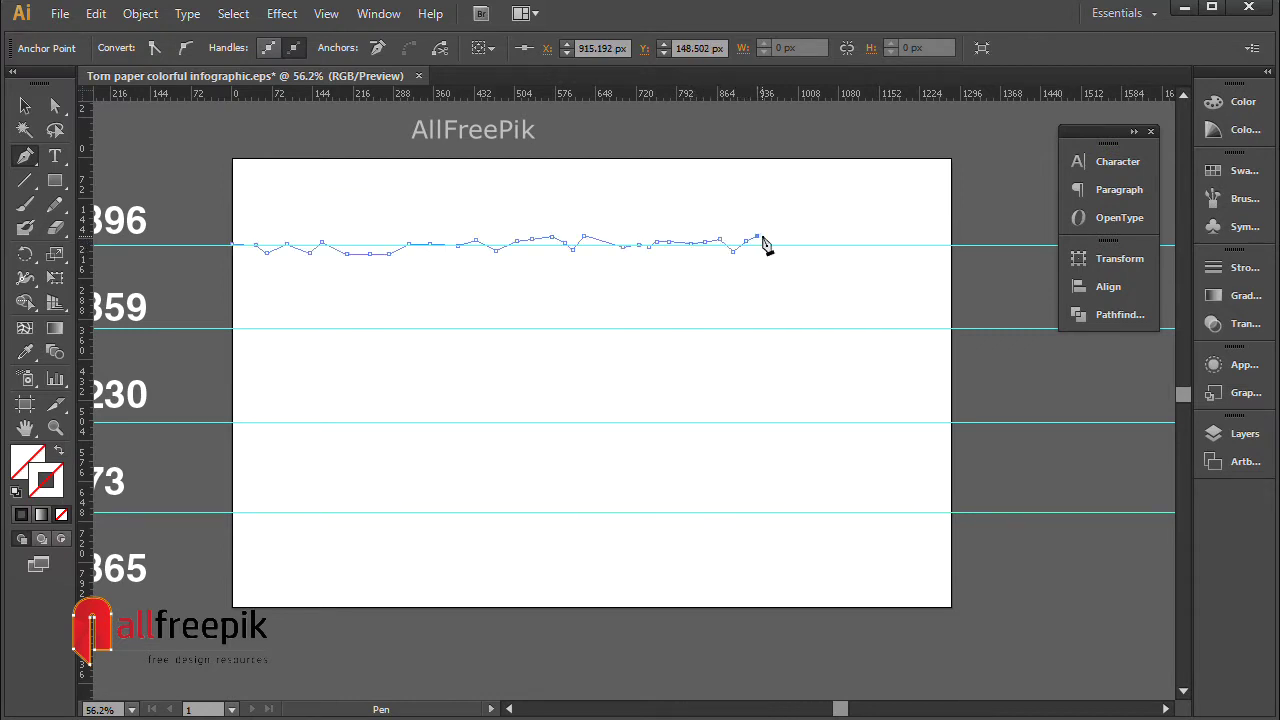
{"action": "left_click", "coordinate": [785, 232]}
{"action": "left_click", "coordinate": [797, 237]}
{"action": "left_click", "coordinate": [826, 250]}
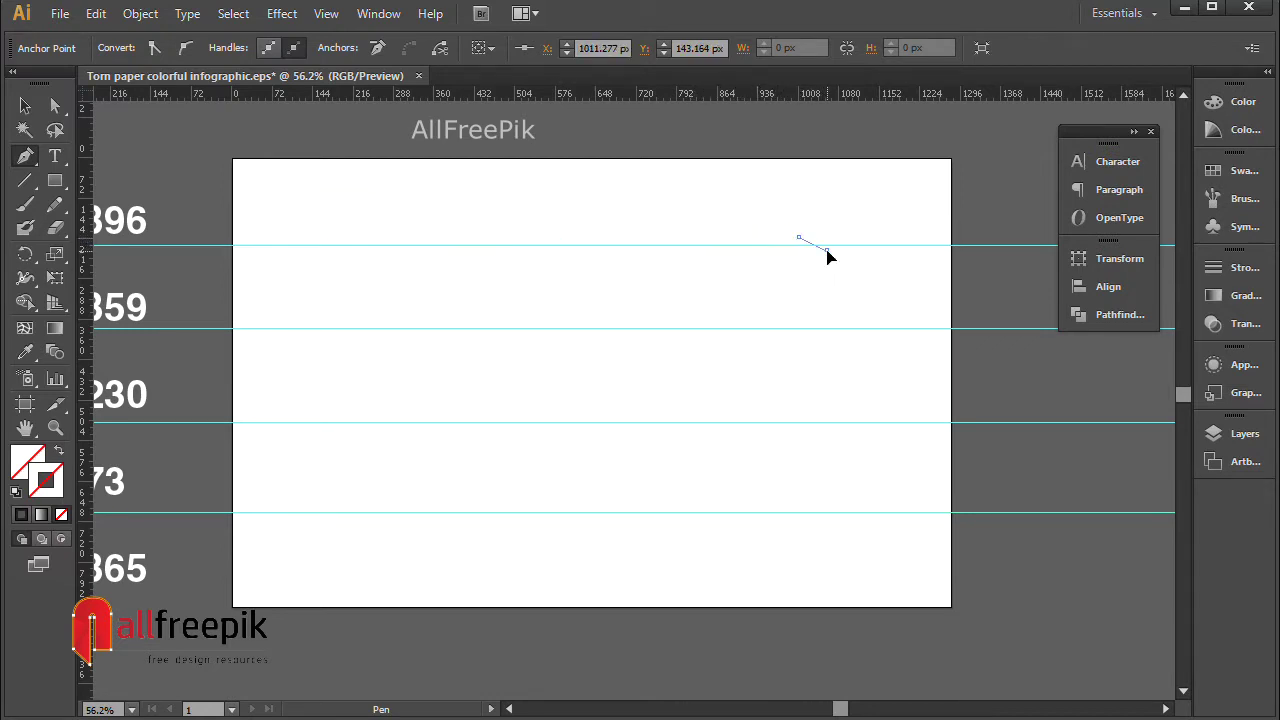
{"action": "left_click", "coordinate": [843, 235]}
{"action": "left_click", "coordinate": [859, 247]}
{"action": "left_click", "coordinate": [875, 244]}
{"action": "left_click", "coordinate": [893, 240]}
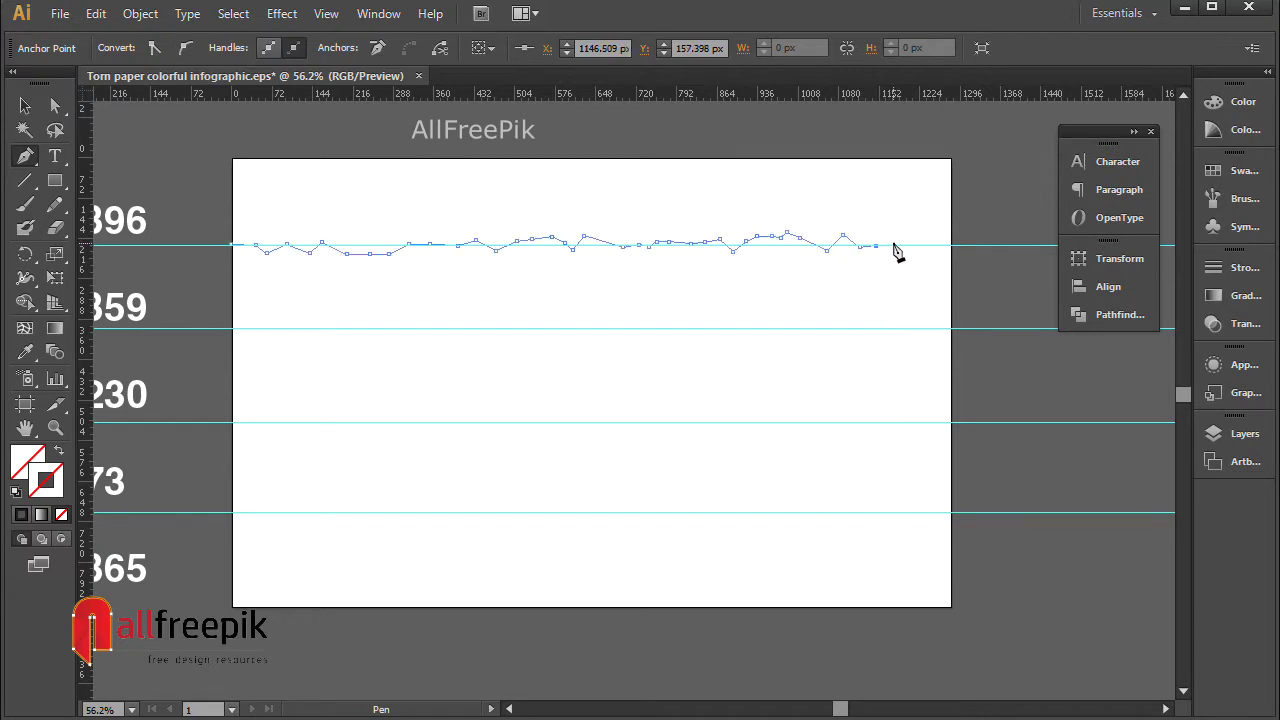
{"action": "left_click", "coordinate": [905, 245]}
{"action": "left_click", "coordinate": [918, 249]}
{"action": "left_click", "coordinate": [938, 240]}
{"action": "left_click", "coordinate": [954, 251]}
{"action": "left_click", "coordinate": [967, 237]}
{"action": "left_click", "coordinate": [962, 147]}
{"action": "left_click", "coordinate": [210, 138]}
{"action": "left_click", "coordinate": [209, 243]}
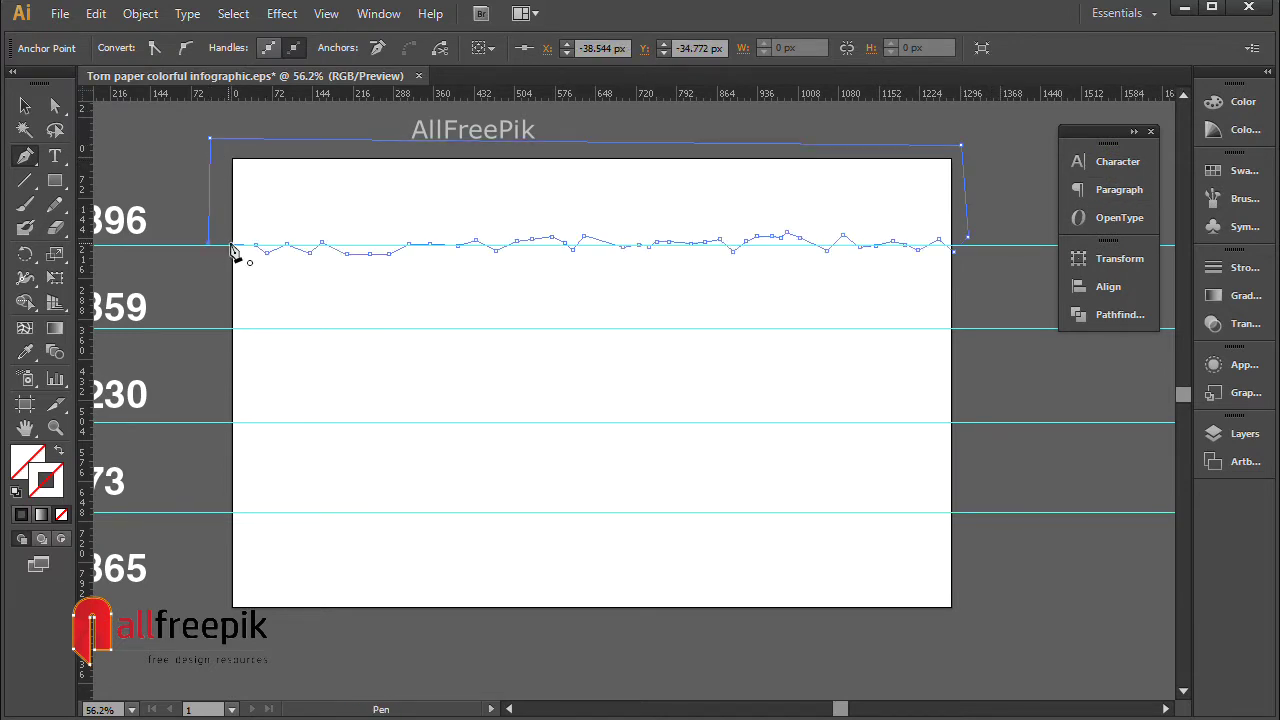
{"action": "left_click", "coordinate": [234, 248]}
Step: Give the torn top shape a black outline in the Color panel
{"action": "key", "text": "v"}
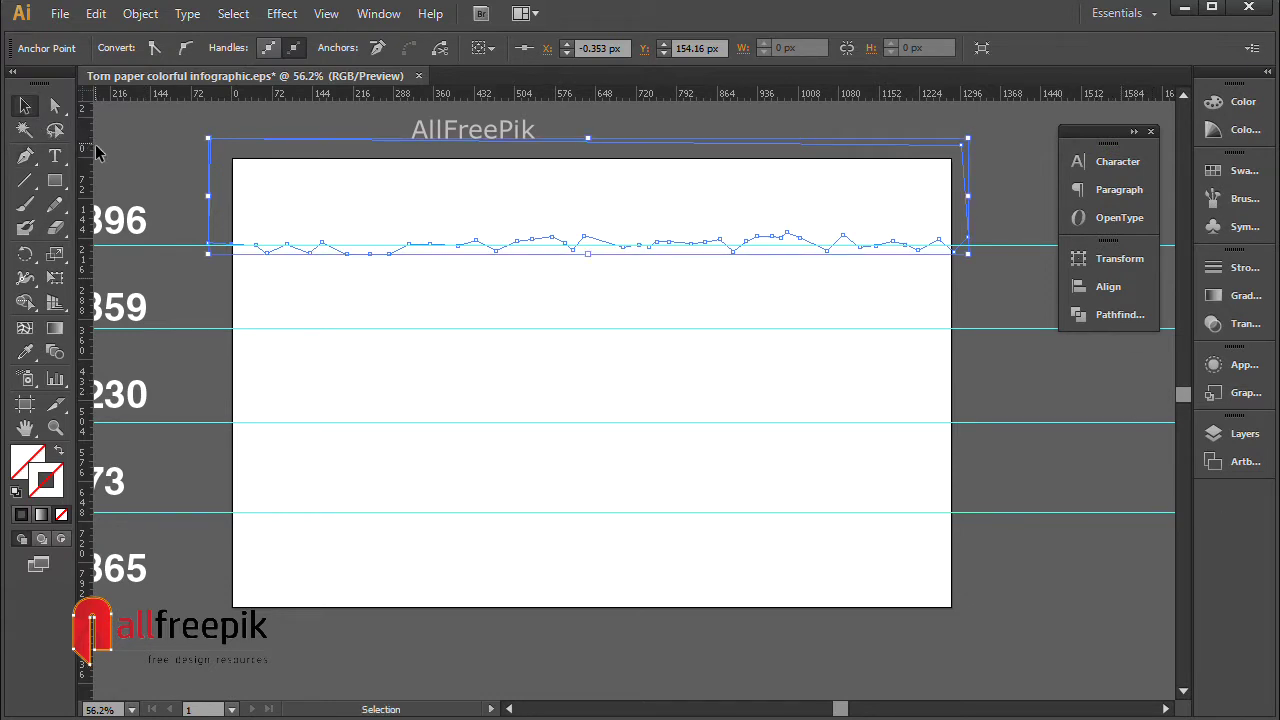
{"action": "left_click", "coordinate": [102, 154]}
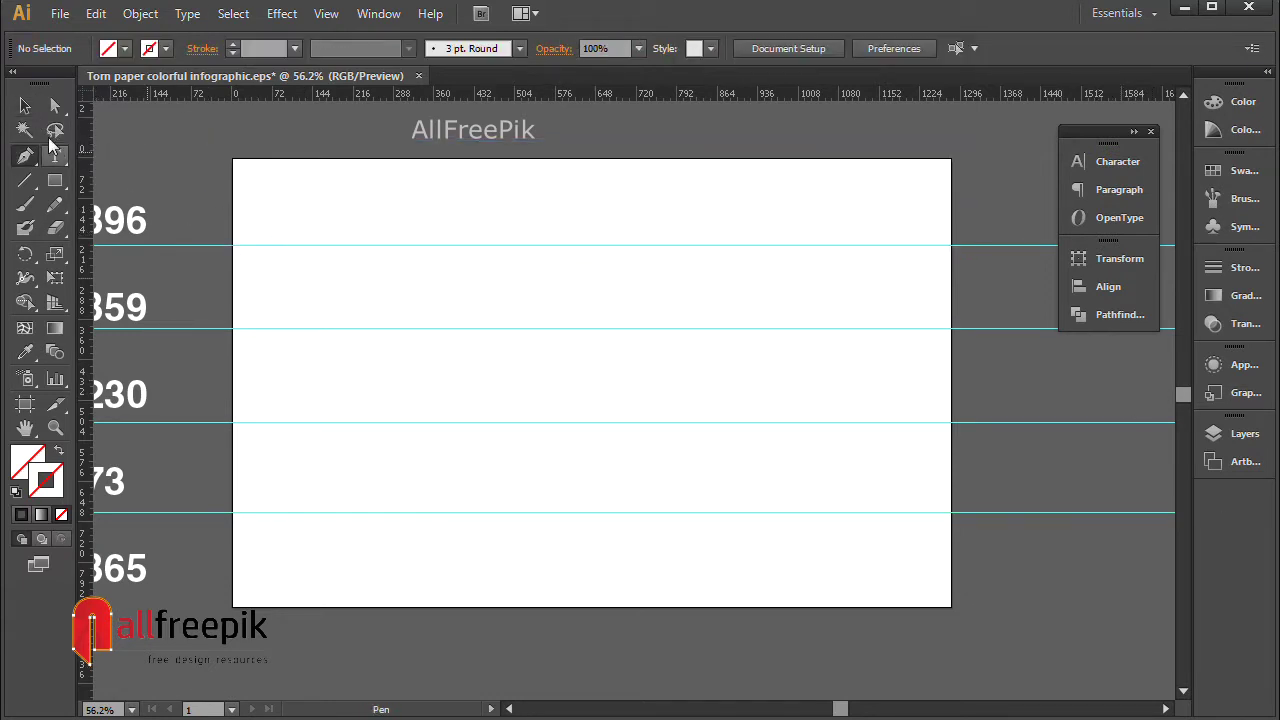
{"action": "left_click", "coordinate": [24, 130]}
{"action": "key", "text": "v"}
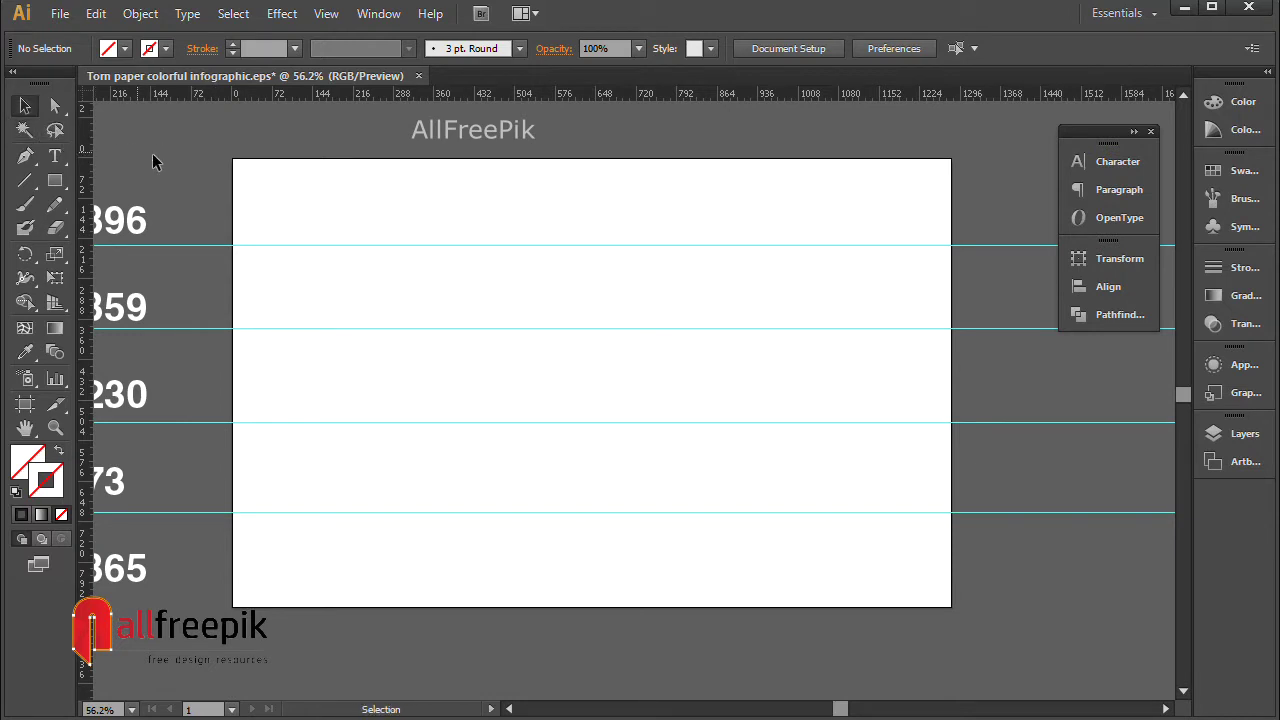
{"action": "left_click", "coordinate": [209, 155]}
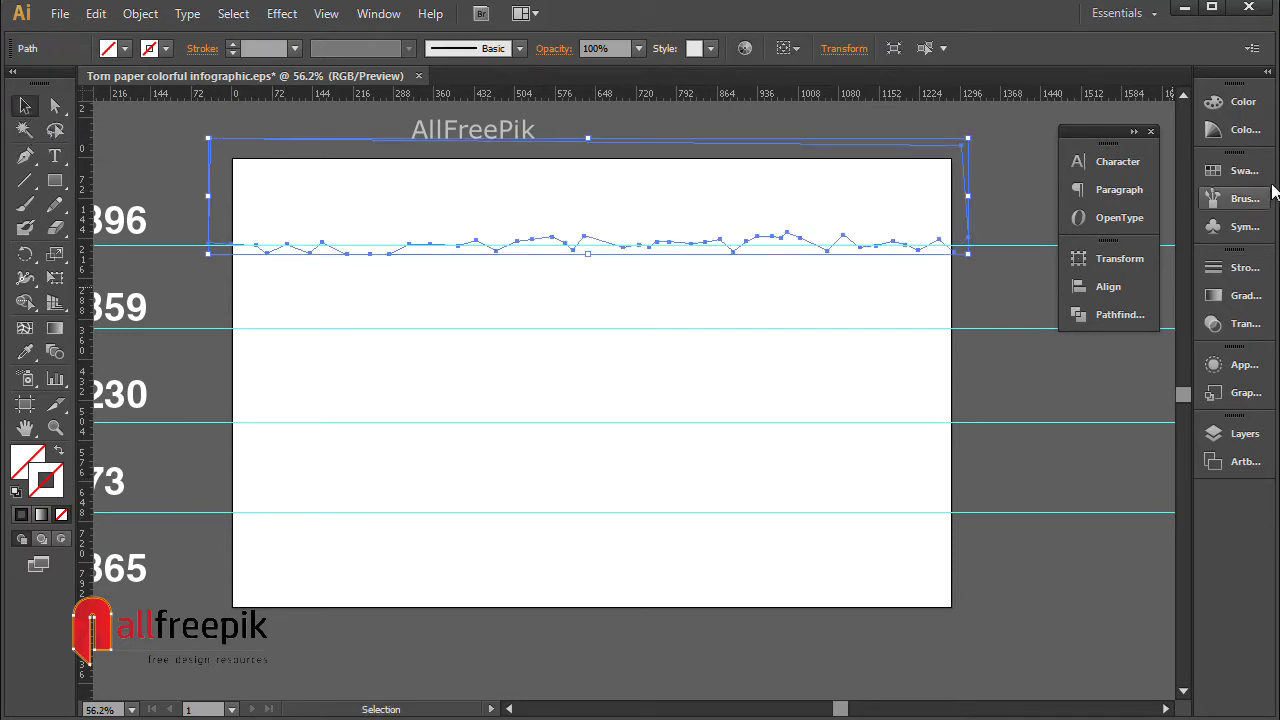
{"action": "left_click", "coordinate": [1236, 101]}
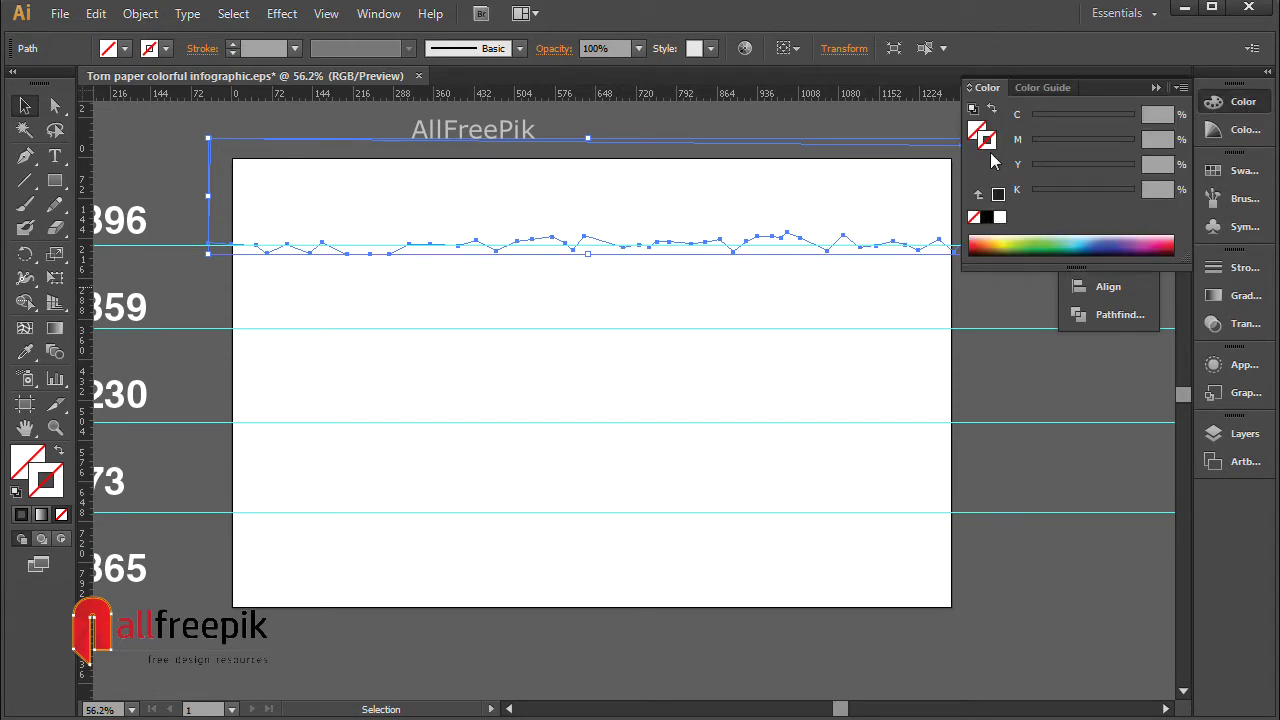
{"action": "left_click", "coordinate": [987, 218]}
{"action": "left_click", "coordinate": [1219, 106]}
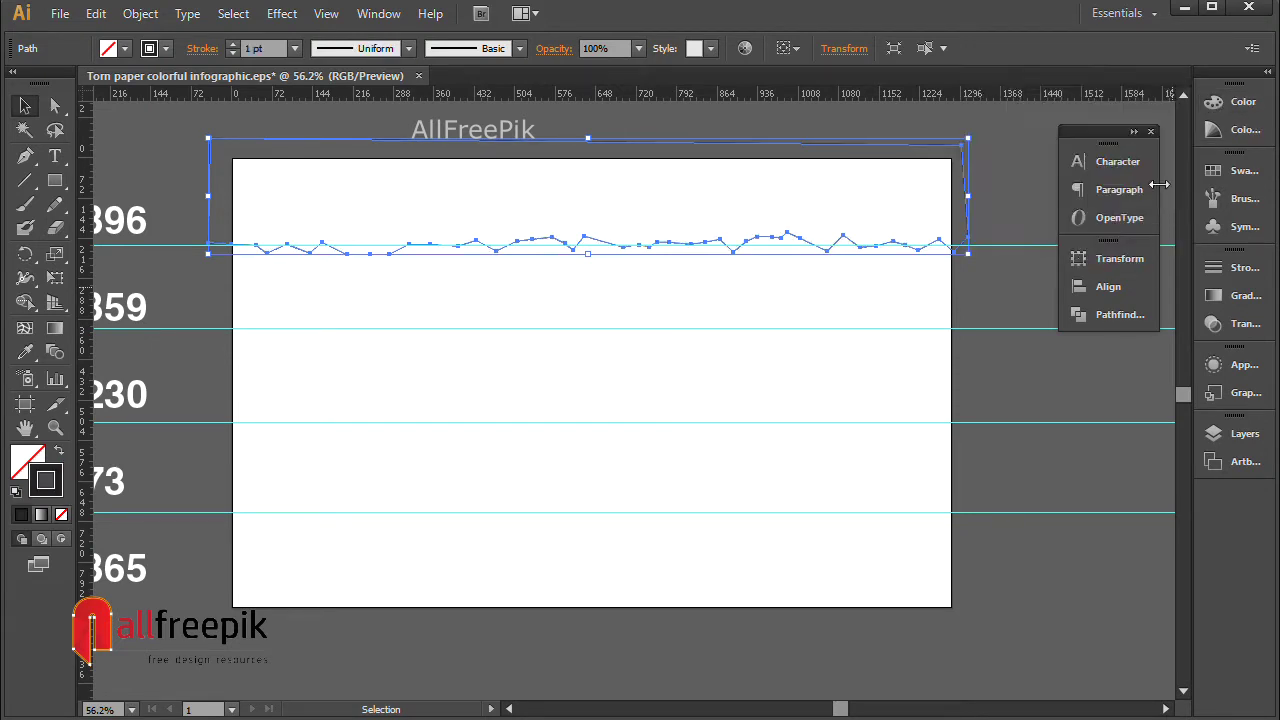
{"action": "left_click", "coordinate": [990, 367]}
{"action": "left_click", "coordinate": [25, 155]}
Step: Pen a second jagged edge, slightly above the first tear, from the left side to the centre
{"action": "left_click", "coordinate": [222, 237]}
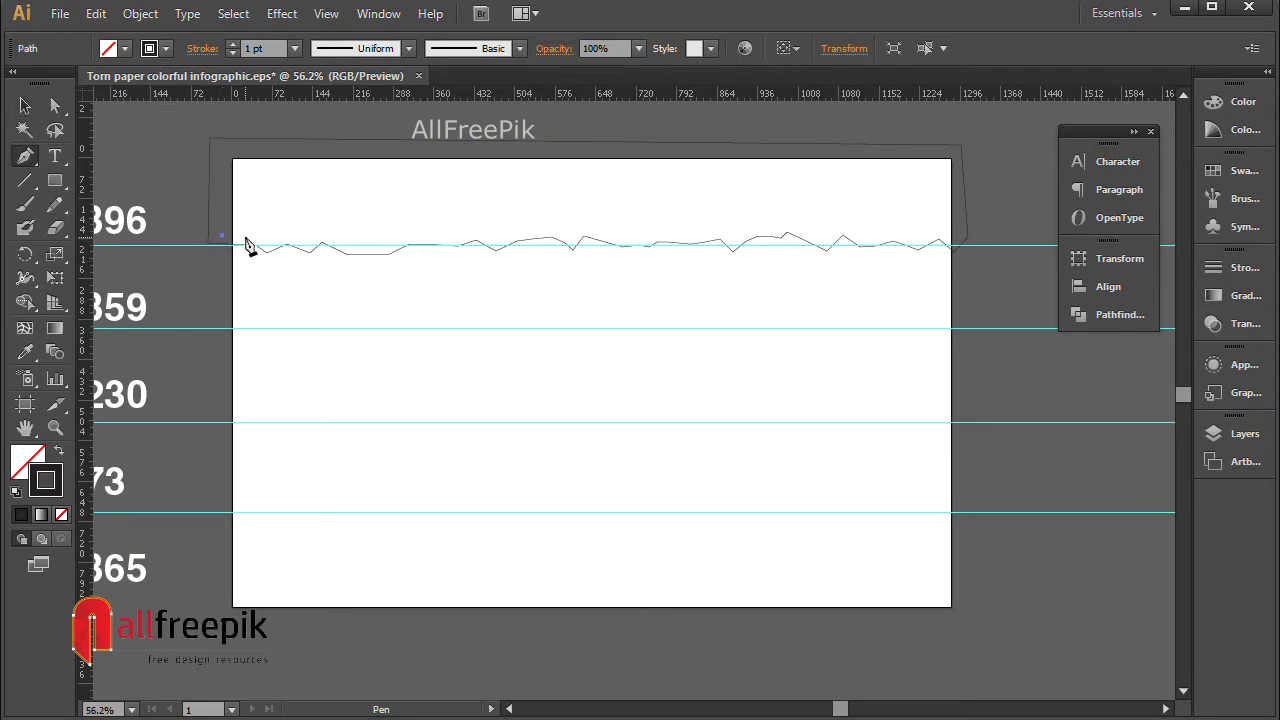
{"action": "left_click_drag", "start_coordinate": [245, 238], "coordinate": [266, 240]}
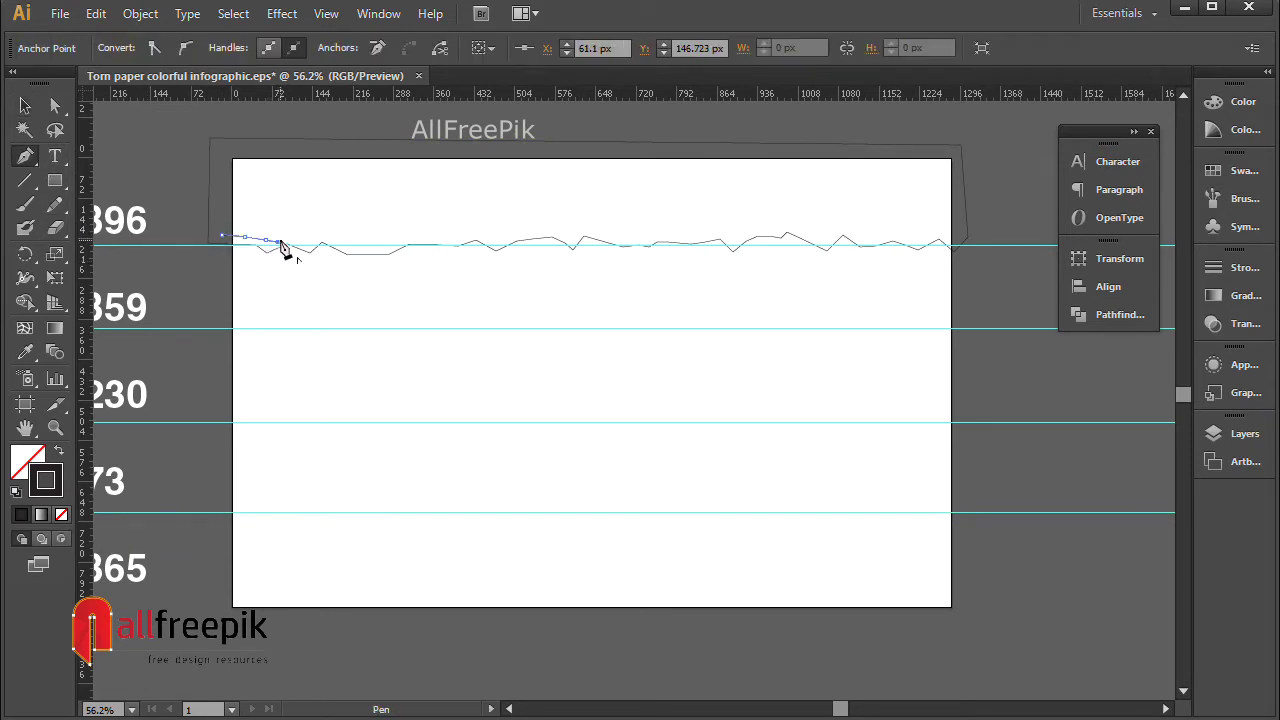
{"action": "left_click", "coordinate": [291, 240]}
{"action": "left_click", "coordinate": [317, 238]}
{"action": "left_click", "coordinate": [361, 250]}
{"action": "left_click", "coordinate": [371, 249]}
{"action": "left_click", "coordinate": [381, 248]}
{"action": "left_click", "coordinate": [389, 248]}
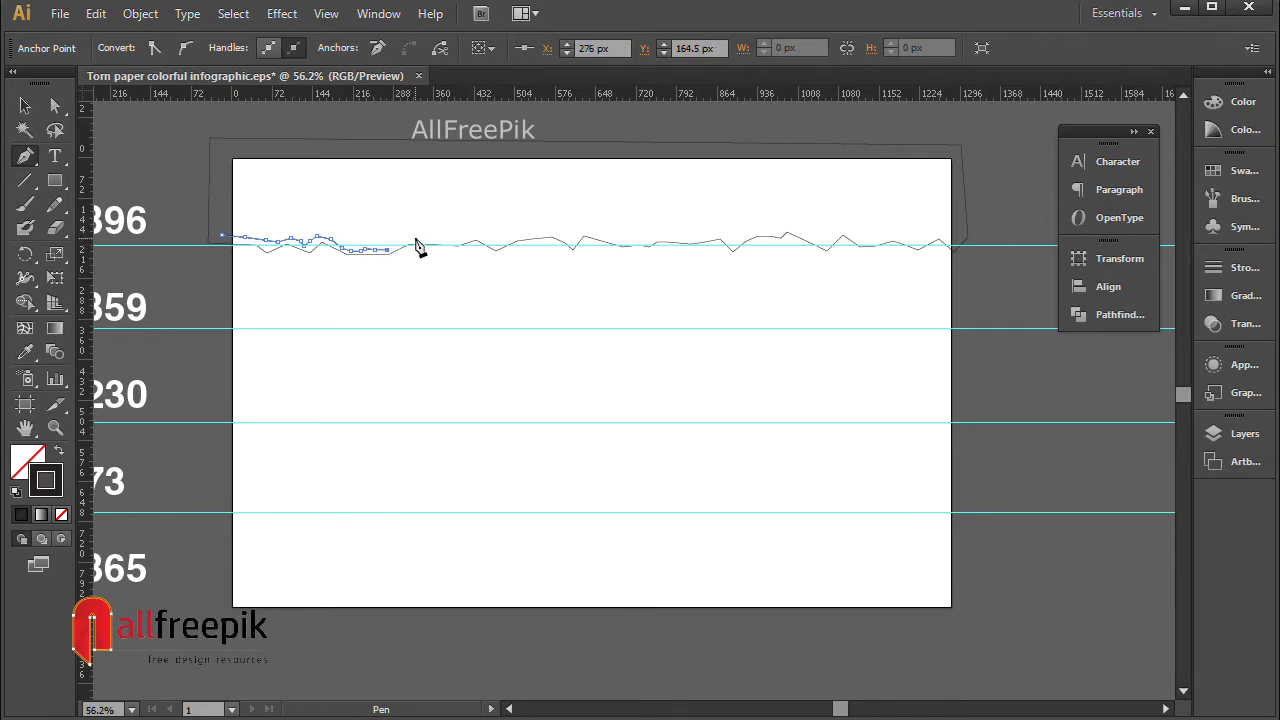
{"action": "left_click", "coordinate": [414, 239]}
{"action": "left_click", "coordinate": [456, 242]}
{"action": "left_click", "coordinate": [474, 236]}
{"action": "left_click", "coordinate": [499, 248]}
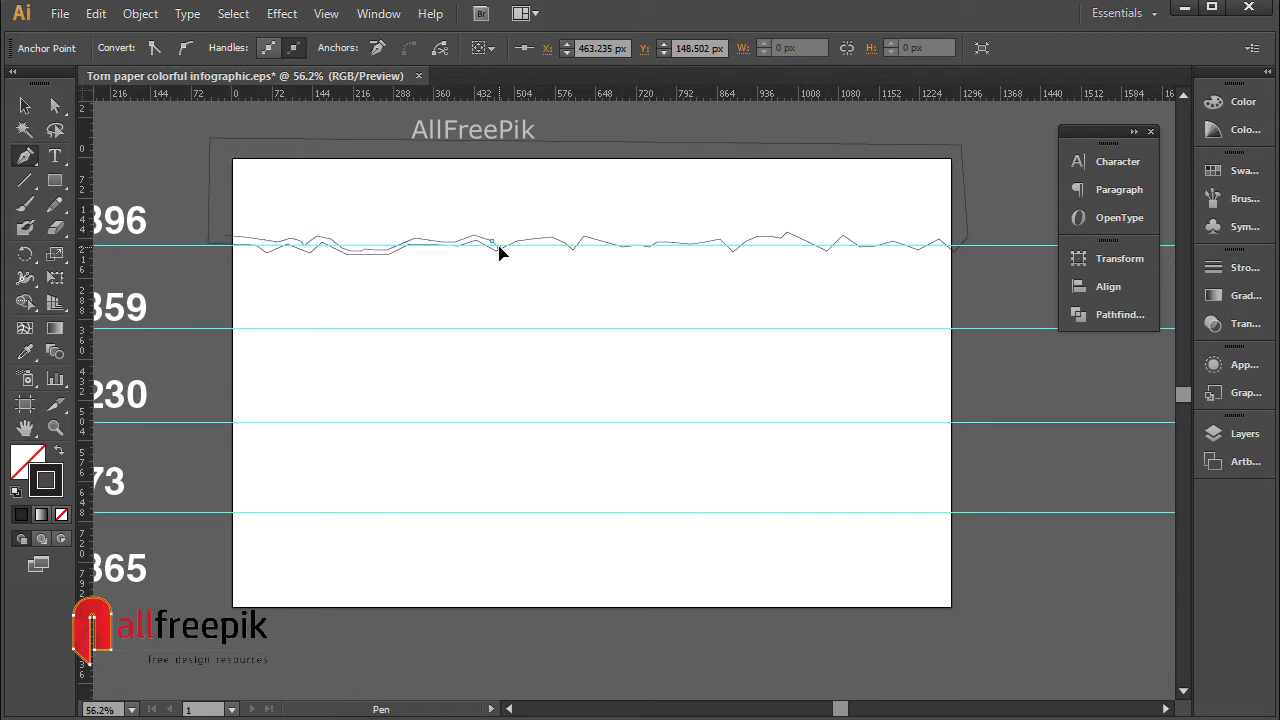
{"action": "left_click", "coordinate": [516, 240], "text": "ctrl"}
{"action": "left_click", "coordinate": [516, 236]}
{"action": "left_click", "coordinate": [533, 234]}
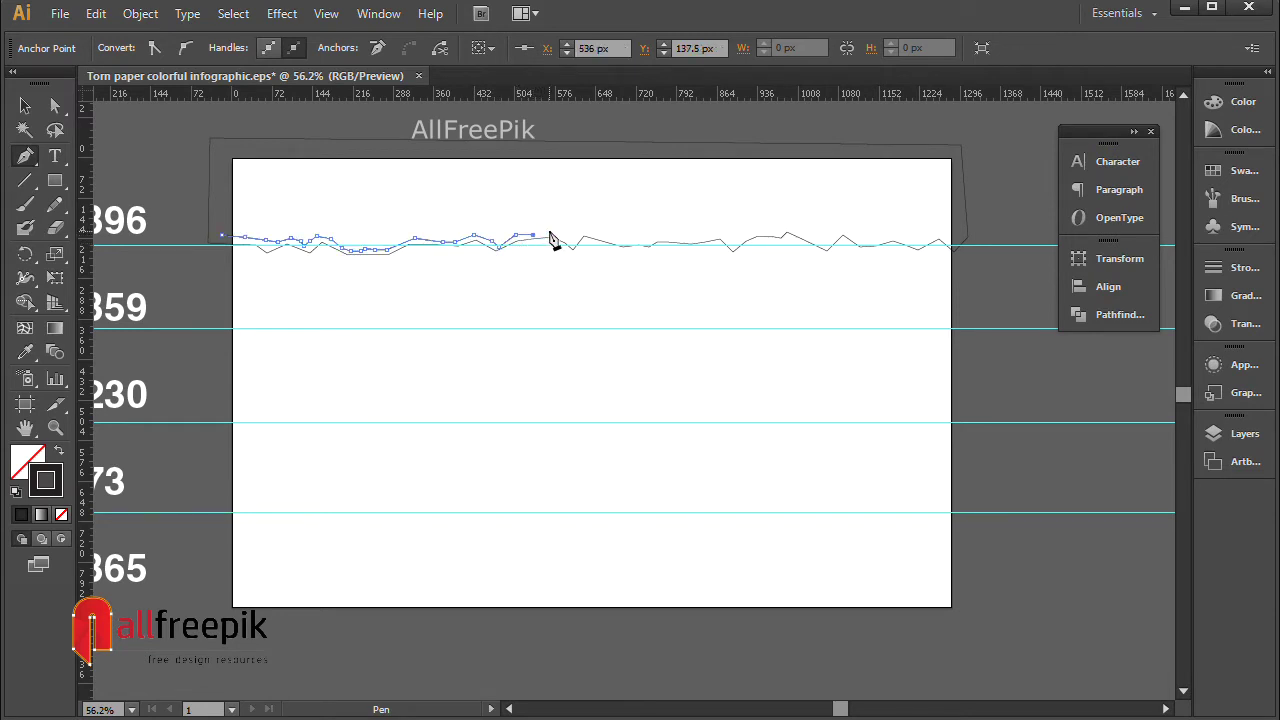
{"action": "left_click", "coordinate": [548, 231]}
{"action": "left_click", "coordinate": [561, 224]}
{"action": "left_click", "coordinate": [577, 232]}
{"action": "left_click", "coordinate": [594, 232]}
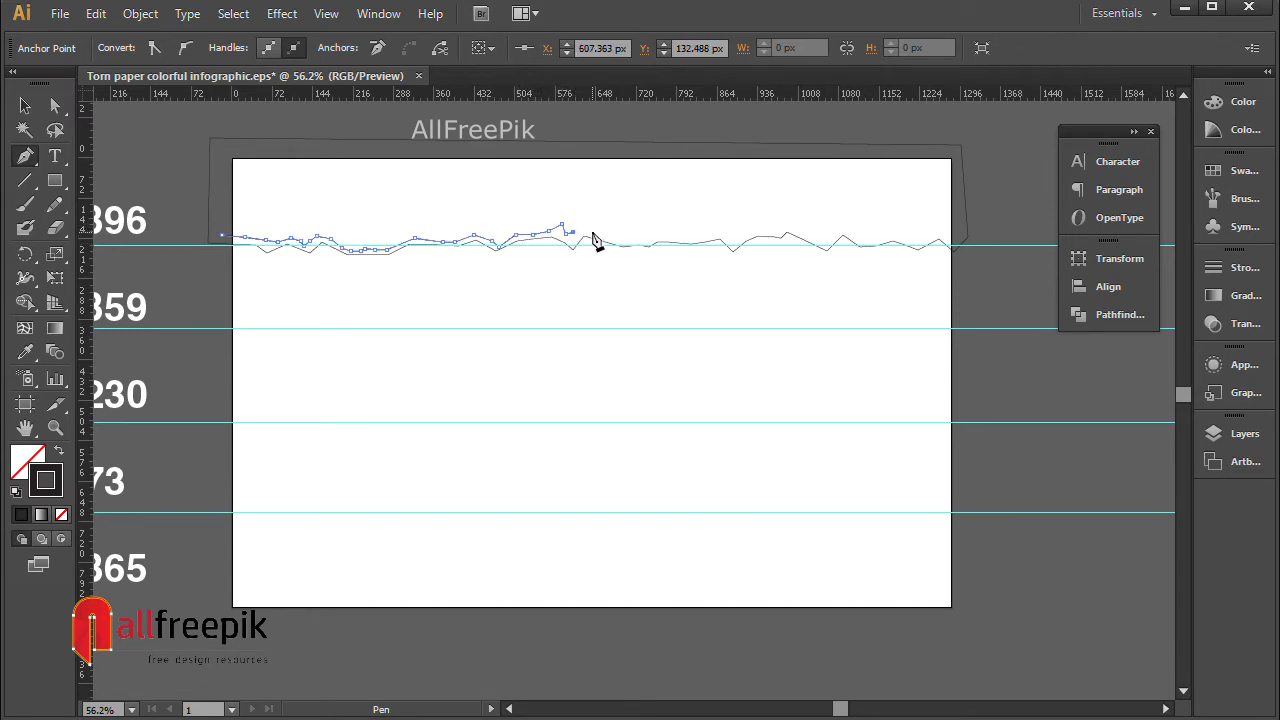
{"action": "left_click", "coordinate": [610, 237]}
{"action": "left_click", "coordinate": [624, 239]}
{"action": "left_click", "coordinate": [638, 239]}
Step: Continue the second edge past the right side and close it above the artboard
{"action": "left_click", "coordinate": [667, 237]}
{"action": "left_click", "coordinate": [680, 237]}
{"action": "left_click", "coordinate": [693, 236]}
{"action": "left_click", "coordinate": [705, 236]}
{"action": "left_click", "coordinate": [718, 232]}
{"action": "left_click", "coordinate": [734, 243]}
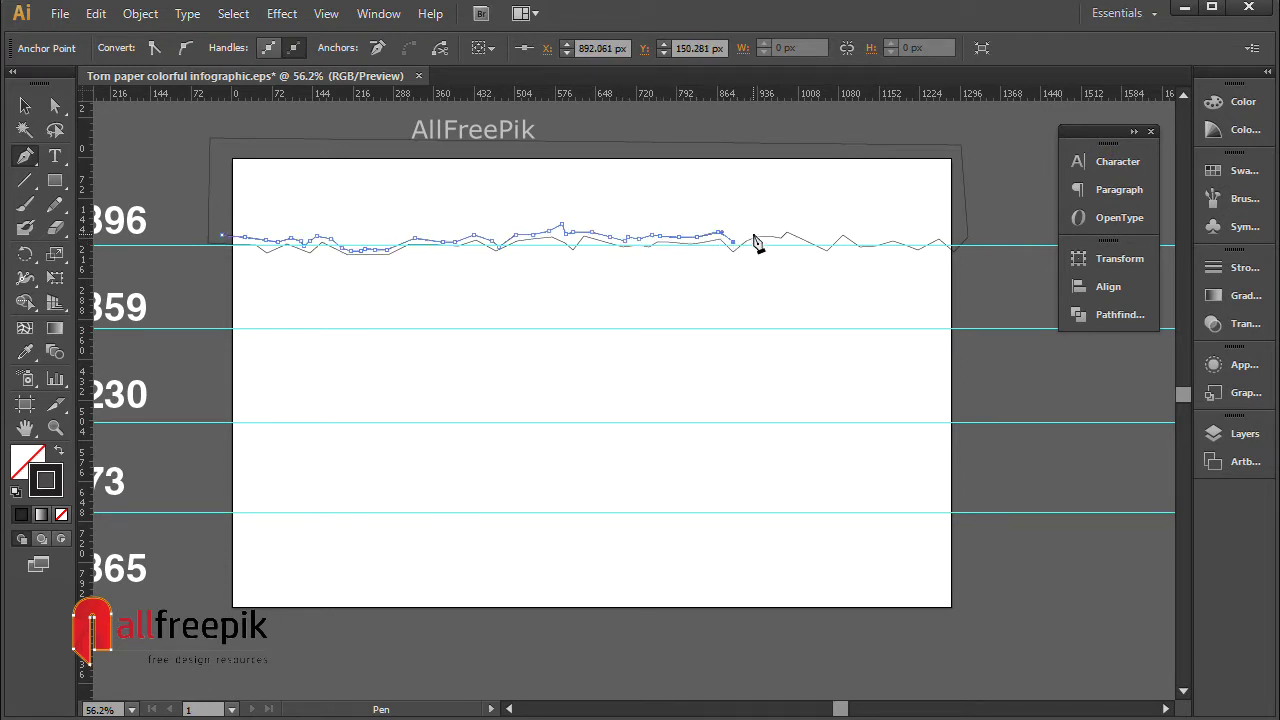
{"action": "left_click", "coordinate": [756, 231]}
{"action": "left_click", "coordinate": [773, 232]}
{"action": "left_click", "coordinate": [791, 230]}
{"action": "left_click", "coordinate": [837, 229]}
{"action": "left_click", "coordinate": [849, 233]}
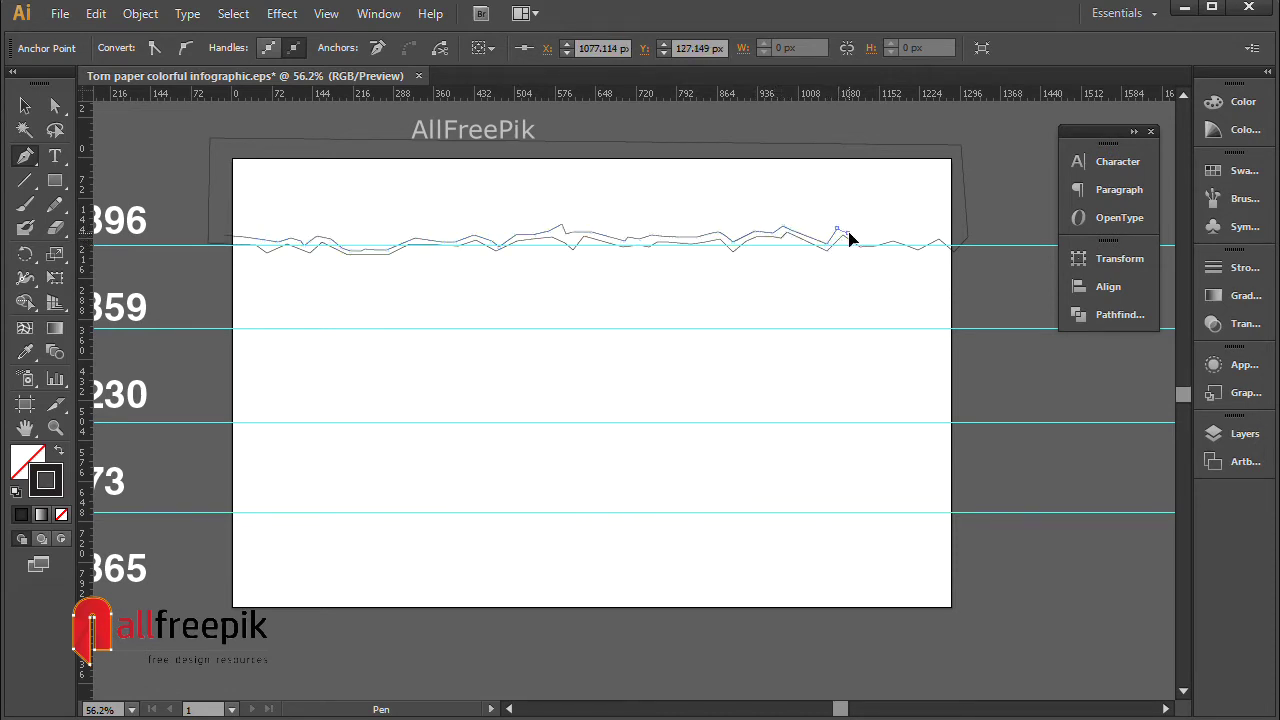
{"action": "left_click", "coordinate": [891, 236]}
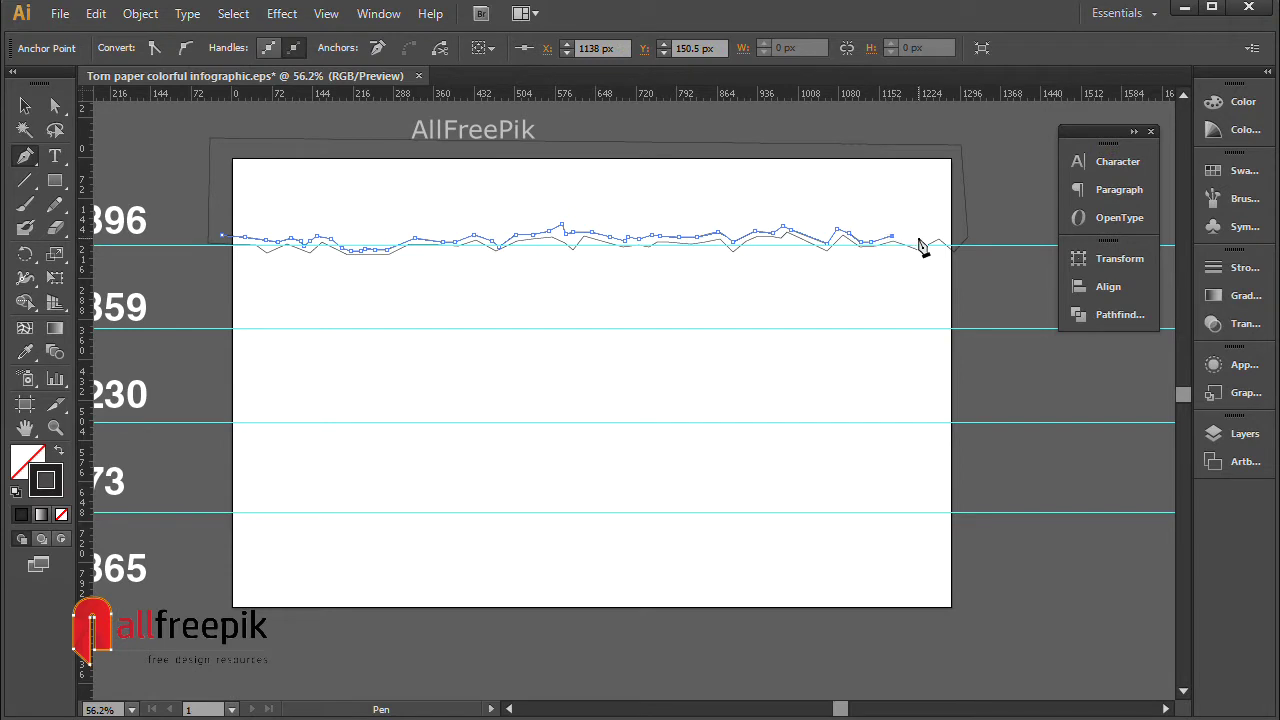
{"action": "left_click", "coordinate": [907, 233]}
{"action": "left_click", "coordinate": [917, 236]}
{"action": "left_click", "coordinate": [927, 231]}
{"action": "left_click", "coordinate": [938, 233]}
{"action": "left_click", "coordinate": [947, 237]}
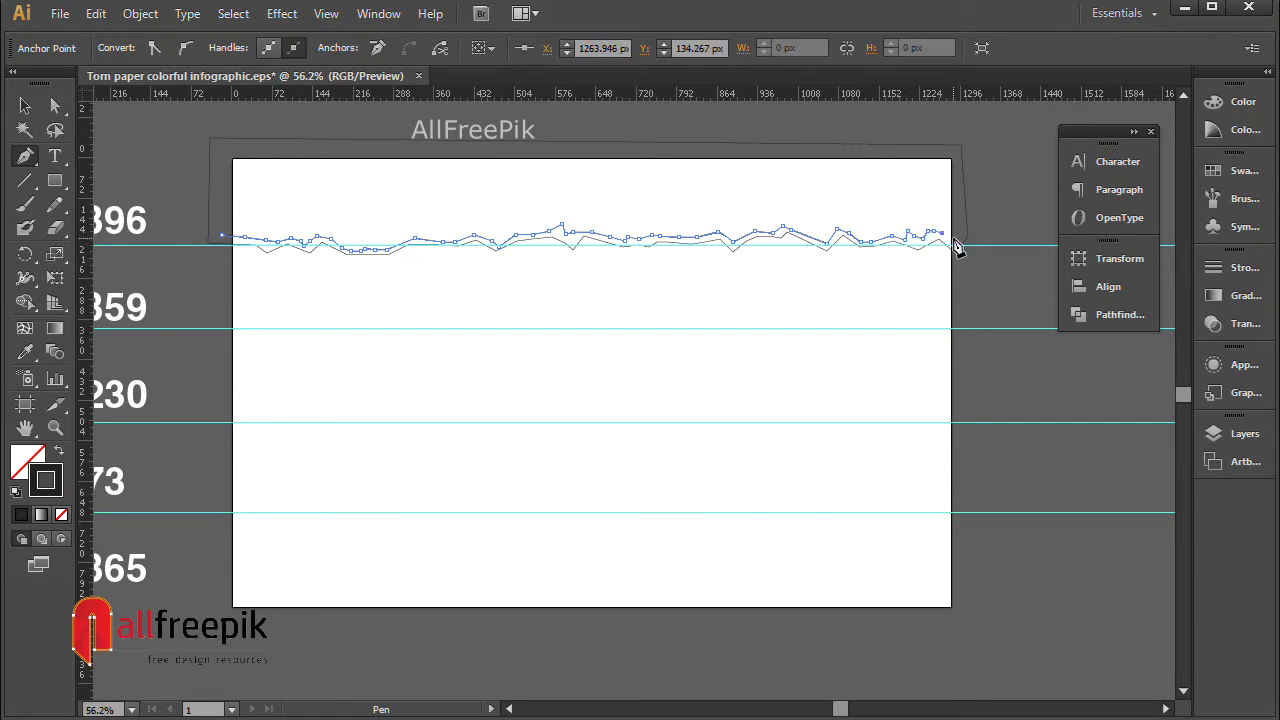
{"action": "left_click", "coordinate": [957, 155]}
{"action": "left_click", "coordinate": [225, 154]}
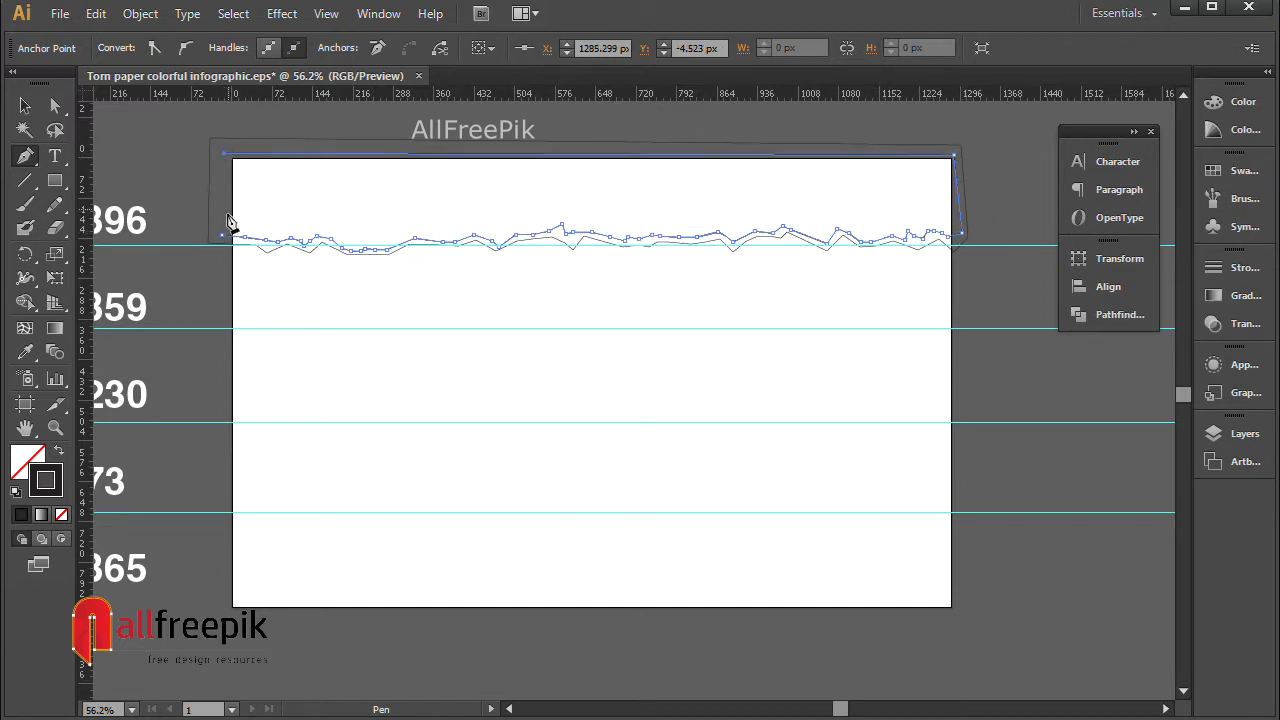
{"action": "left_click", "coordinate": [223, 242]}
{"action": "key", "text": "v"}
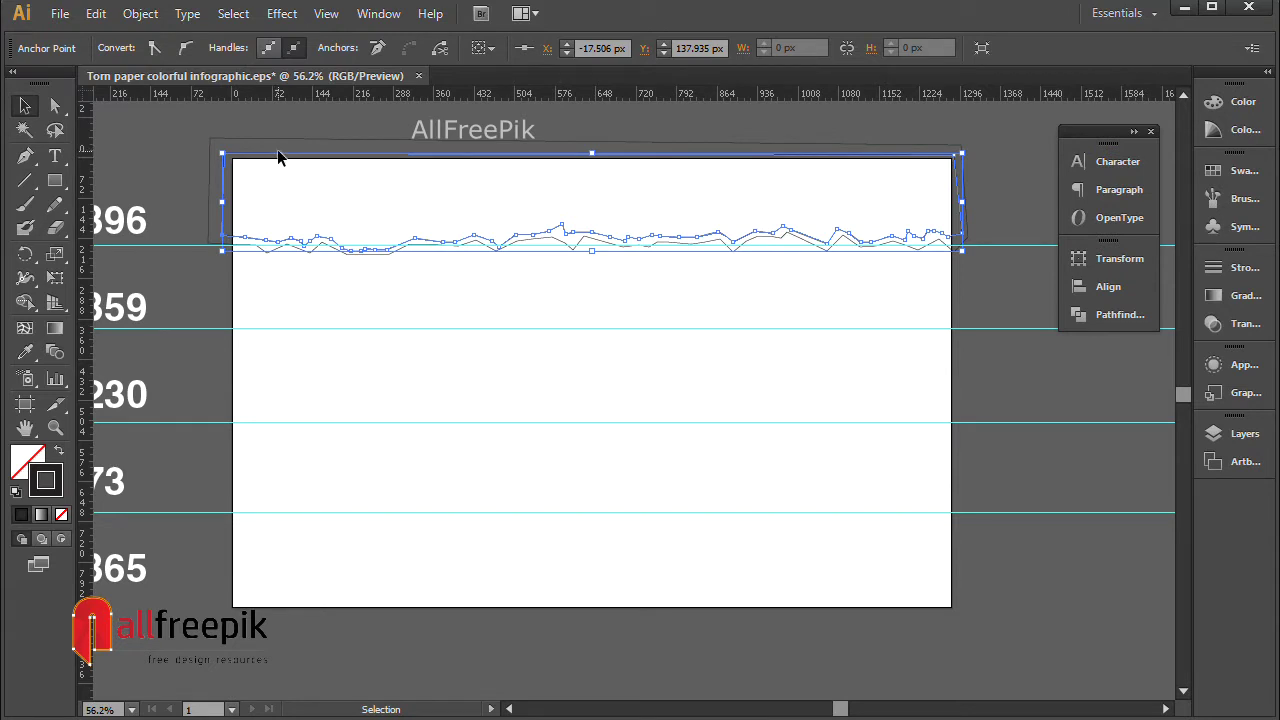
{"action": "left_click", "coordinate": [337, 288]}
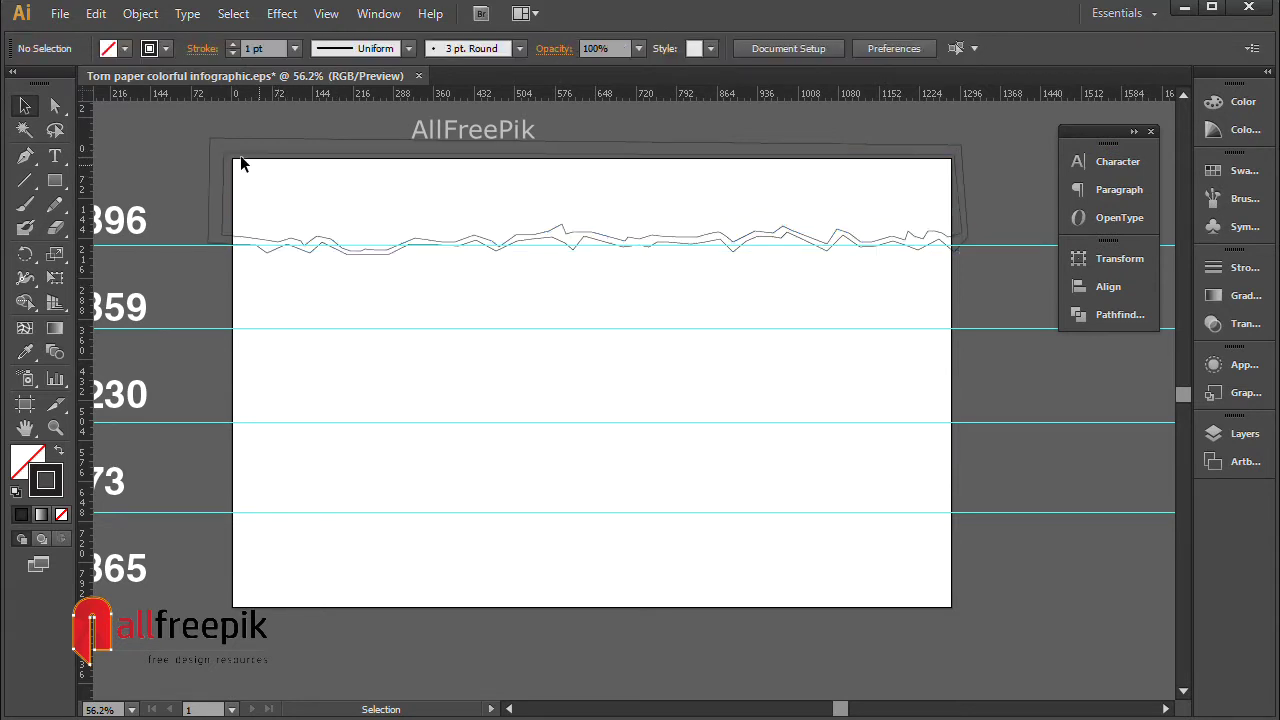
Step: Select the top torn shape and lock it with Object > Lock > Selection
{"action": "left_click", "coordinate": [288, 172]}
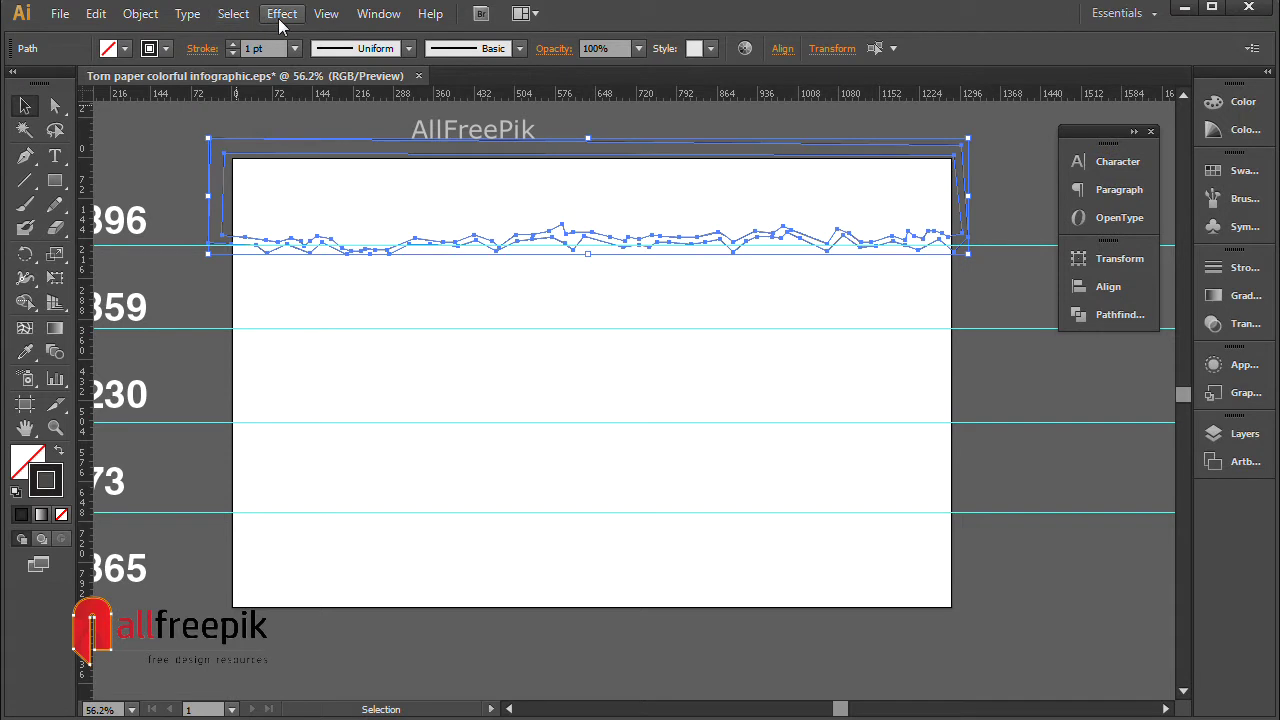
{"action": "left_click", "coordinate": [140, 14]}
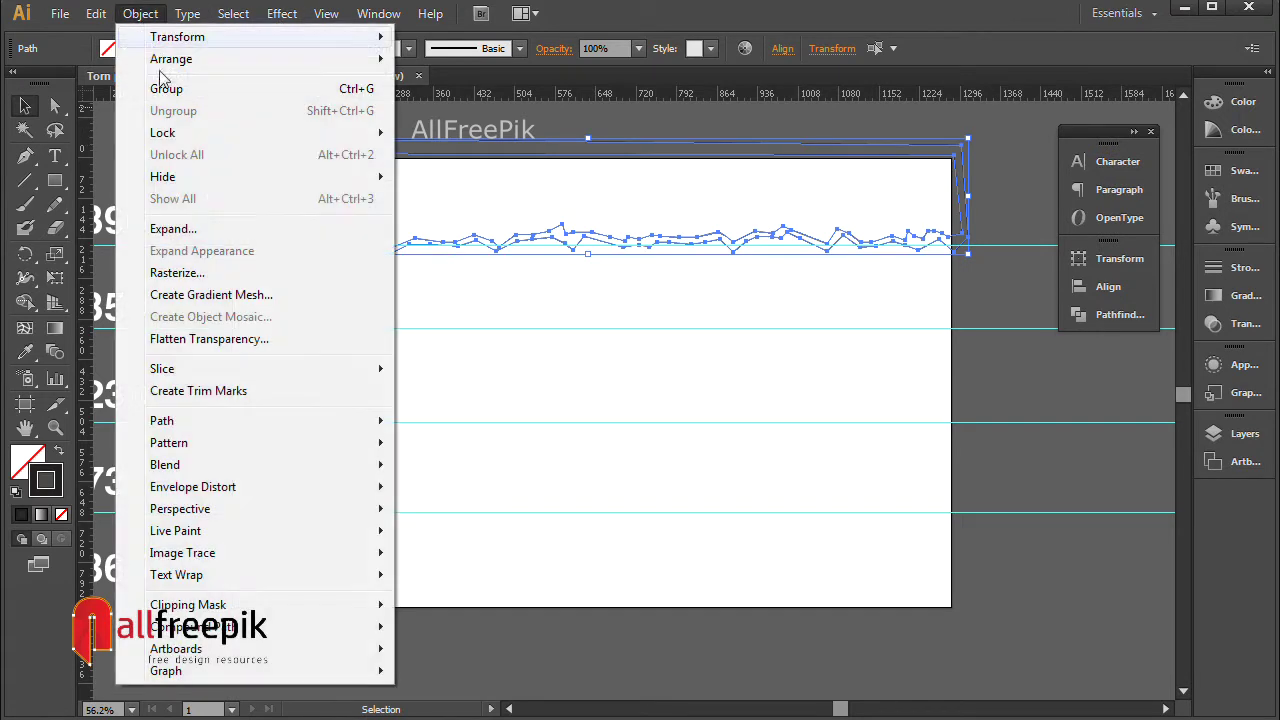
{"action": "mouse_move", "coordinate": [206, 136]}
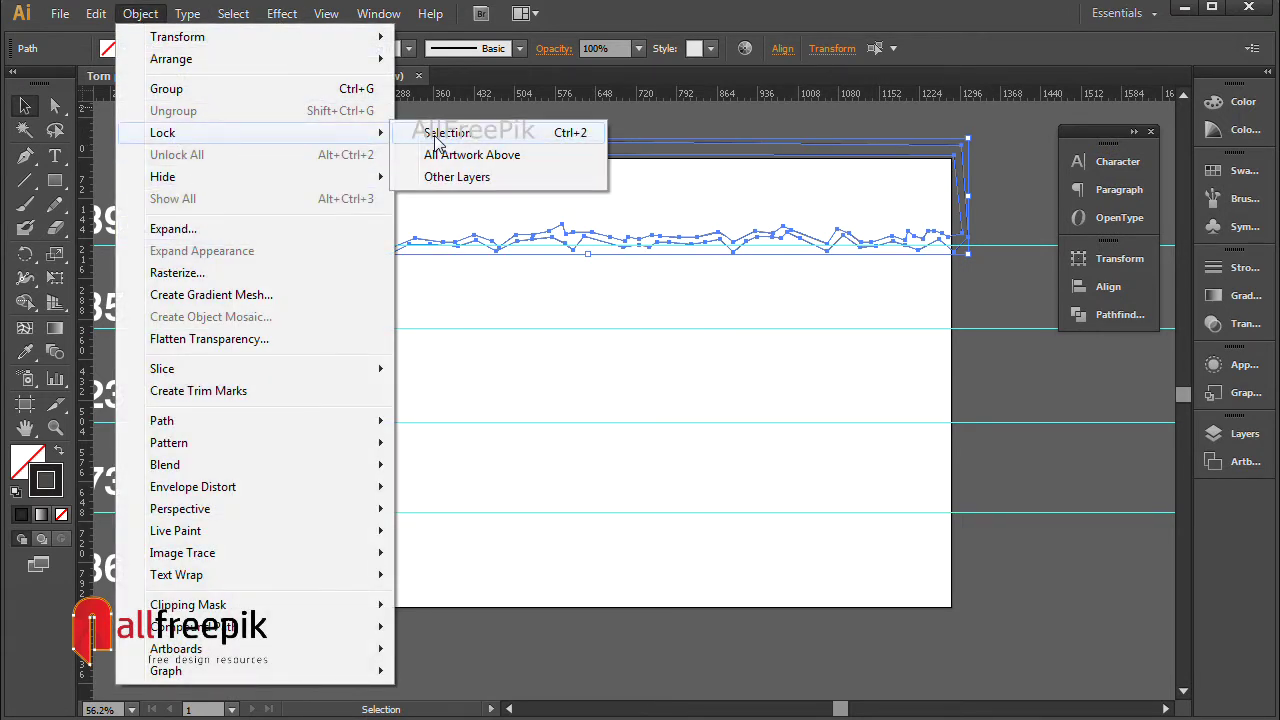
{"action": "left_click", "coordinate": [440, 134]}
{"action": "left_click", "coordinate": [25, 156]}
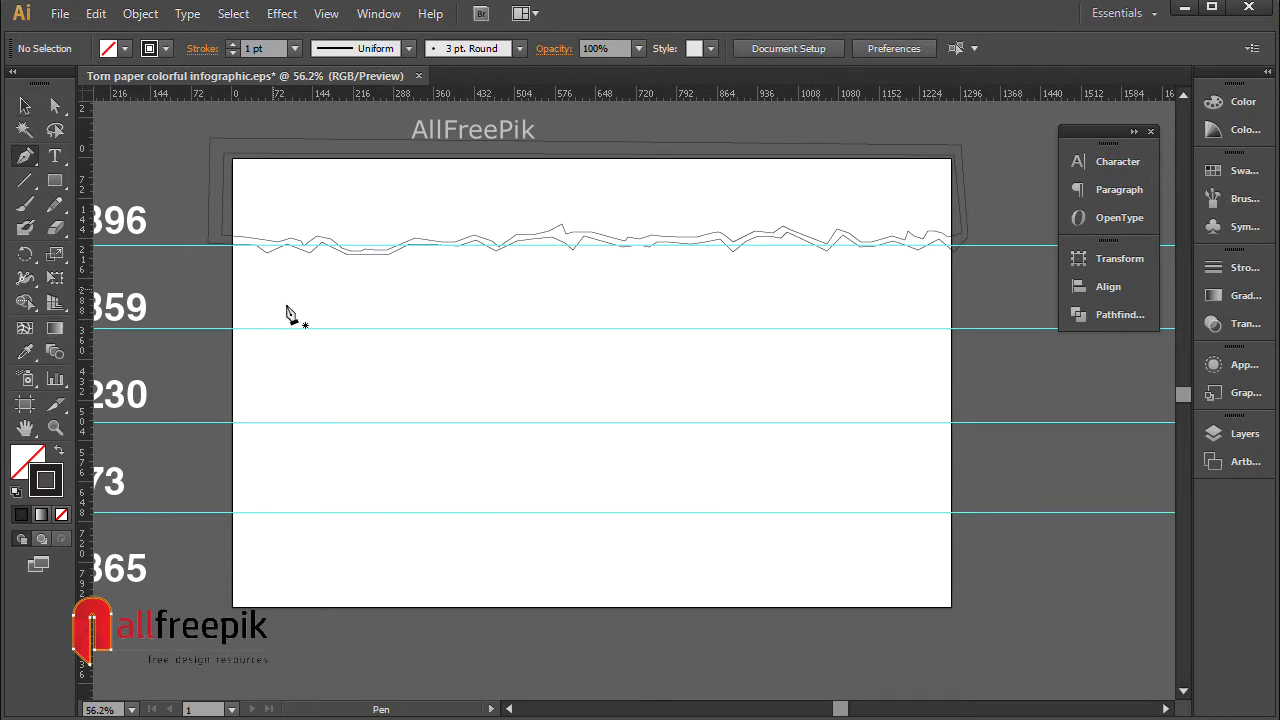
Step: Place jagged Pen anchors along the second guide from the left edge to the centre
{"action": "left_click", "coordinate": [211, 333]}
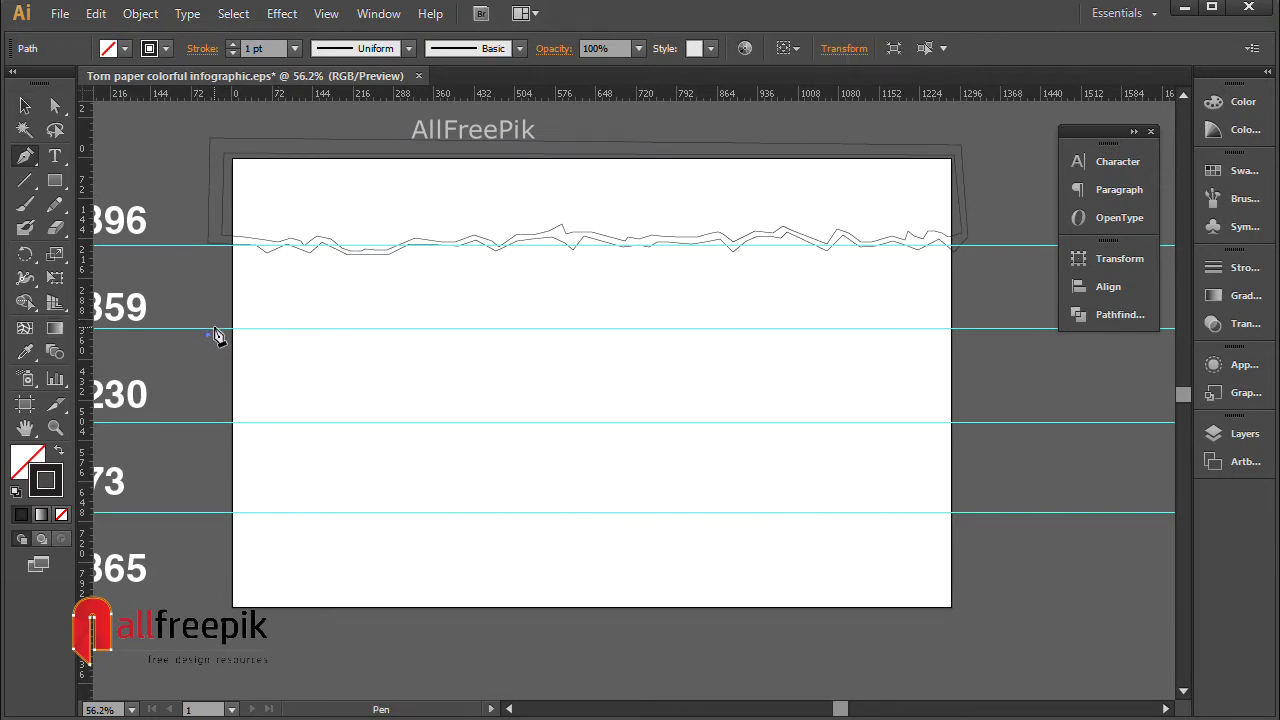
{"action": "left_click", "coordinate": [216, 327]}
{"action": "left_click", "coordinate": [225, 331]}
{"action": "left_click", "coordinate": [237, 335]}
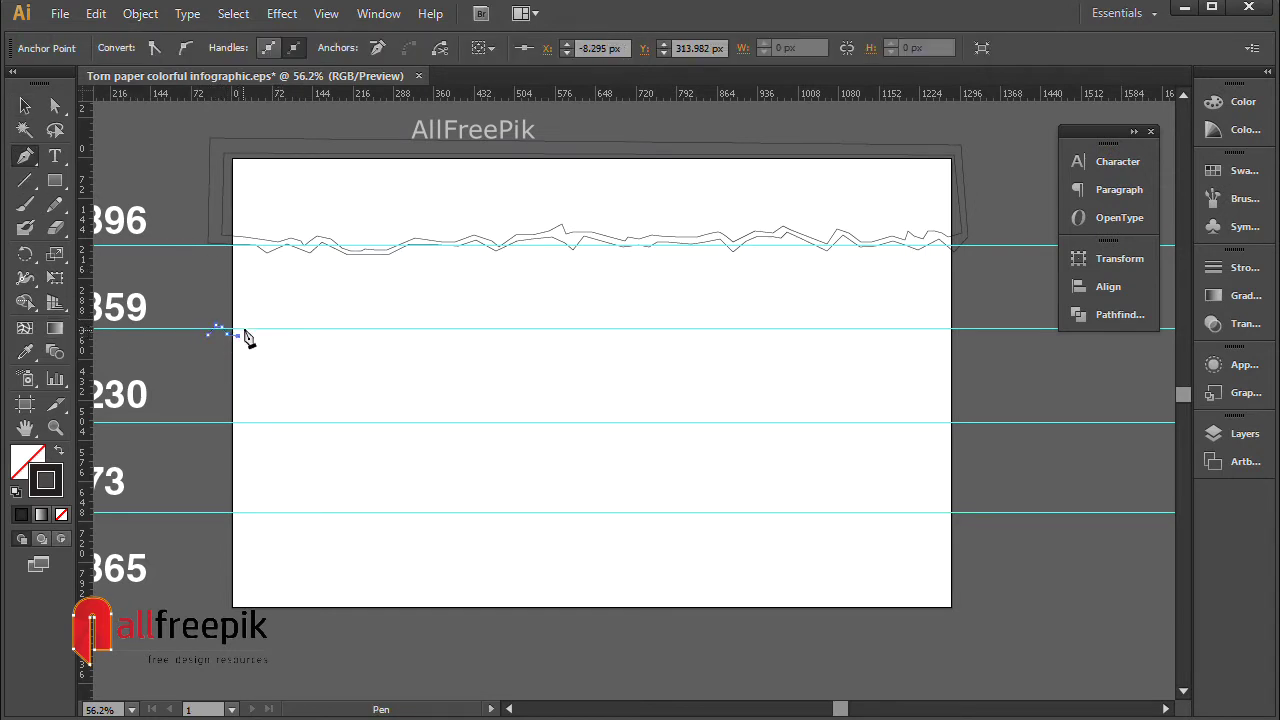
{"action": "left_click", "coordinate": [246, 327]}
{"action": "left_click", "coordinate": [253, 327]}
{"action": "left_click", "coordinate": [263, 330]}
{"action": "left_click", "coordinate": [276, 335]}
{"action": "left_click", "coordinate": [286, 334]}
{"action": "left_click", "coordinate": [292, 333]}
{"action": "left_click", "coordinate": [300, 334]}
{"action": "left_click", "coordinate": [310, 333]}
{"action": "left_click", "coordinate": [321, 334]}
{"action": "left_click", "coordinate": [332, 335]}
{"action": "left_click", "coordinate": [342, 334]}
{"action": "left_click", "coordinate": [355, 329]}
{"action": "left_click", "coordinate": [374, 326]}
{"action": "left_click", "coordinate": [396, 338]}
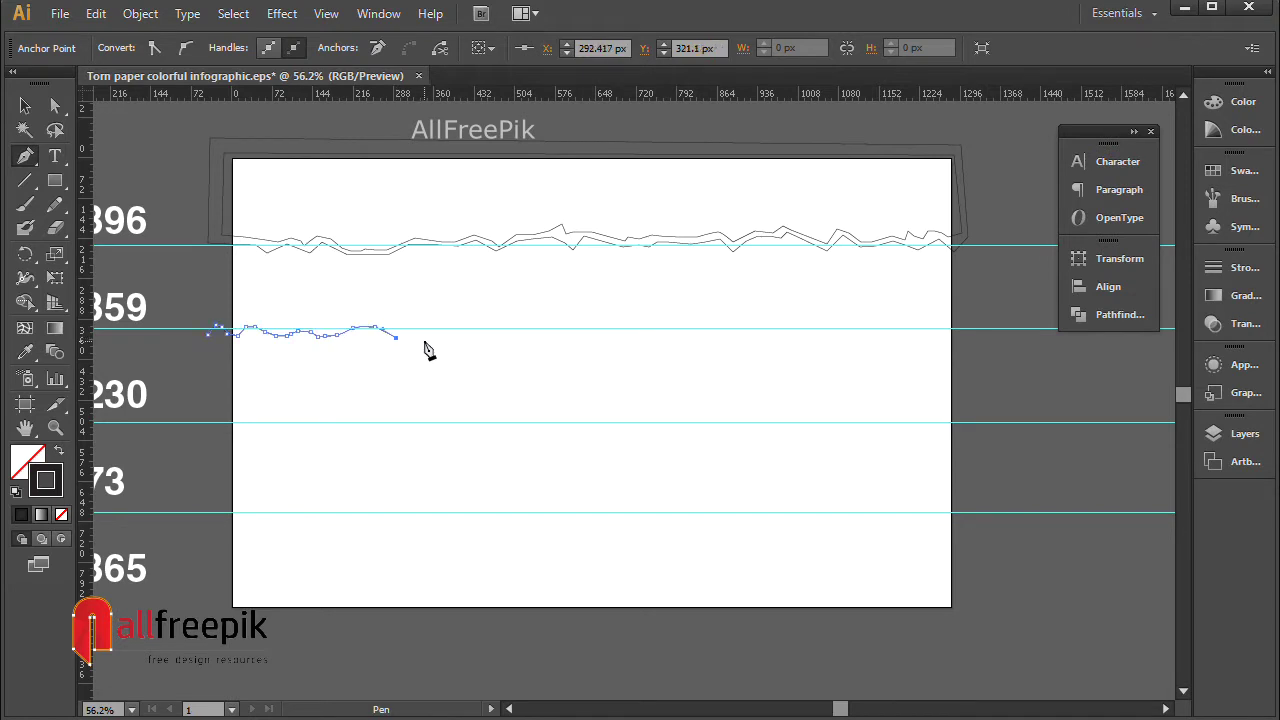
{"action": "left_click", "coordinate": [436, 325]}
{"action": "left_click", "coordinate": [454, 329]}
{"action": "left_click", "coordinate": [462, 326]}
{"action": "left_click", "coordinate": [482, 334]}
{"action": "left_click", "coordinate": [498, 334]}
{"action": "left_click", "coordinate": [509, 335]}
{"action": "left_click", "coordinate": [521, 338]}
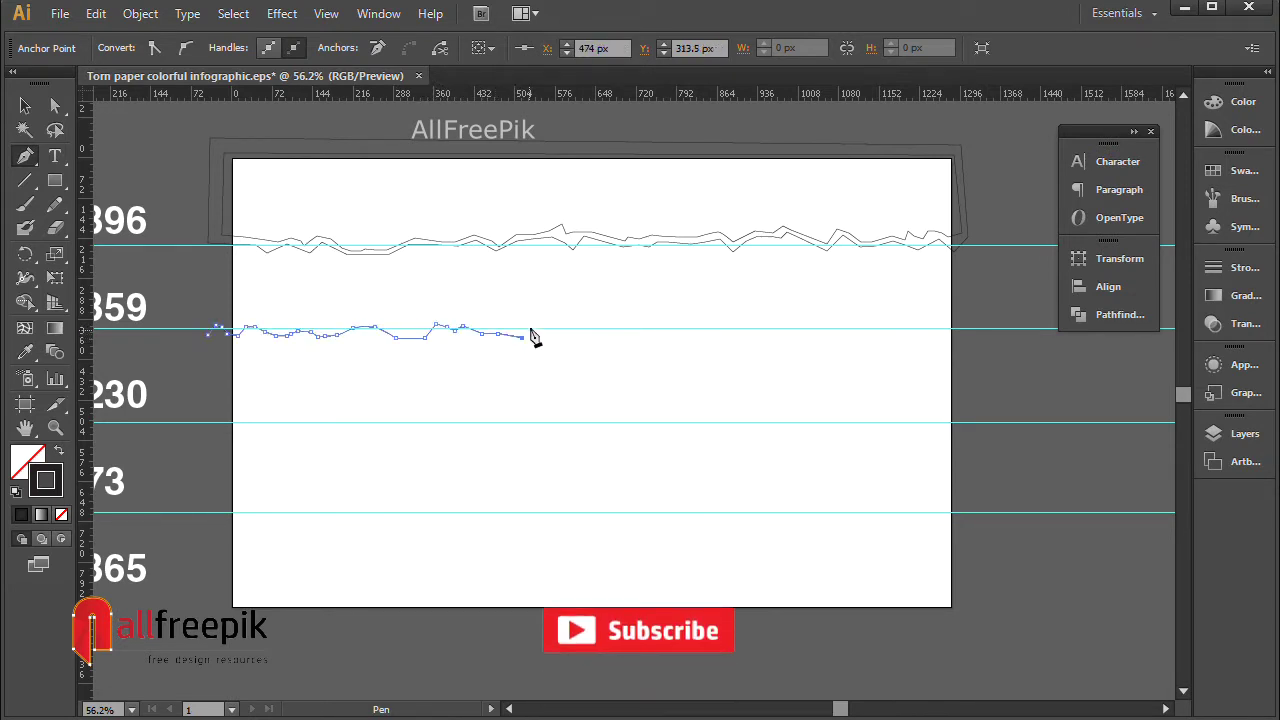
{"action": "left_click", "coordinate": [534, 321]}
Step: Continue the jagged torn edge along the second guide past the artboard's right side
{"action": "left_click", "coordinate": [546, 328]}
{"action": "left_click", "coordinate": [559, 329]}
{"action": "left_click", "coordinate": [571, 326]}
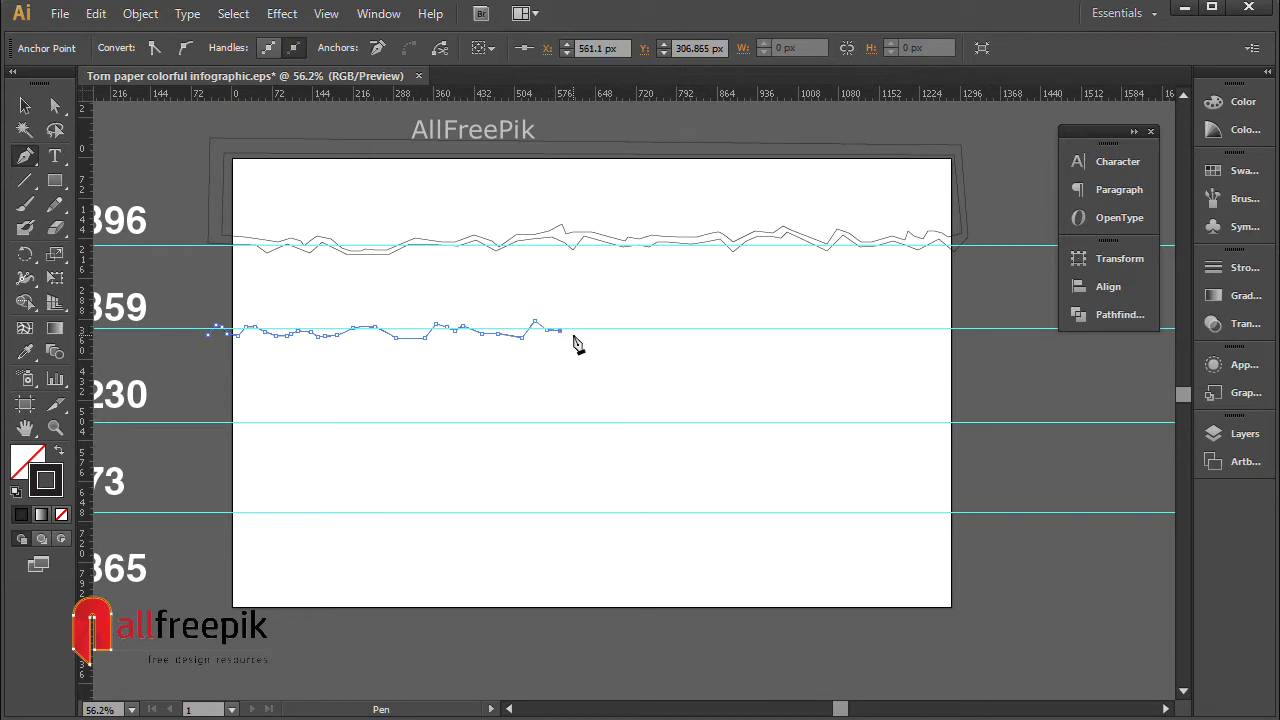
{"action": "left_click", "coordinate": [585, 327]}
{"action": "left_click", "coordinate": [602, 335]}
{"action": "left_click", "coordinate": [637, 329]}
{"action": "left_click", "coordinate": [650, 328]}
{"action": "left_click", "coordinate": [687, 324]}
{"action": "left_click", "coordinate": [704, 334]}
{"action": "left_click", "coordinate": [737, 338]}
{"action": "left_click", "coordinate": [749, 324]}
{"action": "left_click", "coordinate": [765, 334]}
{"action": "left_click", "coordinate": [788, 338]}
{"action": "left_click", "coordinate": [812, 324]}
{"action": "left_click", "coordinate": [836, 322]}
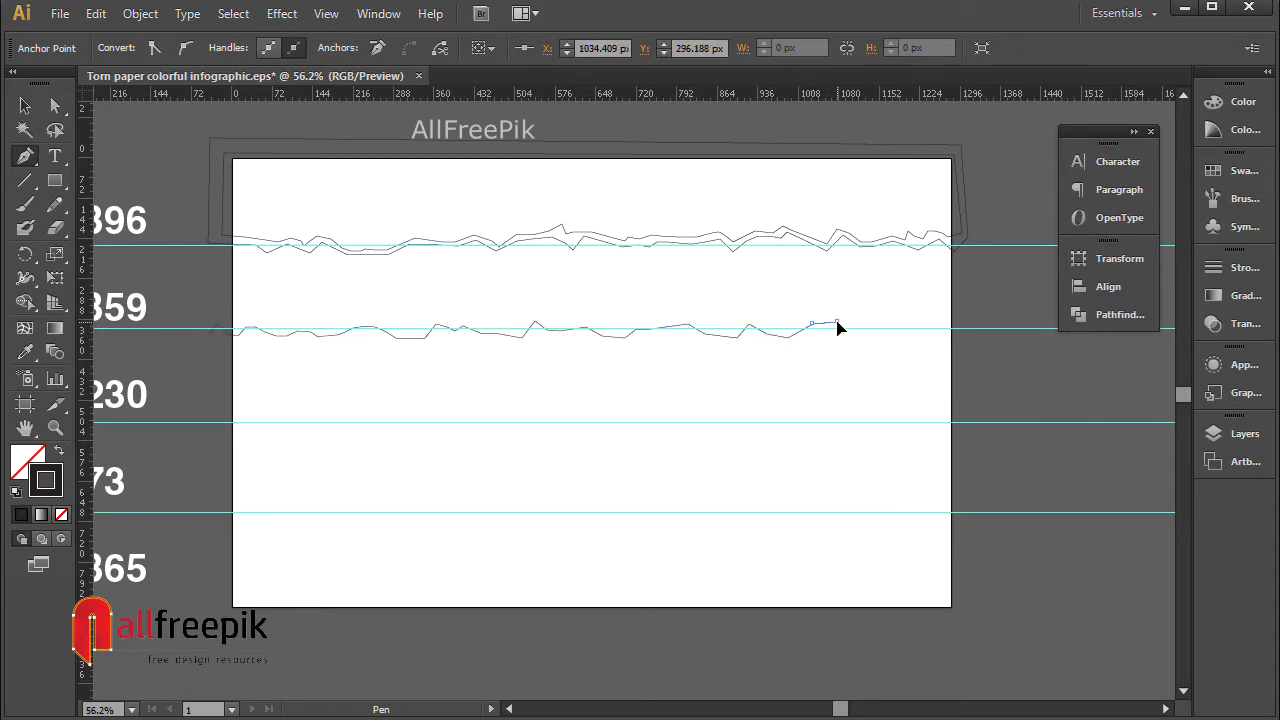
{"action": "left_click", "coordinate": [853, 320]}
{"action": "left_click", "coordinate": [866, 329]}
{"action": "left_click", "coordinate": [887, 339]}
{"action": "left_click", "coordinate": [908, 327]}
{"action": "left_click", "coordinate": [942, 327]}
{"action": "left_click", "coordinate": [958, 333]}
Step: Close the shape up the right, across above the first tear, back to the start, then deselect
{"action": "left_click", "coordinate": [973, 212]}
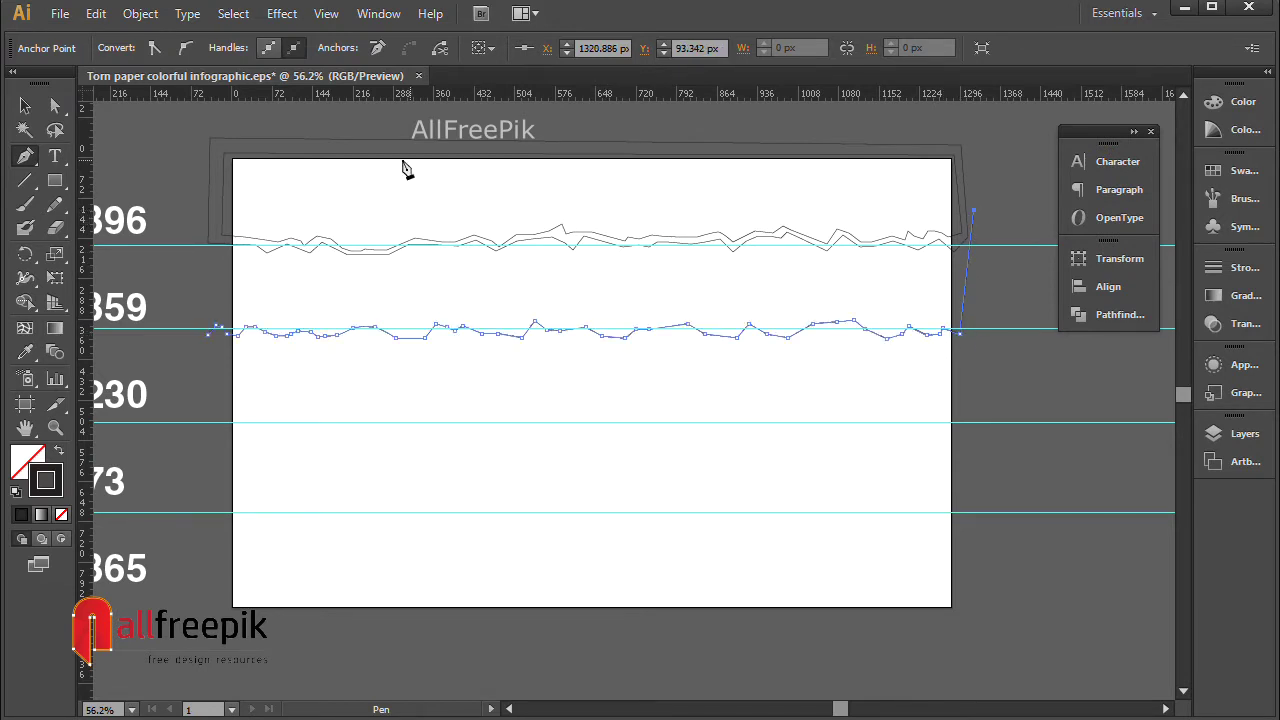
{"action": "left_click", "coordinate": [194, 206]}
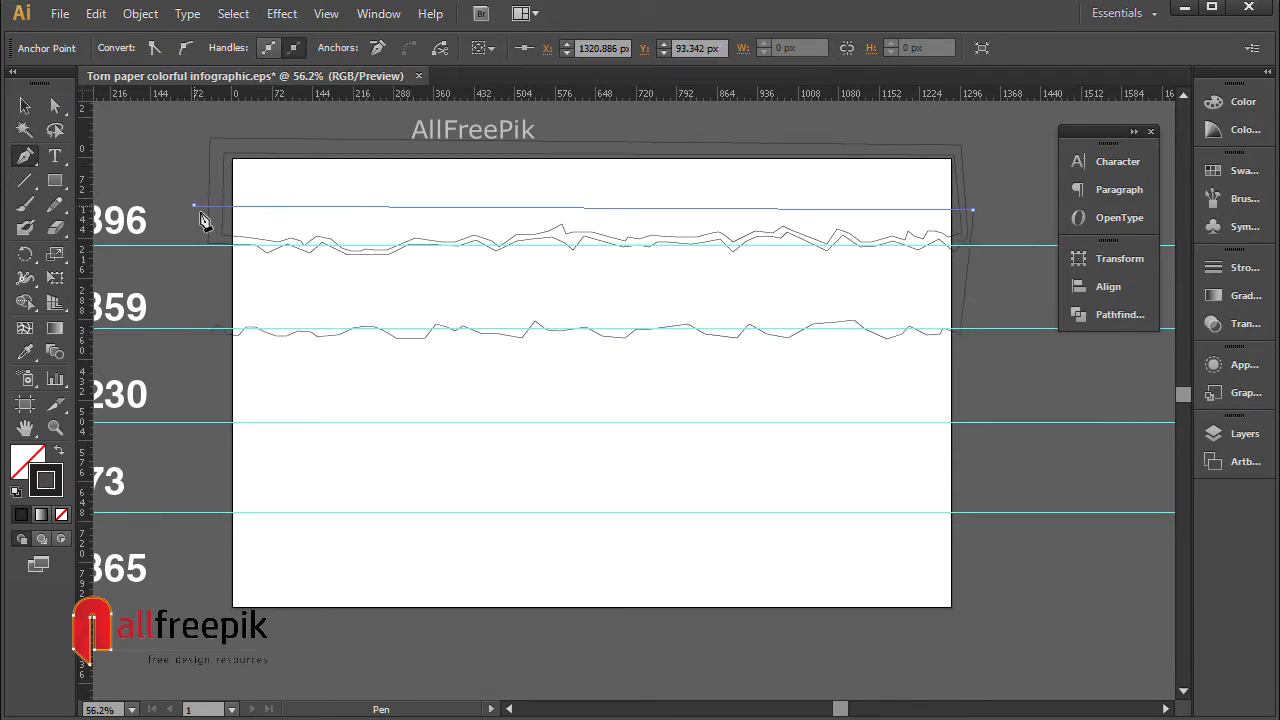
{"action": "left_click", "coordinate": [195, 333]}
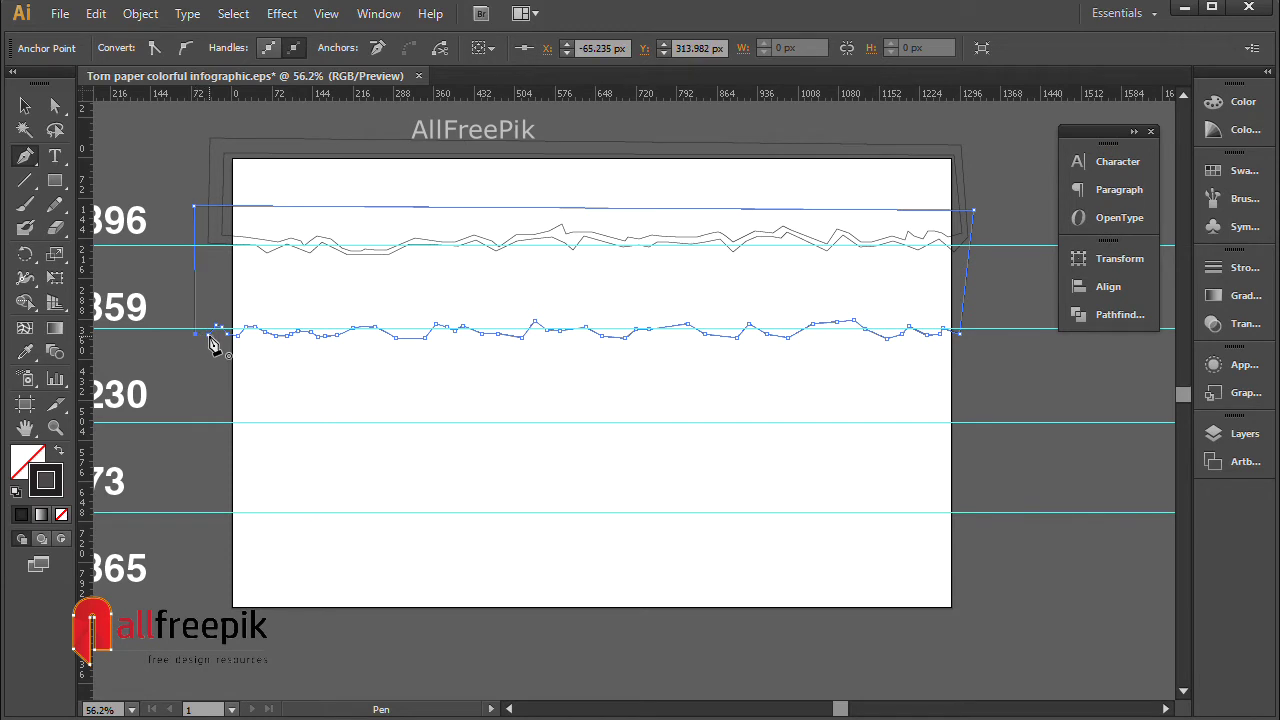
{"action": "left_click", "coordinate": [211, 338]}
{"action": "left_click", "coordinate": [25, 105]}
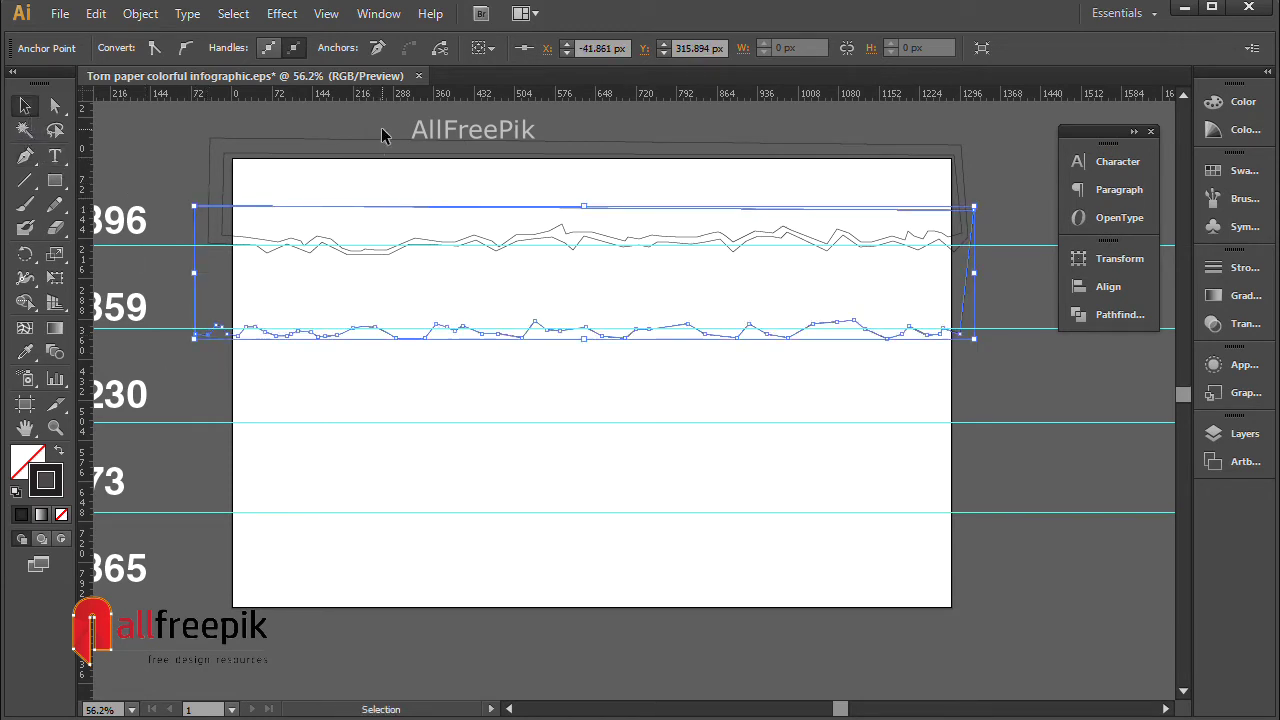
{"action": "left_click", "coordinate": [381, 135]}
{"action": "left_click", "coordinate": [25, 155]}
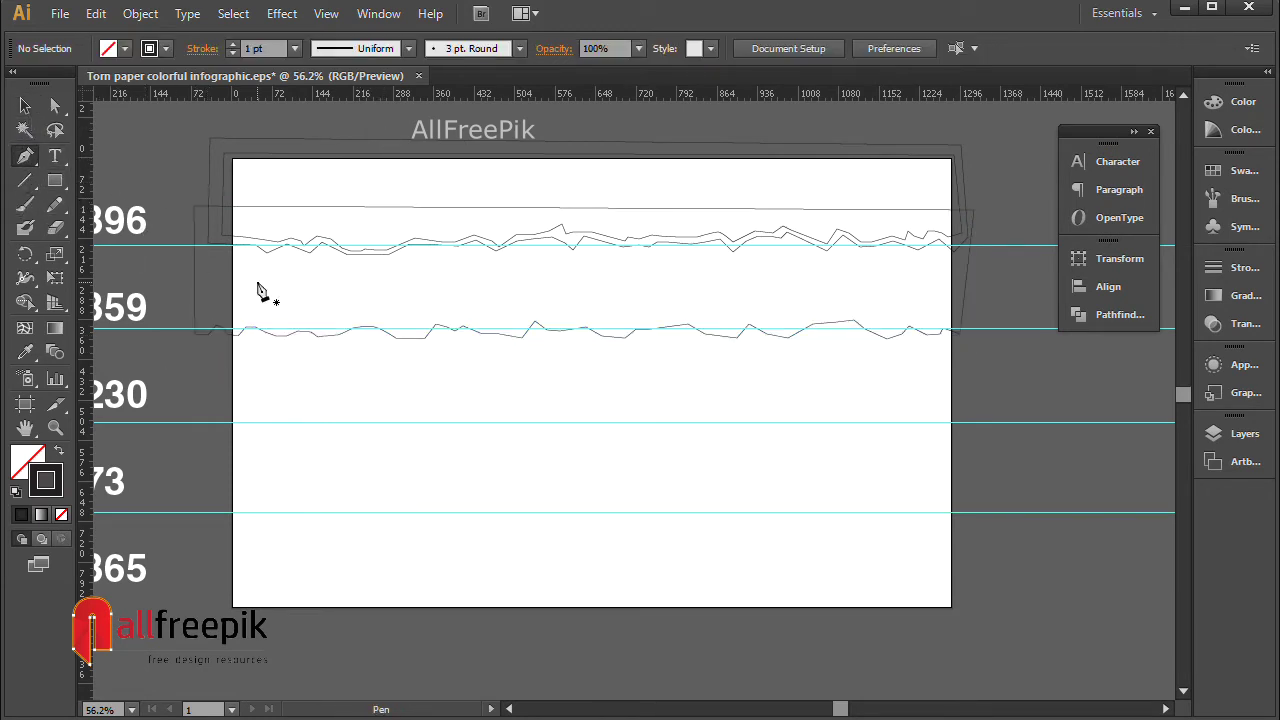
Step: Start an offset jagged edge along the second tear, running from the left to past the centre
{"action": "left_click", "coordinate": [212, 325]}
{"action": "left_click", "coordinate": [243, 323]}
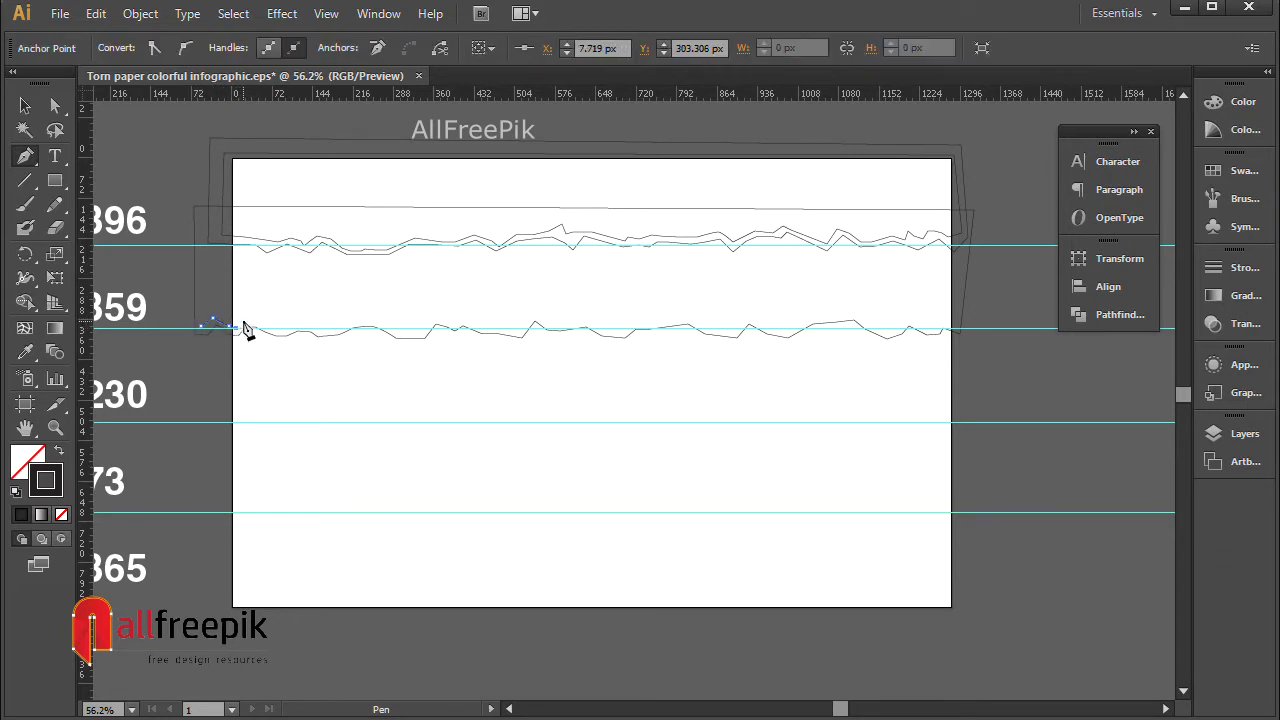
{"action": "left_click", "coordinate": [261, 324]}
{"action": "left_click", "coordinate": [276, 325]}
{"action": "left_click", "coordinate": [293, 326]}
{"action": "left_click", "coordinate": [310, 326]}
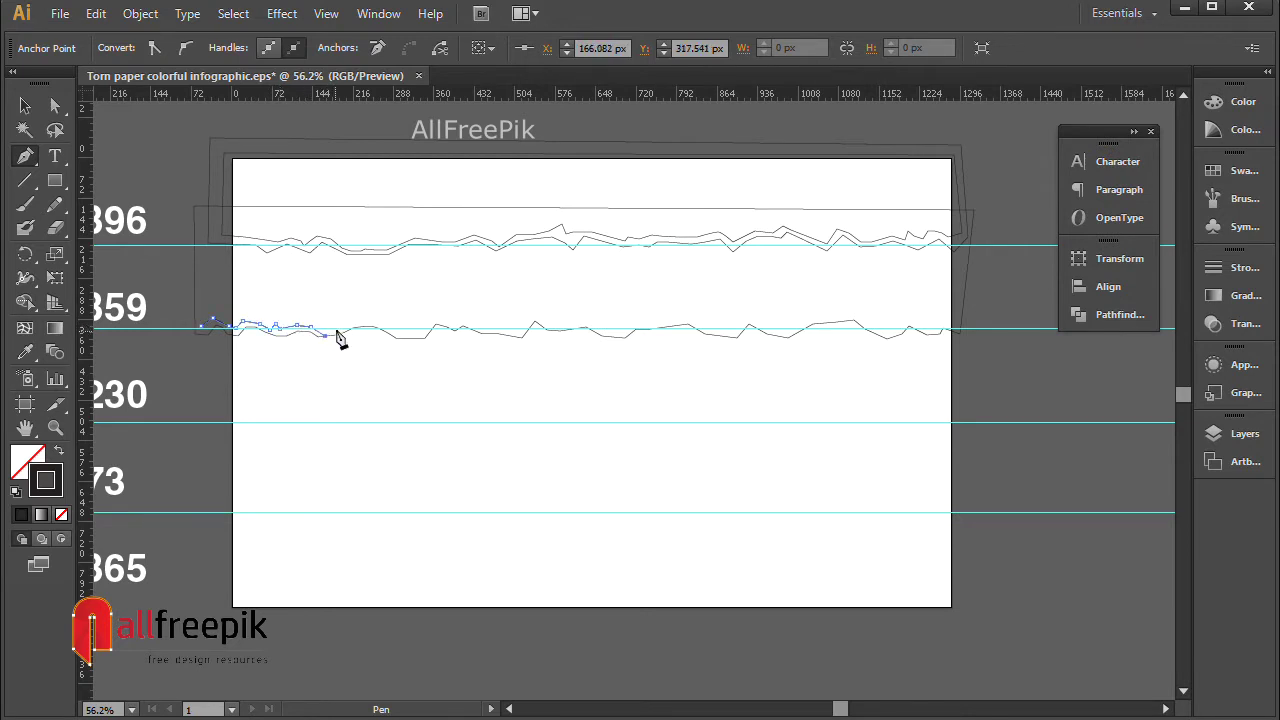
{"action": "left_click", "coordinate": [389, 330]}
{"action": "left_click", "coordinate": [400, 331]}
{"action": "left_click", "coordinate": [408, 332]}
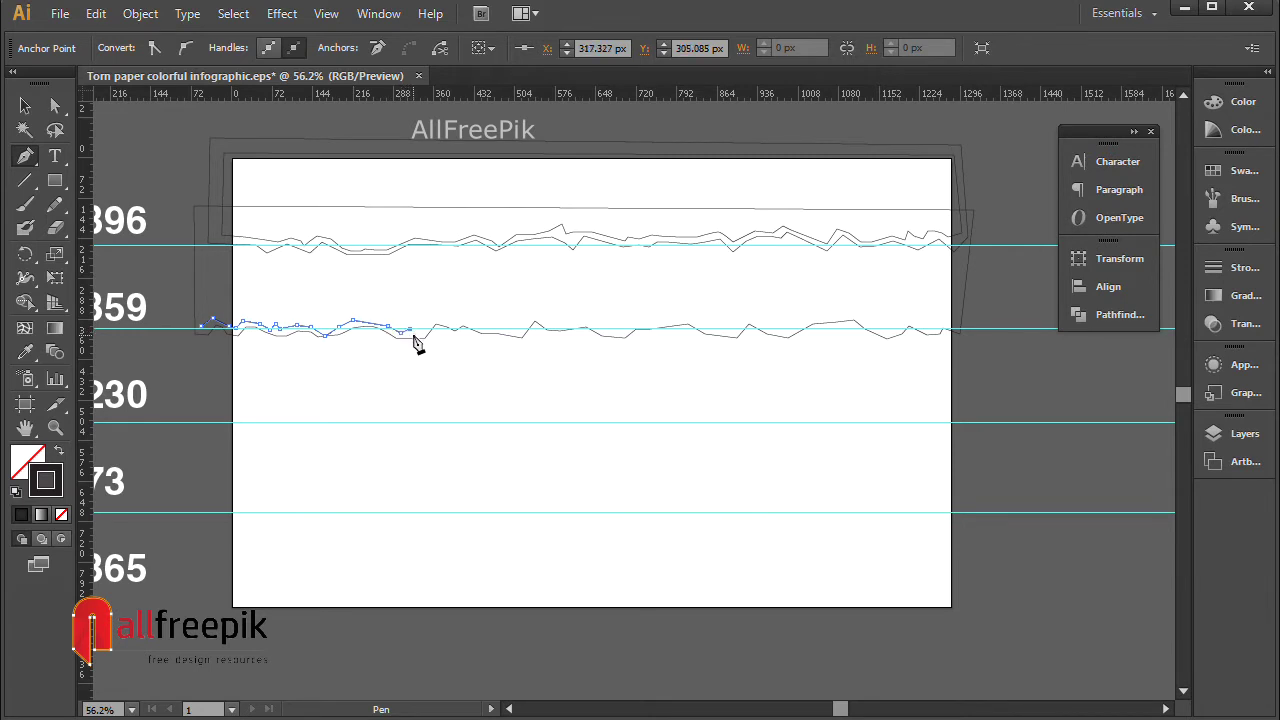
{"action": "left_click", "coordinate": [413, 333]}
{"action": "left_click", "coordinate": [430, 320]}
{"action": "left_click", "coordinate": [446, 322]}
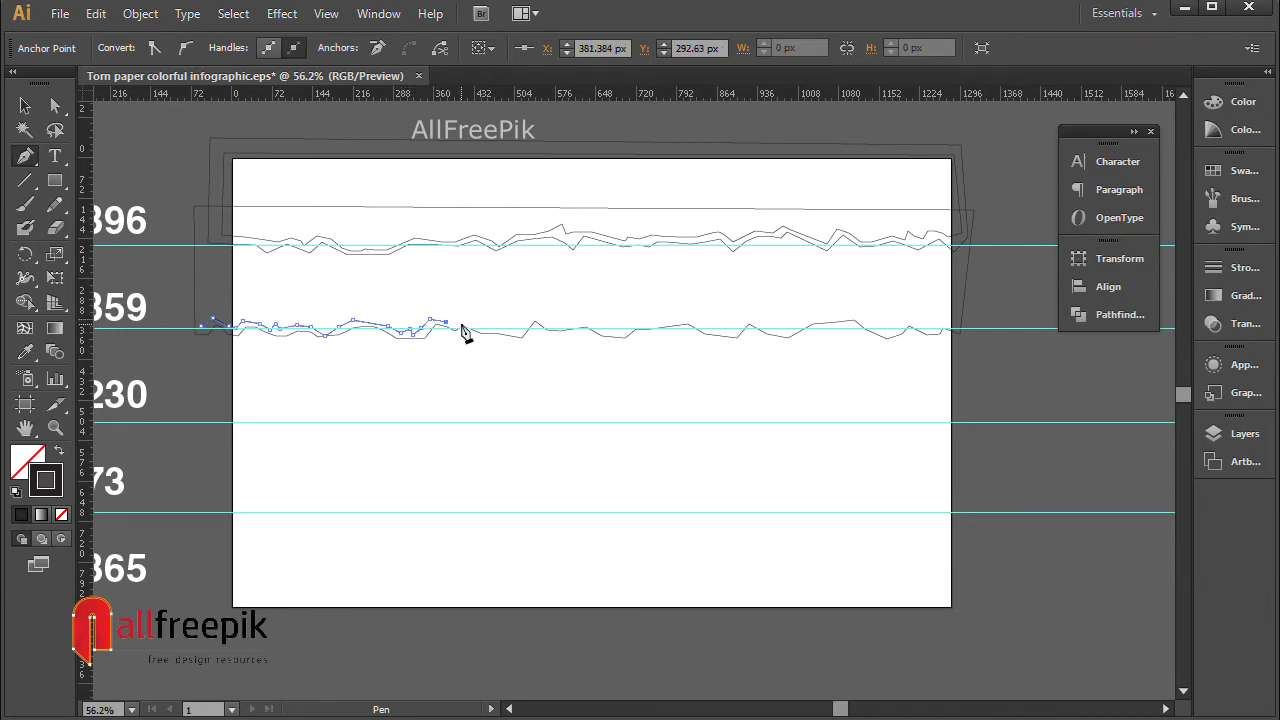
{"action": "left_click", "coordinate": [466, 322]}
{"action": "left_click", "coordinate": [496, 328]}
{"action": "left_click", "coordinate": [527, 316]}
{"action": "left_click", "coordinate": [539, 321]}
{"action": "left_click", "coordinate": [571, 320]}
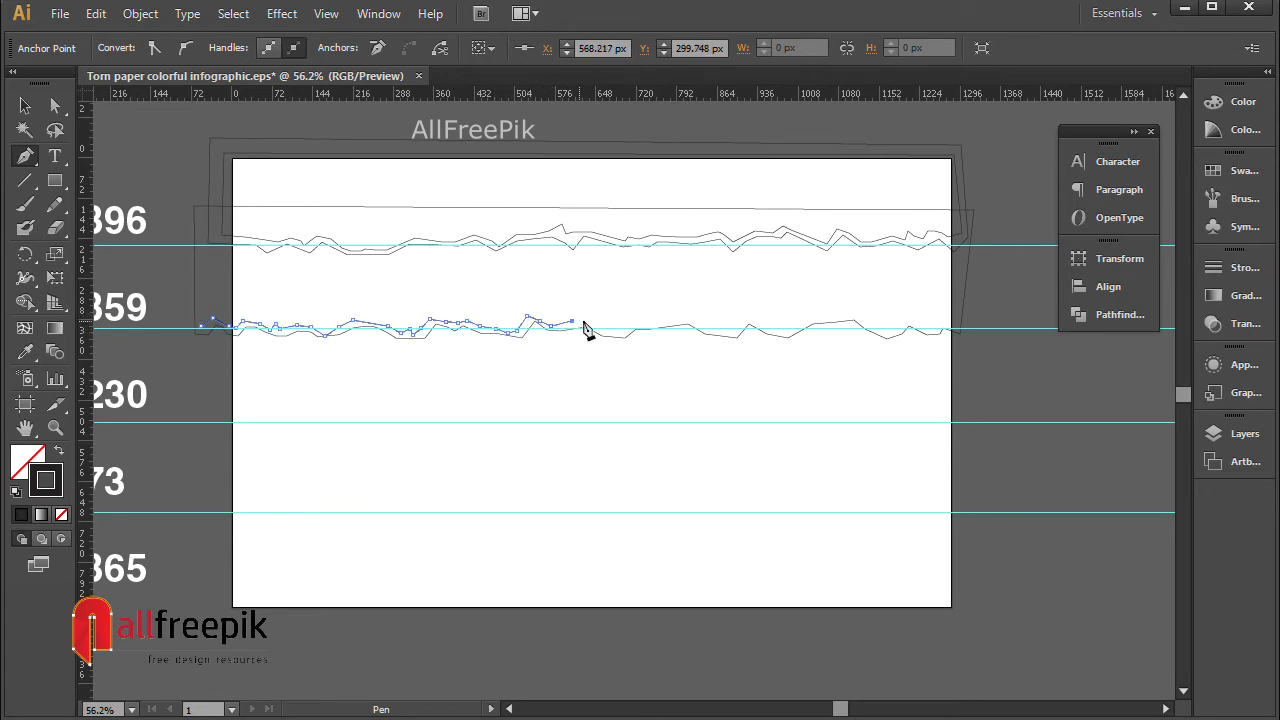
{"action": "left_click", "coordinate": [591, 320]}
{"action": "left_click", "coordinate": [603, 323]}
{"action": "left_click", "coordinate": [618, 321]}
Step: Extend the jagged edge rightward to end past the artboard's right side
{"action": "left_click", "coordinate": [645, 321]}
{"action": "left_click", "coordinate": [667, 319]}
{"action": "left_click", "coordinate": [686, 316]}
{"action": "left_click", "coordinate": [698, 319]}
{"action": "left_click", "coordinate": [720, 330]}
{"action": "left_click", "coordinate": [762, 323]}
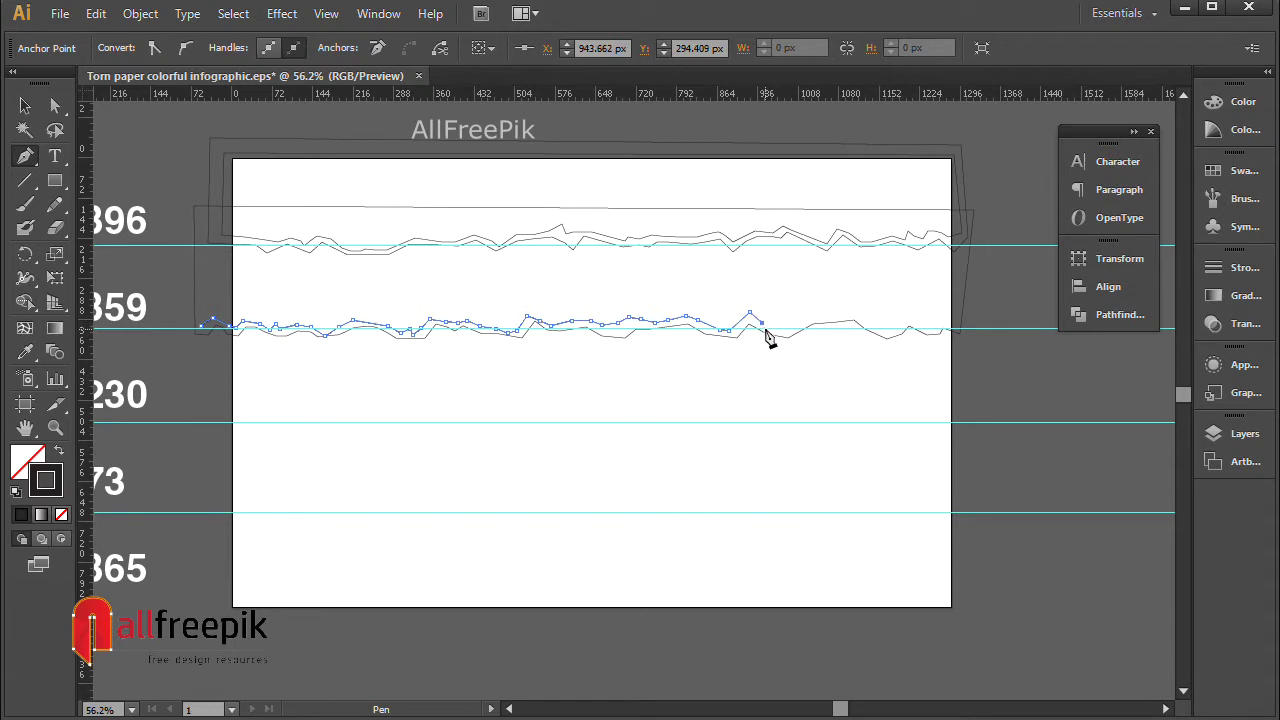
{"action": "left_click", "coordinate": [773, 328]}
{"action": "left_click", "coordinate": [786, 328]}
{"action": "left_click", "coordinate": [821, 320]}
{"action": "left_click", "coordinate": [837, 321]}
{"action": "left_click", "coordinate": [852, 315]}
{"action": "left_click", "coordinate": [866, 319]}
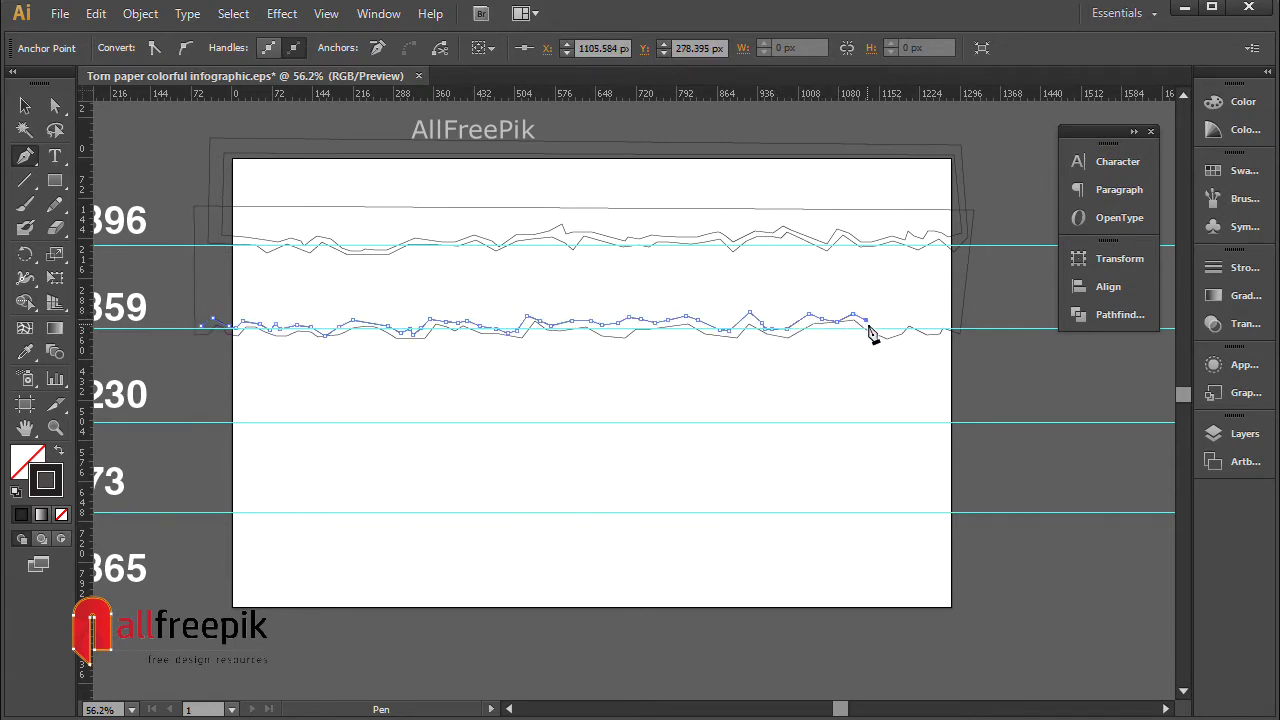
{"action": "left_click", "coordinate": [873, 327]}
{"action": "left_click", "coordinate": [900, 333]}
{"action": "left_click", "coordinate": [921, 330]}
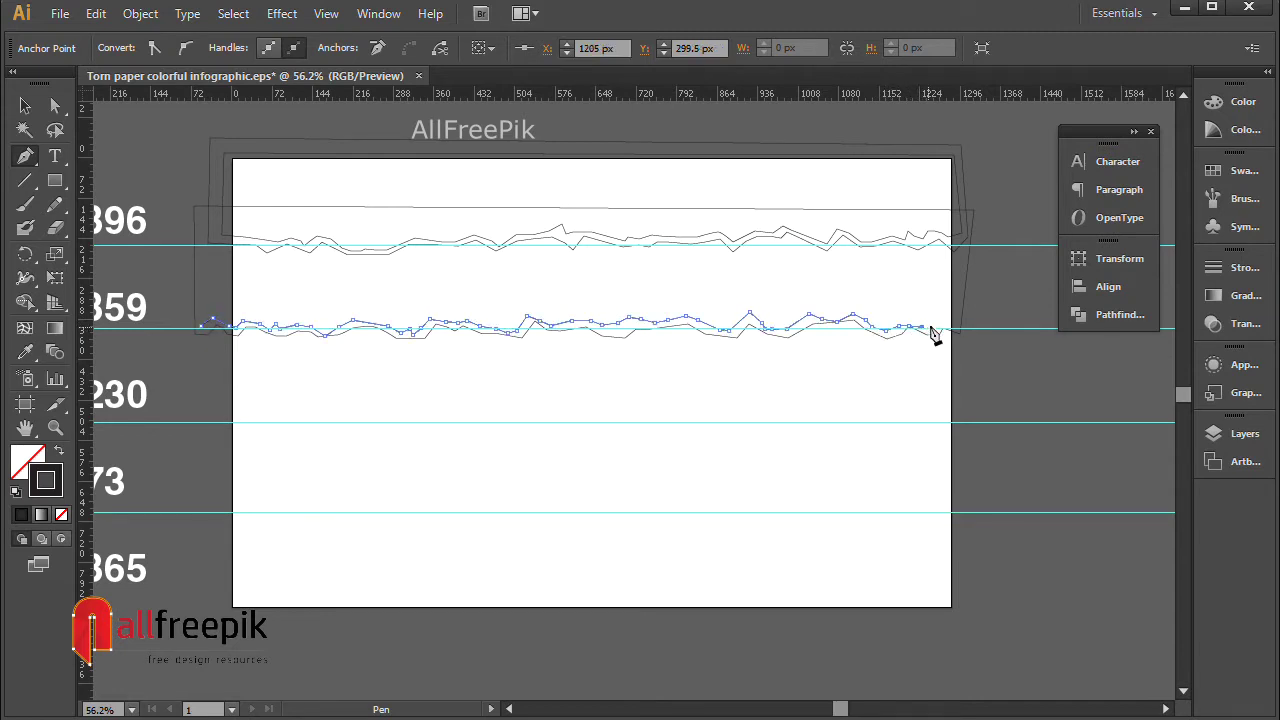
{"action": "left_click", "coordinate": [941, 327]}
{"action": "left_click", "coordinate": [954, 324]}
Step: Close the torn shape up the right, across the top and back to its start, then deselect
{"action": "left_click", "coordinate": [969, 218]}
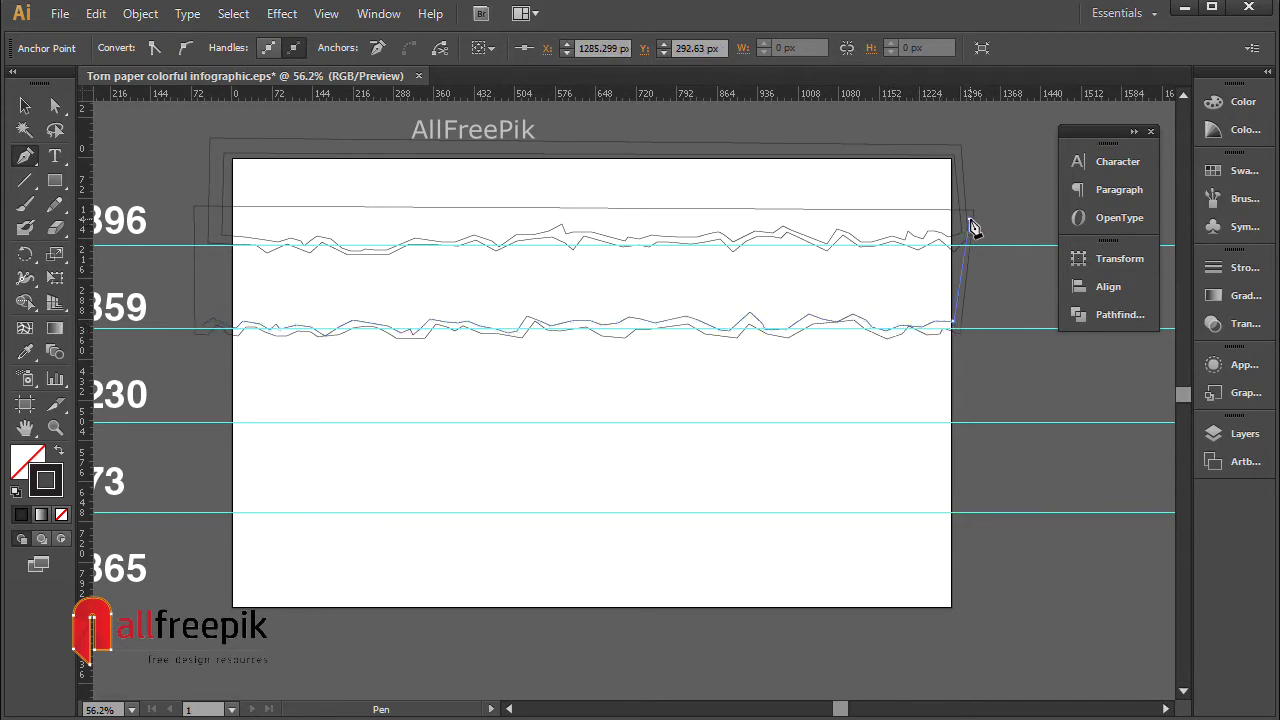
{"action": "left_click", "coordinate": [202, 221]}
{"action": "left_click", "coordinate": [202, 326]}
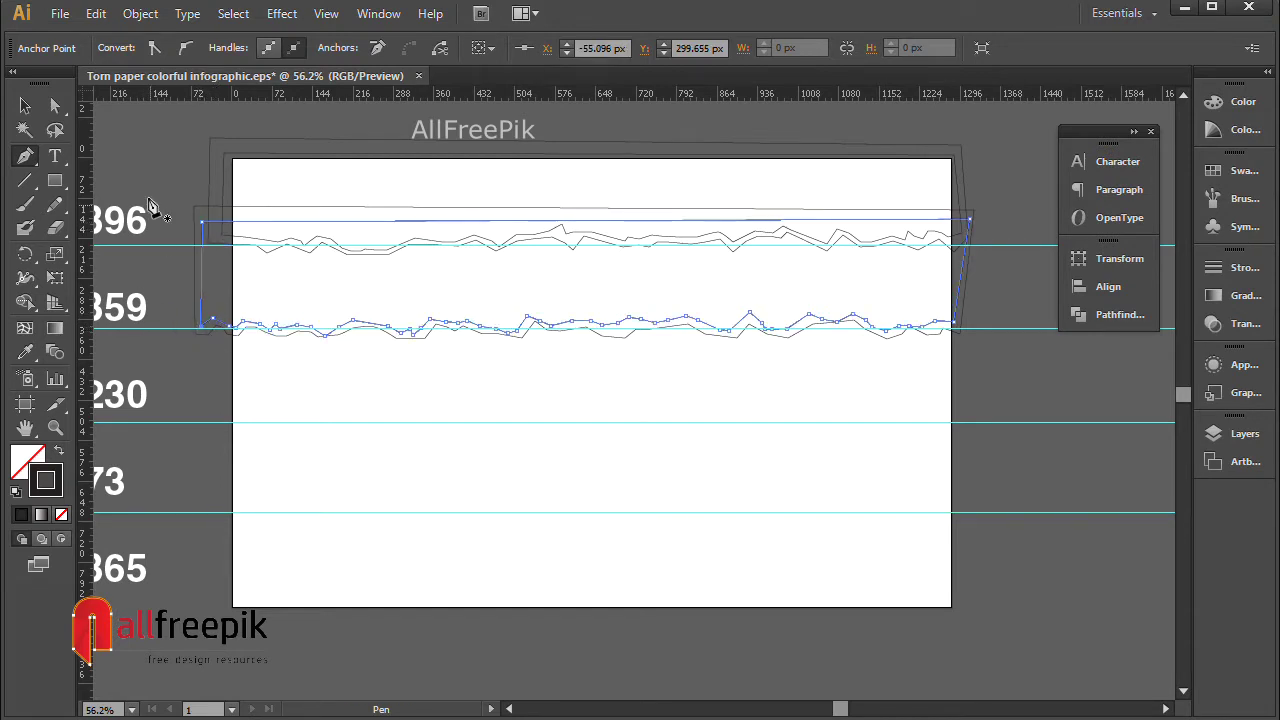
{"action": "left_click", "coordinate": [24, 130]}
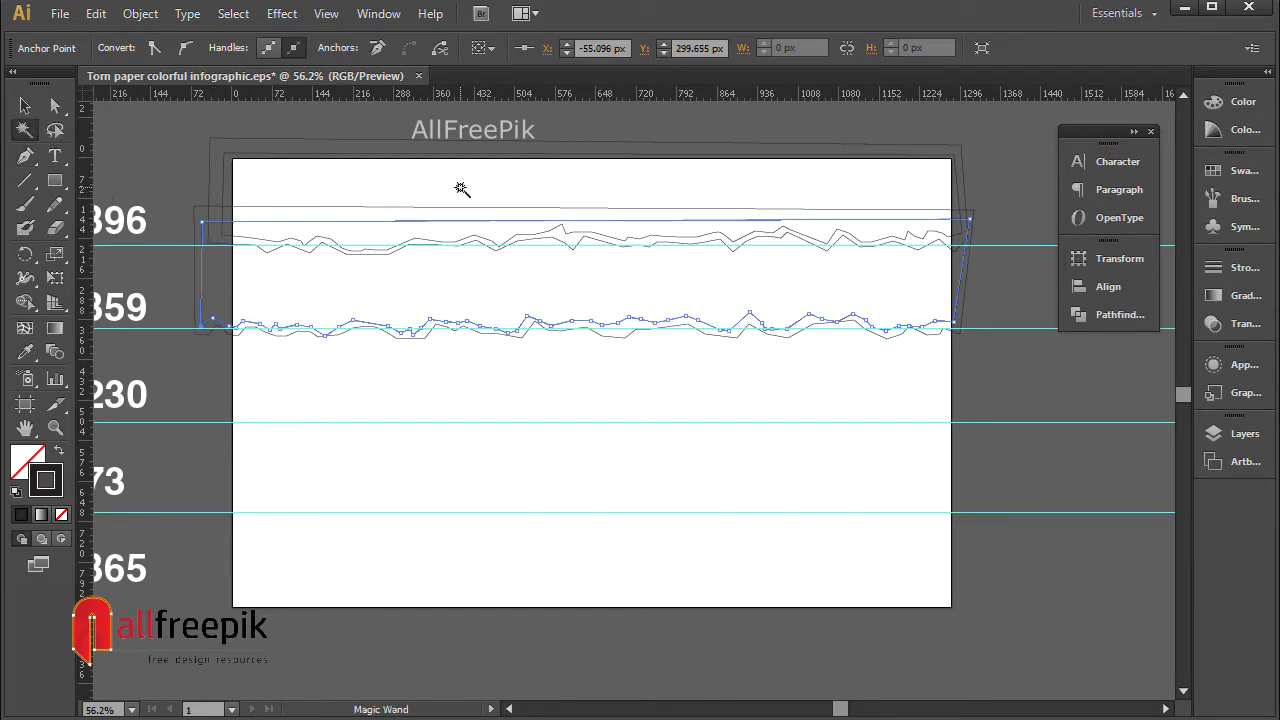
{"action": "left_click", "coordinate": [55, 105]}
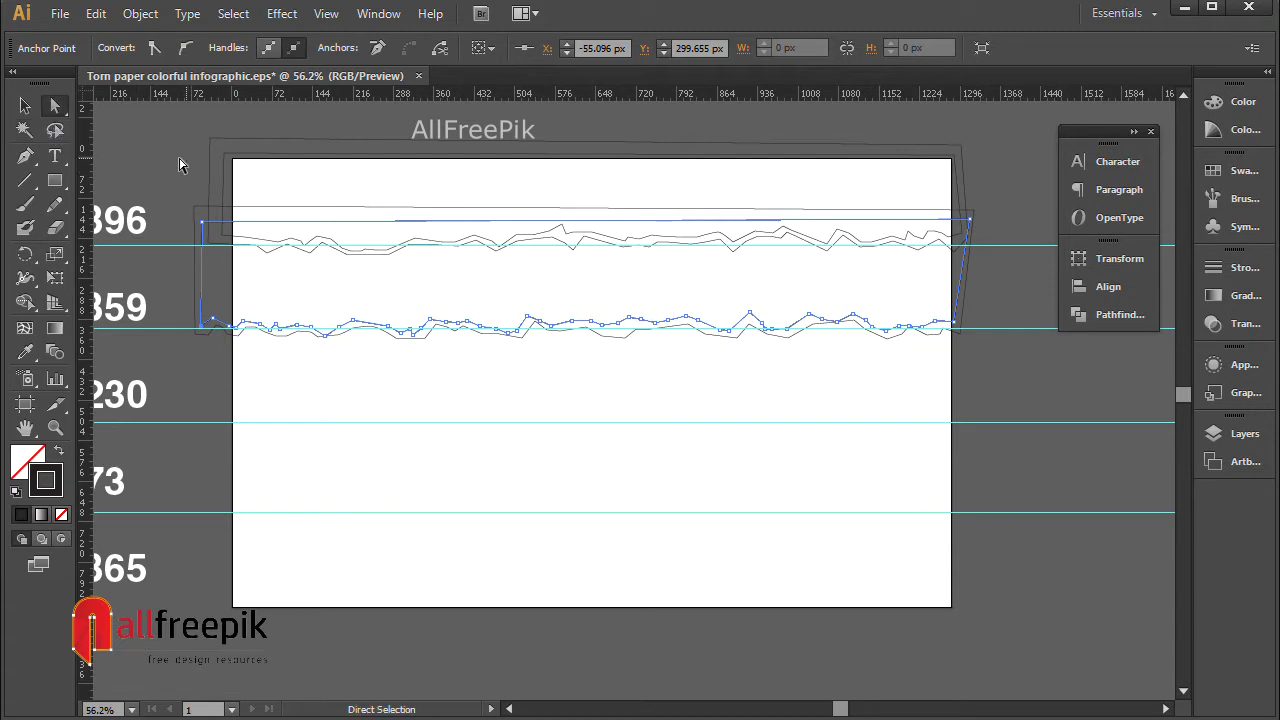
{"action": "left_click", "coordinate": [24, 105]}
{"action": "left_click", "coordinate": [155, 180]}
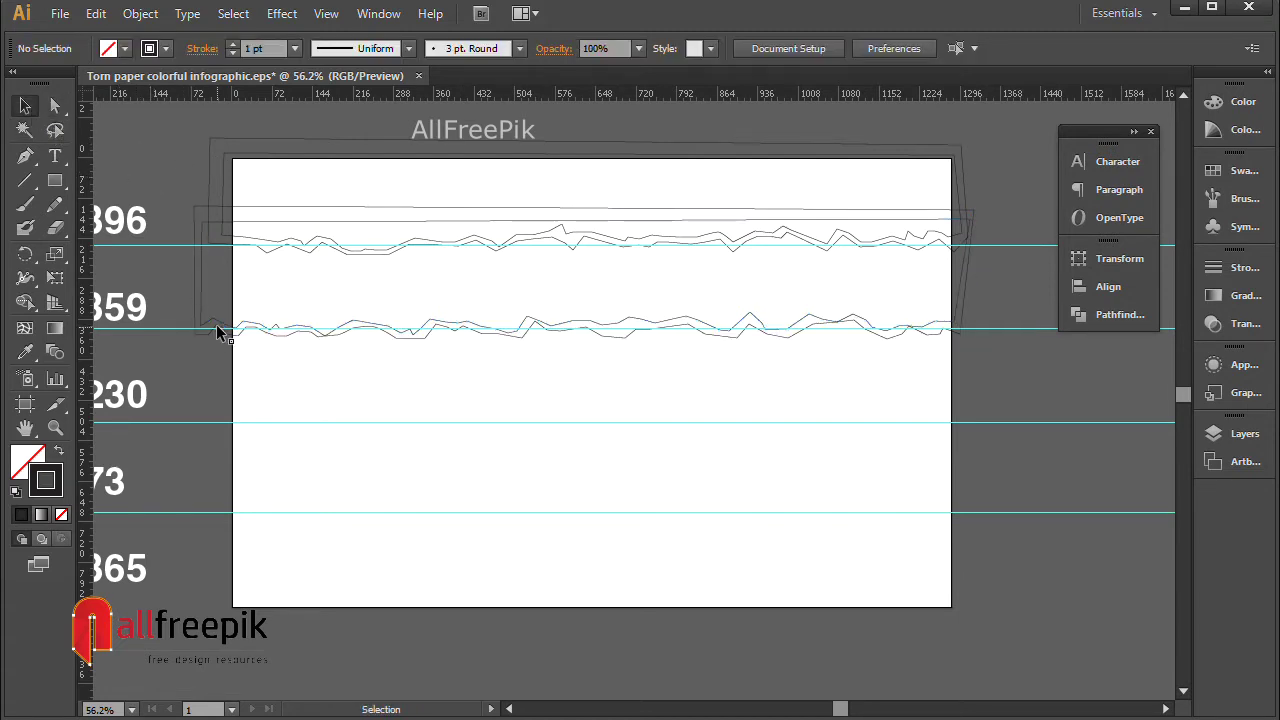
Step: Select the torn-paper shapes and lock them with Object > Lock > Selection
{"action": "left_click", "coordinate": [394, 336]}
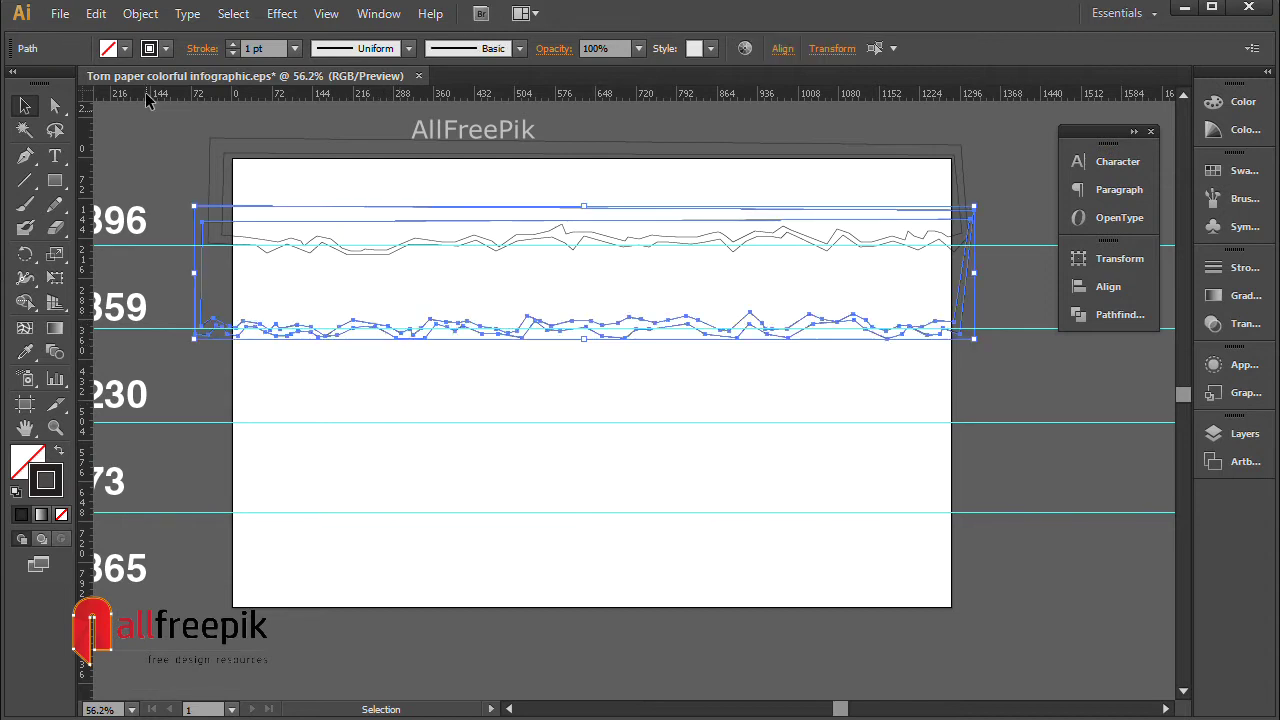
{"action": "left_click", "coordinate": [140, 13]}
{"action": "mouse_move", "coordinate": [235, 135]}
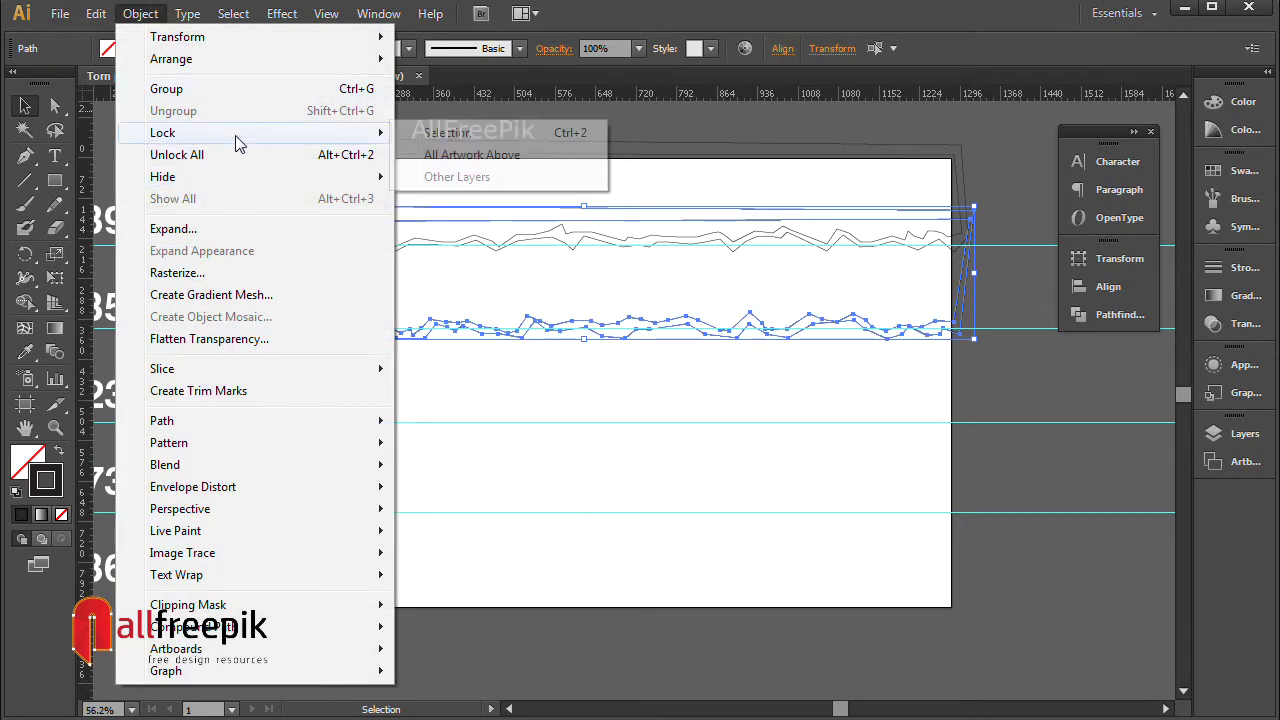
{"action": "left_click", "coordinate": [533, 140]}
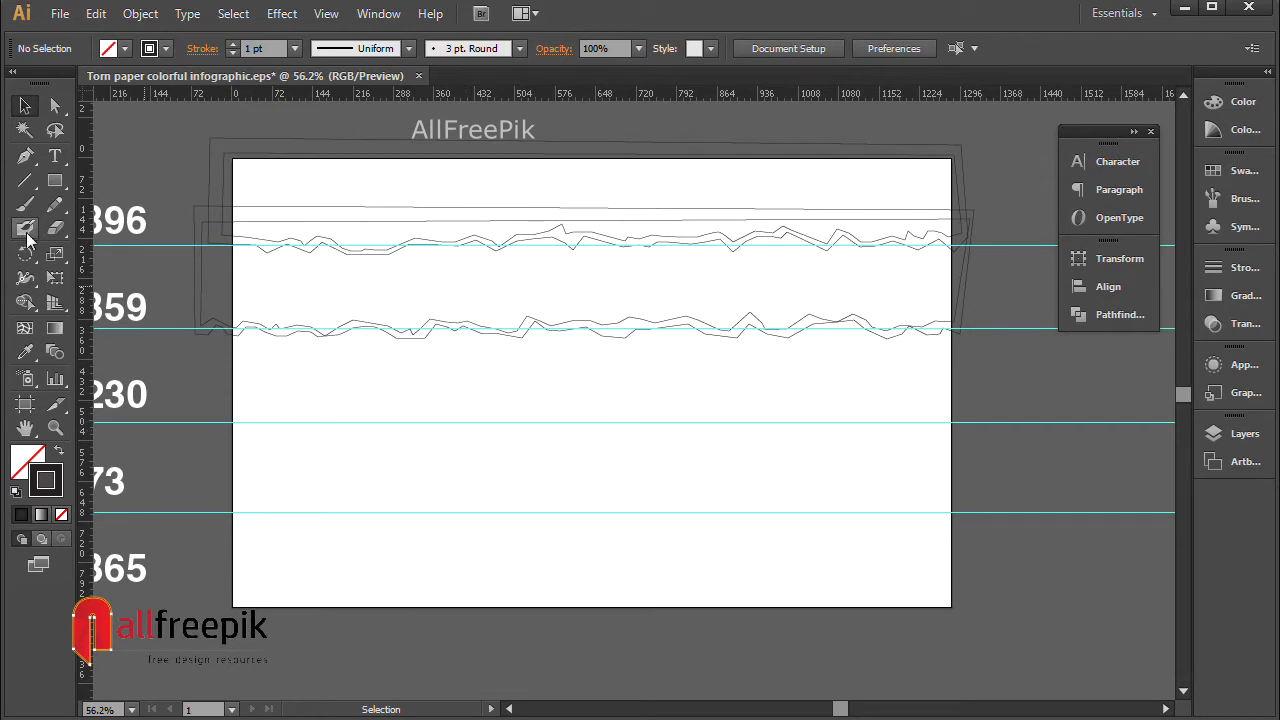
{"action": "left_click", "coordinate": [25, 155]}
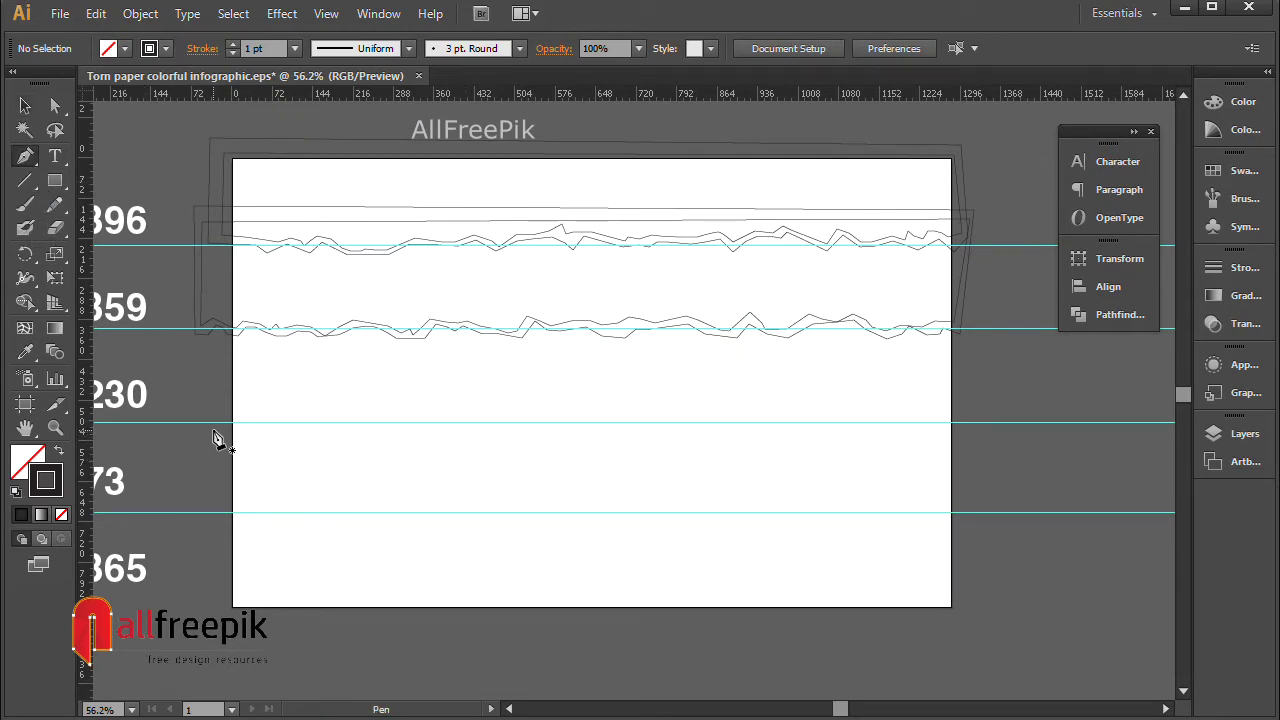
Step: Place jagged Pen anchors along the 230 guide from left of the artboard to the middle
{"action": "left_click_drag", "start_coordinate": [220, 423], "coordinate": [242, 430]}
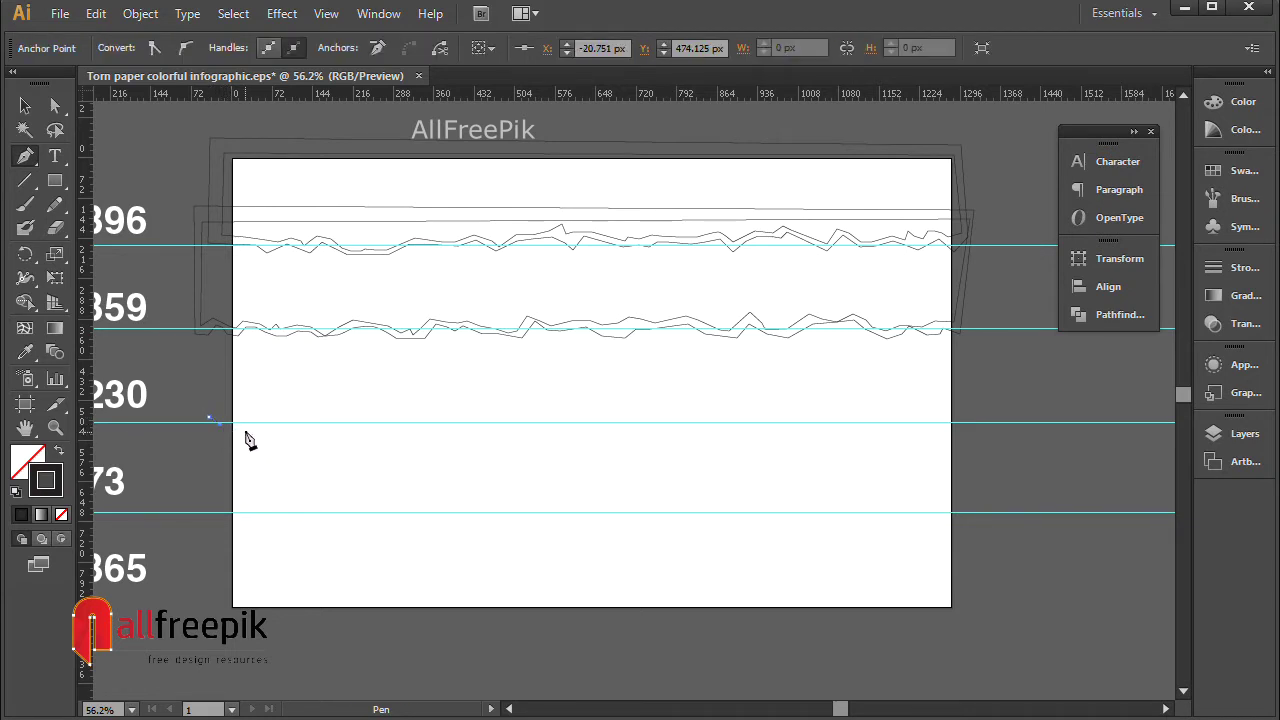
{"action": "left_click", "coordinate": [287, 430]}
{"action": "left_click", "coordinate": [299, 430]}
{"action": "left_click", "coordinate": [323, 421]}
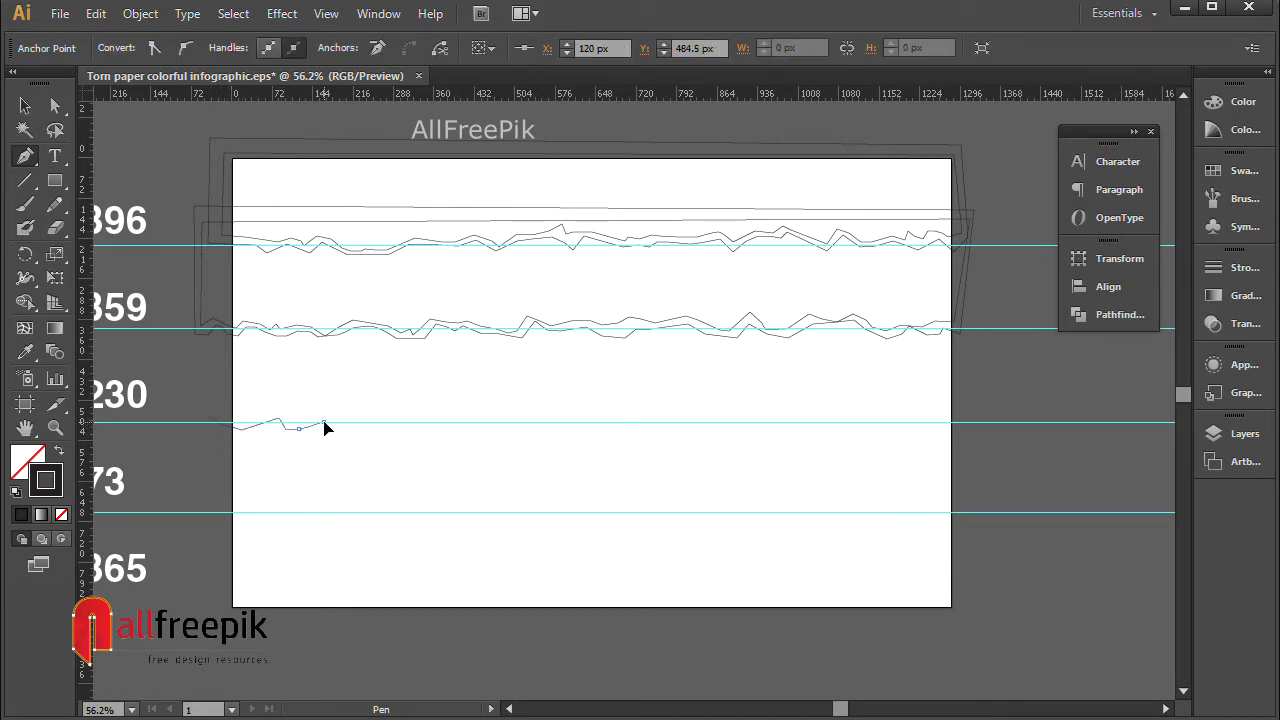
{"action": "left_click", "coordinate": [388, 432]}
{"action": "left_click", "coordinate": [403, 421]}
{"action": "left_click", "coordinate": [453, 417]}
{"action": "left_click", "coordinate": [476, 424]}
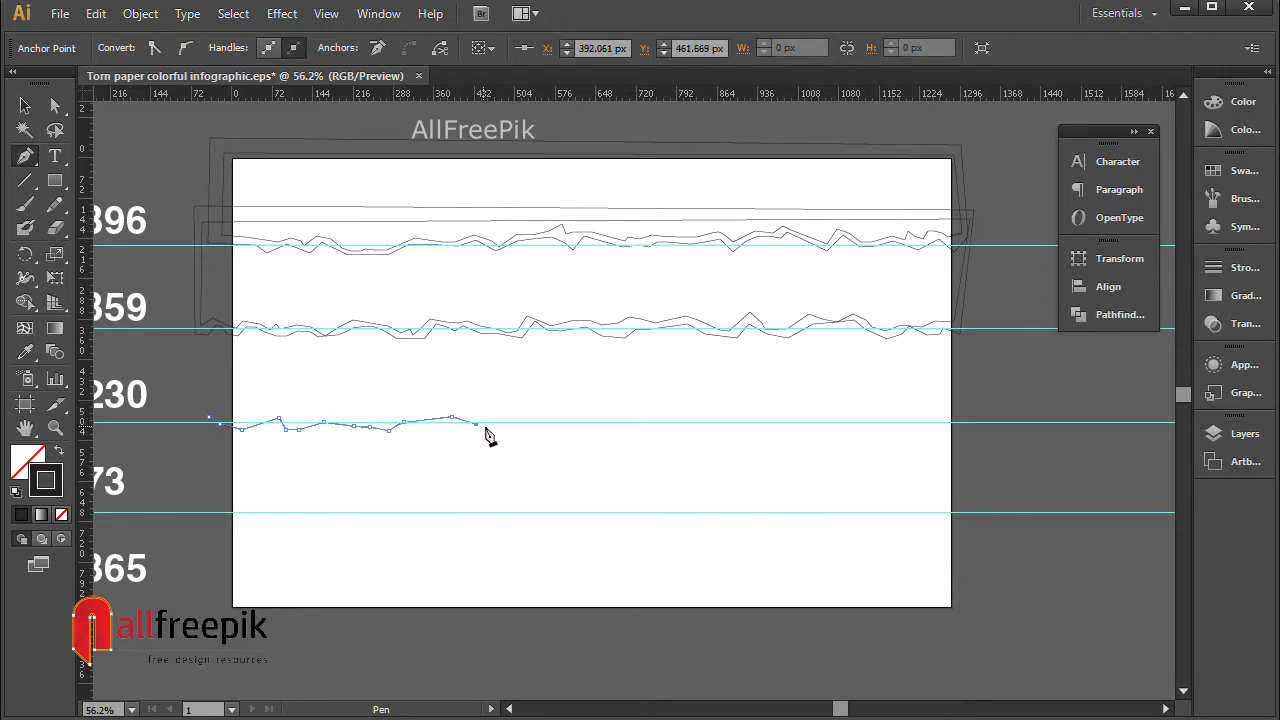
{"action": "left_click", "coordinate": [496, 430]}
{"action": "left_click", "coordinate": [548, 427]}
{"action": "left_click", "coordinate": [577, 420]}
{"action": "left_click", "coordinate": [600, 431]}
{"action": "left_click", "coordinate": [612, 430]}
{"action": "left_click", "coordinate": [625, 415]}
{"action": "left_click", "coordinate": [640, 415]}
{"action": "left_click", "coordinate": [651, 423]}
Step: Continue the jagged edge along the 230 guide past the artboard's right side
{"action": "left_click", "coordinate": [689, 413]}
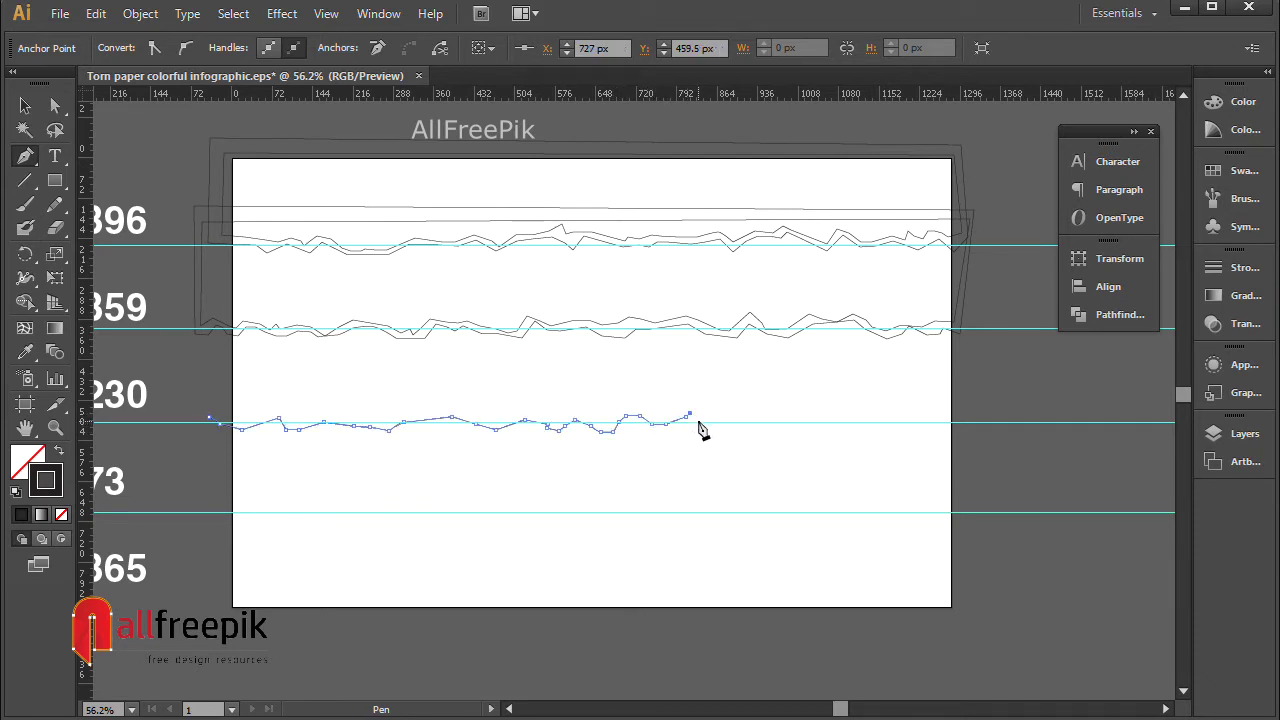
{"action": "left_click", "coordinate": [732, 417]}
{"action": "left_click", "coordinate": [762, 433]}
{"action": "left_click", "coordinate": [769, 430]}
{"action": "left_click", "coordinate": [787, 418]}
{"action": "left_click", "coordinate": [793, 411]}
{"action": "left_click", "coordinate": [818, 419]}
{"action": "left_click", "coordinate": [838, 417]}
{"action": "left_click", "coordinate": [850, 415]}
{"action": "left_click", "coordinate": [863, 416]}
{"action": "left_click", "coordinate": [877, 425]}
{"action": "left_click", "coordinate": [885, 409]}
{"action": "left_click", "coordinate": [899, 414]}
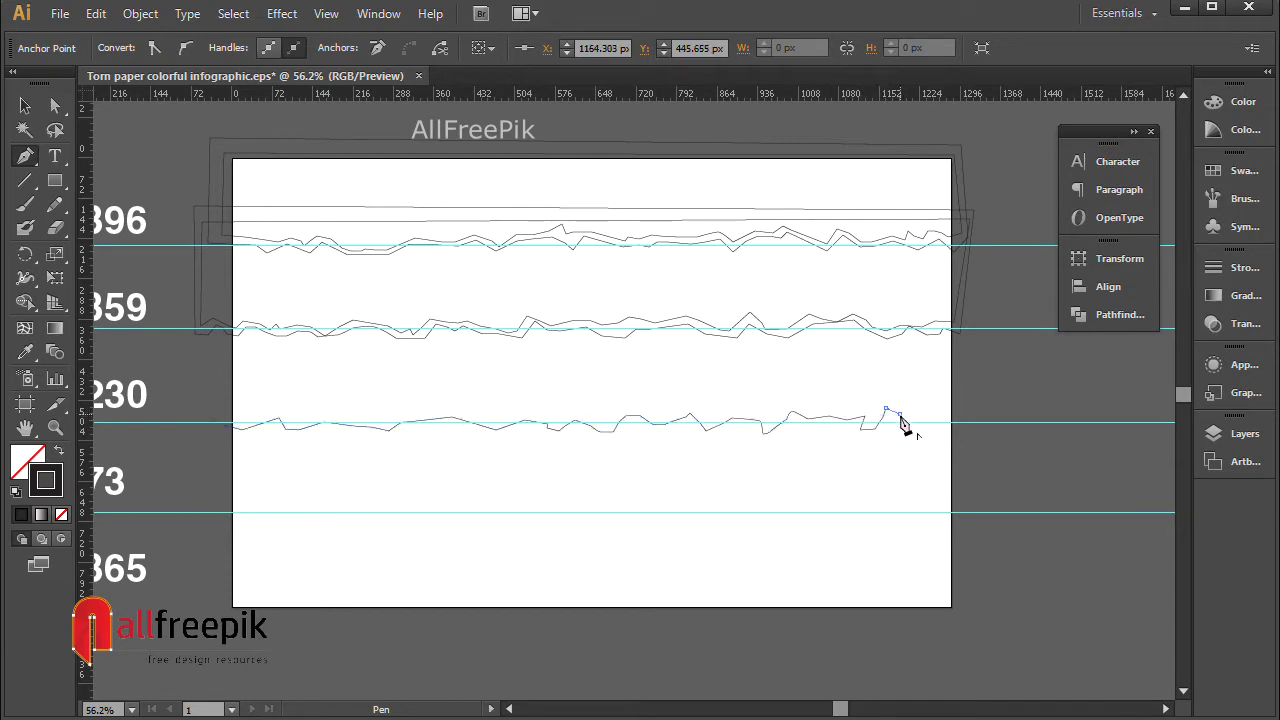
{"action": "left_click", "coordinate": [921, 417]}
{"action": "left_click", "coordinate": [972, 408]}
Step: Close the shape up the right, across above the second tear, back to the start, then deselect
{"action": "left_click", "coordinate": [966, 305]}
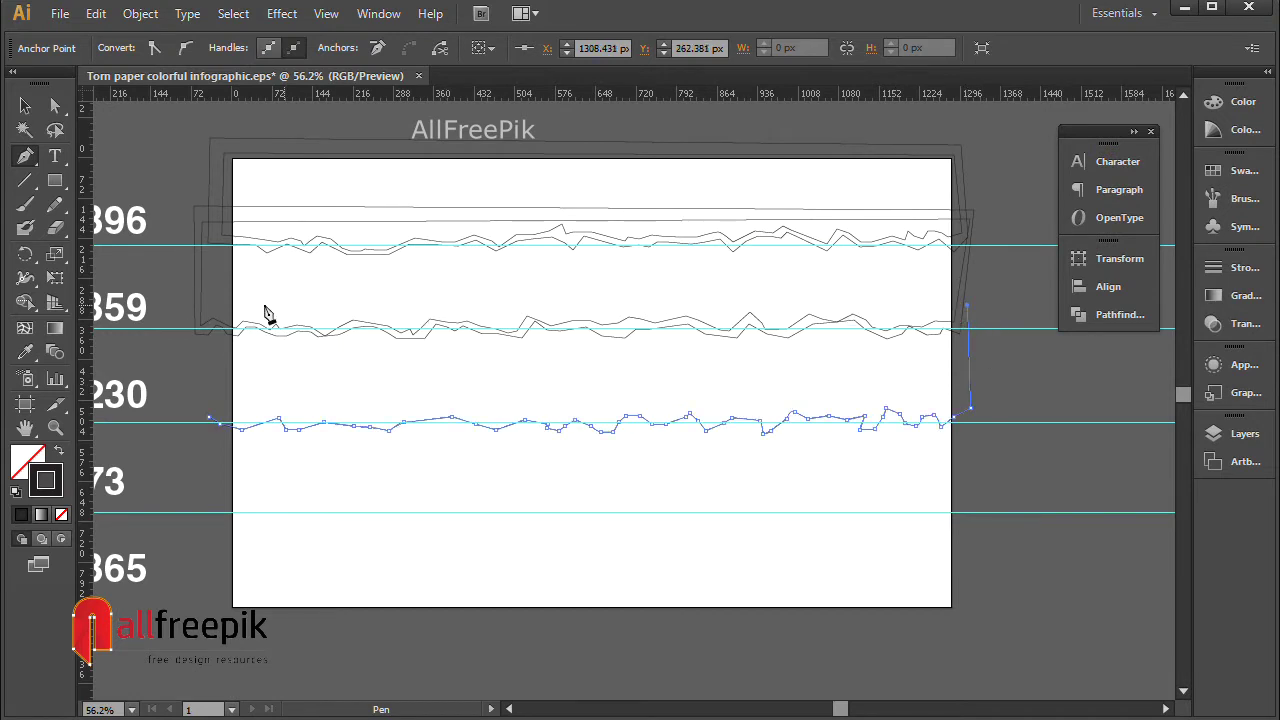
{"action": "left_click", "coordinate": [184, 305]}
{"action": "left_click", "coordinate": [188, 412]}
{"action": "left_click", "coordinate": [213, 421]}
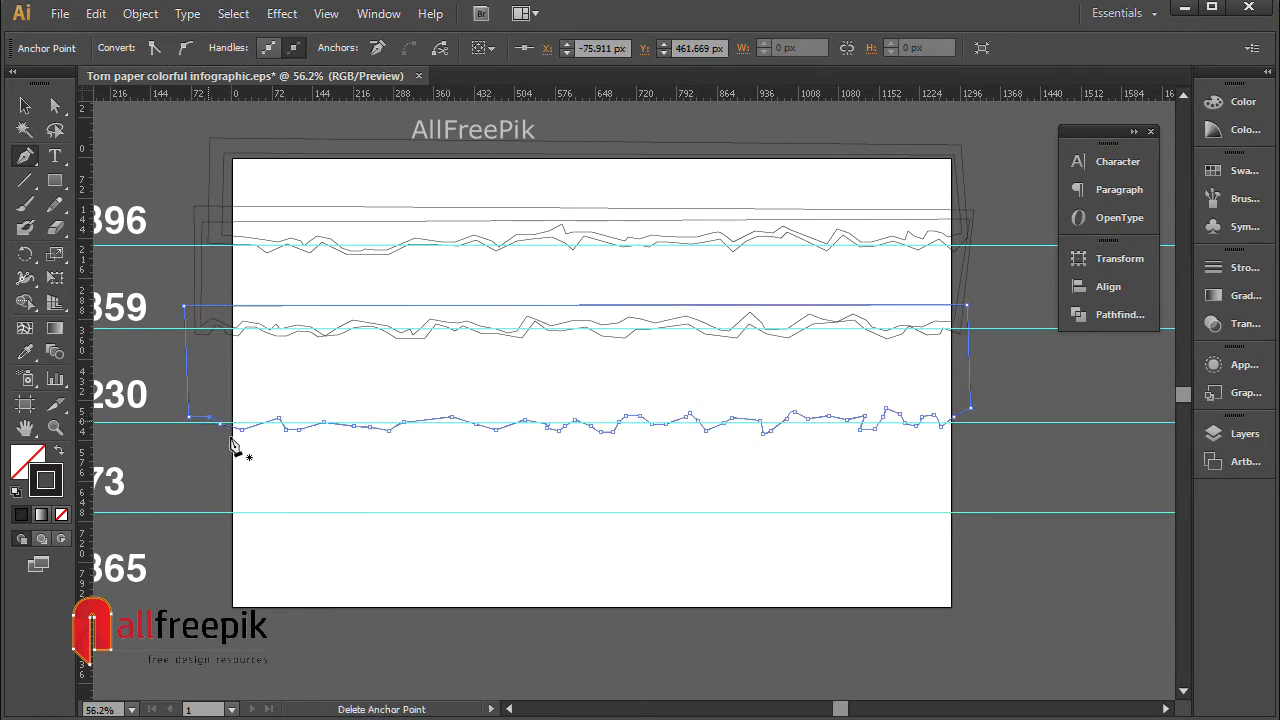
{"action": "left_click", "coordinate": [25, 105]}
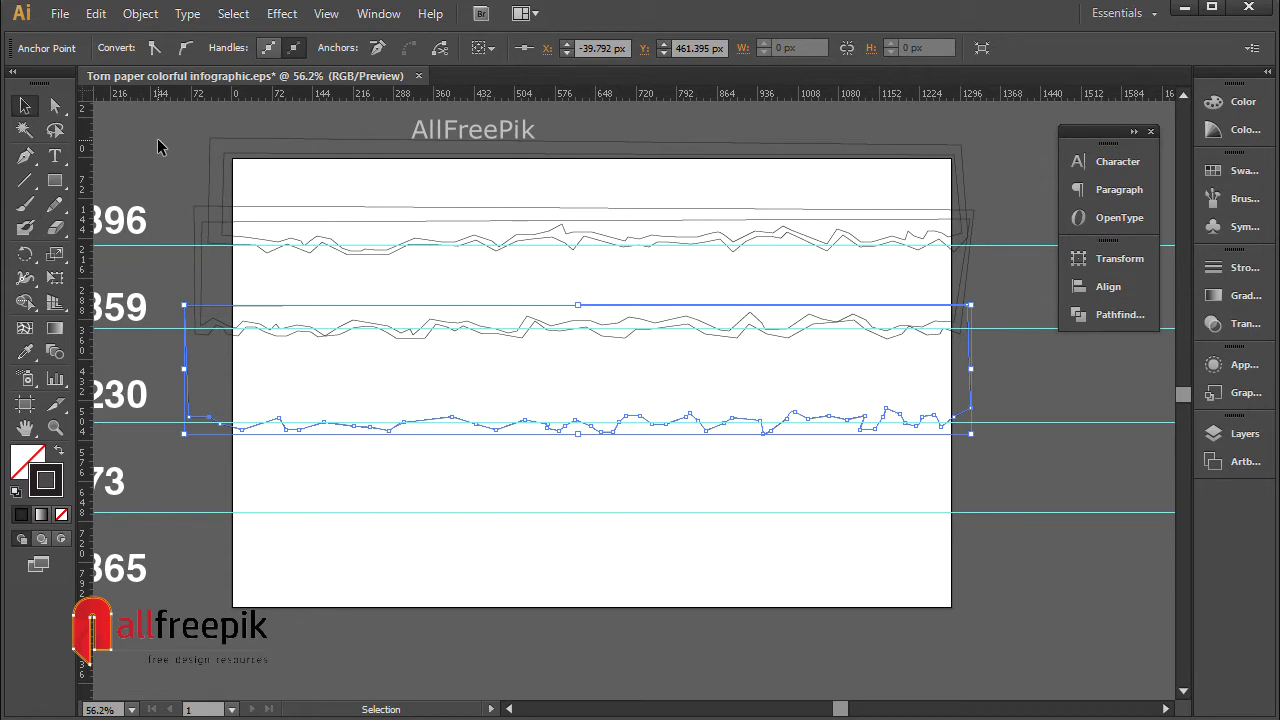
{"action": "left_click", "coordinate": [155, 148]}
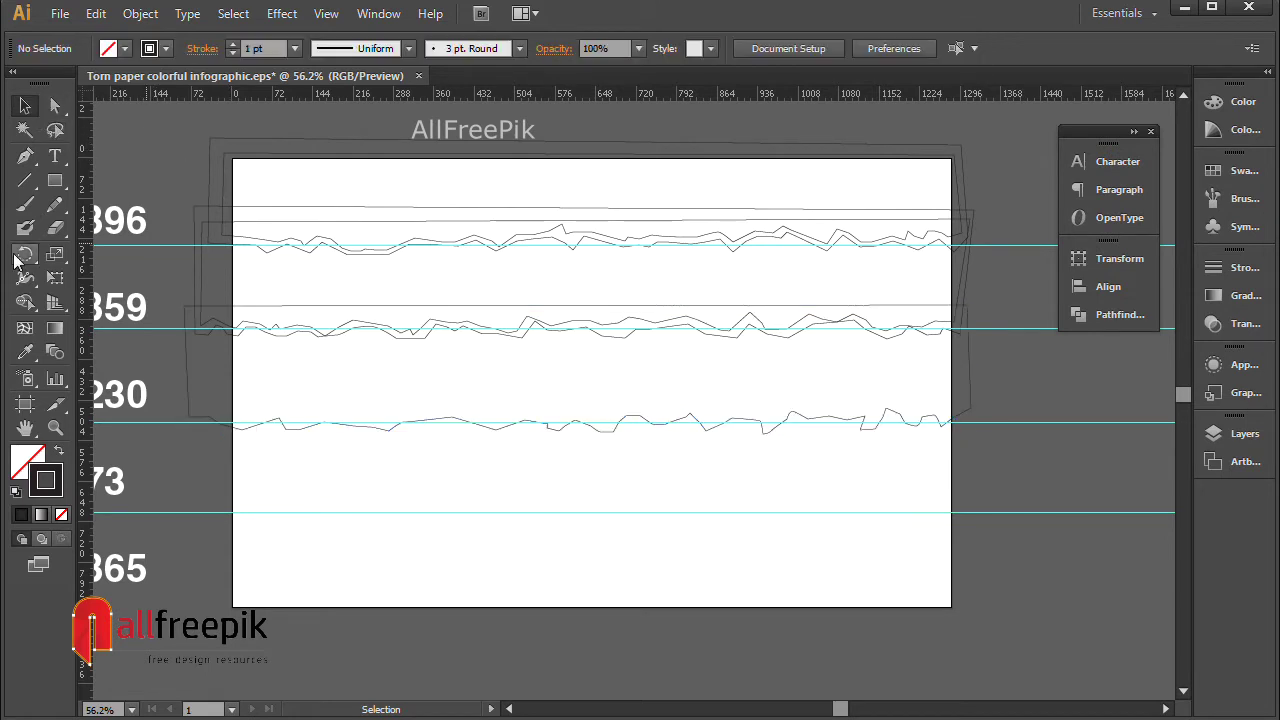
Step: With the Pen tool, draw a closed torn shape with a jagged edge along the 230 guide
{"action": "left_click", "coordinate": [25, 155]}
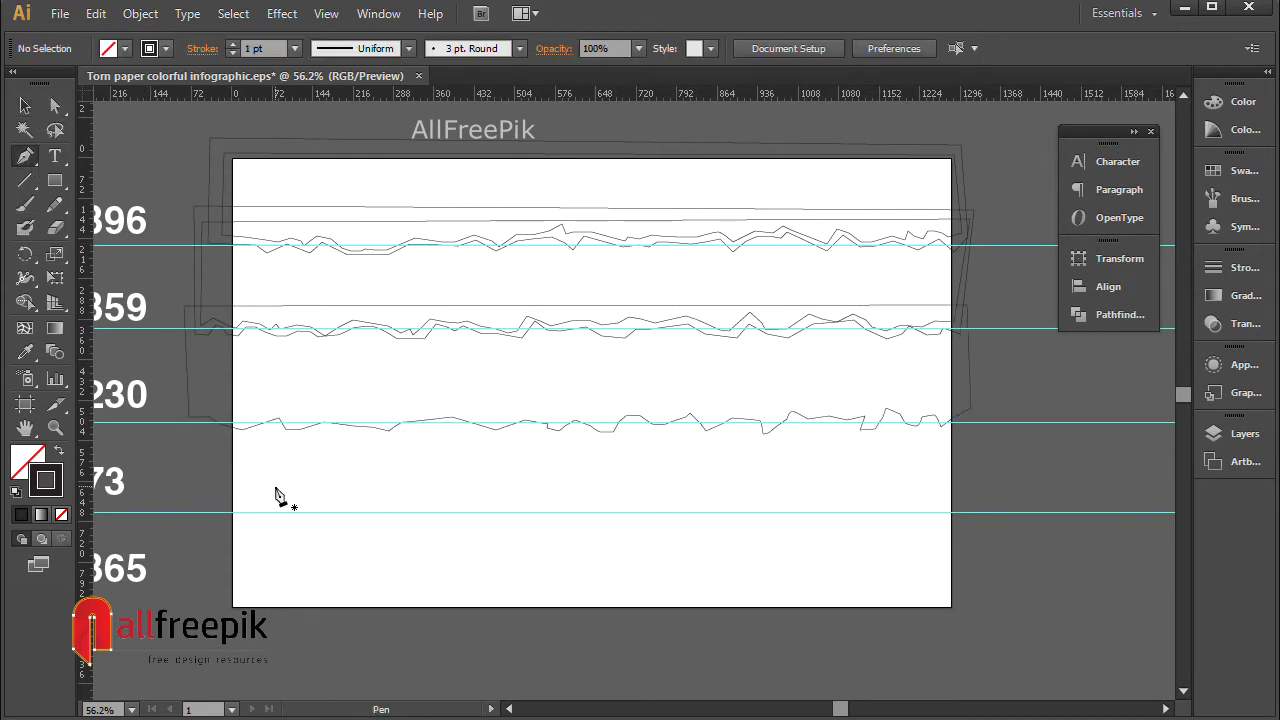
{"action": "left_click", "coordinate": [194, 405]}
{"action": "left_click", "coordinate": [221, 410]}
{"action": "left_click", "coordinate": [243, 424]}
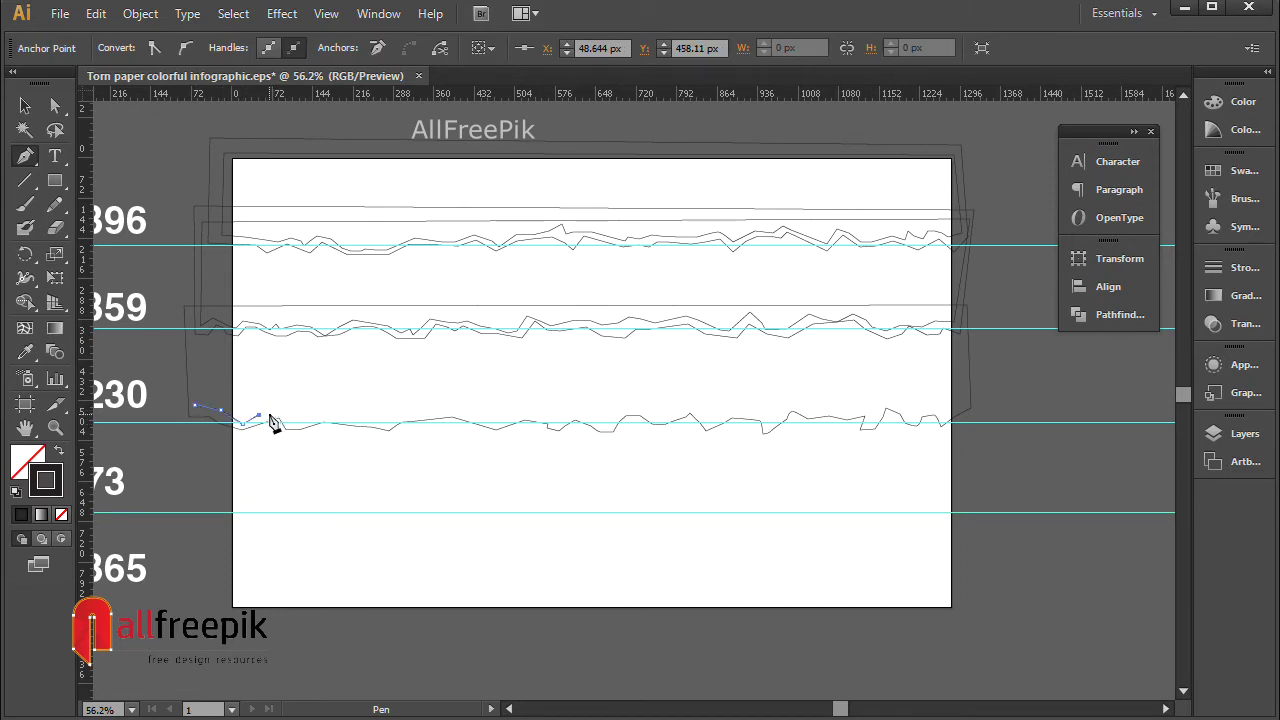
{"action": "left_click", "coordinate": [269, 413]}
{"action": "left_click", "coordinate": [313, 411]}
{"action": "left_click", "coordinate": [330, 415]}
{"action": "left_click", "coordinate": [343, 417]}
{"action": "left_click", "coordinate": [378, 423]}
{"action": "left_click", "coordinate": [381, 412]}
{"action": "left_click", "coordinate": [409, 414]}
{"action": "left_click", "coordinate": [427, 407]}
{"action": "left_click", "coordinate": [456, 409]}
{"action": "left_click", "coordinate": [475, 420]}
{"action": "left_click", "coordinate": [491, 421]}
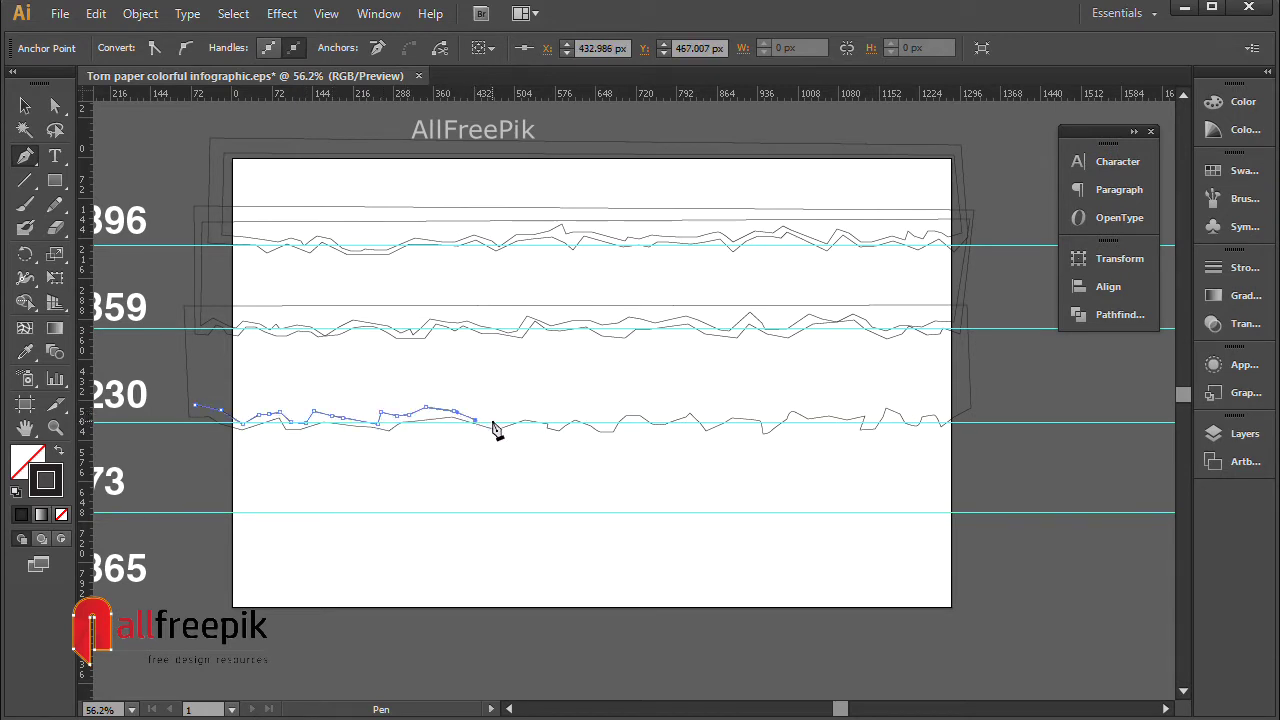
{"action": "left_click", "coordinate": [503, 412]}
{"action": "left_click", "coordinate": [540, 412]}
{"action": "left_click", "coordinate": [556, 420]}
{"action": "left_click", "coordinate": [571, 414]}
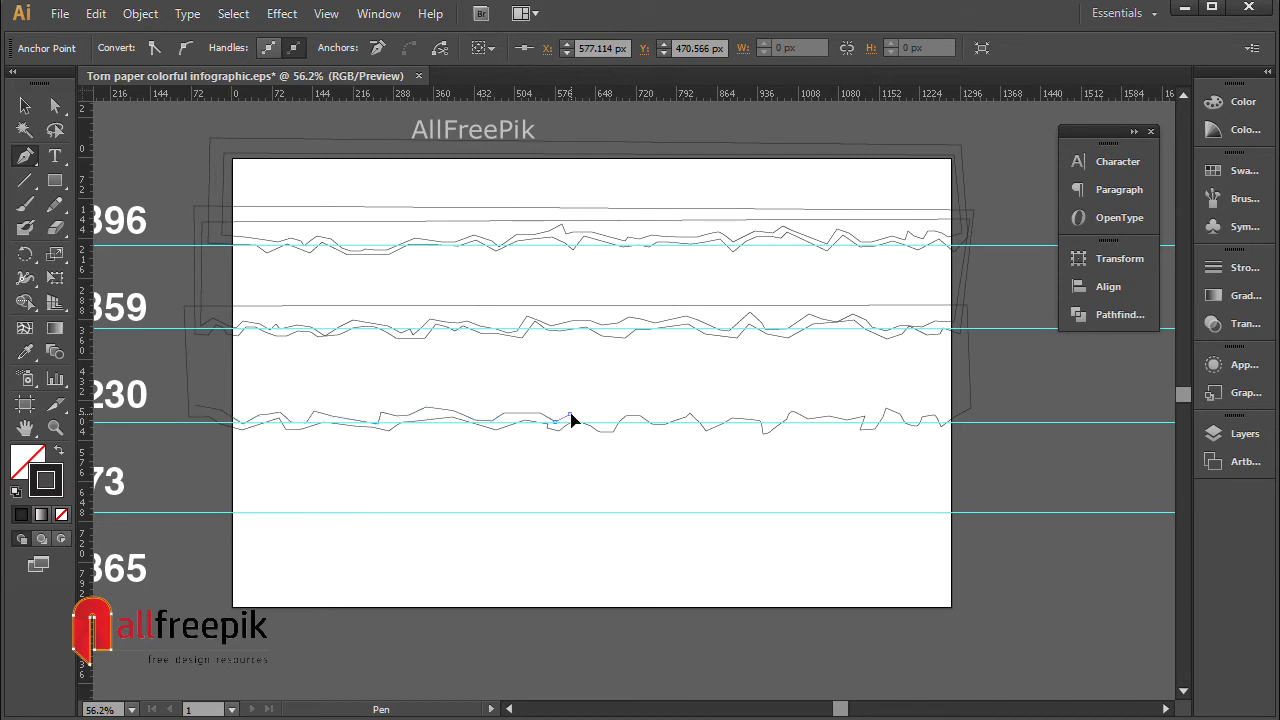
{"action": "left_click", "coordinate": [588, 420]}
{"action": "left_click", "coordinate": [610, 416]}
{"action": "left_click", "coordinate": [619, 409]}
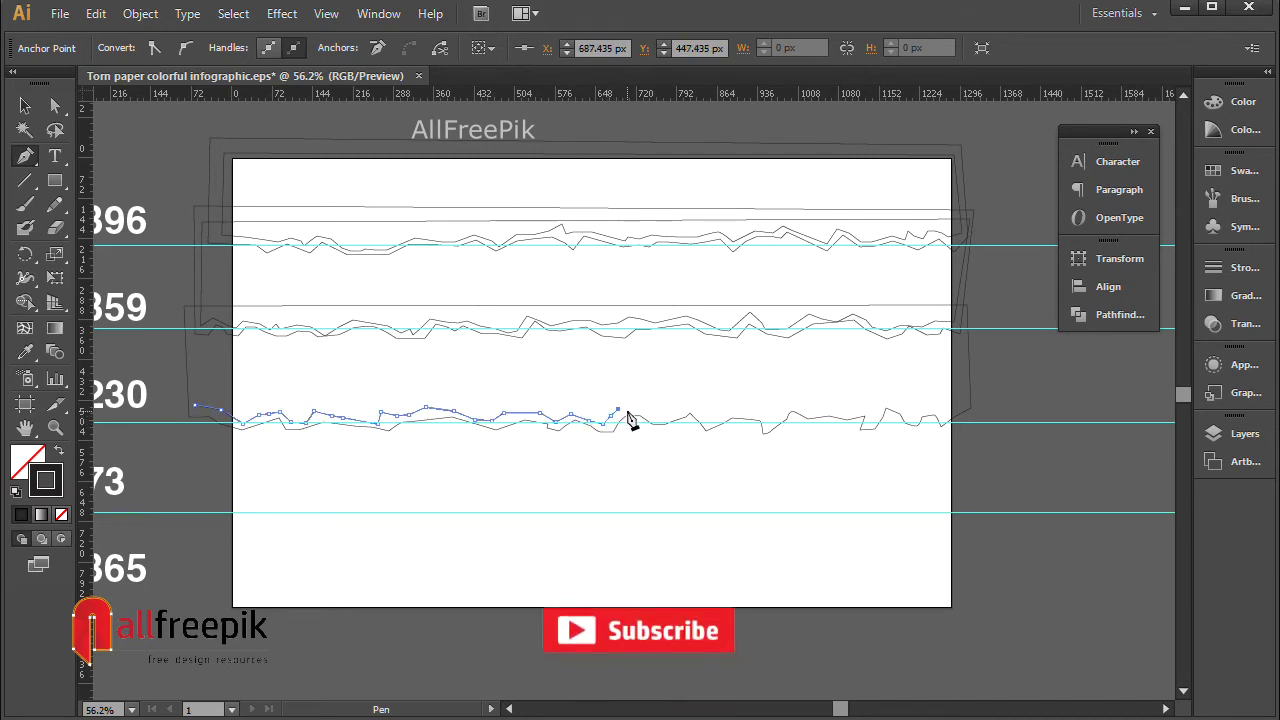
{"action": "left_click", "coordinate": [631, 411]}
{"action": "left_click", "coordinate": [641, 416]}
{"action": "left_click", "coordinate": [651, 416]}
{"action": "left_click", "coordinate": [665, 418]}
{"action": "left_click", "coordinate": [676, 414]}
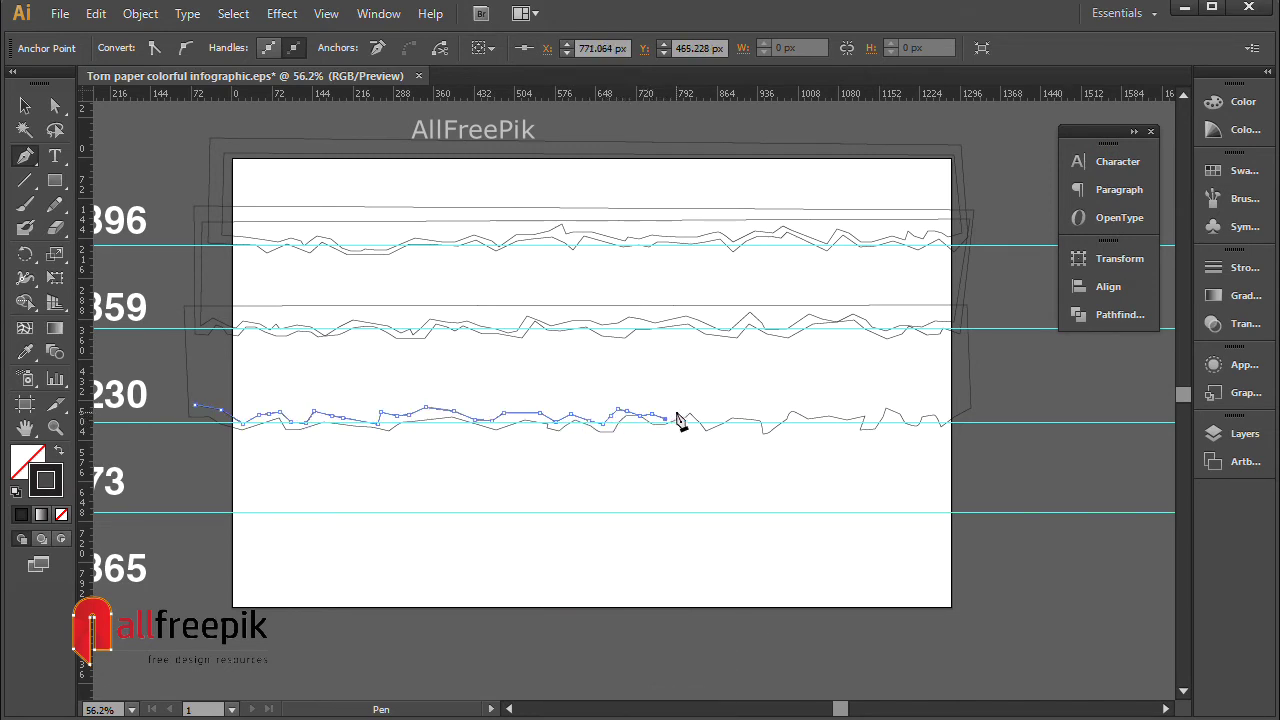
{"action": "left_click", "coordinate": [686, 408]}
{"action": "left_click", "coordinate": [702, 411]}
{"action": "left_click", "coordinate": [720, 414]}
{"action": "left_click", "coordinate": [731, 410]}
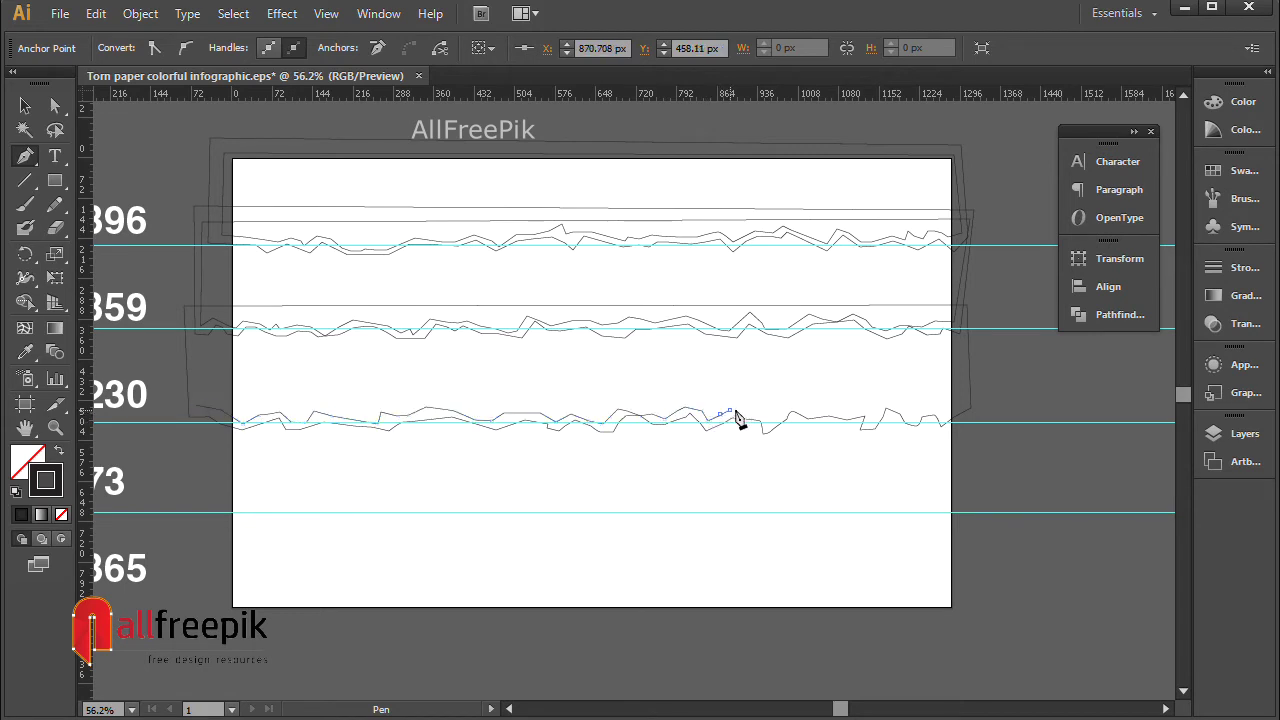
{"action": "left_click", "coordinate": [743, 412]}
{"action": "left_click", "coordinate": [758, 411]}
{"action": "left_click", "coordinate": [772, 412]}
{"action": "left_click", "coordinate": [791, 405]}
{"action": "left_click", "coordinate": [807, 409]}
{"action": "left_click", "coordinate": [828, 409]}
{"action": "left_click", "coordinate": [848, 410]}
{"action": "left_click", "coordinate": [866, 410]}
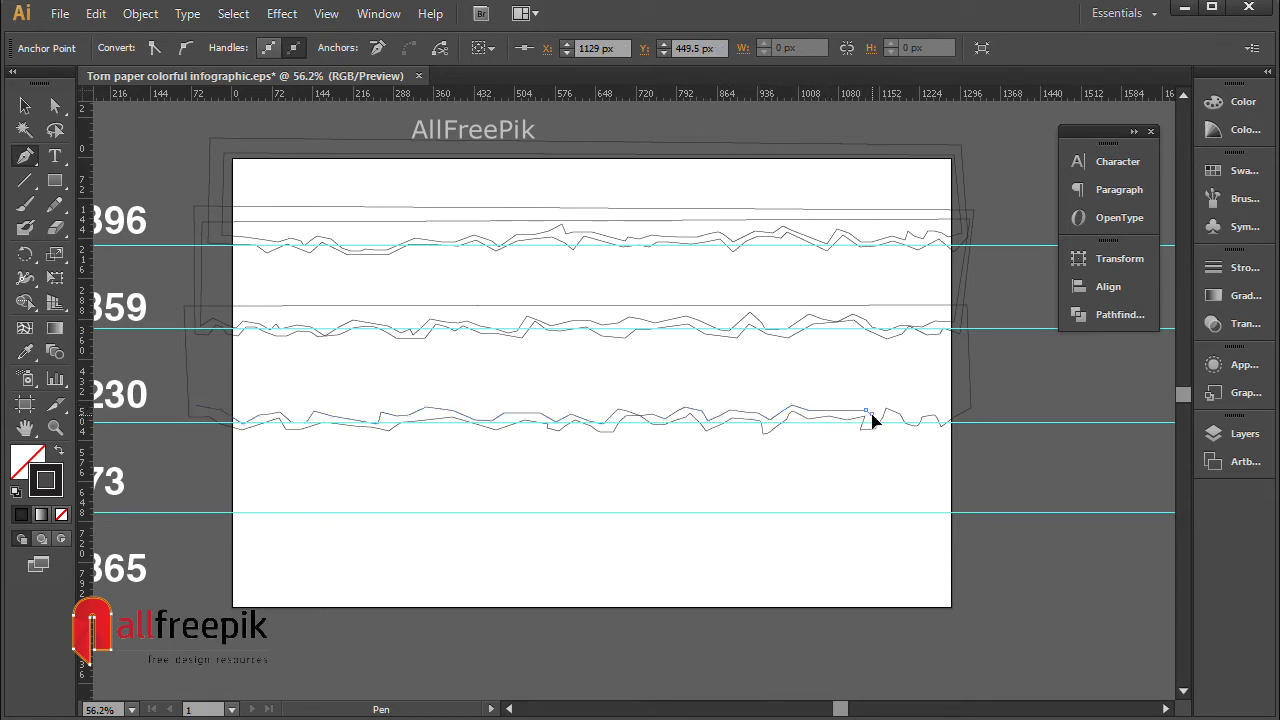
{"action": "left_click", "coordinate": [878, 405]}
{"action": "left_click", "coordinate": [891, 398]}
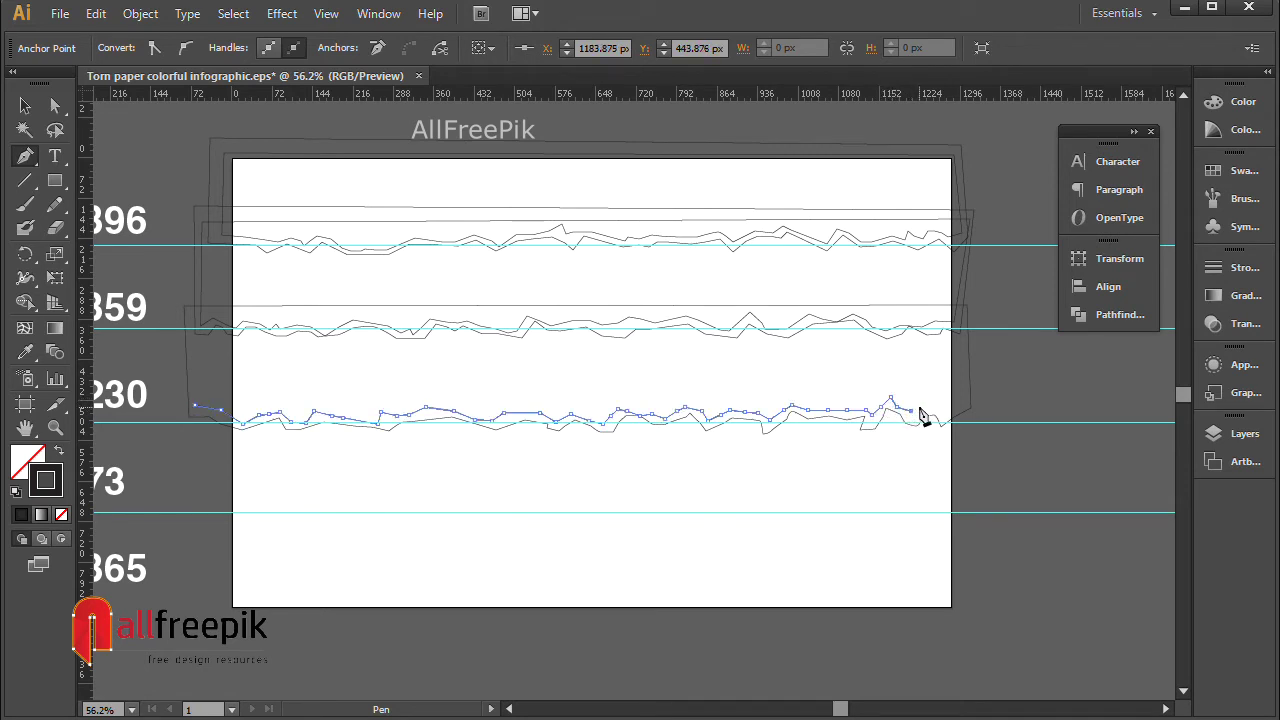
{"action": "left_click", "coordinate": [921, 405]}
{"action": "left_click", "coordinate": [965, 399]}
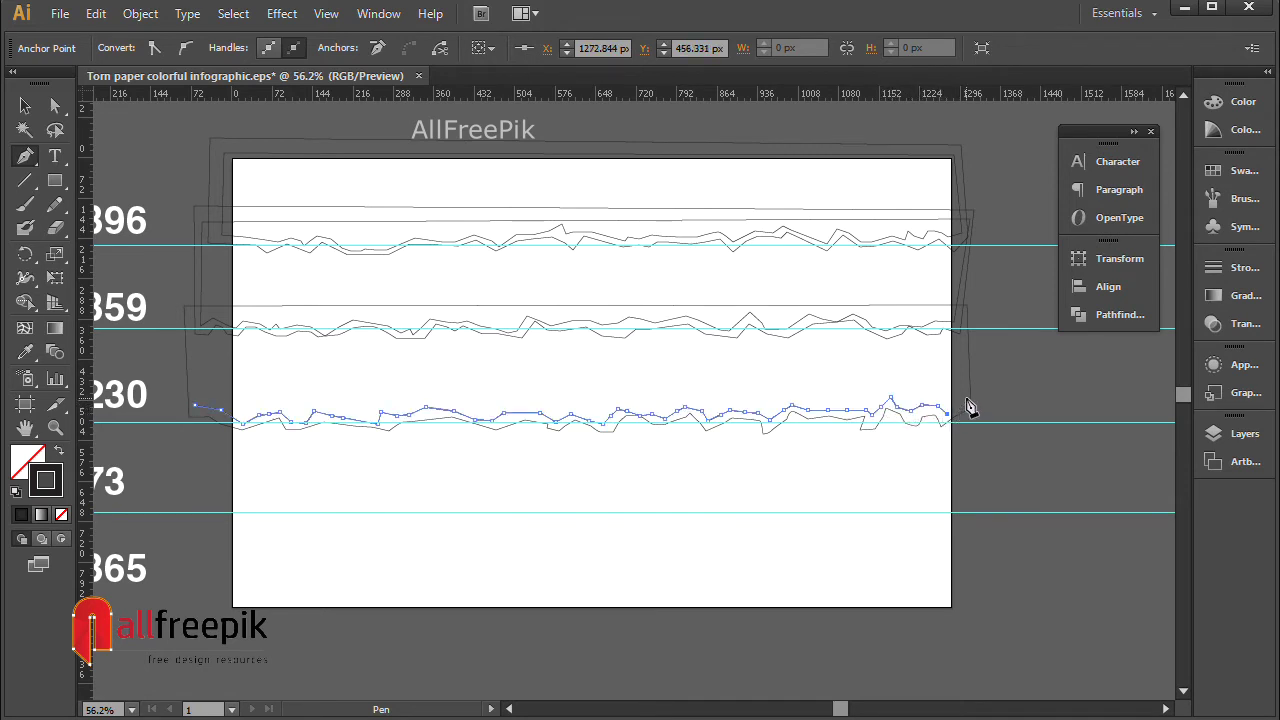
{"action": "left_click", "coordinate": [964, 315]}
{"action": "left_click", "coordinate": [188, 316]}
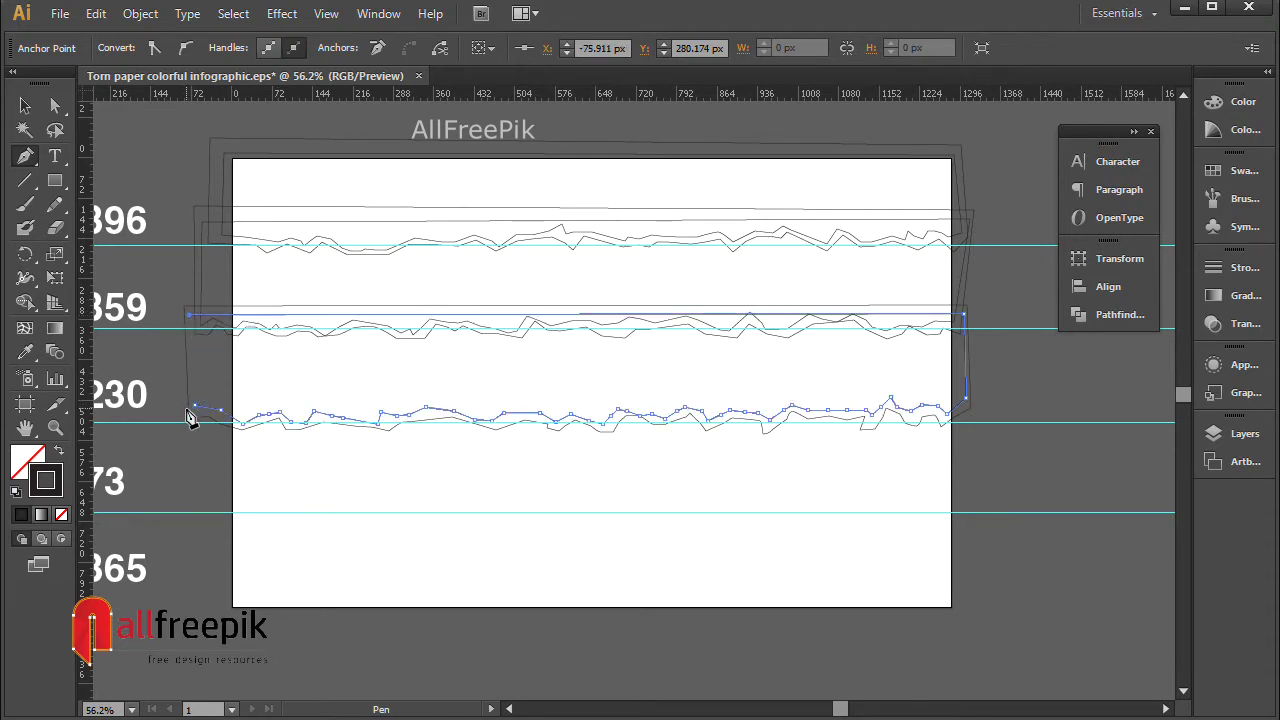
{"action": "left_click", "coordinate": [197, 409]}
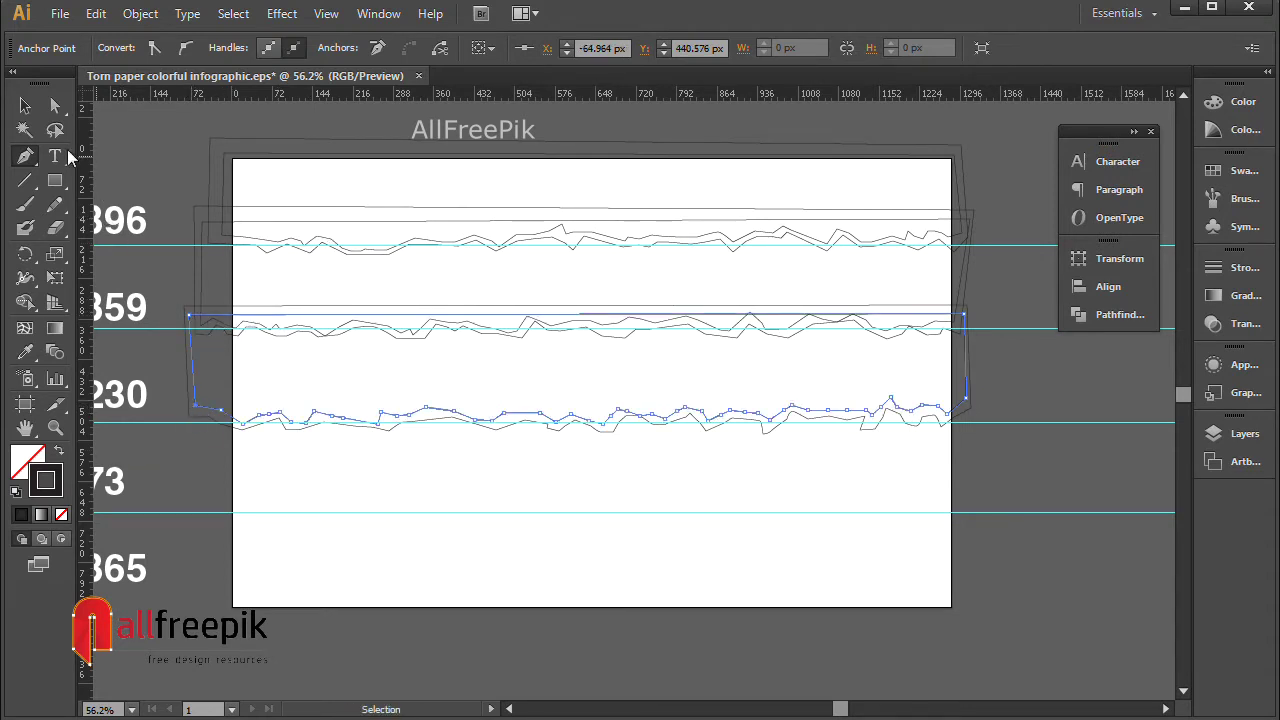
Step: Deselect, then select the third torn band and lock it via Object > Lock > Selection
{"action": "left_click", "coordinate": [25, 130]}
{"action": "left_click", "coordinate": [148, 171]}
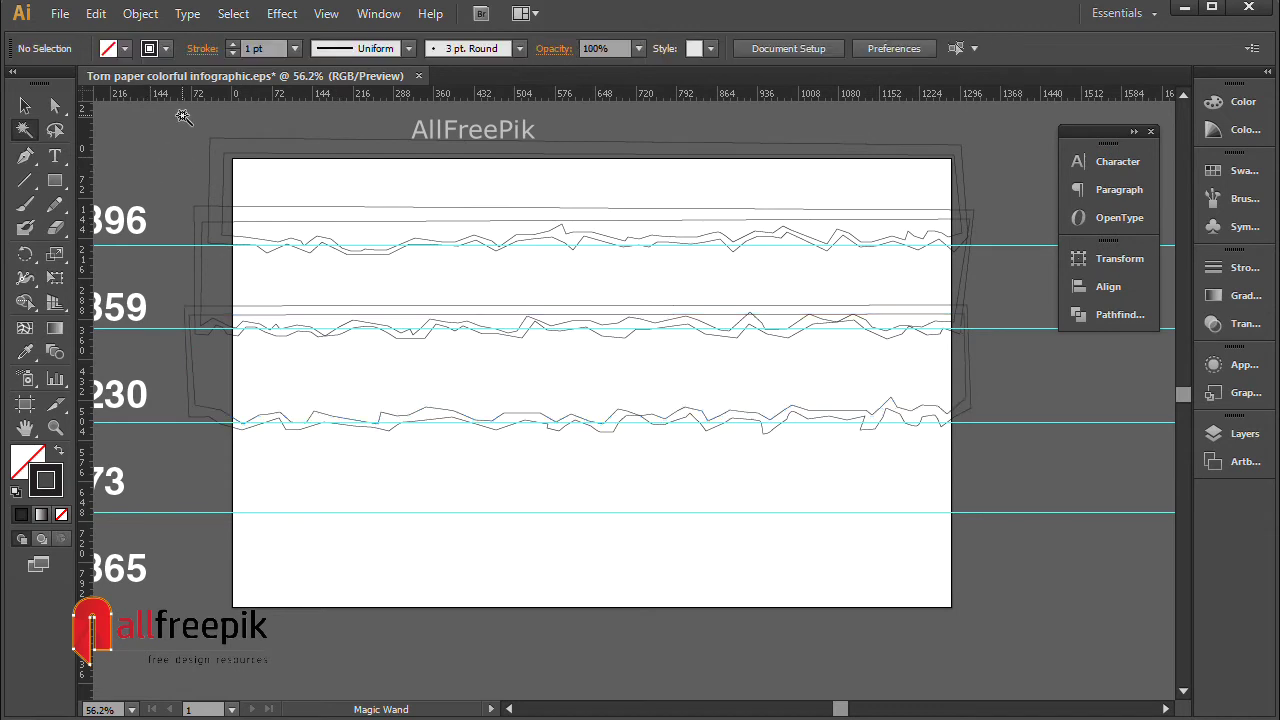
{"action": "left_click", "coordinate": [25, 105]}
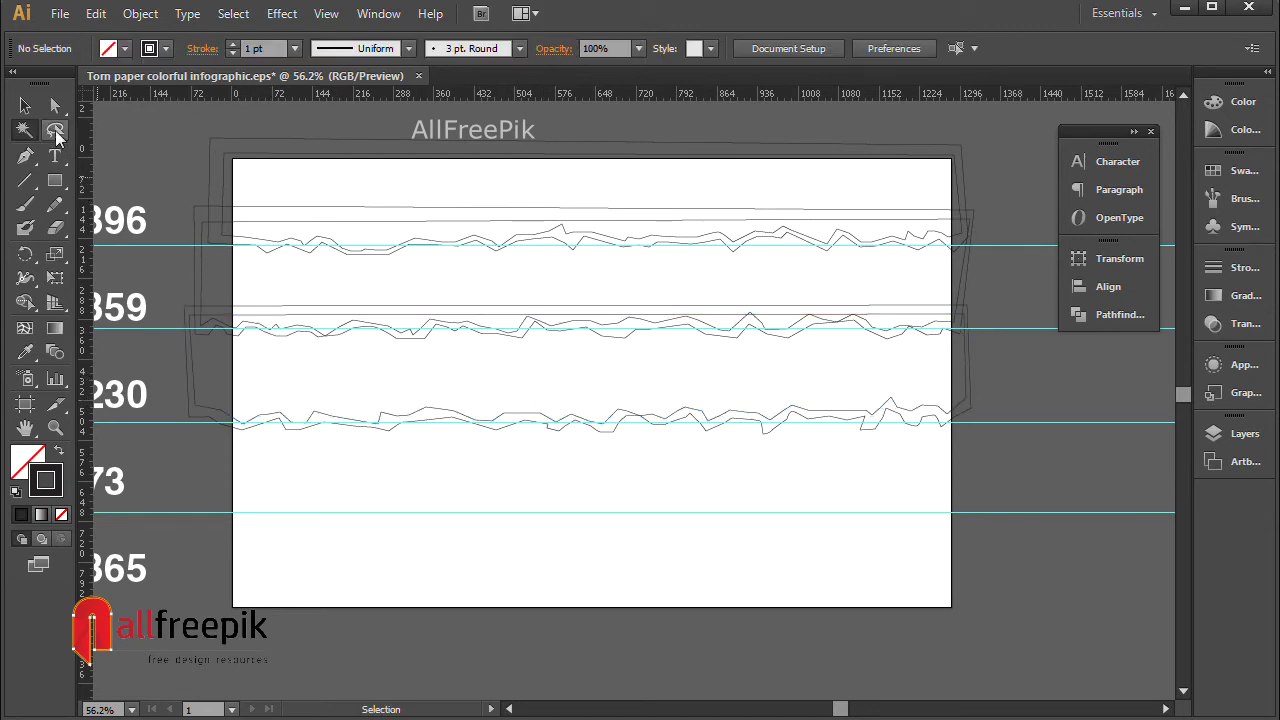
{"action": "left_click", "coordinate": [369, 429]}
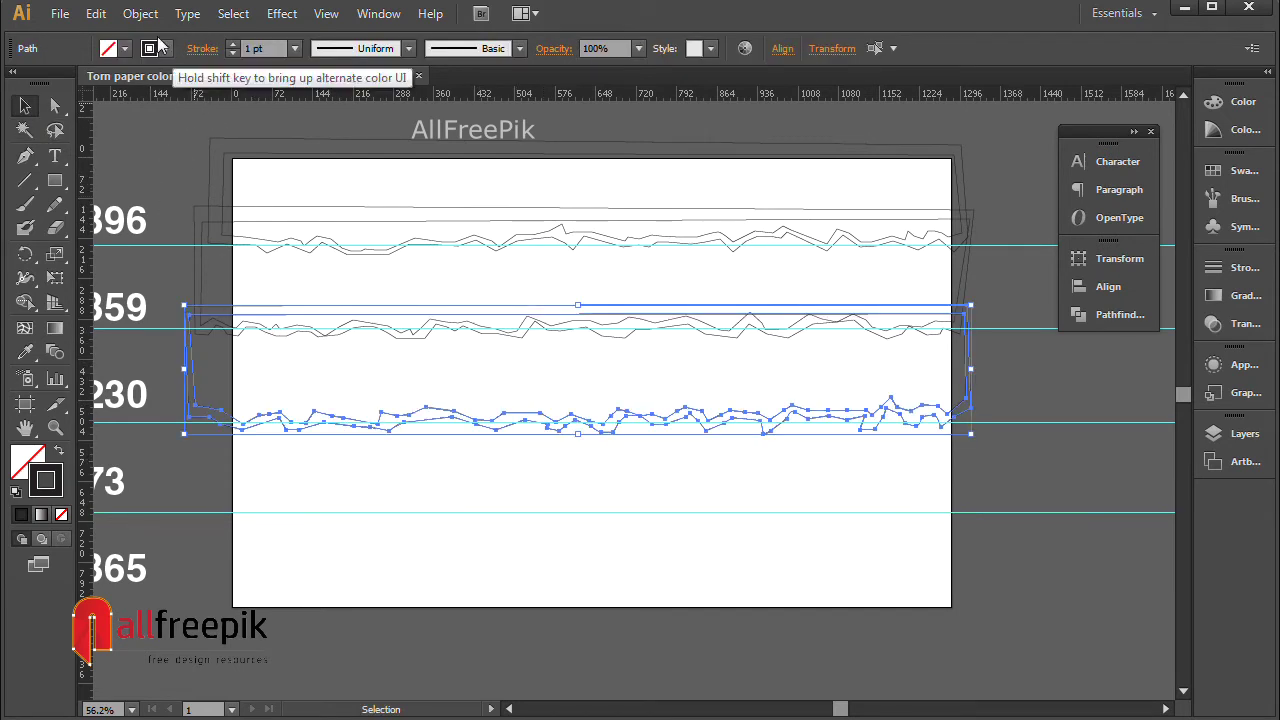
{"action": "left_click", "coordinate": [140, 13]}
{"action": "mouse_move", "coordinate": [164, 142]}
{"action": "left_click", "coordinate": [443, 134]}
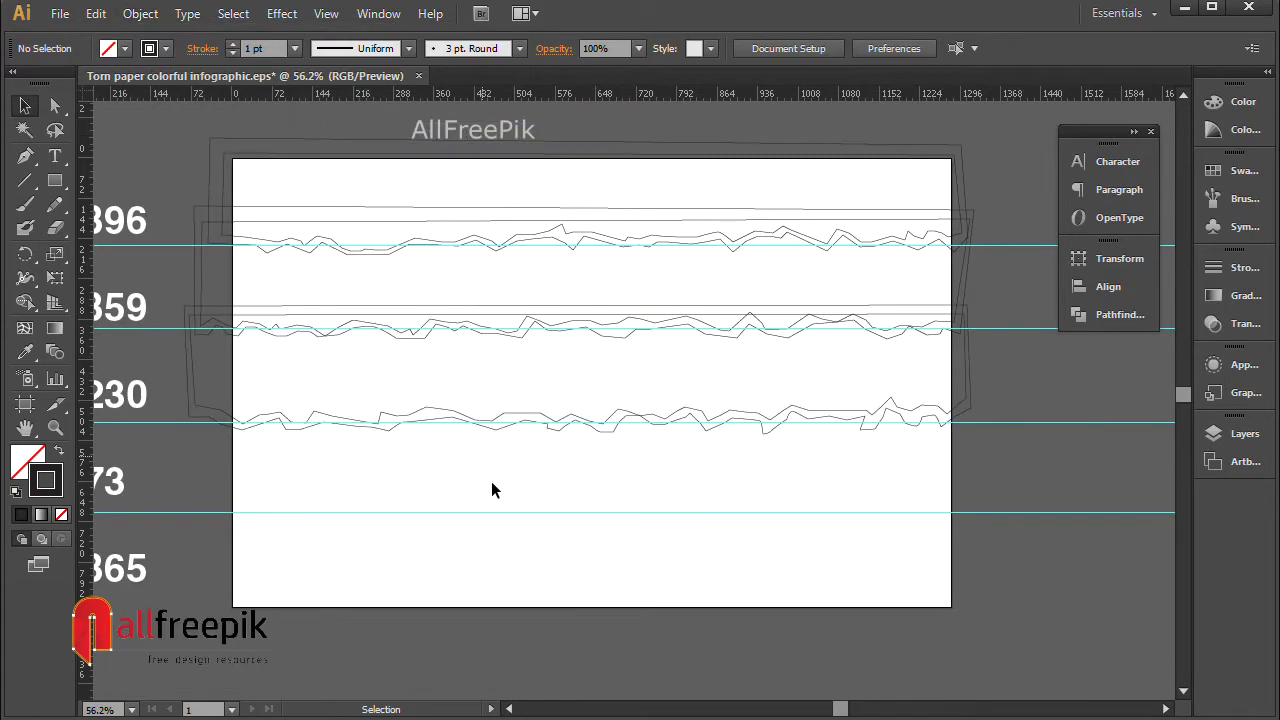
{"action": "left_click", "coordinate": [25, 156]}
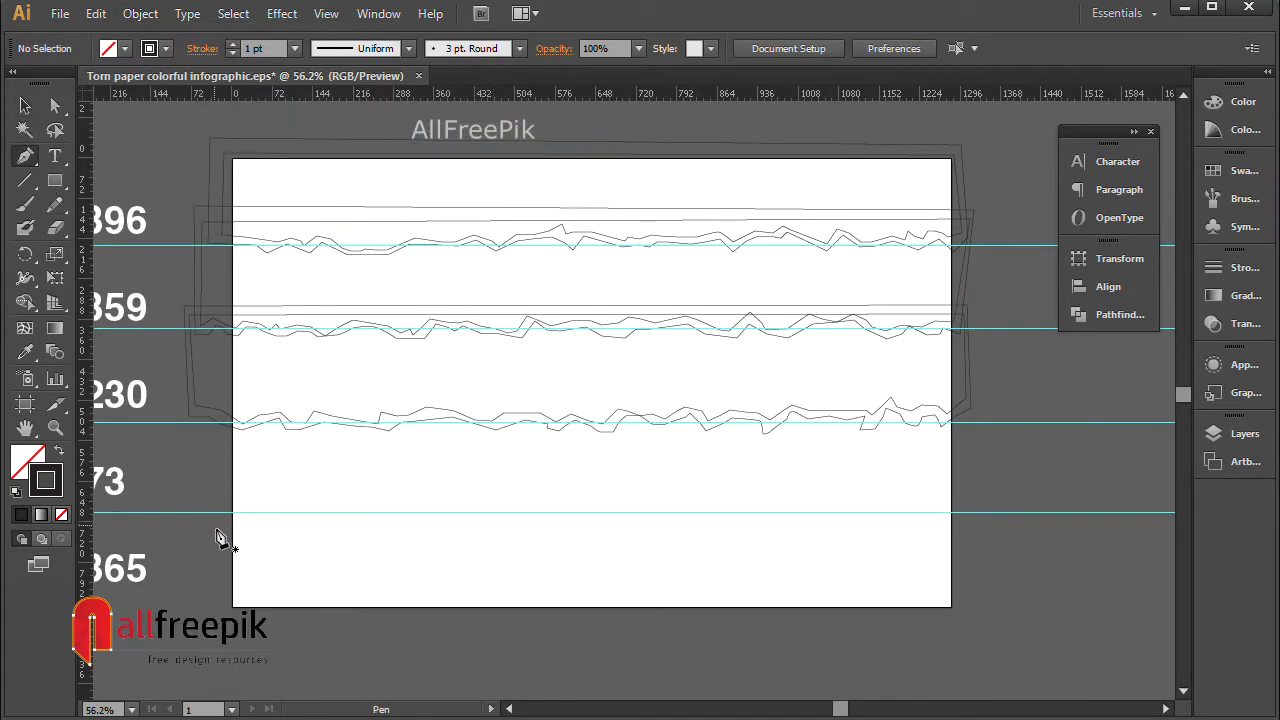
Step: Trace a jagged edge along the fourth guide, add top corners above the third band, and close it
{"action": "left_click", "coordinate": [217, 505]}
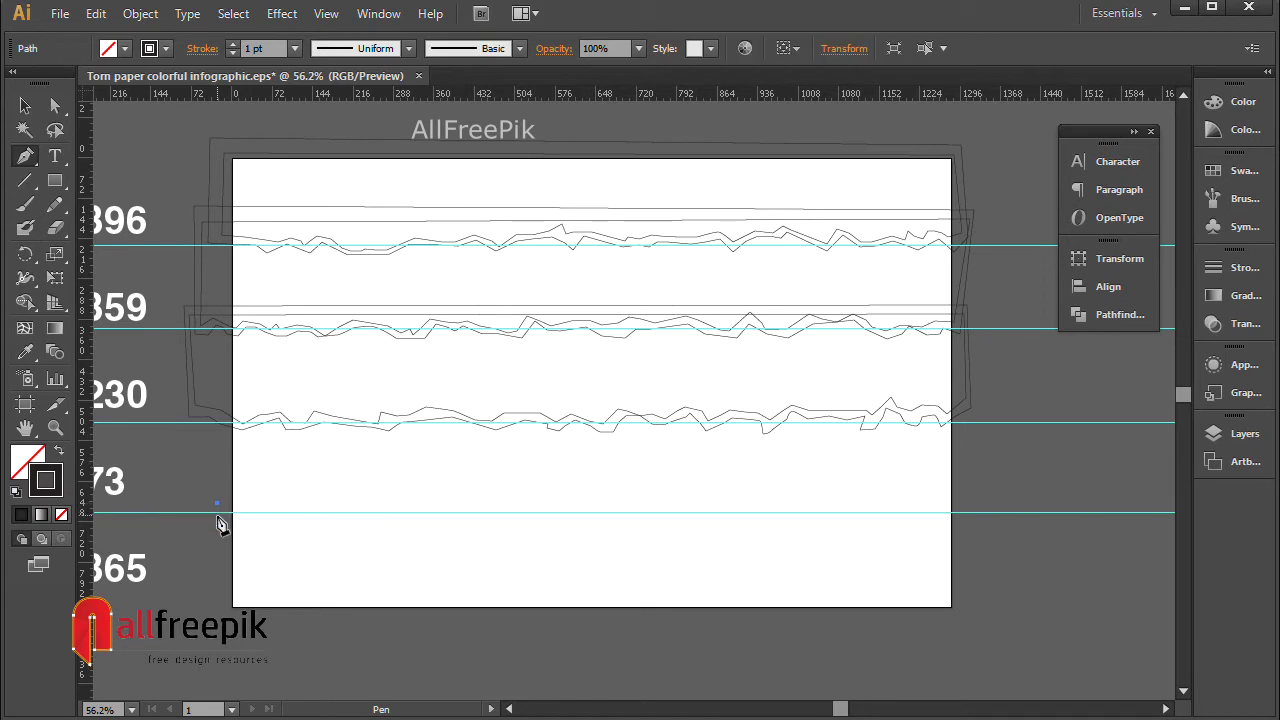
{"action": "left_click", "coordinate": [216, 517]}
{"action": "left_click", "coordinate": [232, 507]}
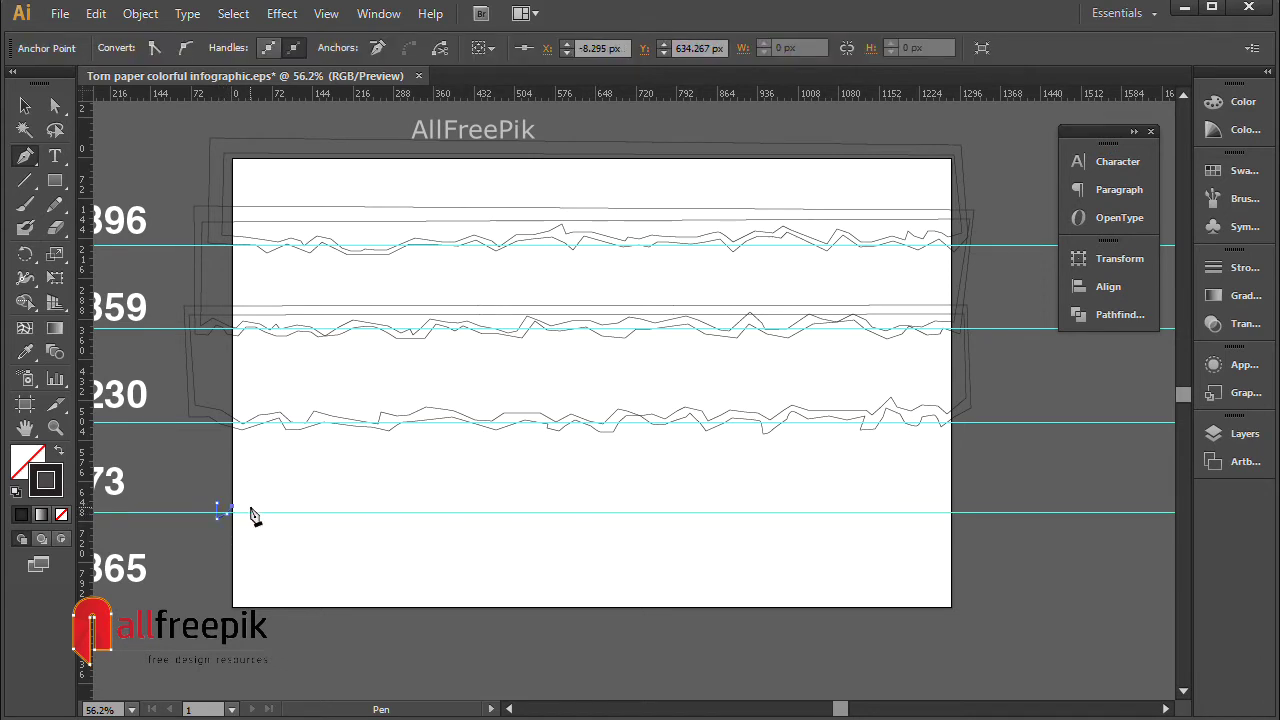
{"action": "left_click", "coordinate": [248, 506]}
{"action": "left_click", "coordinate": [259, 516]}
{"action": "left_click", "coordinate": [270, 511]}
{"action": "left_click", "coordinate": [286, 511]}
{"action": "left_click", "coordinate": [345, 508]}
{"action": "left_click", "coordinate": [375, 523]}
{"action": "left_click", "coordinate": [405, 523]}
{"action": "left_click", "coordinate": [402, 509]}
{"action": "left_click", "coordinate": [445, 510]}
{"action": "left_click", "coordinate": [491, 520]}
{"action": "left_click", "coordinate": [501, 520]}
{"action": "left_click", "coordinate": [509, 511]}
{"action": "left_click", "coordinate": [582, 506]}
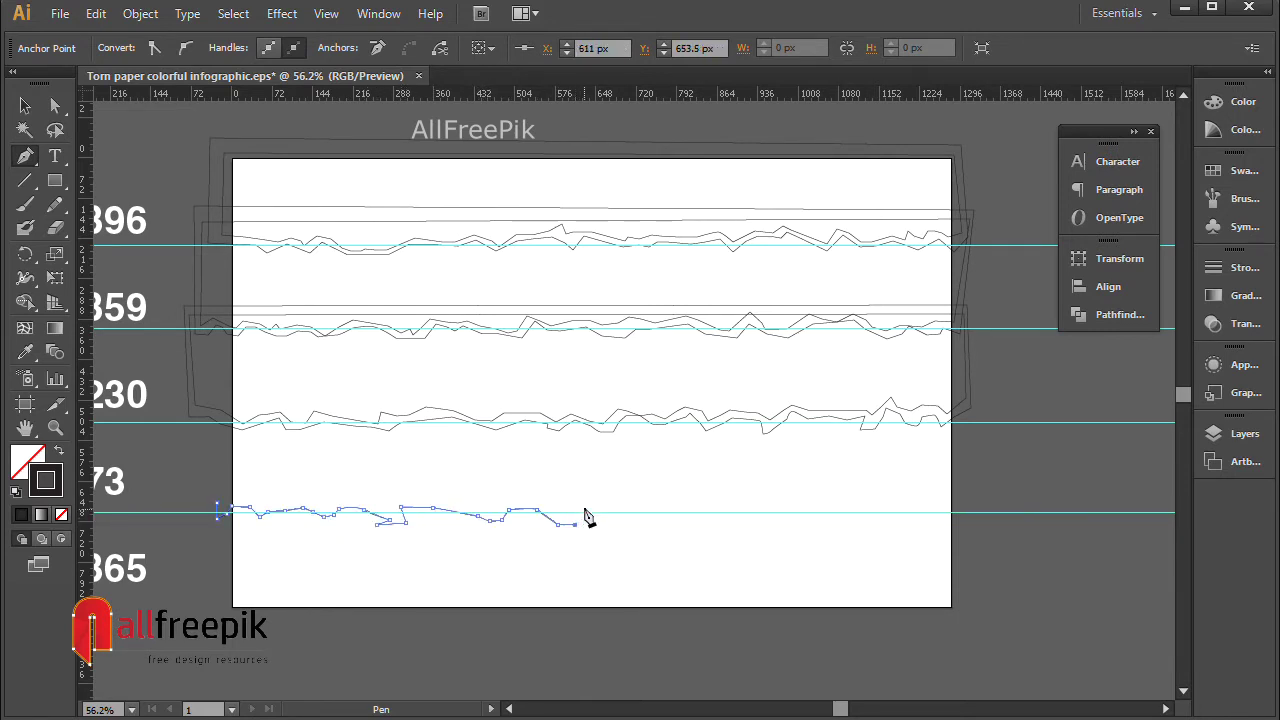
{"action": "left_click", "coordinate": [612, 505]}
{"action": "left_click", "coordinate": [641, 510]}
{"action": "left_click", "coordinate": [658, 516]}
{"action": "left_click", "coordinate": [685, 506]}
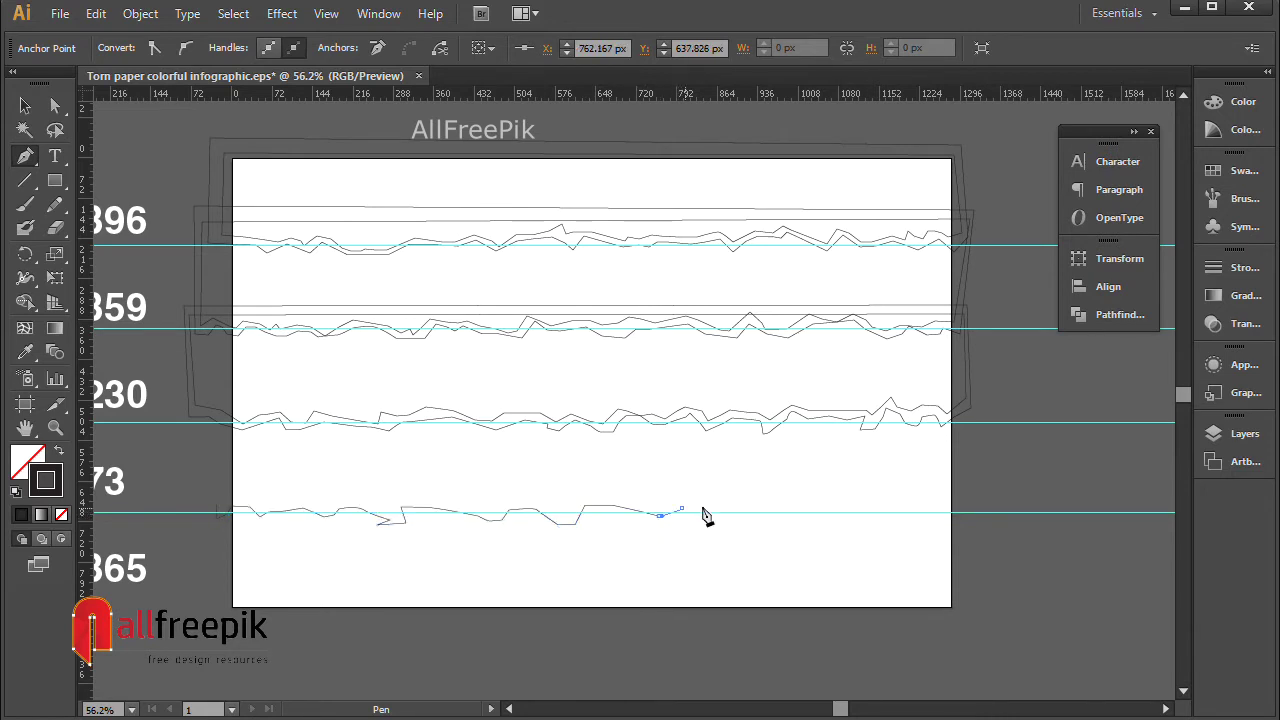
{"action": "left_click", "coordinate": [719, 505]}
{"action": "left_click", "coordinate": [735, 518]}
{"action": "left_click", "coordinate": [747, 520]}
{"action": "left_click", "coordinate": [744, 497]}
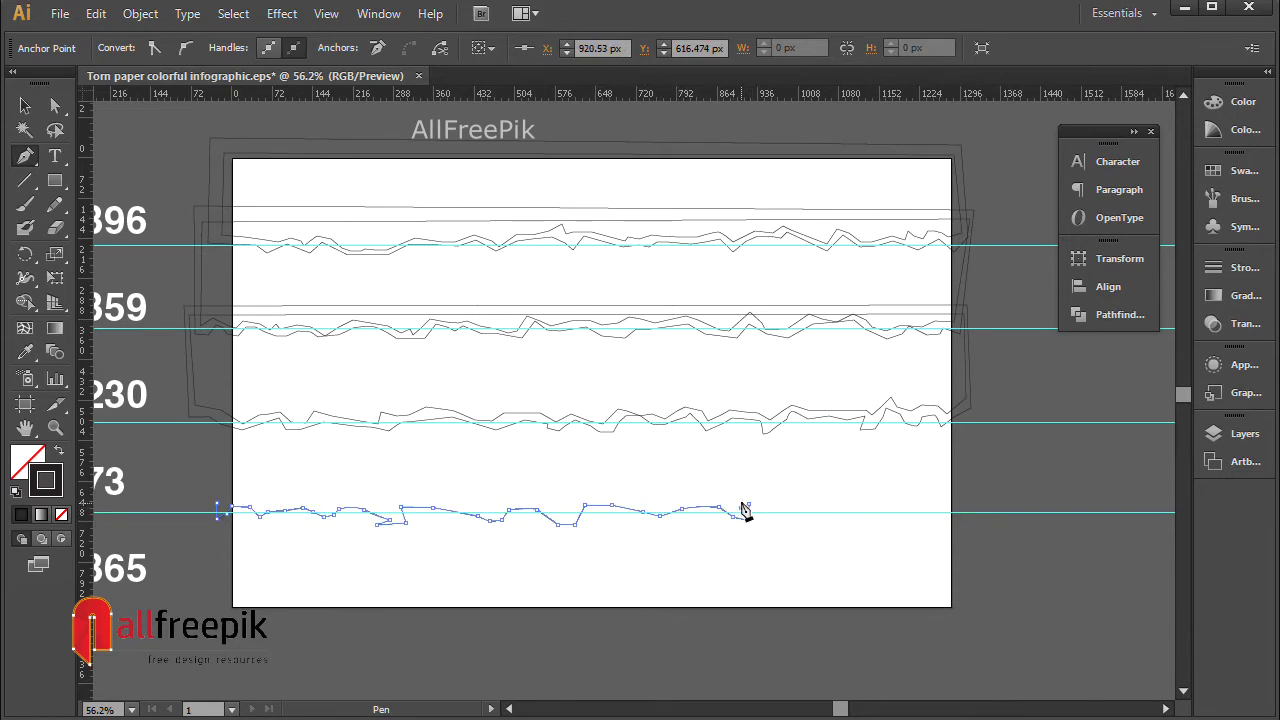
{"action": "left_click", "coordinate": [753, 496]}
{"action": "left_click", "coordinate": [762, 498]}
{"action": "left_click", "coordinate": [771, 520]}
{"action": "left_click", "coordinate": [784, 519]}
{"action": "left_click", "coordinate": [792, 506]}
{"action": "left_click", "coordinate": [801, 511]}
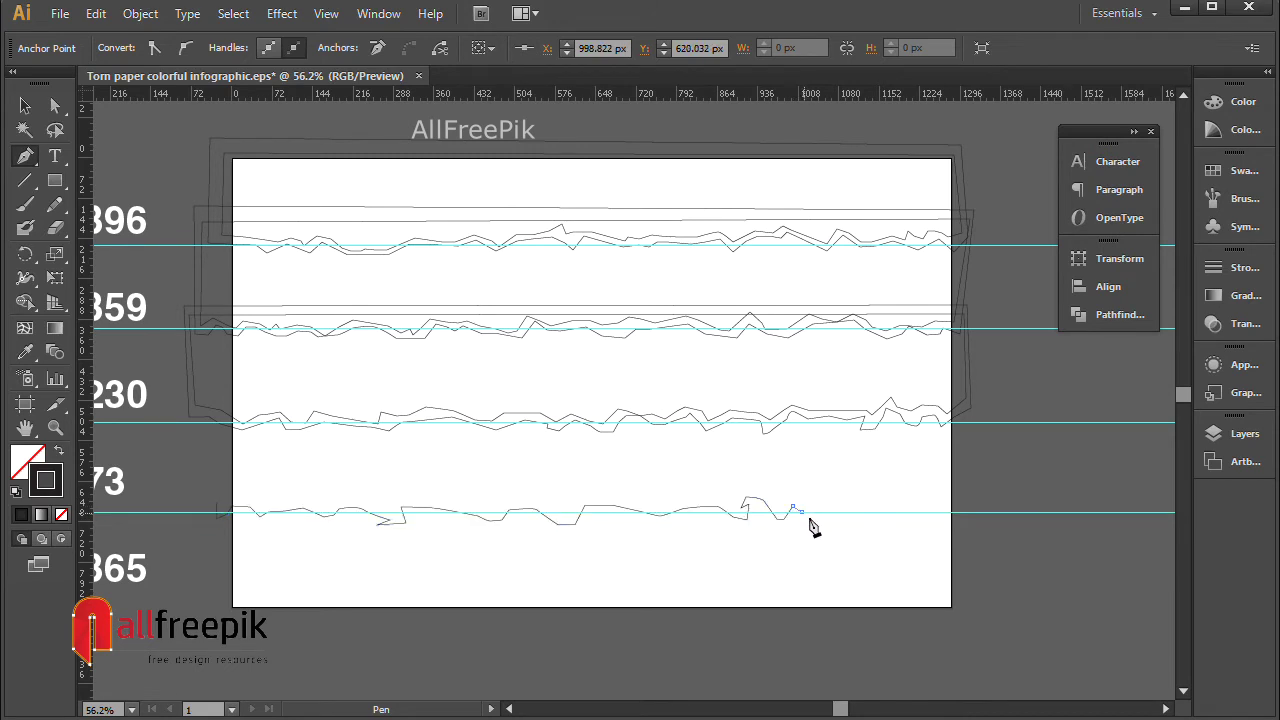
{"action": "left_click", "coordinate": [827, 501]}
{"action": "left_click", "coordinate": [852, 506]}
{"action": "left_click", "coordinate": [854, 519]}
{"action": "left_click", "coordinate": [863, 519]}
{"action": "left_click", "coordinate": [871, 506]}
{"action": "left_click", "coordinate": [911, 516]}
{"action": "left_click", "coordinate": [918, 509]}
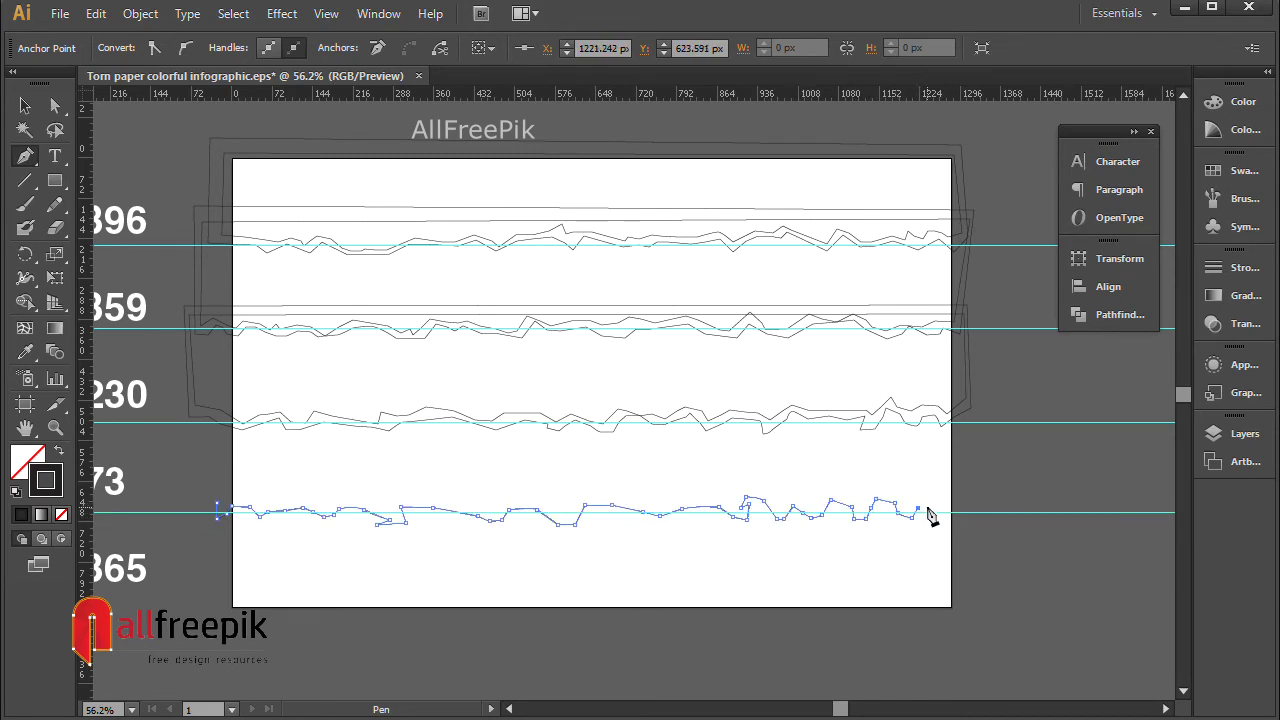
{"action": "left_click", "coordinate": [951, 517]}
{"action": "left_click", "coordinate": [972, 509]}
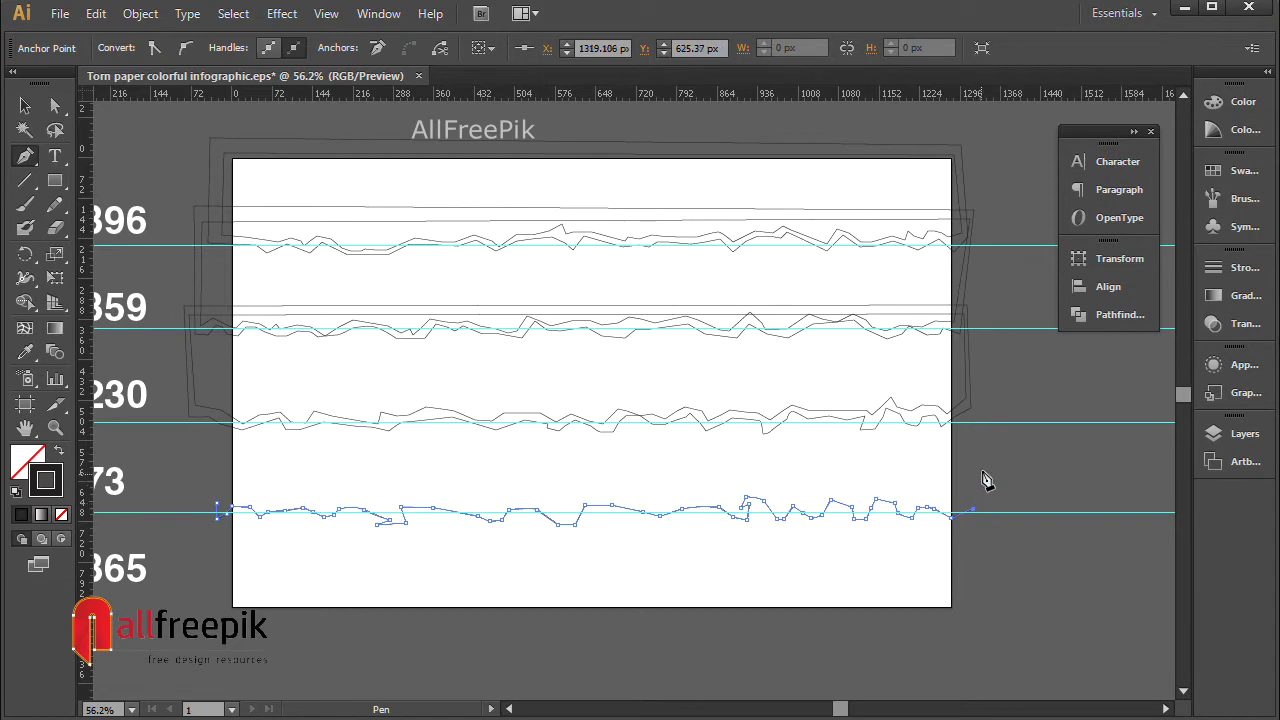
{"action": "left_click", "coordinate": [958, 392]}
{"action": "left_click", "coordinate": [213, 387]}
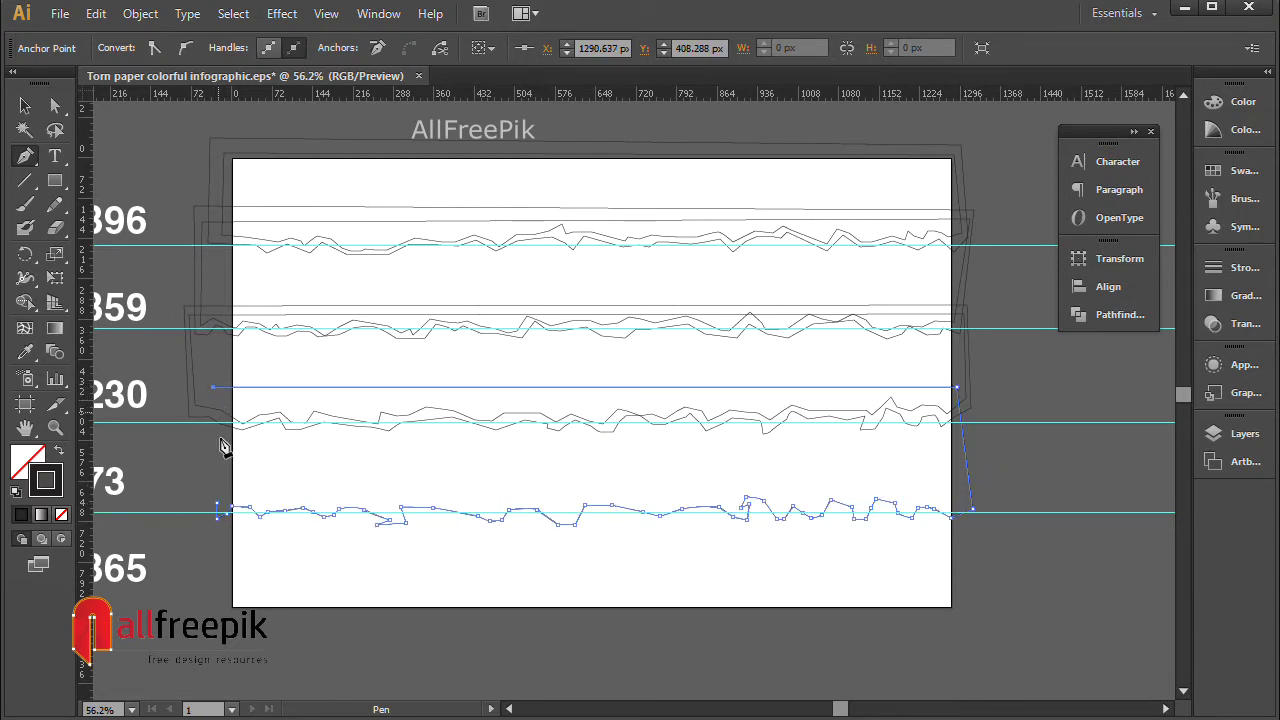
{"action": "left_click", "coordinate": [216, 515]}
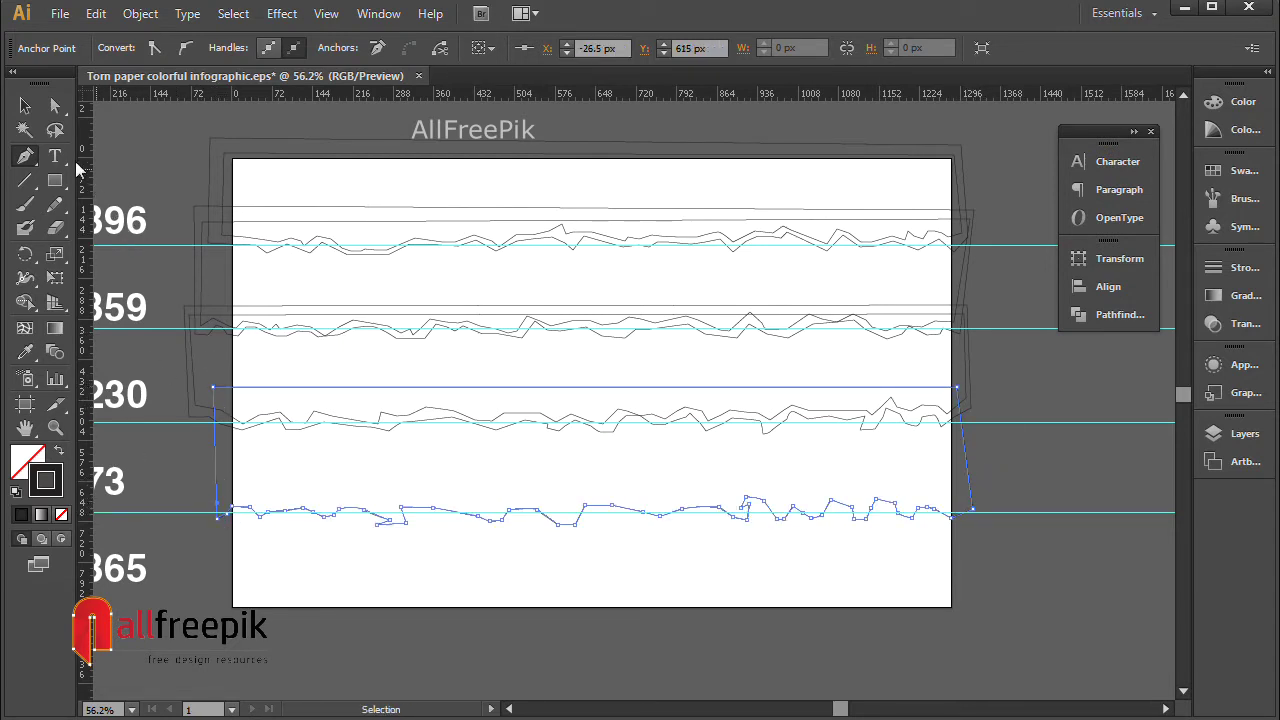
Step: Deselect the finished fourth band
{"action": "left_click", "coordinate": [25, 129]}
{"action": "left_click", "coordinate": [25, 105]}
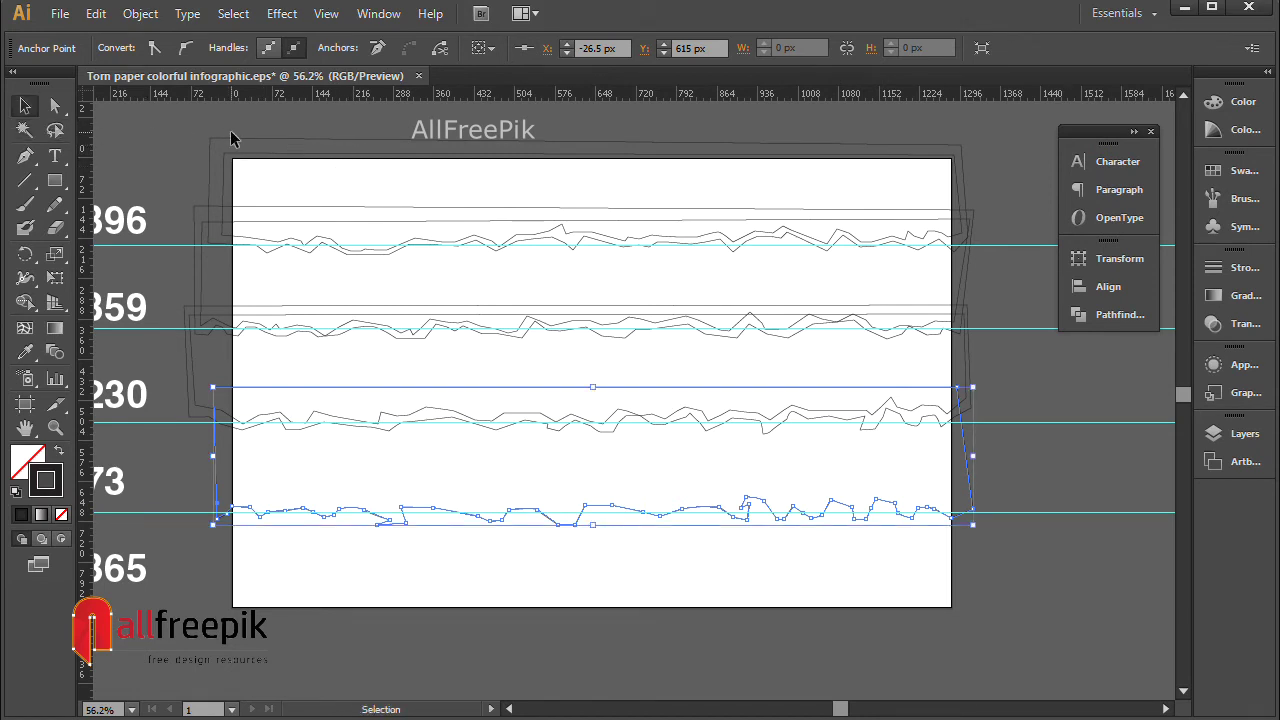
{"action": "left_click", "coordinate": [230, 130]}
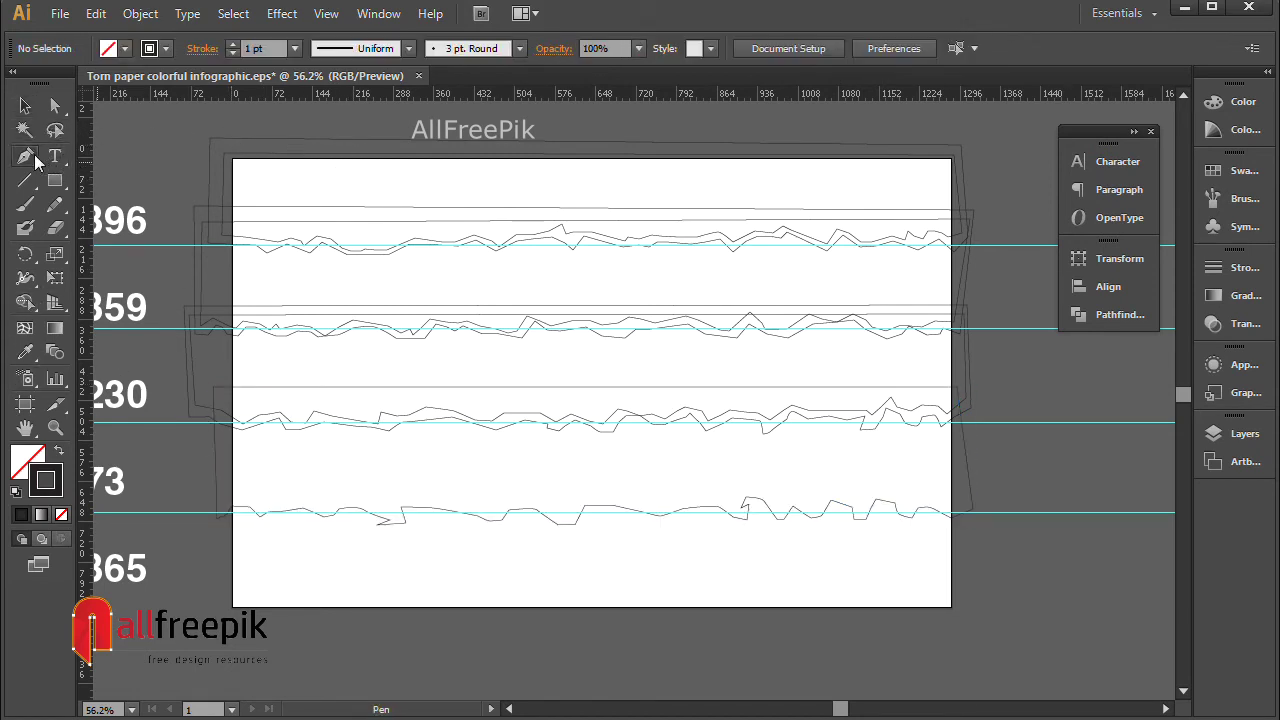
{"action": "left_click", "coordinate": [33, 157]}
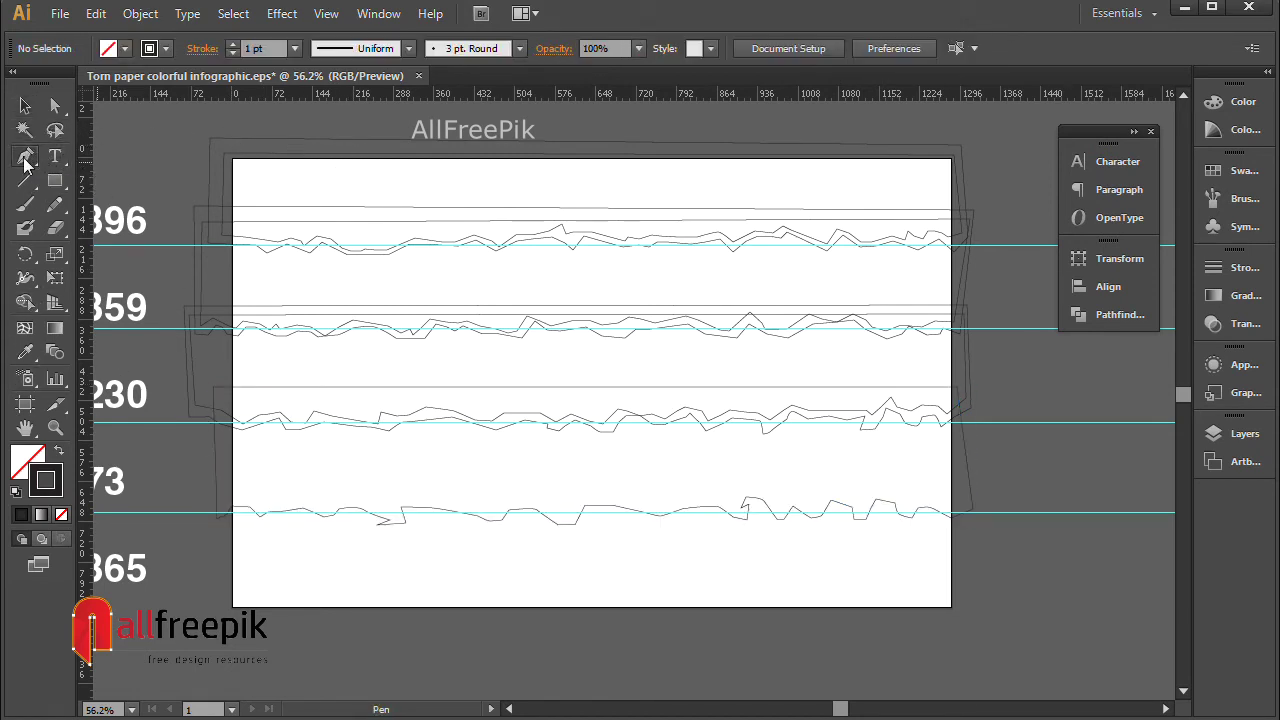
Step: Trace a jagged torn edge along the fourth guide with the Pen tool, ending past the page's right edge
{"action": "left_click", "coordinate": [205, 505]}
{"action": "left_click", "coordinate": [226, 498]}
{"action": "left_click", "coordinate": [248, 497]}
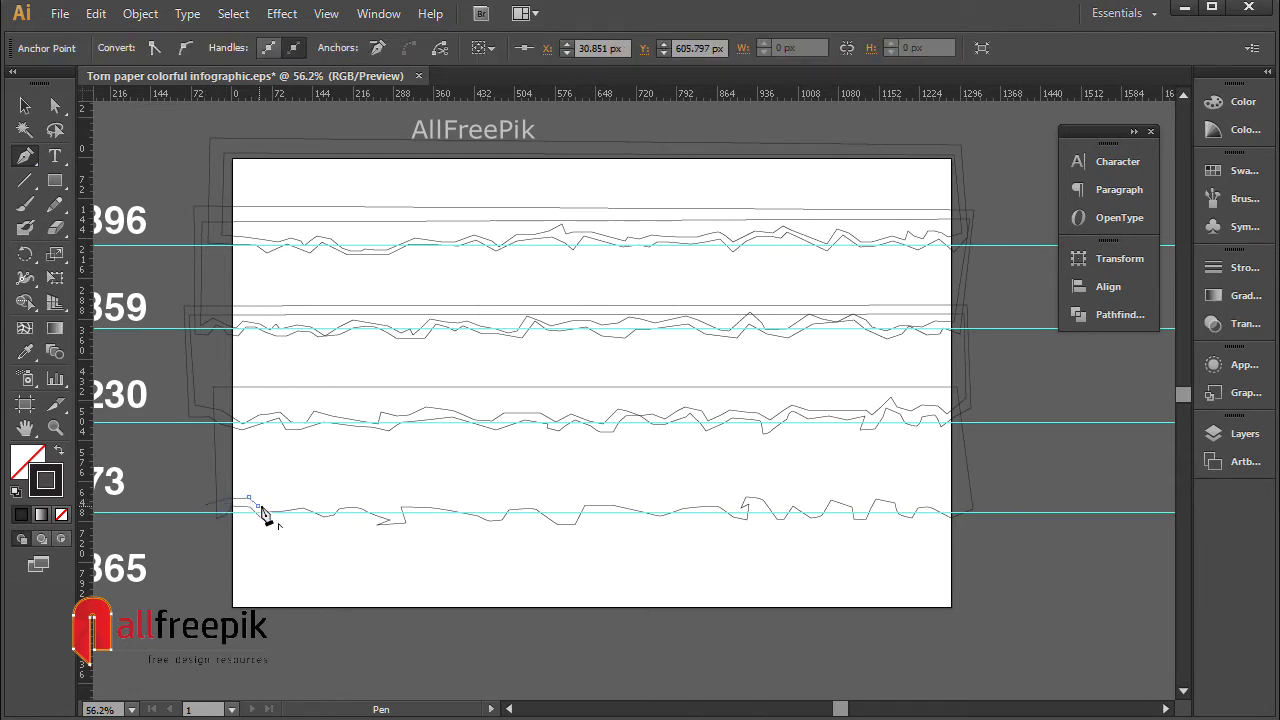
{"action": "left_click", "coordinate": [274, 506]}
{"action": "left_click", "coordinate": [305, 502]}
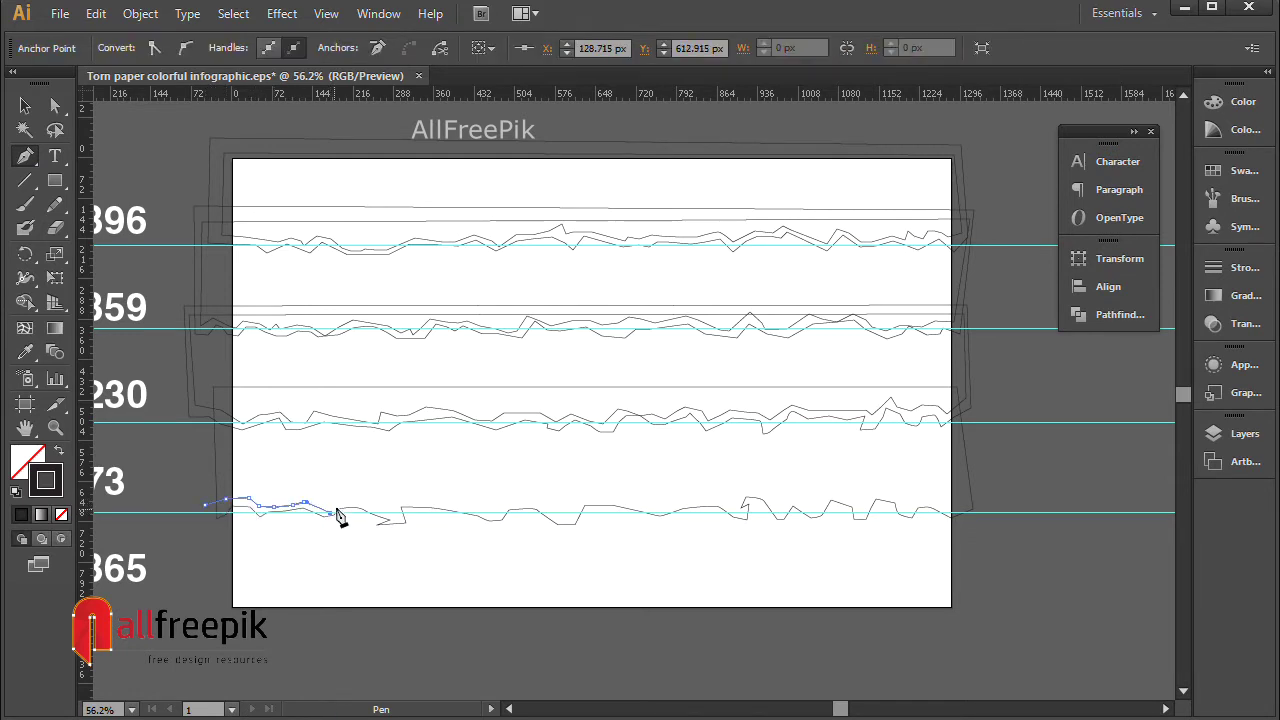
{"action": "left_click", "coordinate": [350, 502]}
{"action": "left_click", "coordinate": [373, 501]}
{"action": "left_click", "coordinate": [389, 512]}
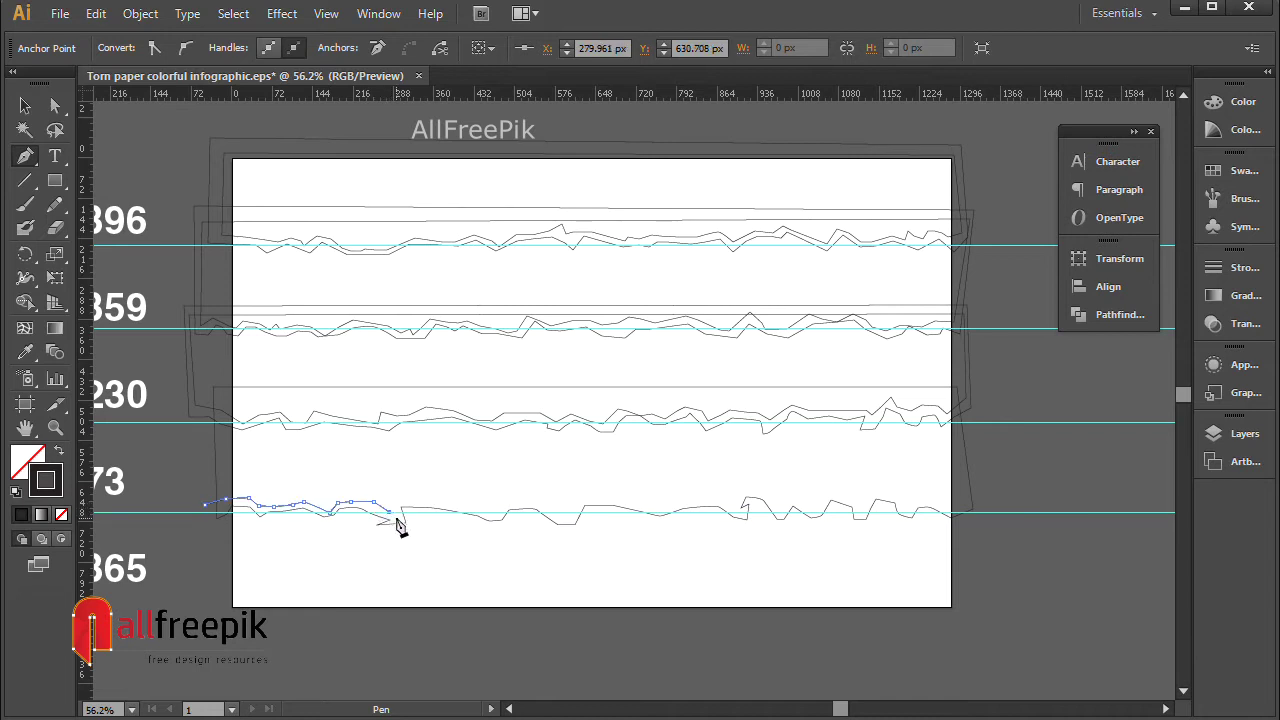
{"action": "left_click", "coordinate": [429, 505]}
{"action": "left_click", "coordinate": [440, 505]}
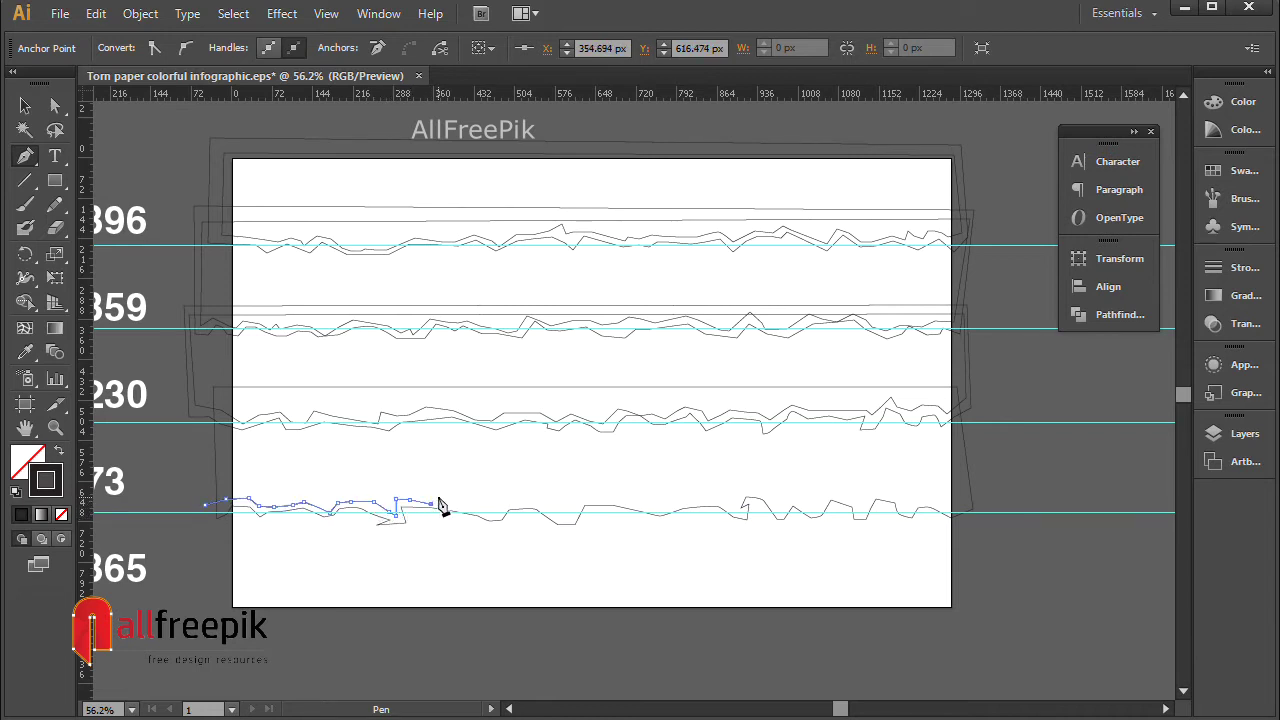
{"action": "left_click", "coordinate": [454, 500]}
{"action": "left_click", "coordinate": [462, 505], "text": "ctrl"}
{"action": "left_click", "coordinate": [463, 506]}
{"action": "left_click", "coordinate": [497, 512]}
{"action": "left_click", "coordinate": [507, 501]}
{"action": "left_click", "coordinate": [517, 502]}
{"action": "left_click", "coordinate": [527, 502]}
{"action": "left_click", "coordinate": [537, 500]}
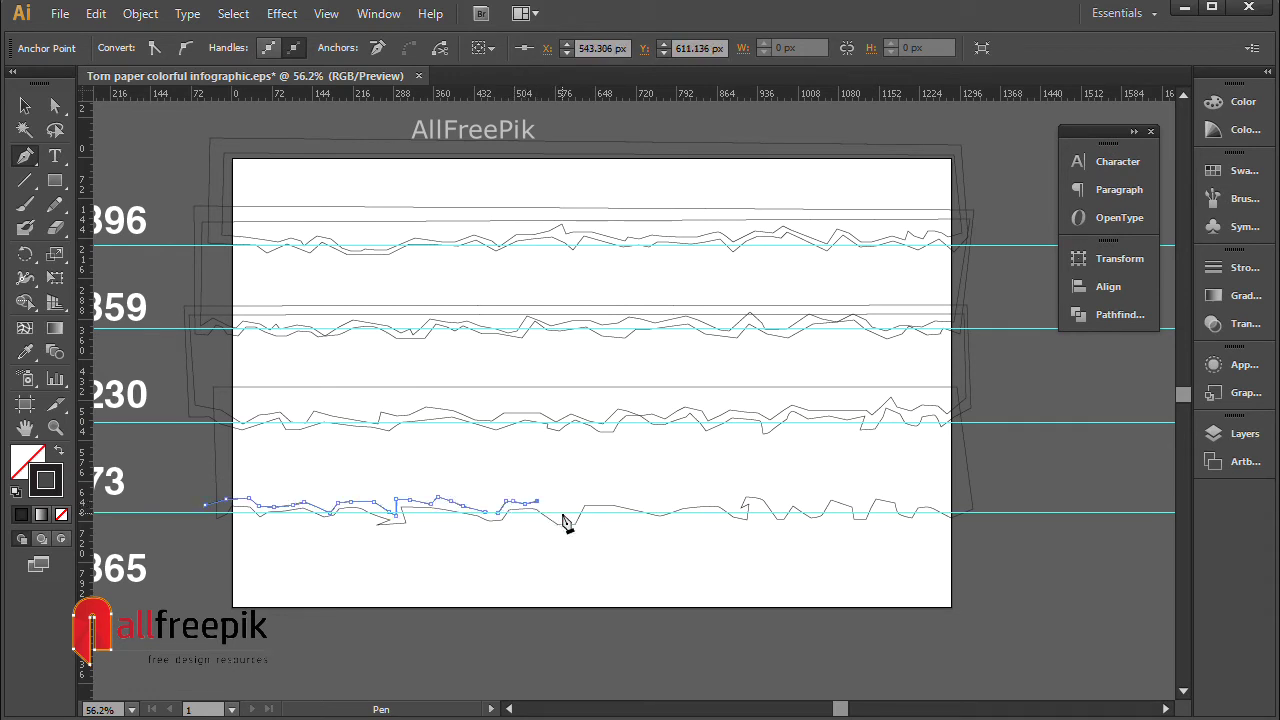
{"action": "left_click", "coordinate": [563, 516]}
{"action": "left_click", "coordinate": [585, 498]}
{"action": "left_click", "coordinate": [601, 496]}
{"action": "left_click", "coordinate": [634, 504]}
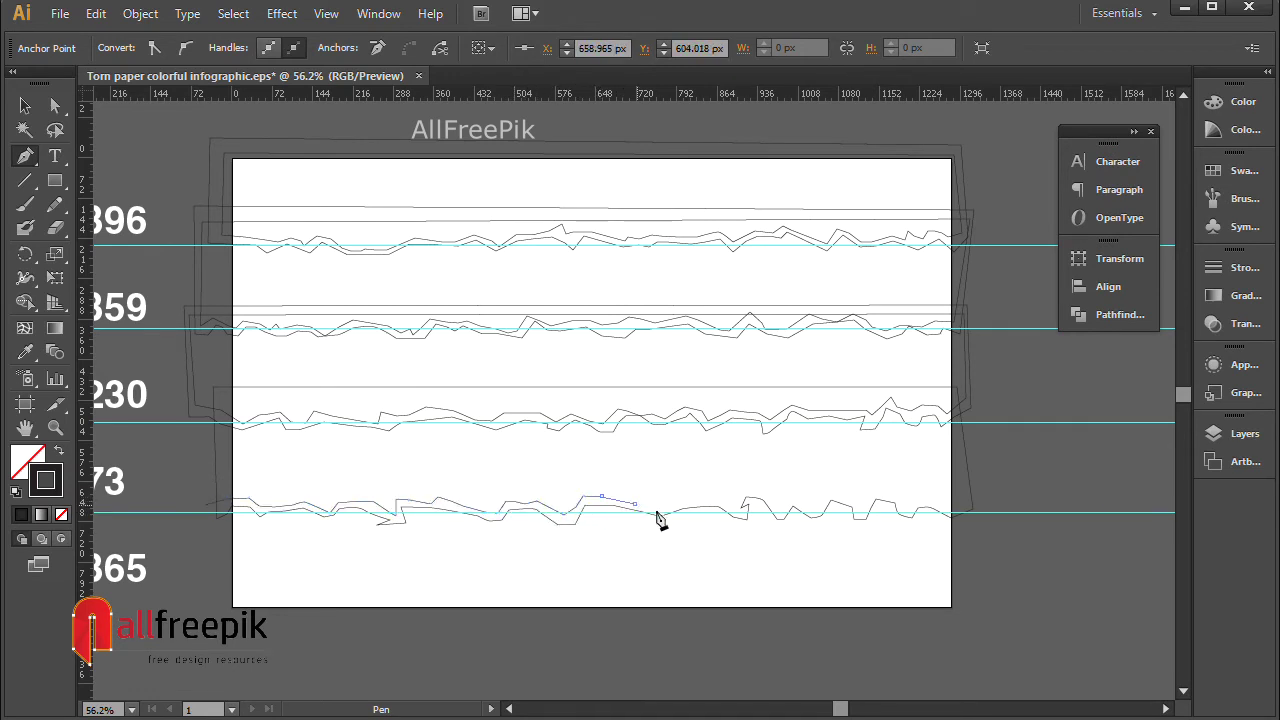
{"action": "left_click", "coordinate": [662, 503]}
{"action": "left_click", "coordinate": [688, 498]}
{"action": "left_click", "coordinate": [714, 495]}
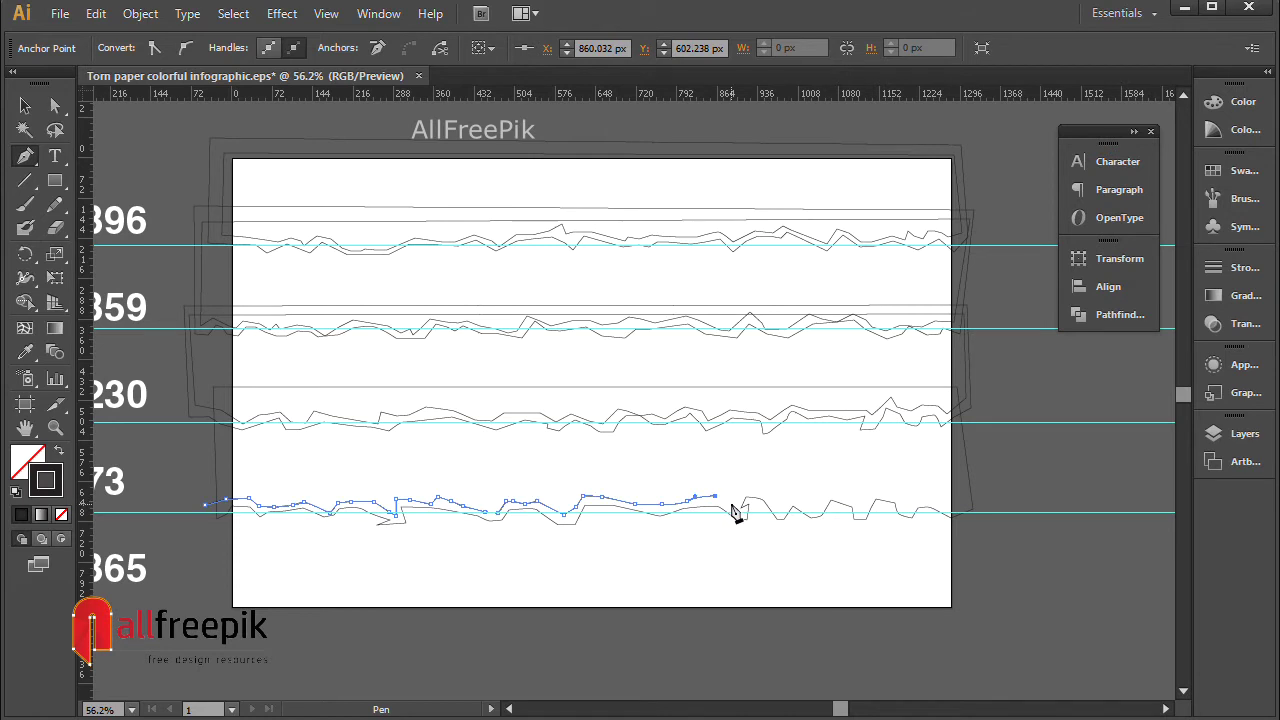
{"action": "left_click", "coordinate": [731, 504]}
{"action": "left_click", "coordinate": [743, 490]}
{"action": "left_click", "coordinate": [768, 492]}
{"action": "left_click", "coordinate": [781, 505]}
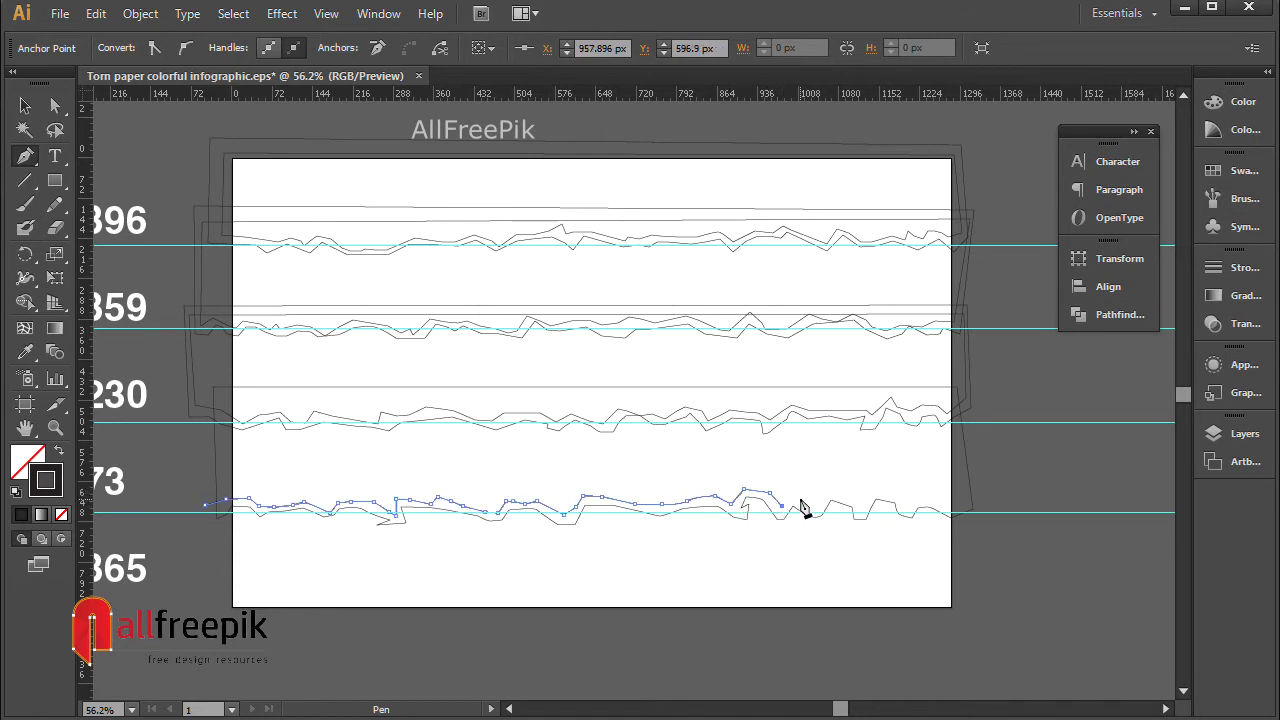
{"action": "left_click", "coordinate": [802, 497]}
{"action": "left_click", "coordinate": [815, 501]}
{"action": "left_click", "coordinate": [835, 493]}
{"action": "left_click", "coordinate": [856, 501]}
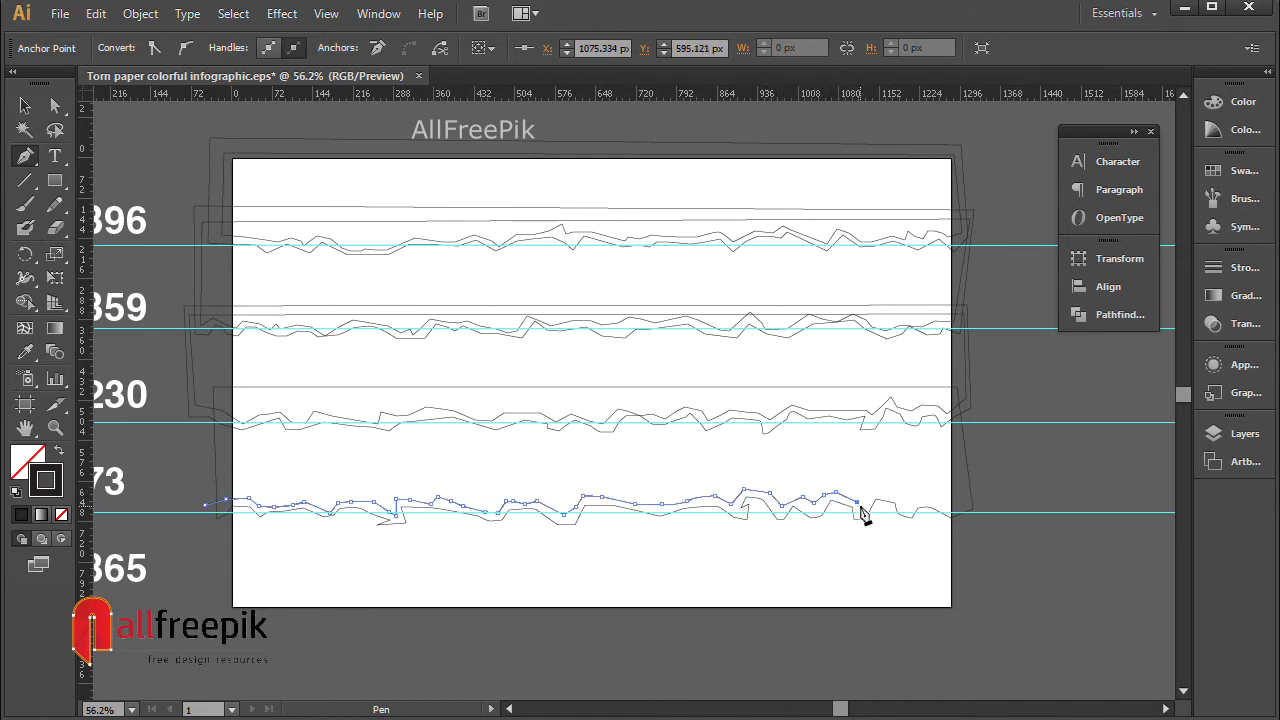
{"action": "left_click", "coordinate": [871, 505]}
{"action": "left_click", "coordinate": [882, 496]}
{"action": "left_click", "coordinate": [906, 510]}
{"action": "left_click", "coordinate": [922, 497], "text": "ctrl"}
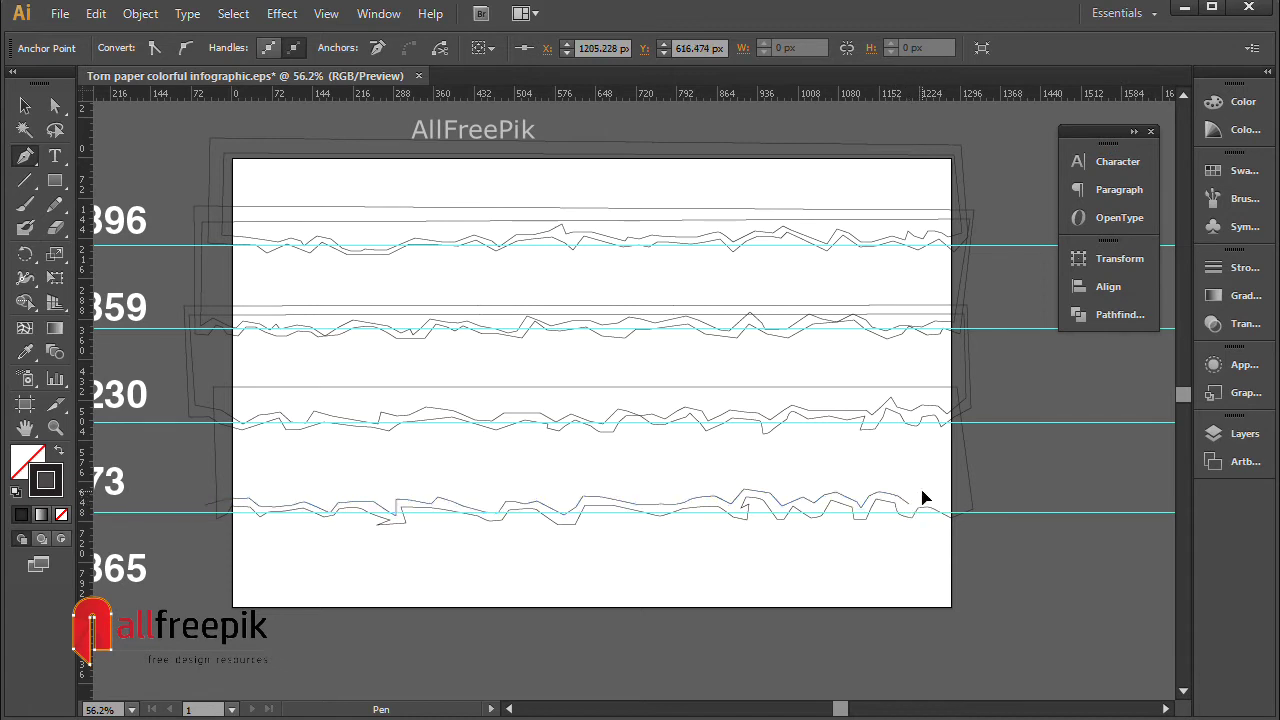
{"action": "left_click", "coordinate": [935, 498]}
{"action": "left_click", "coordinate": [966, 505]}
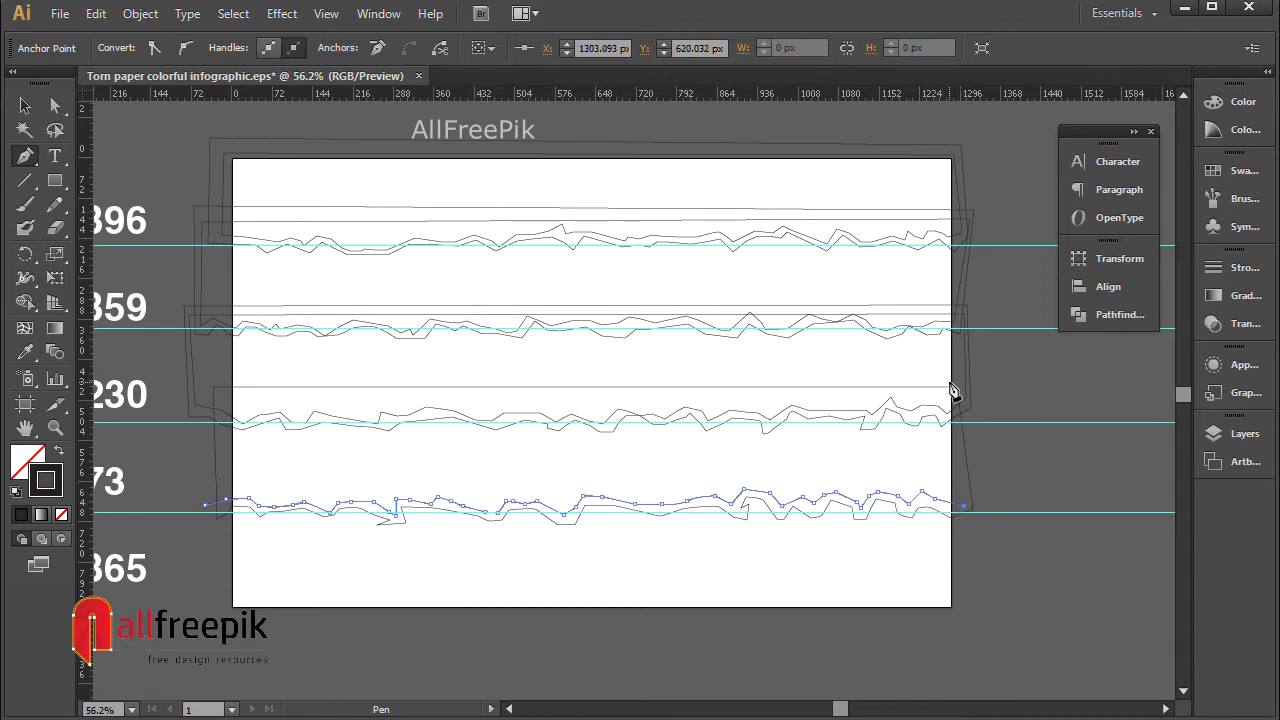
Step: Close the band through its top-right and top-left corners back to the start point, then deselect it
{"action": "left_click", "coordinate": [951, 393]}
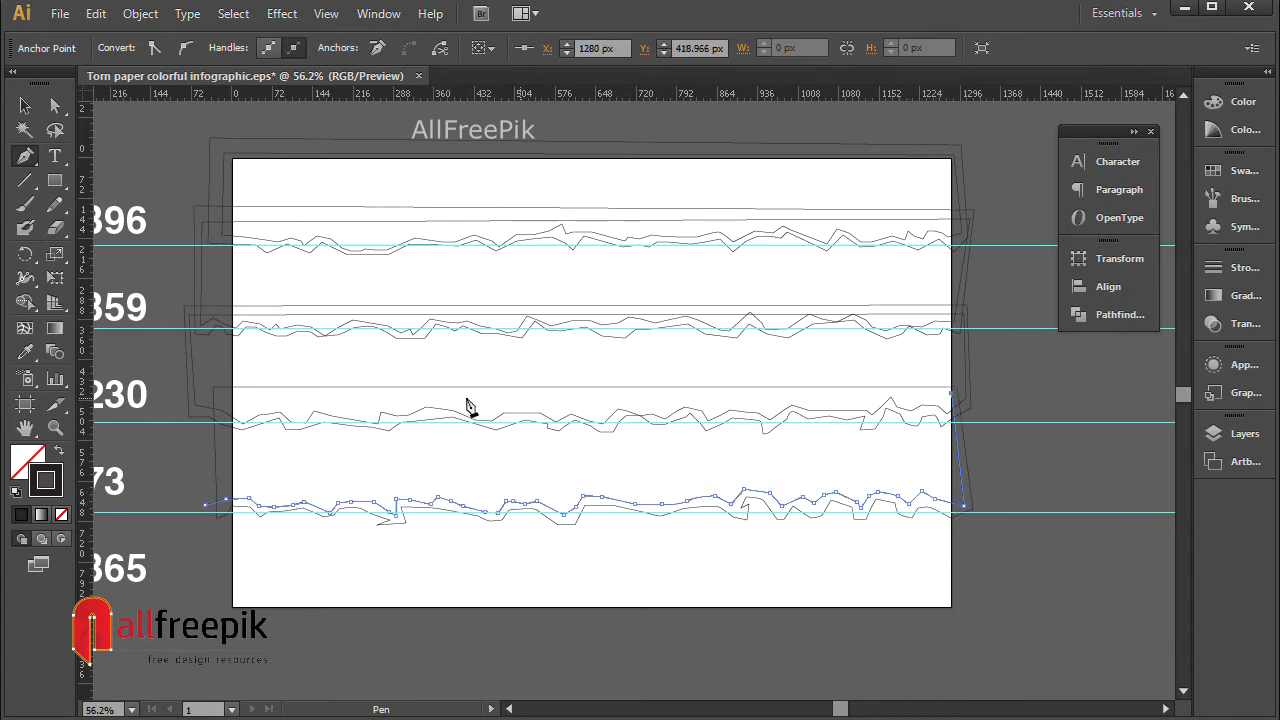
{"action": "left_click", "coordinate": [205, 399]}
{"action": "left_click", "coordinate": [205, 505]}
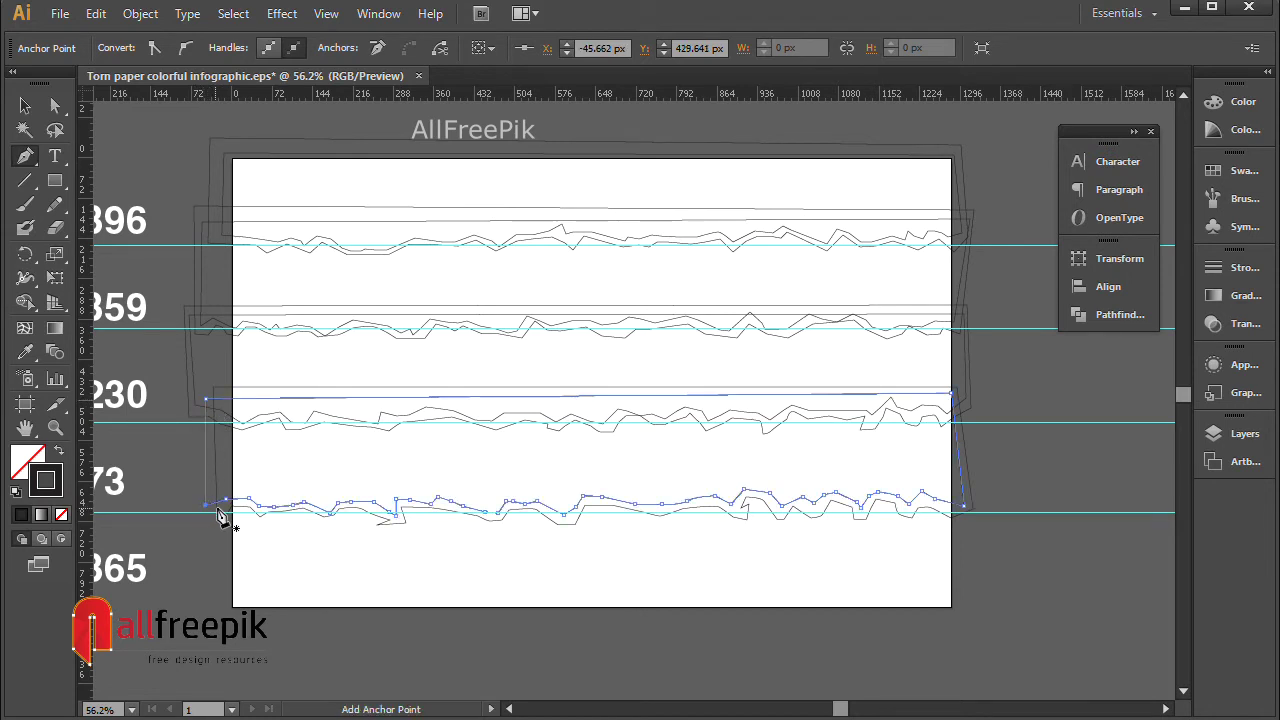
{"action": "left_click", "coordinate": [25, 105]}
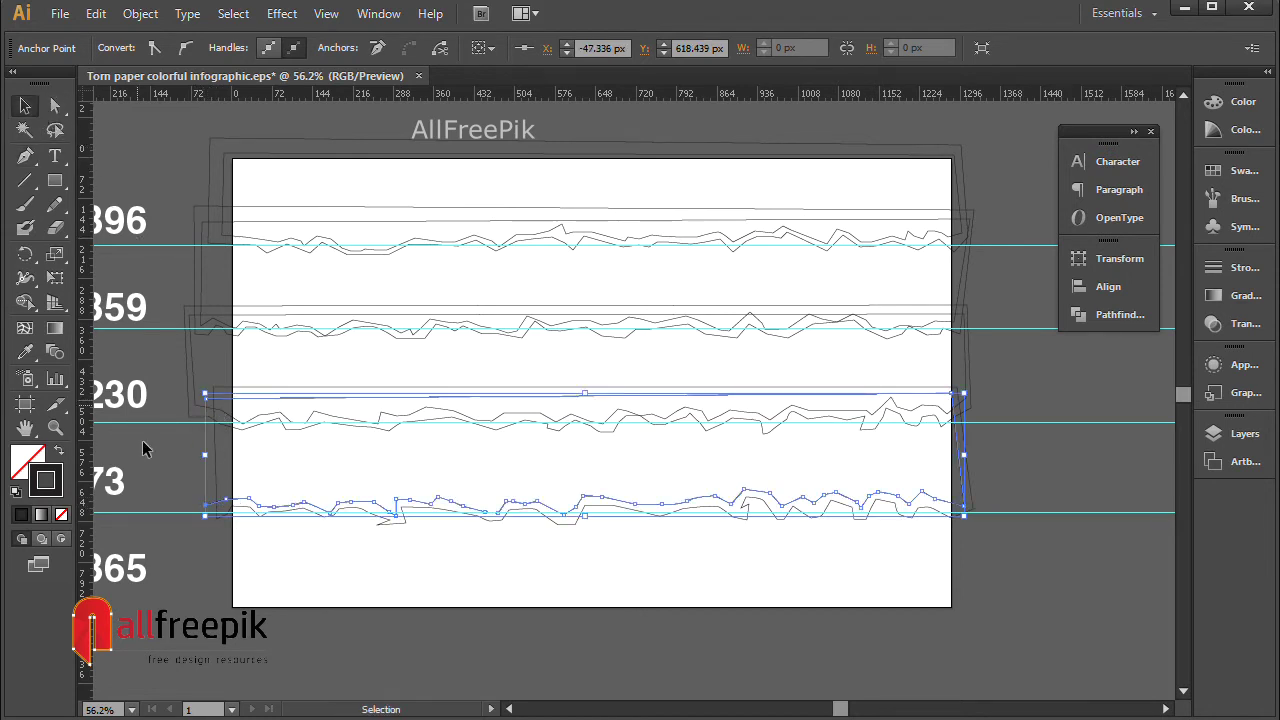
{"action": "left_click", "coordinate": [173, 487]}
{"action": "left_click", "coordinate": [55, 181]}
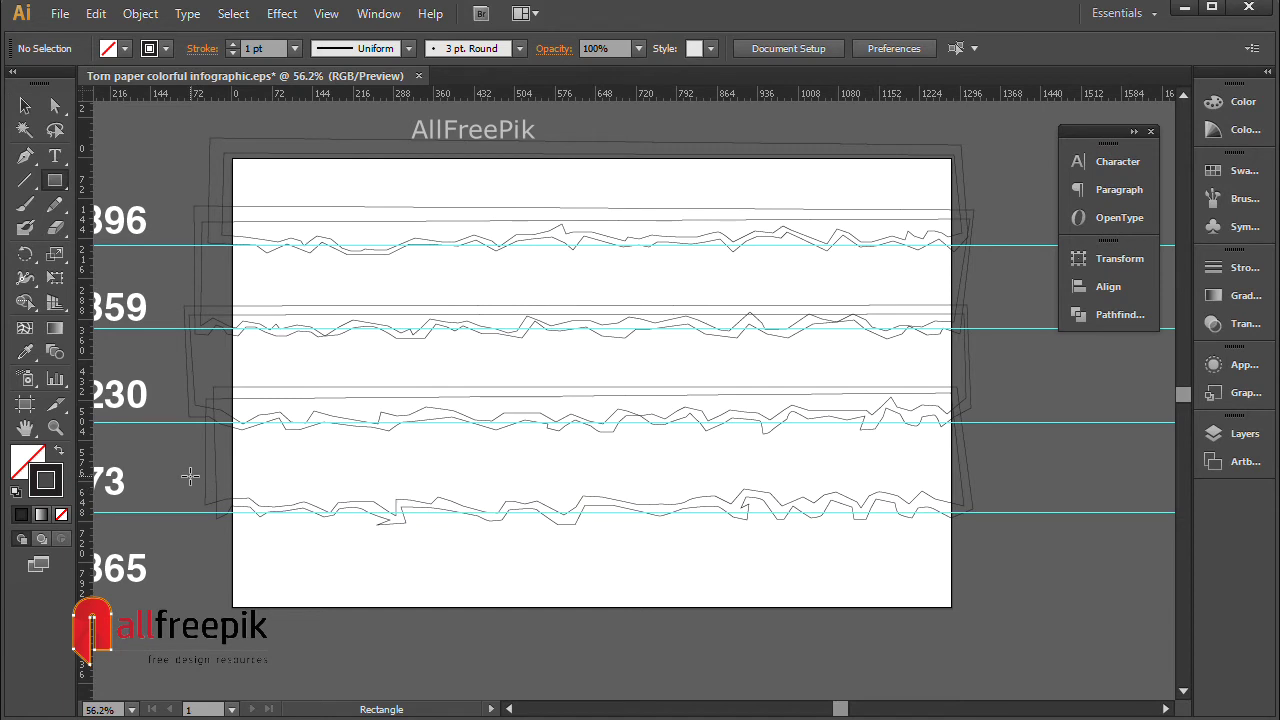
Step: Draw a rectangle over the bottom band, from just above the fourth guide to below the artboard
{"action": "left_click_drag", "start_coordinate": [190, 477], "coordinate": [988, 619]}
{"action": "left_click", "coordinate": [25, 130]}
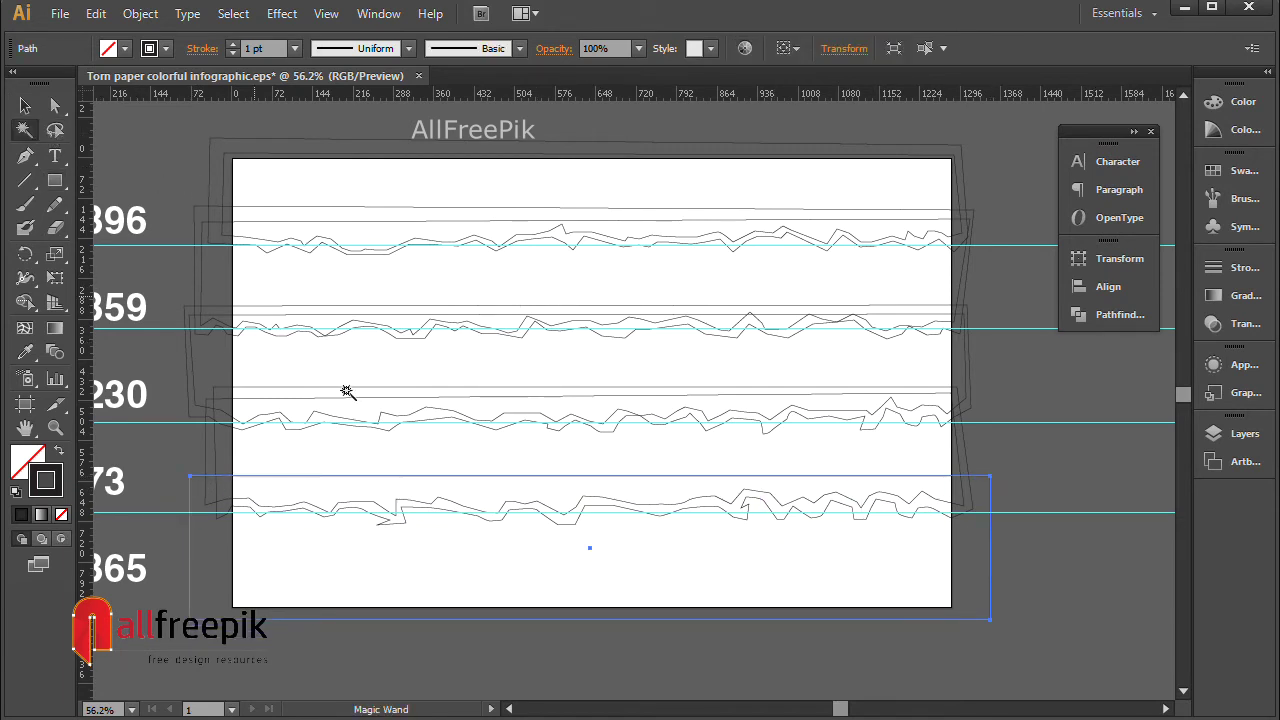
{"action": "left_click", "coordinate": [25, 105]}
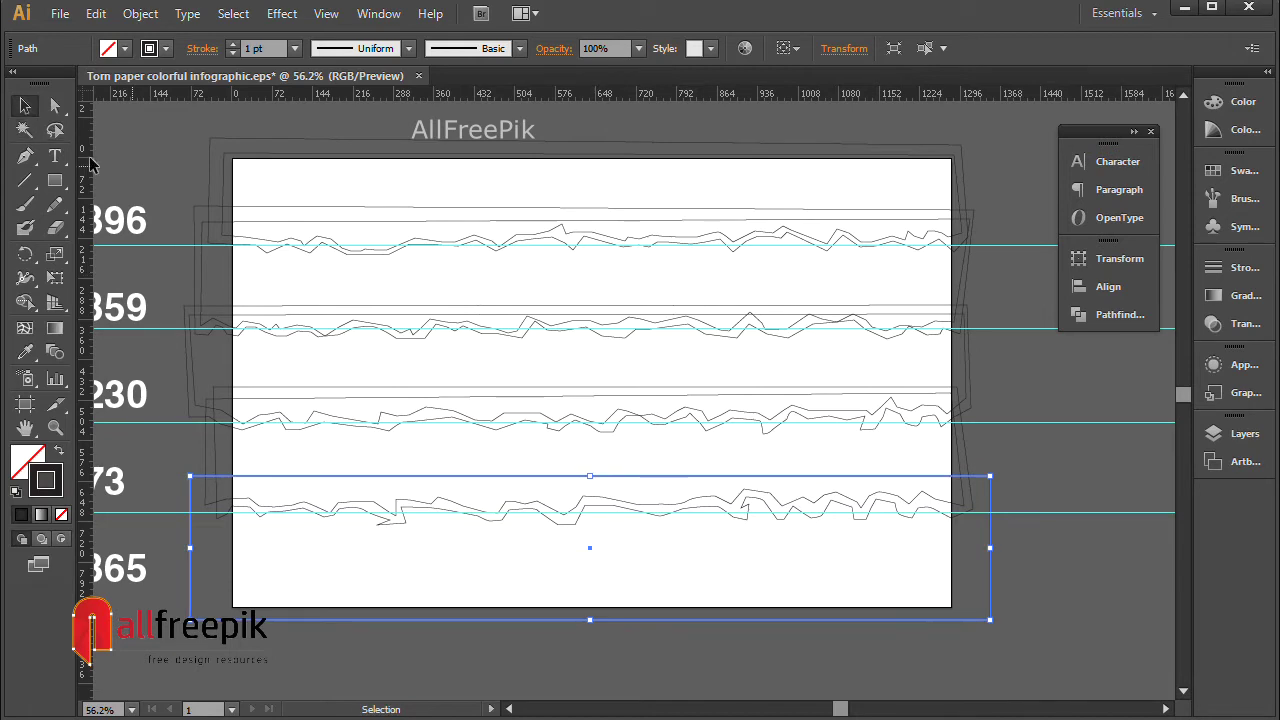
{"action": "left_click", "coordinate": [351, 181]}
Step: Unlock all the torn-paper shapes with Object > Unlock All and select the top one
{"action": "left_click", "coordinate": [139, 14]}
{"action": "left_click", "coordinate": [207, 154]}
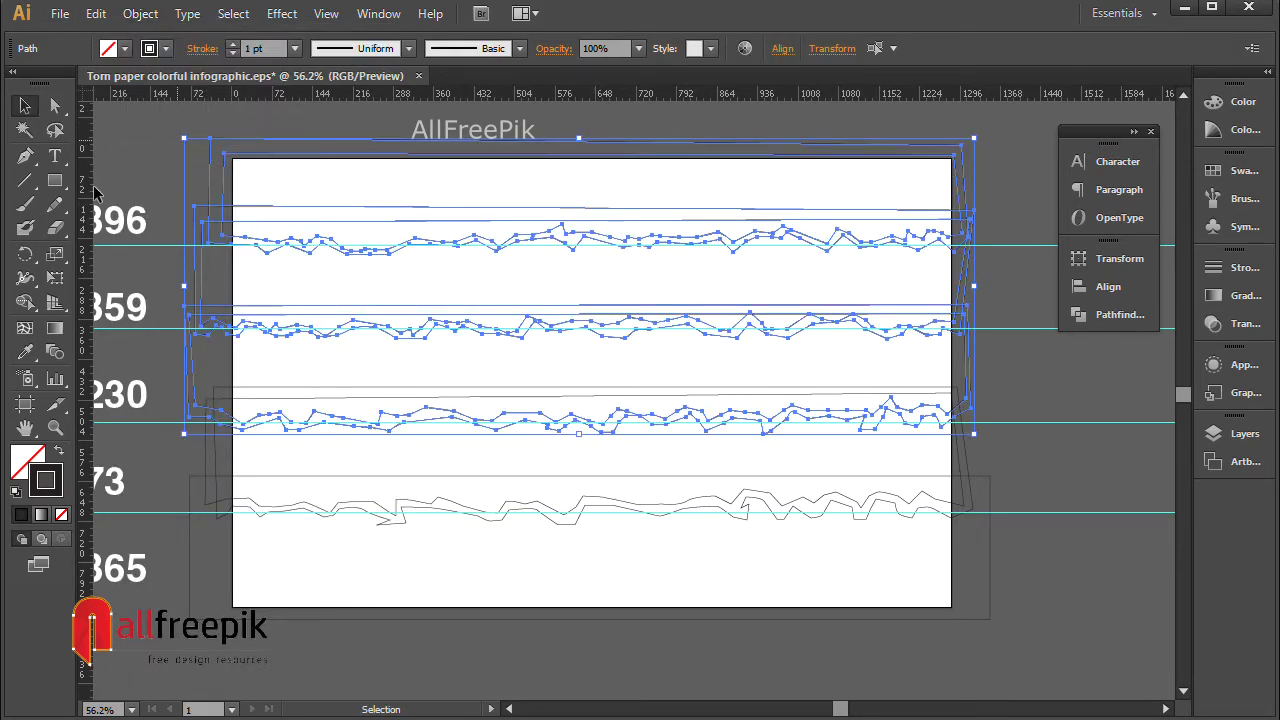
{"action": "left_click", "coordinate": [313, 555]}
{"action": "scroll", "coordinate": [985, 201], "scroll_direction": "left", "scroll_amount": 1}
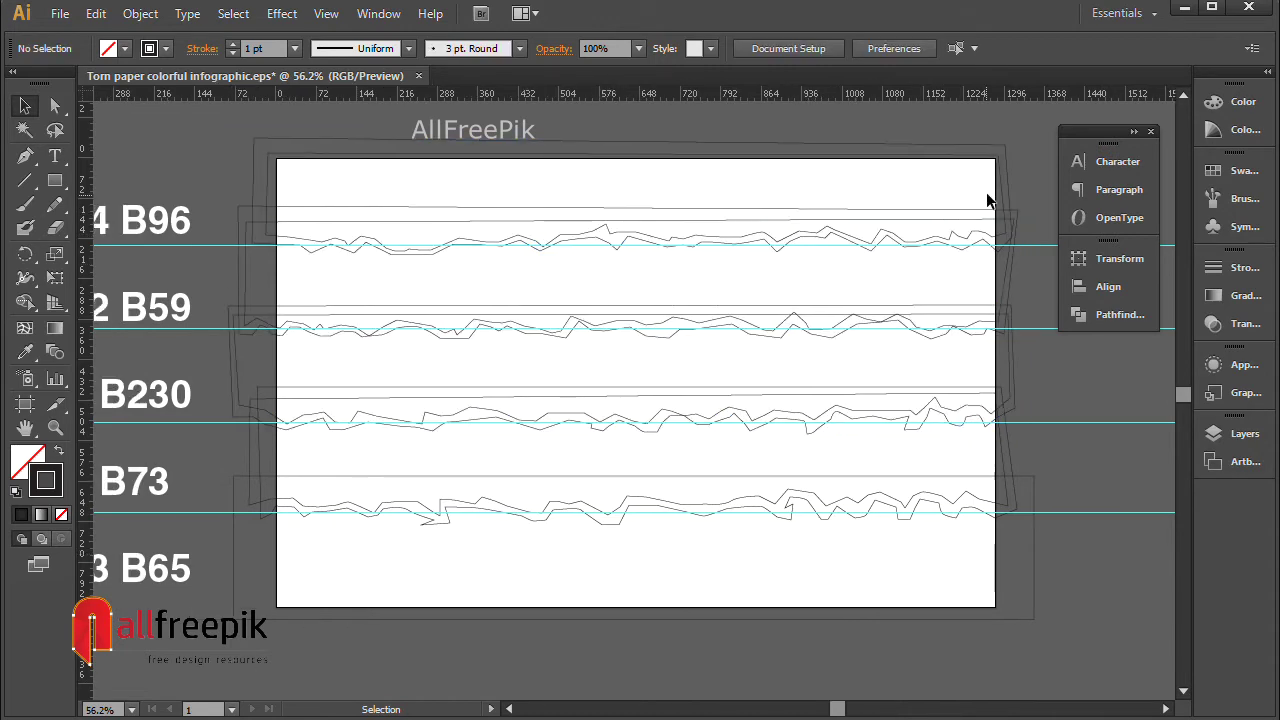
{"action": "left_click", "coordinate": [1005, 199]}
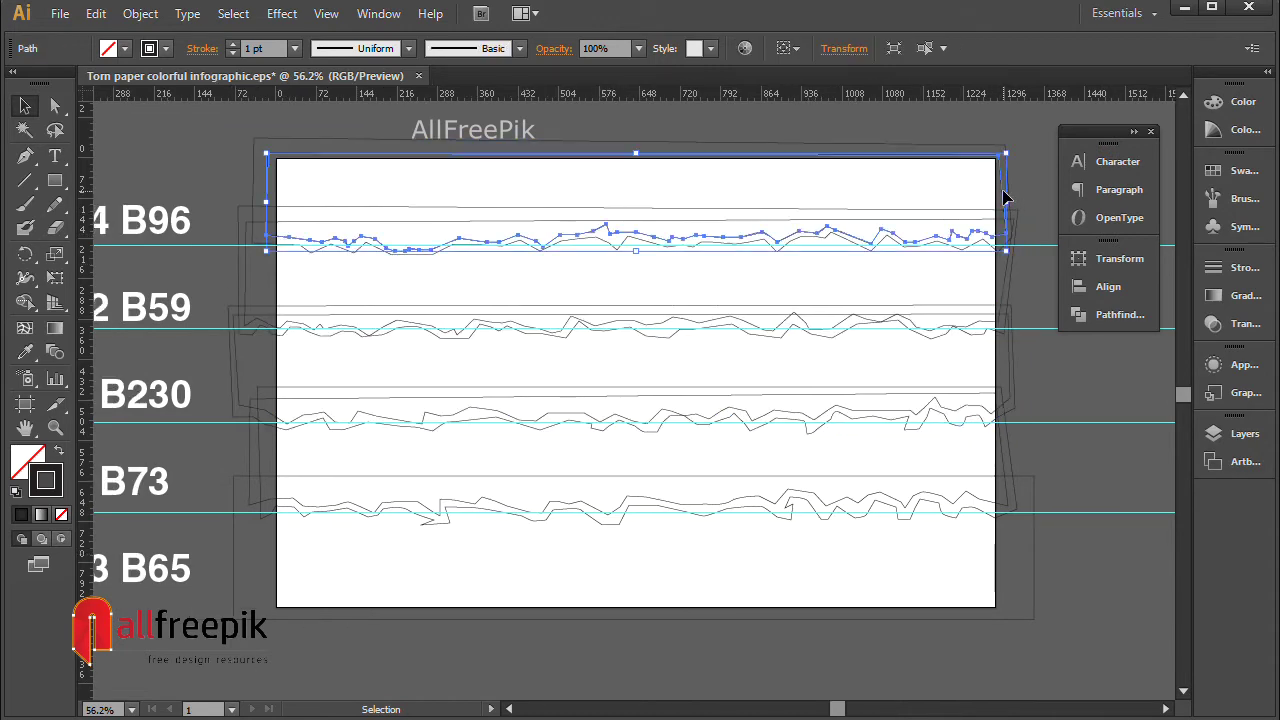
{"action": "left_click", "coordinate": [25, 352]}
Step: Fill the top torn shape with the yellow swatch colour using the Eyedropper
{"action": "left_click_drag", "start_coordinate": [306, 334], "coordinate": [543, 331]}
{"action": "left_click_drag", "start_coordinate": [264, 305], "coordinate": [365, 305]}
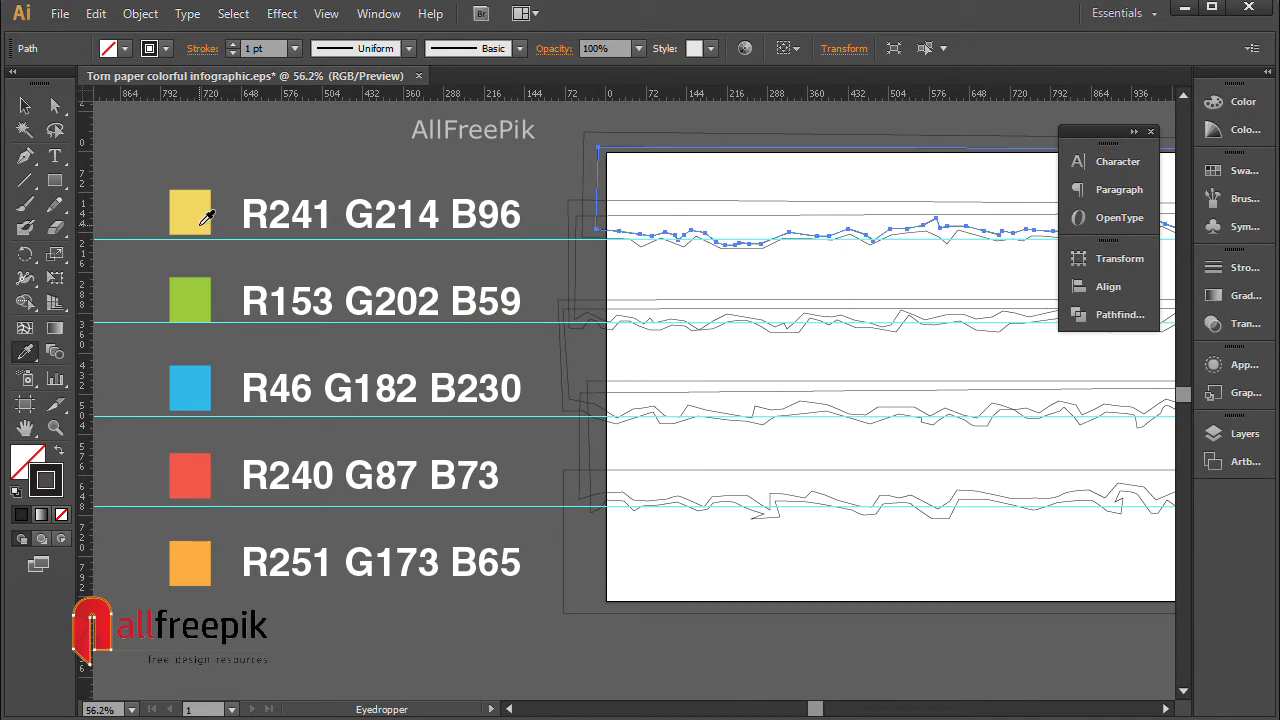
{"action": "left_click", "coordinate": [200, 222]}
{"action": "left_click", "coordinate": [55, 105]}
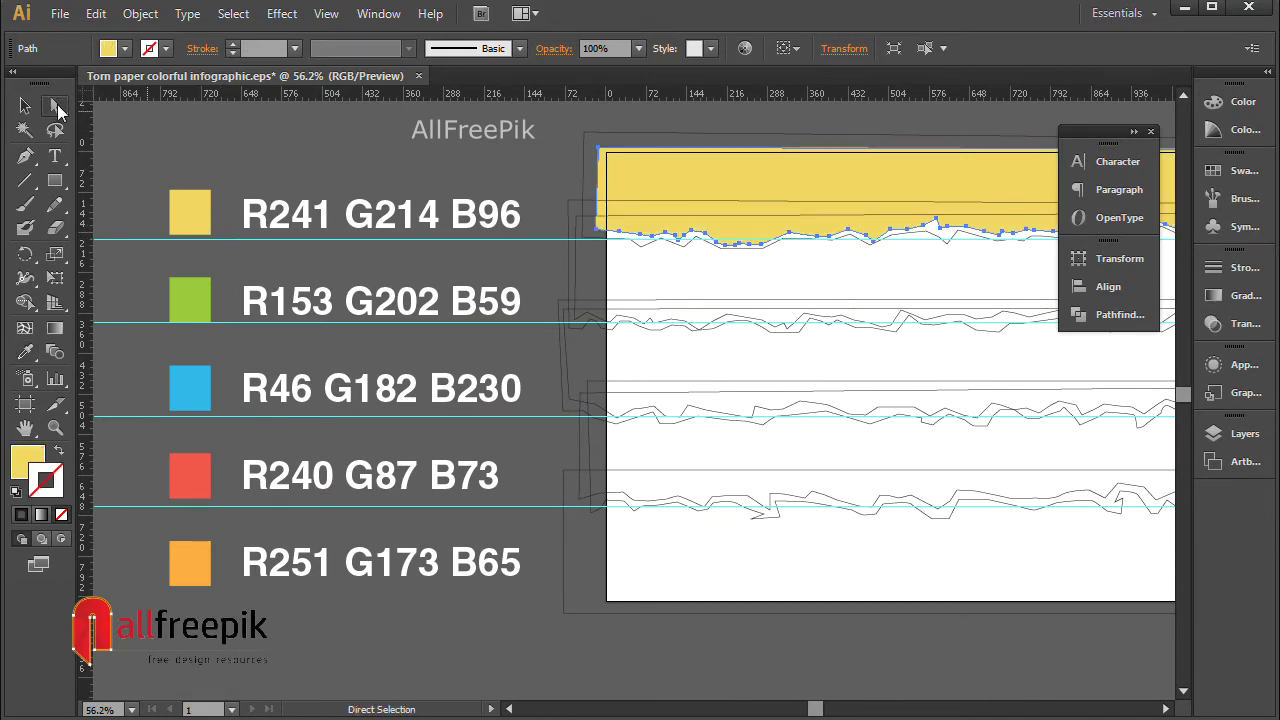
{"action": "left_click", "coordinate": [677, 294]}
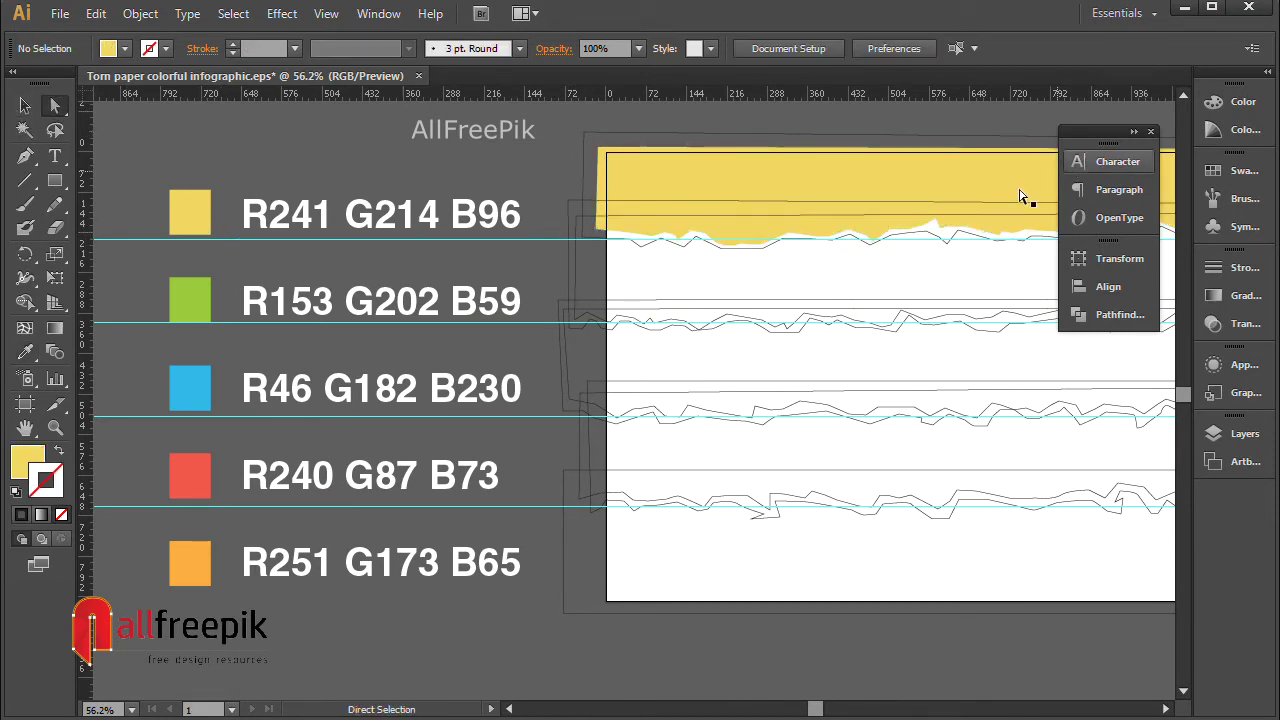
{"action": "left_click_drag", "start_coordinate": [931, 240], "coordinate": [884, 256]}
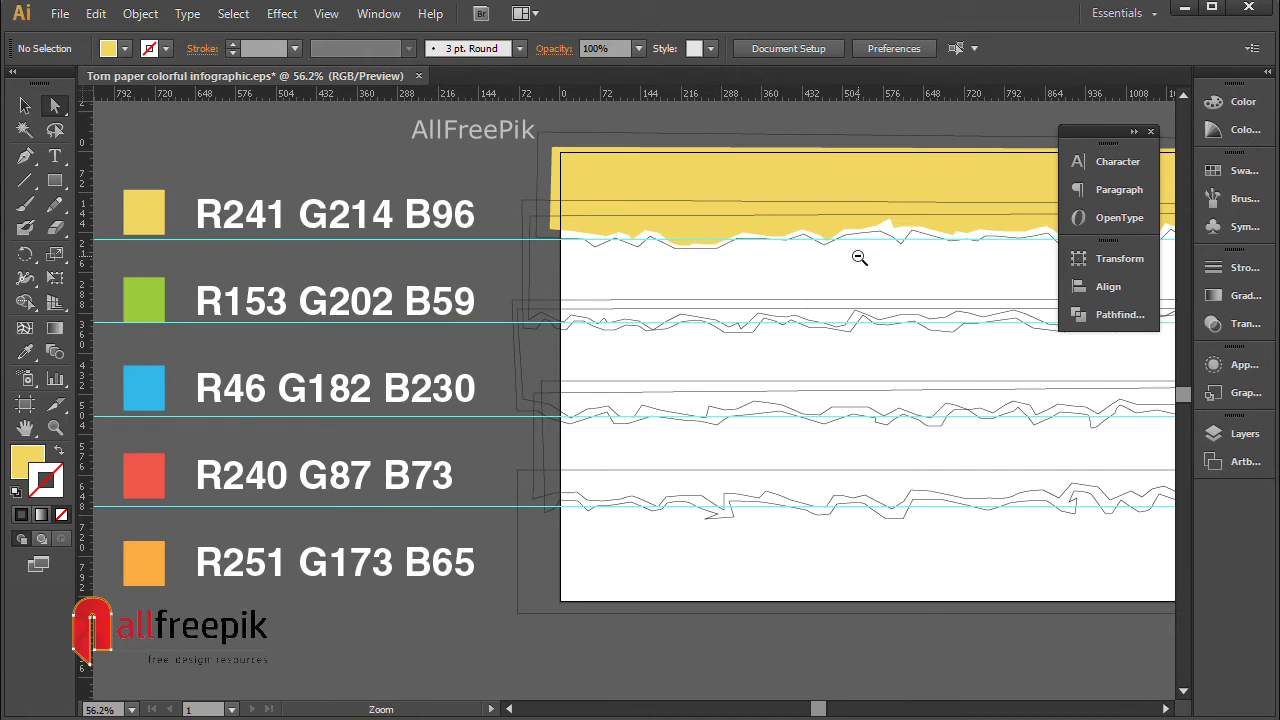
{"action": "left_click", "coordinate": [859, 257]}
{"action": "left_click", "coordinate": [903, 277], "text": "alt"}
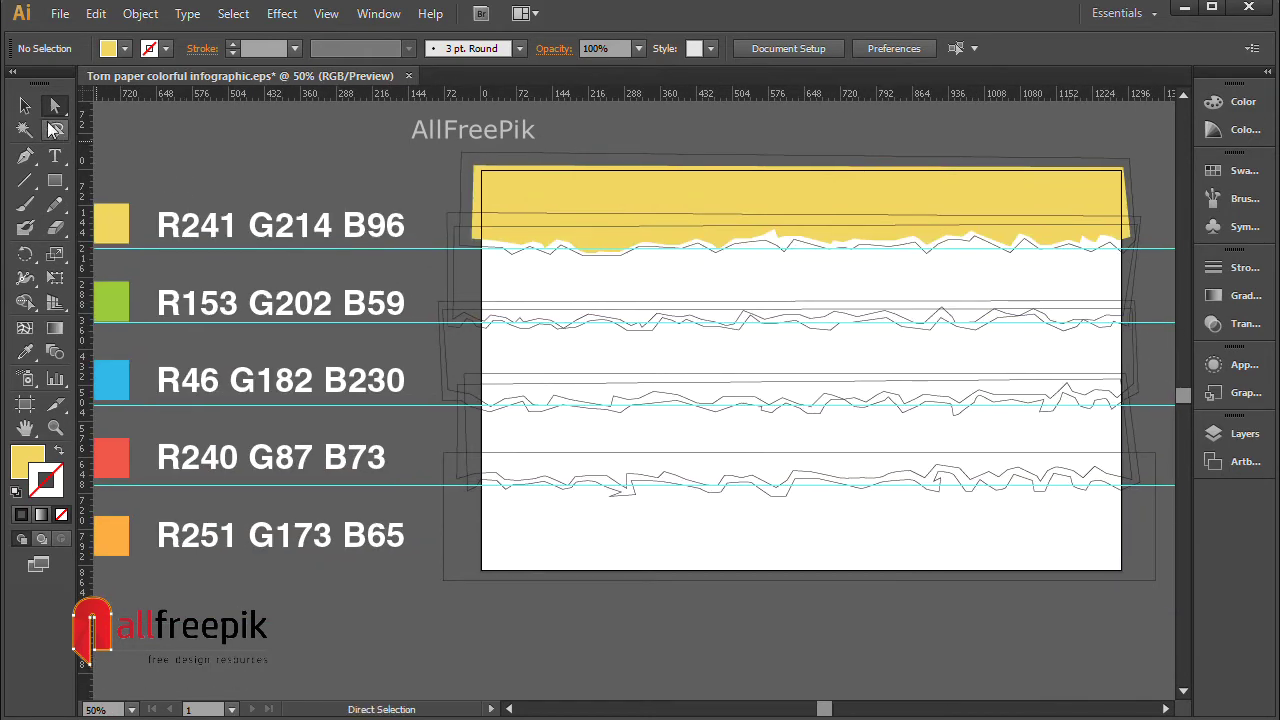
Step: Fill the second torn shape with the green swatch colour
{"action": "key", "text": "y"}
{"action": "left_click", "coordinate": [25, 105]}
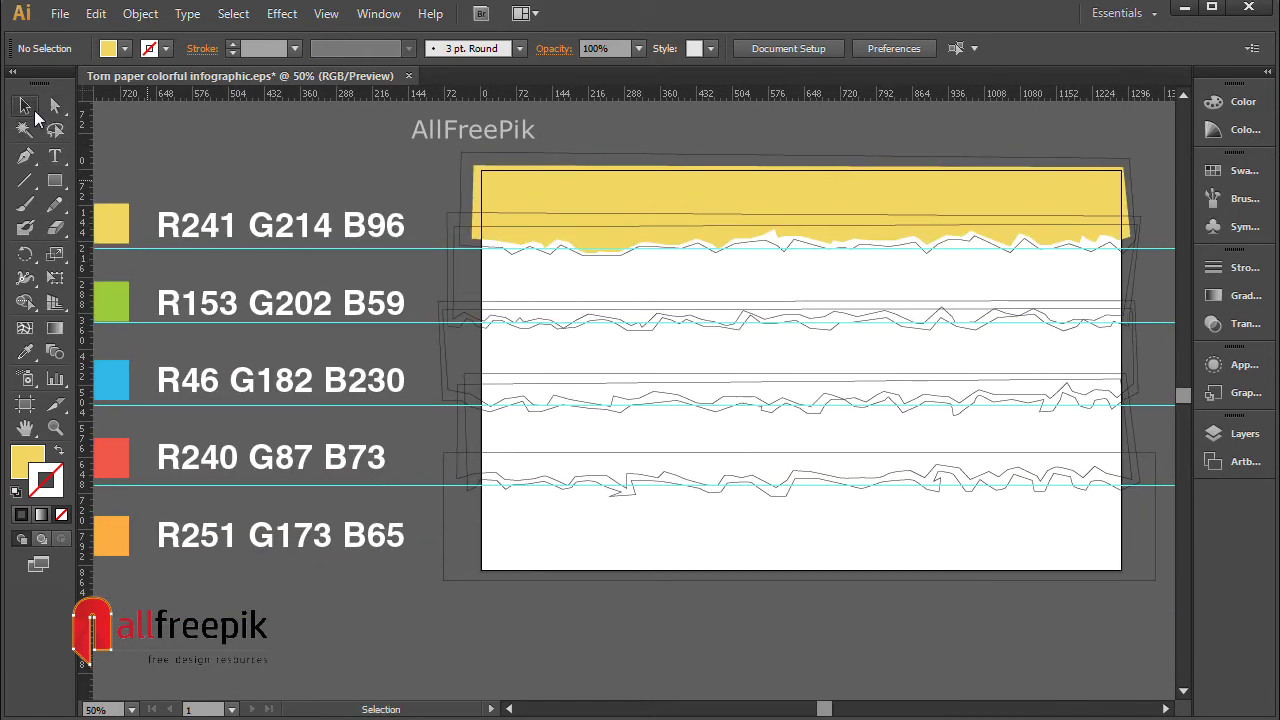
{"action": "left_click", "coordinate": [527, 326]}
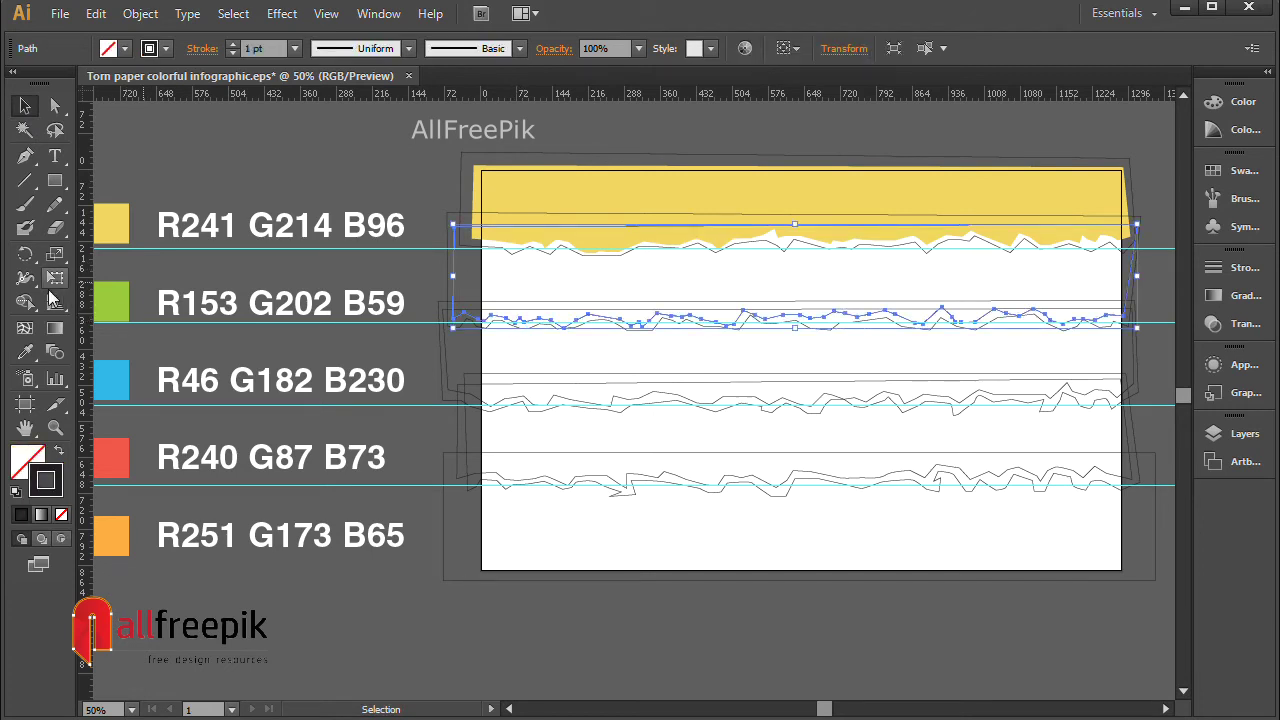
{"action": "left_click", "coordinate": [25, 352]}
{"action": "left_click", "coordinate": [121, 296]}
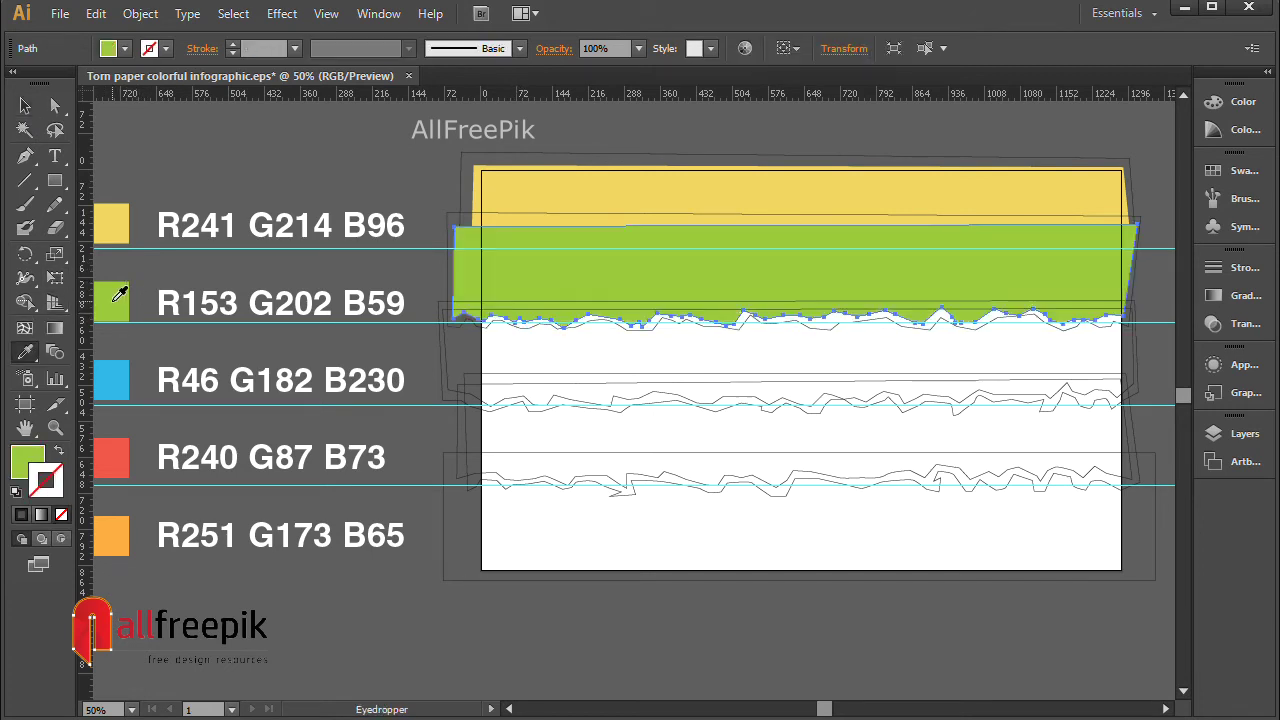
{"action": "left_click", "coordinate": [25, 105]}
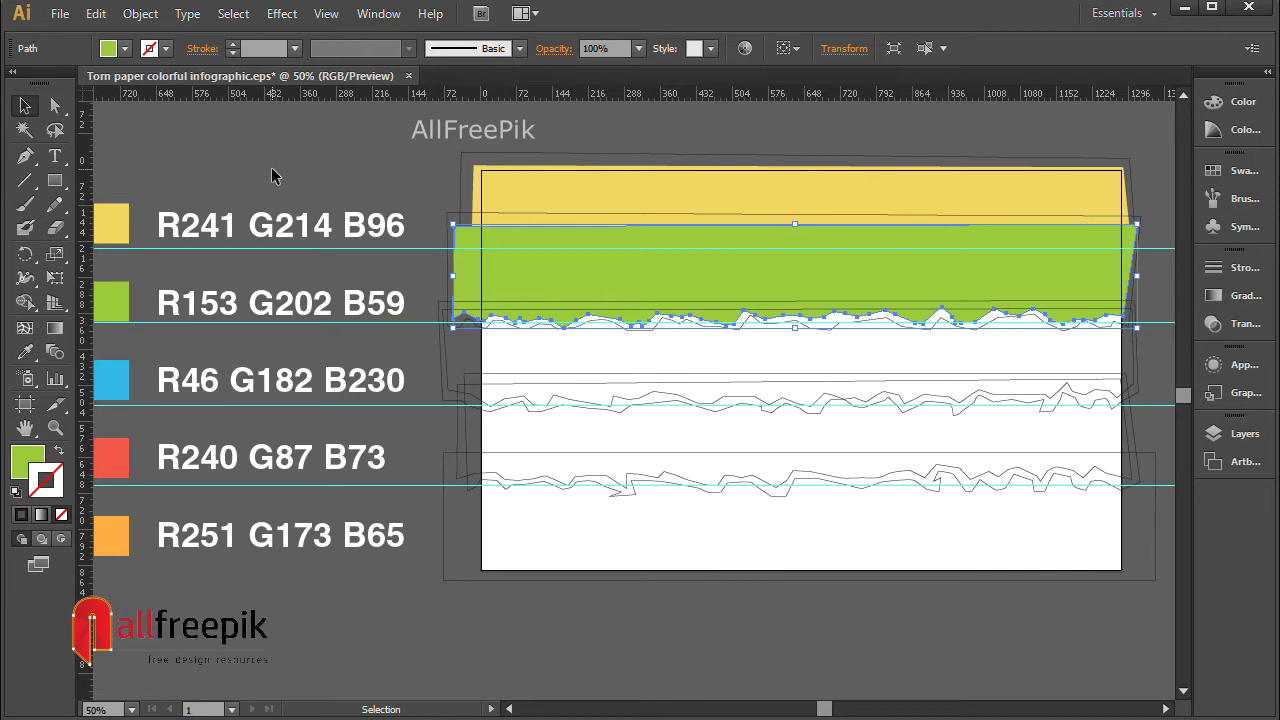
{"action": "left_click", "coordinate": [437, 293]}
Step: Fill the third torn shape with the blue swatch colour
{"action": "left_click", "coordinate": [618, 402]}
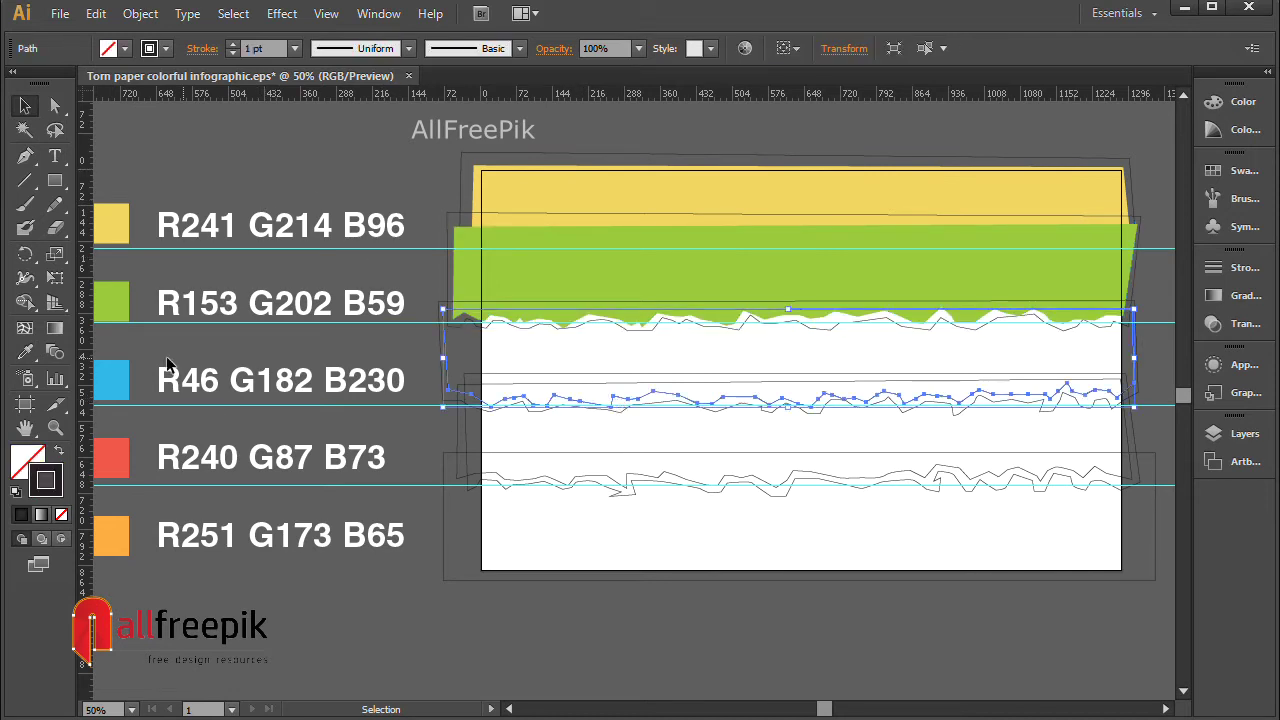
{"action": "left_click", "coordinate": [25, 352]}
{"action": "left_click", "coordinate": [121, 371]}
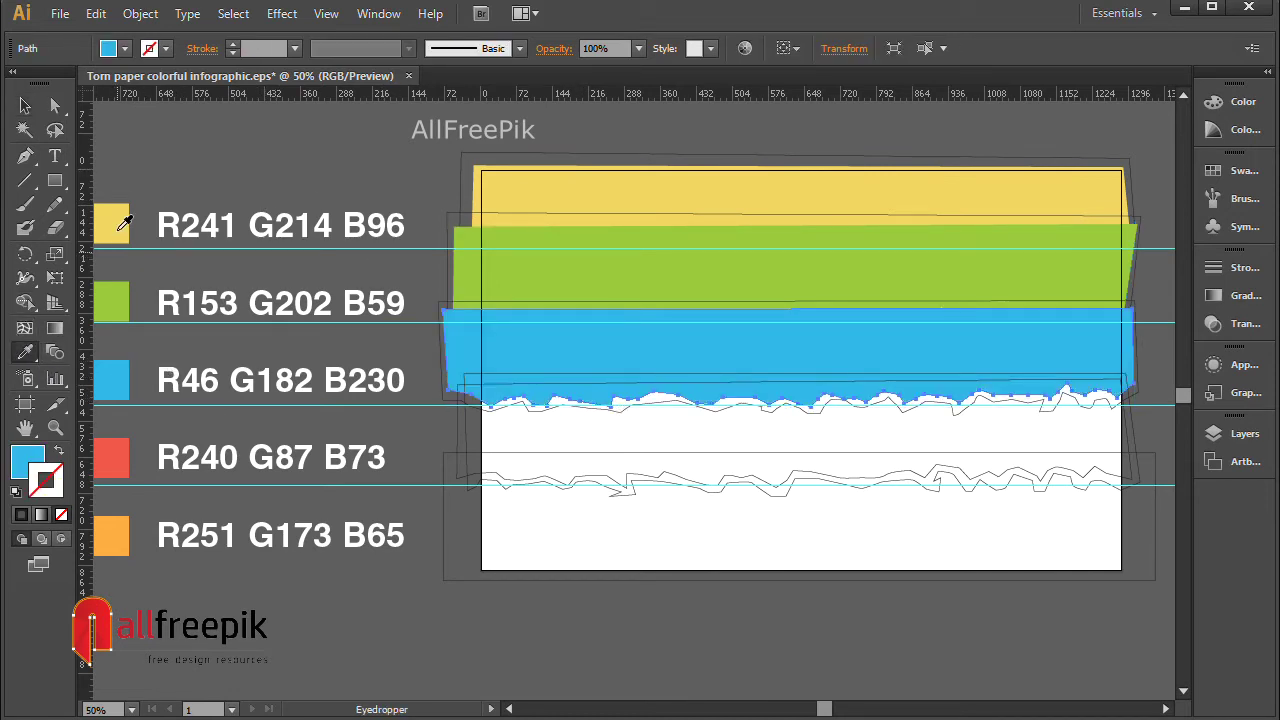
{"action": "left_click", "coordinate": [35, 130]}
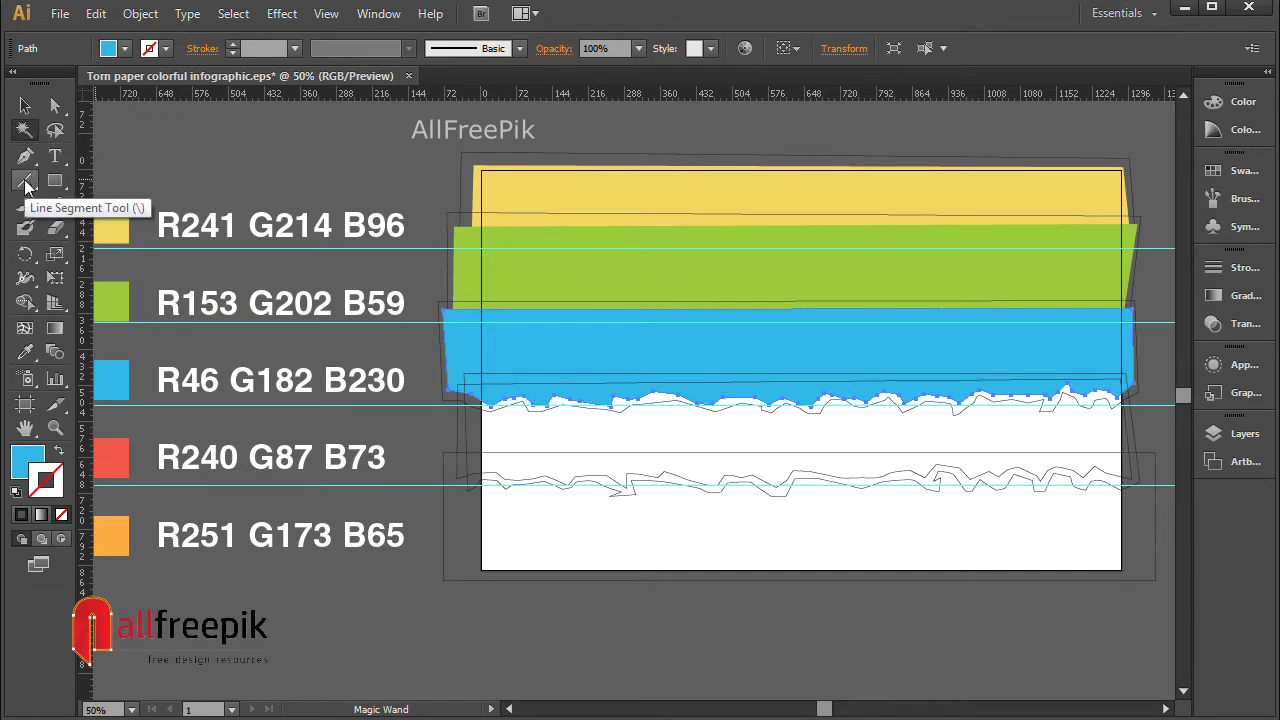
{"action": "left_click", "coordinate": [25, 105]}
{"action": "left_click", "coordinate": [543, 494]}
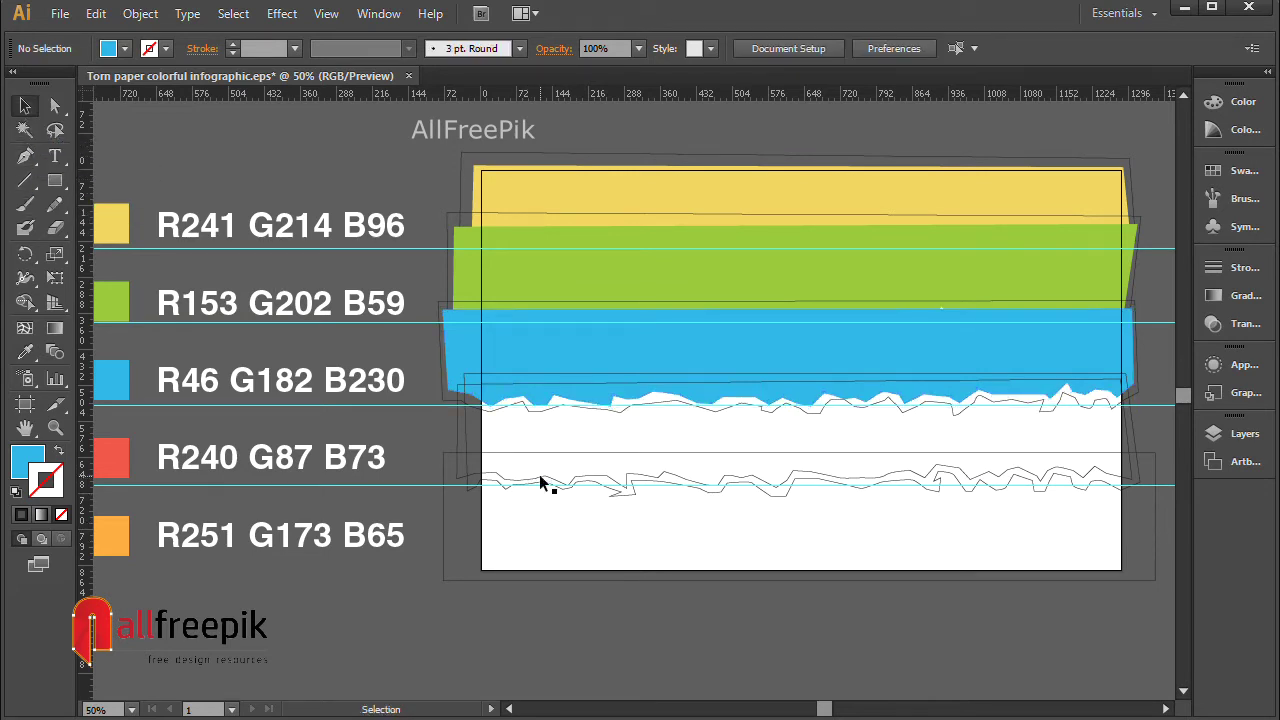
Step: Fill the fourth torn shape with the red swatch colour
{"action": "left_click", "coordinate": [540, 483]}
{"action": "left_click", "coordinate": [25, 352]}
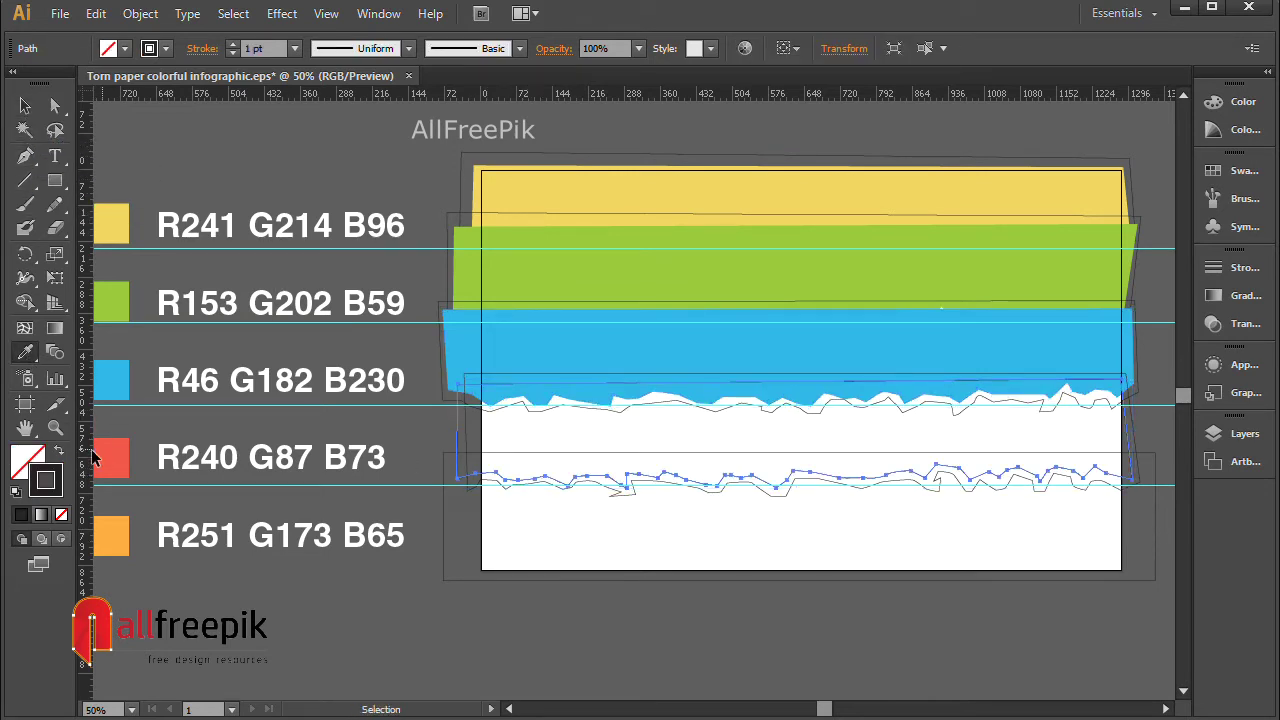
{"action": "left_click", "coordinate": [111, 457]}
{"action": "left_click", "coordinate": [25, 105]}
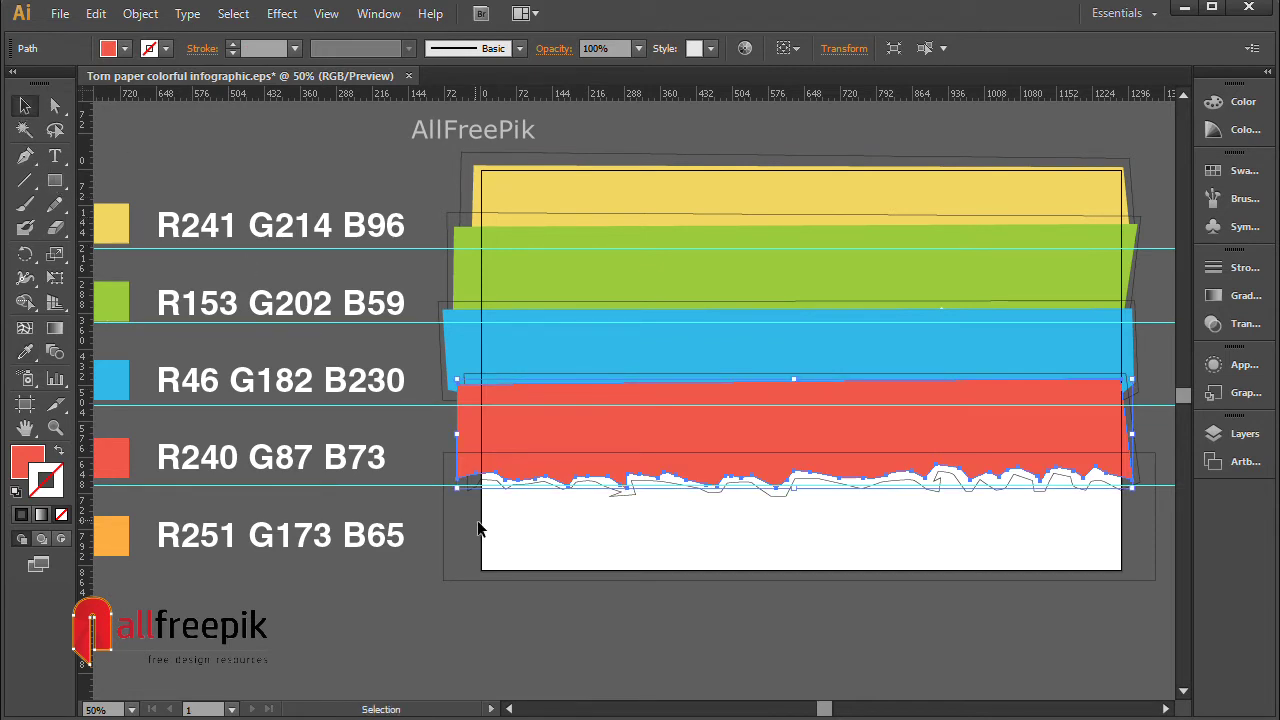
{"action": "left_click", "coordinate": [591, 515]}
Step: Fill the bottom rectangle with the orange swatch colour
{"action": "left_click", "coordinate": [616, 499]}
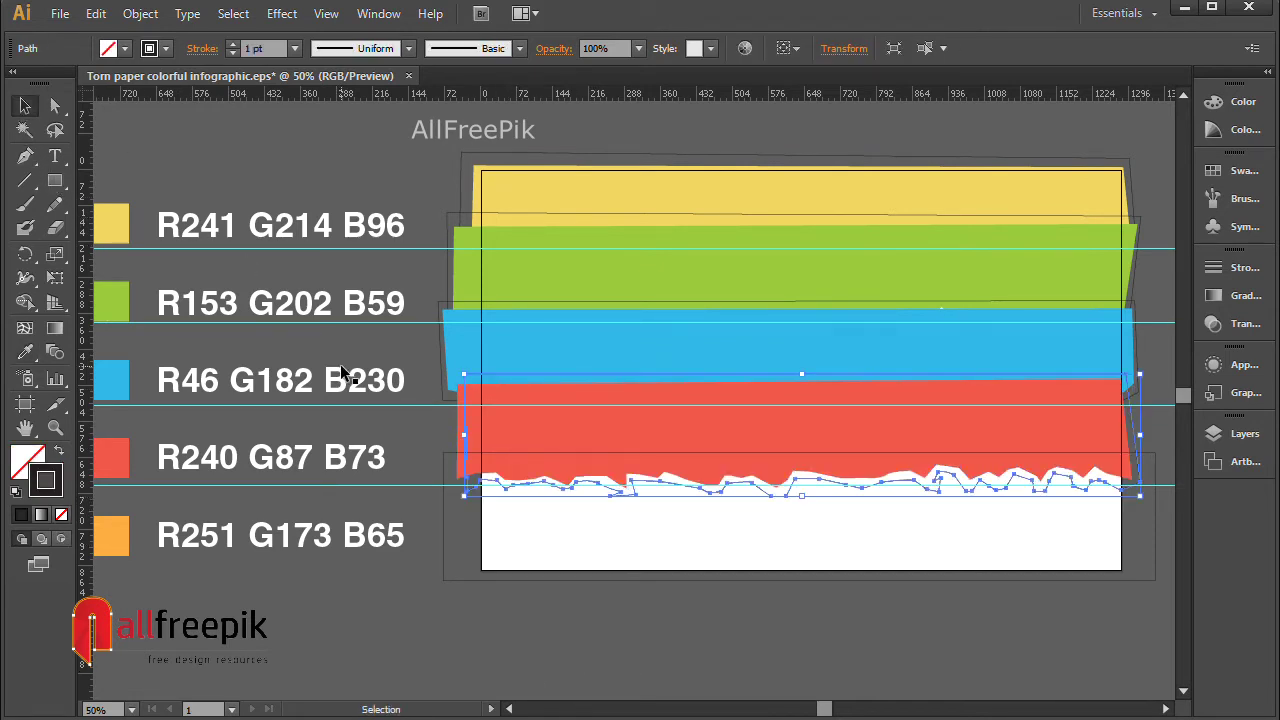
{"action": "left_click", "coordinate": [555, 599]}
{"action": "left_click", "coordinate": [550, 565]}
{"action": "left_click", "coordinate": [27, 354]}
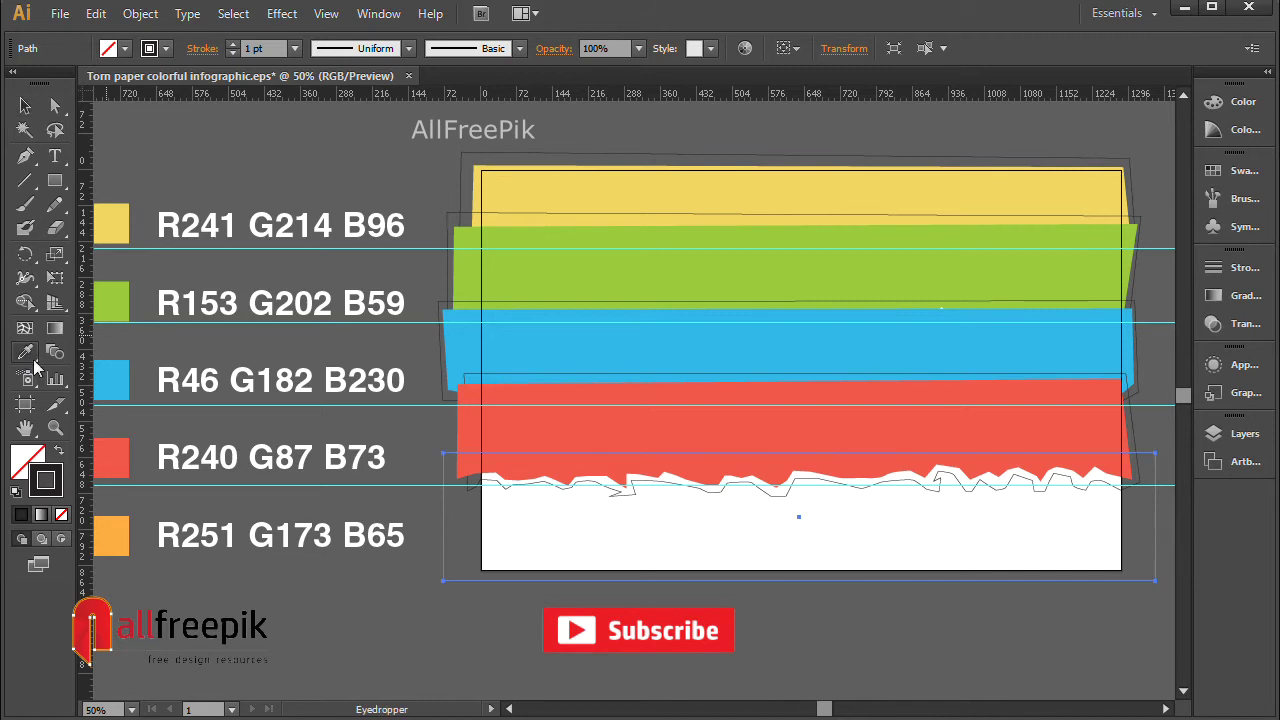
{"action": "left_click", "coordinate": [122, 533]}
{"action": "left_click", "coordinate": [25, 105]}
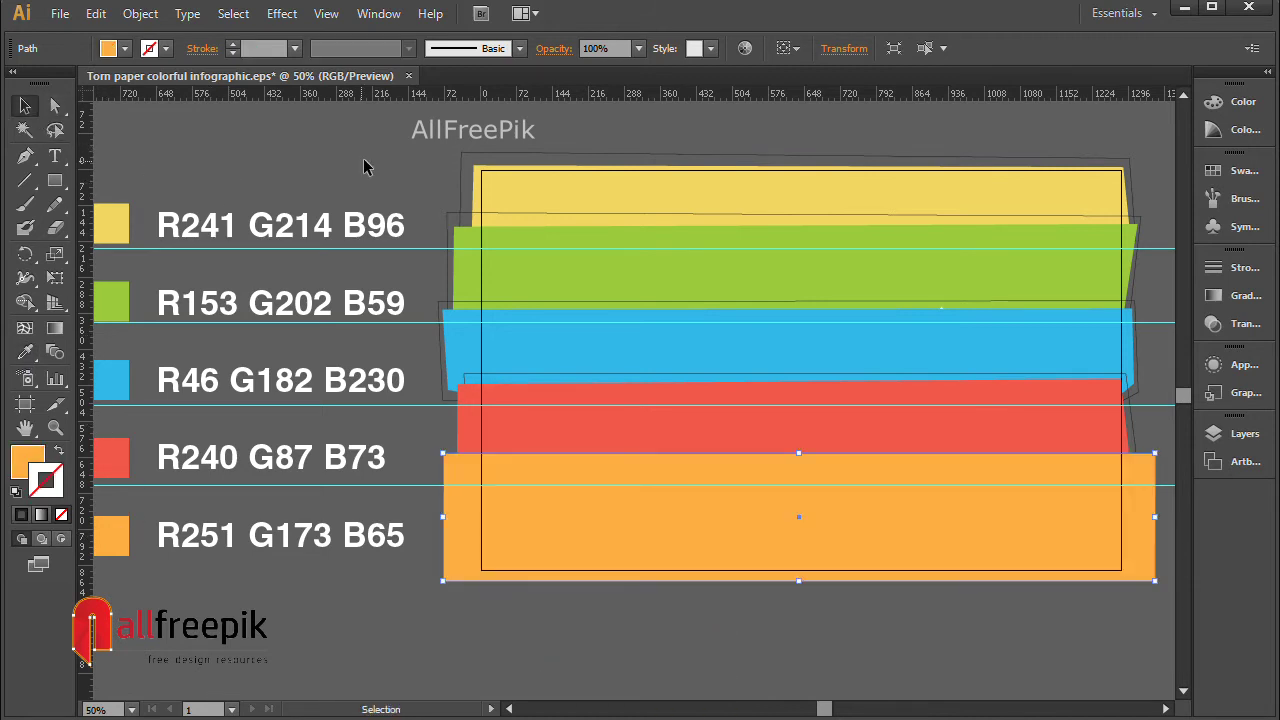
Step: Send the orange rectangle to the back, behind the red band
{"action": "right_click", "coordinate": [911, 546]}
{"action": "mouse_move", "coordinate": [966, 518]}
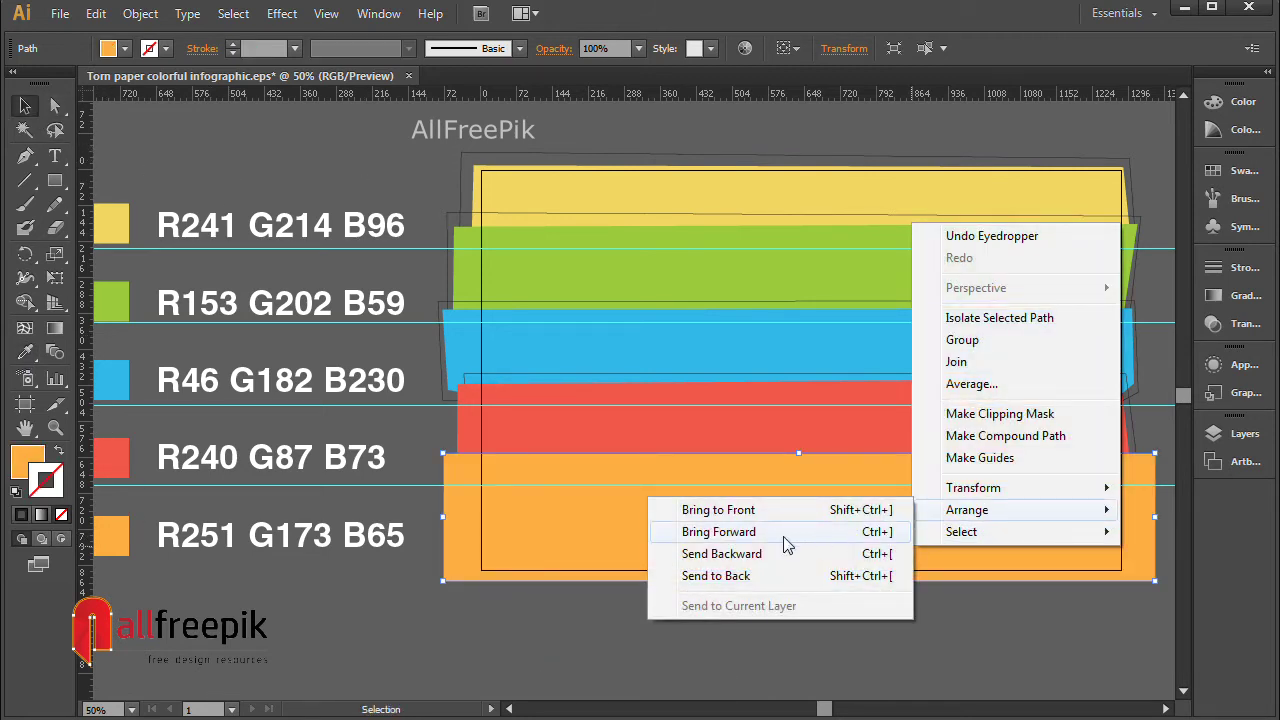
{"action": "left_click", "coordinate": [757, 576]}
{"action": "left_click", "coordinate": [971, 634]}
{"action": "left_click_drag", "start_coordinate": [833, 514], "coordinate": [791, 522]}
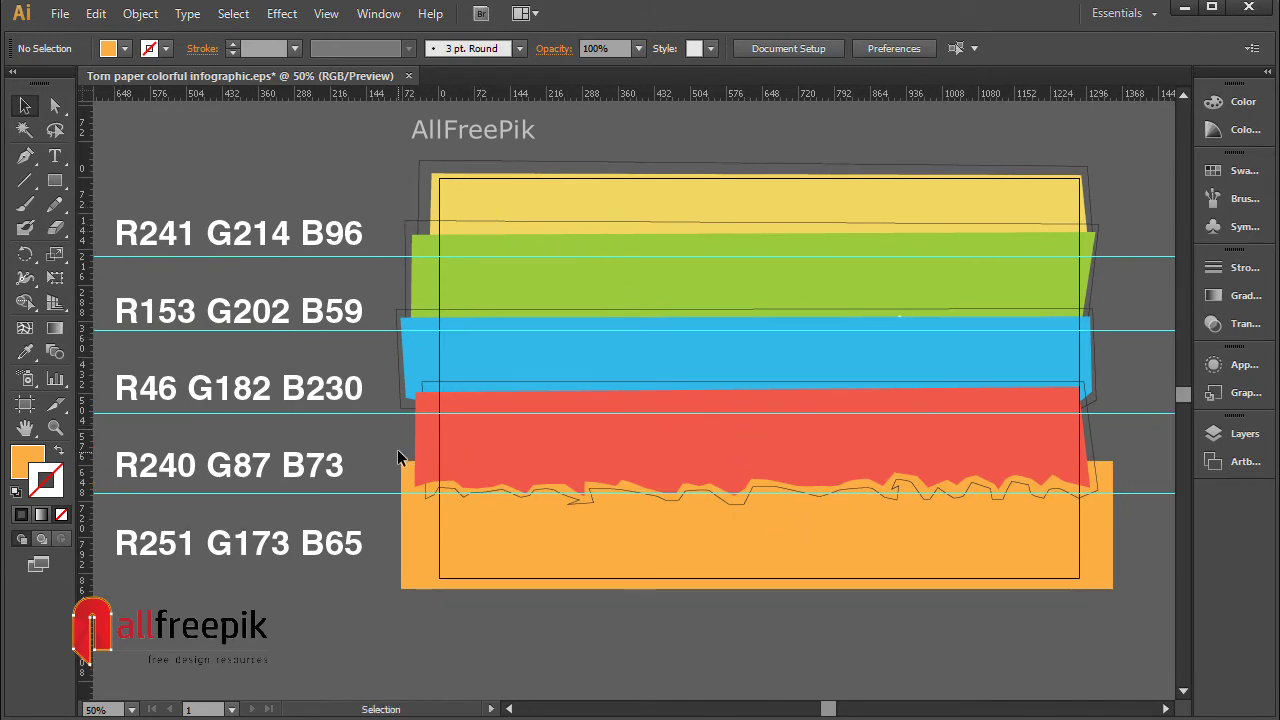
Step: Bring the red band to the front and fill the stroke-only torn line below it white
{"action": "left_click", "coordinate": [459, 454]}
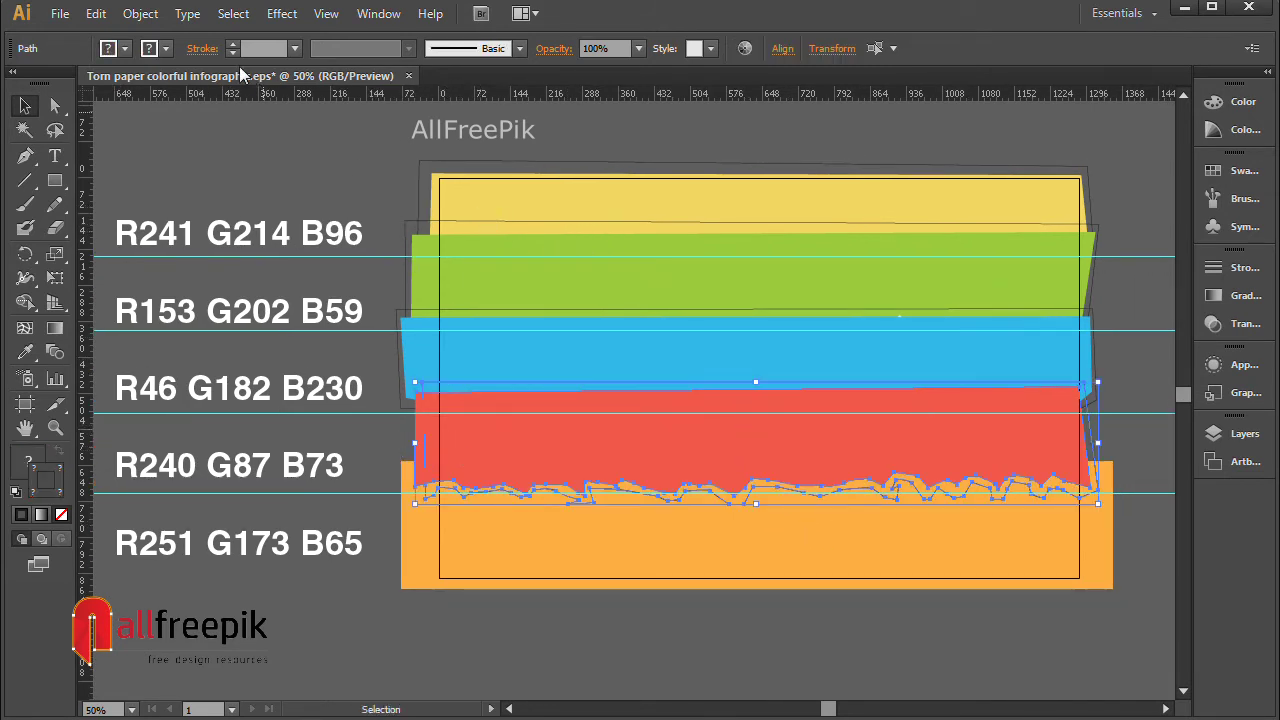
{"action": "right_click", "coordinate": [615, 450]}
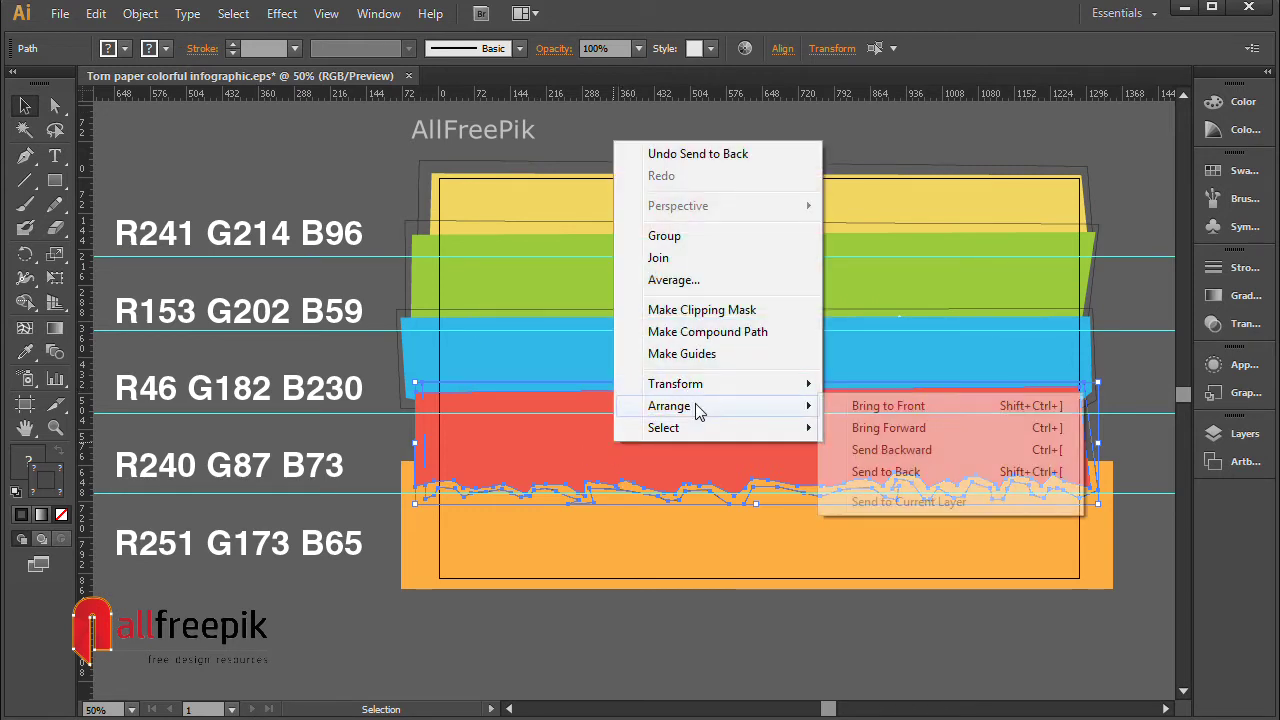
{"action": "left_click", "coordinate": [890, 410]}
{"action": "left_click", "coordinate": [545, 625]}
{"action": "left_click", "coordinate": [737, 509]}
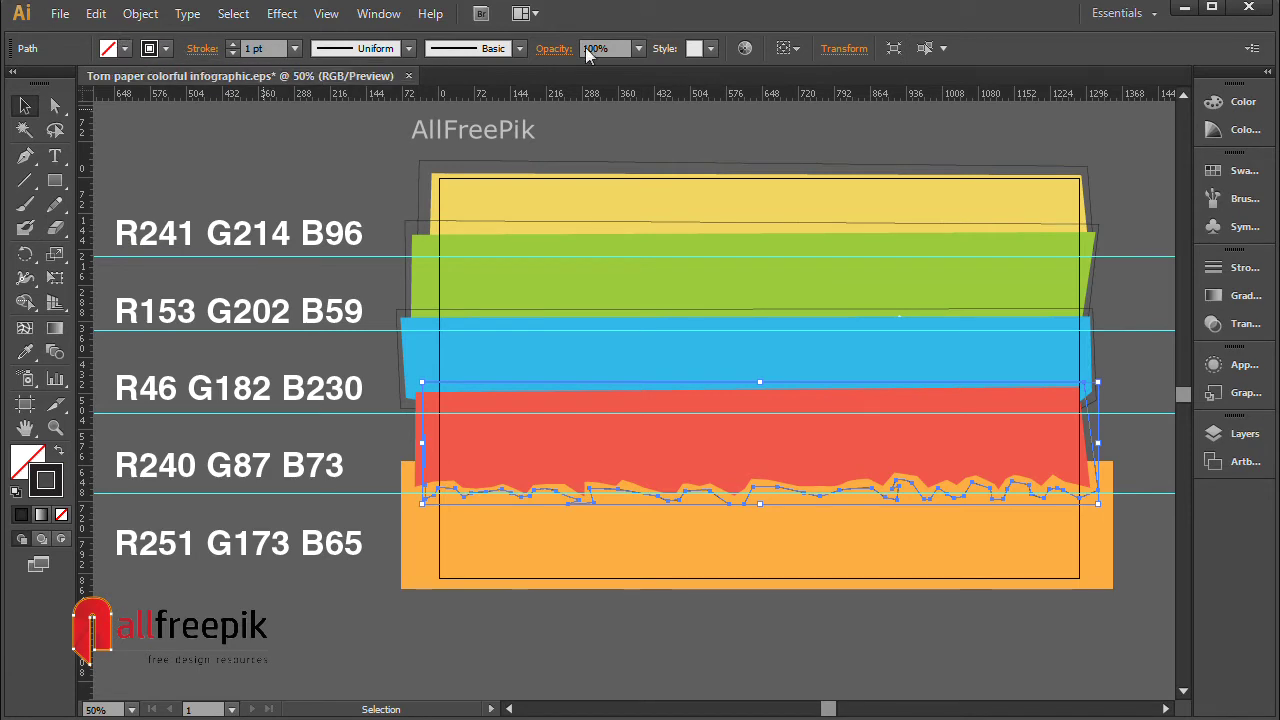
{"action": "left_click", "coordinate": [1228, 104]}
{"action": "left_click", "coordinate": [983, 129]}
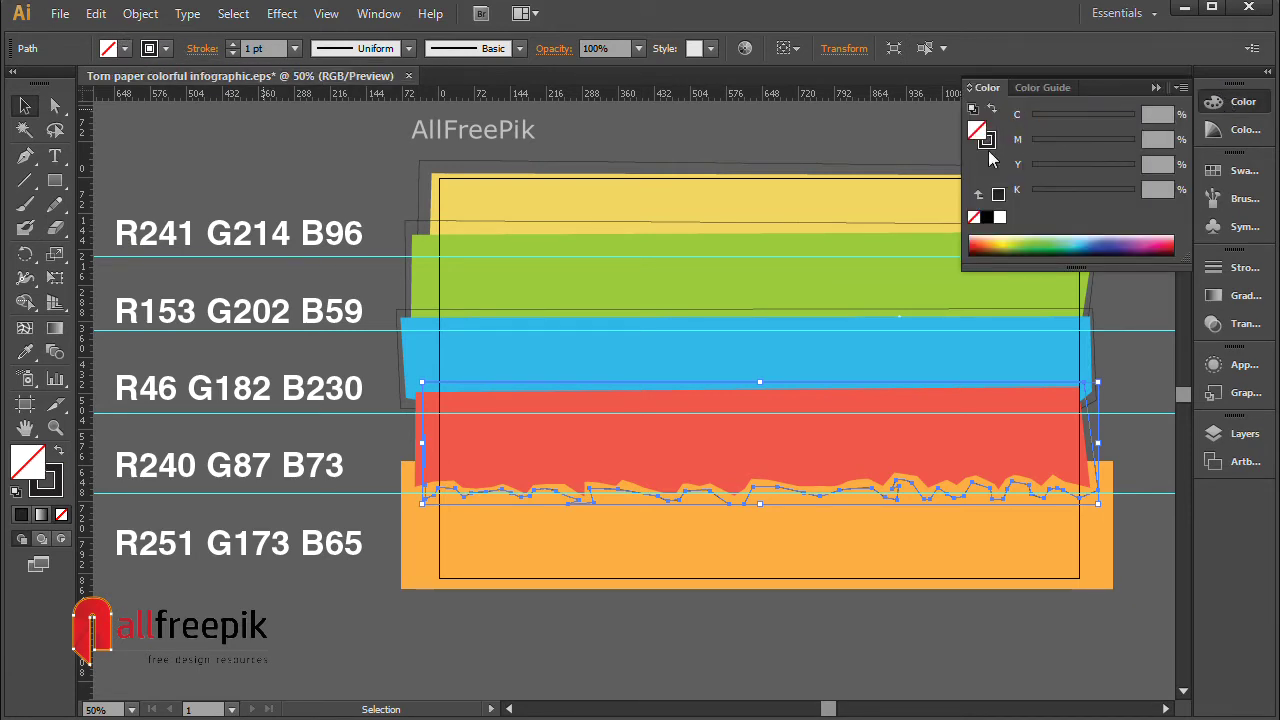
{"action": "left_click", "coordinate": [1000, 219]}
{"action": "left_click", "coordinate": [744, 607]}
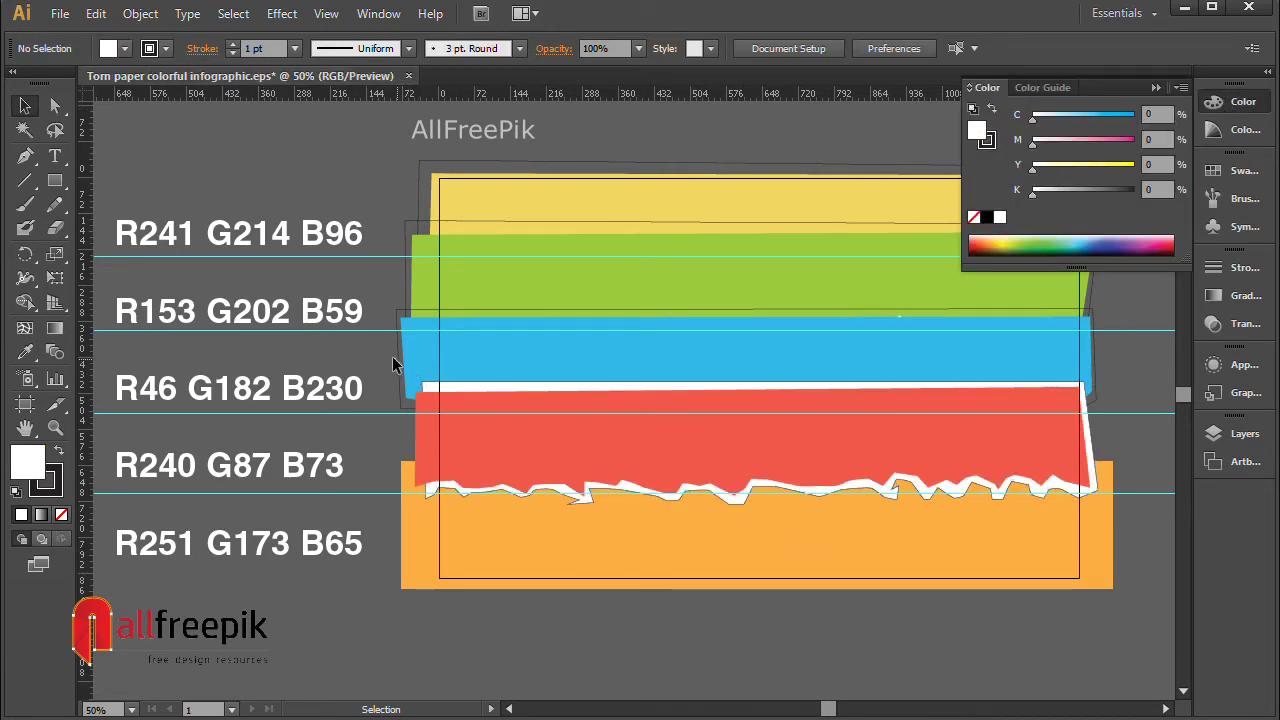
Step: Bring the blue strip in front of the red band and fill their torn edge white
{"action": "left_click", "coordinate": [418, 367]}
{"action": "right_click", "coordinate": [423, 366]}
{"action": "left_click", "coordinate": [437, 358]}
{"action": "left_click", "coordinate": [408, 416]}
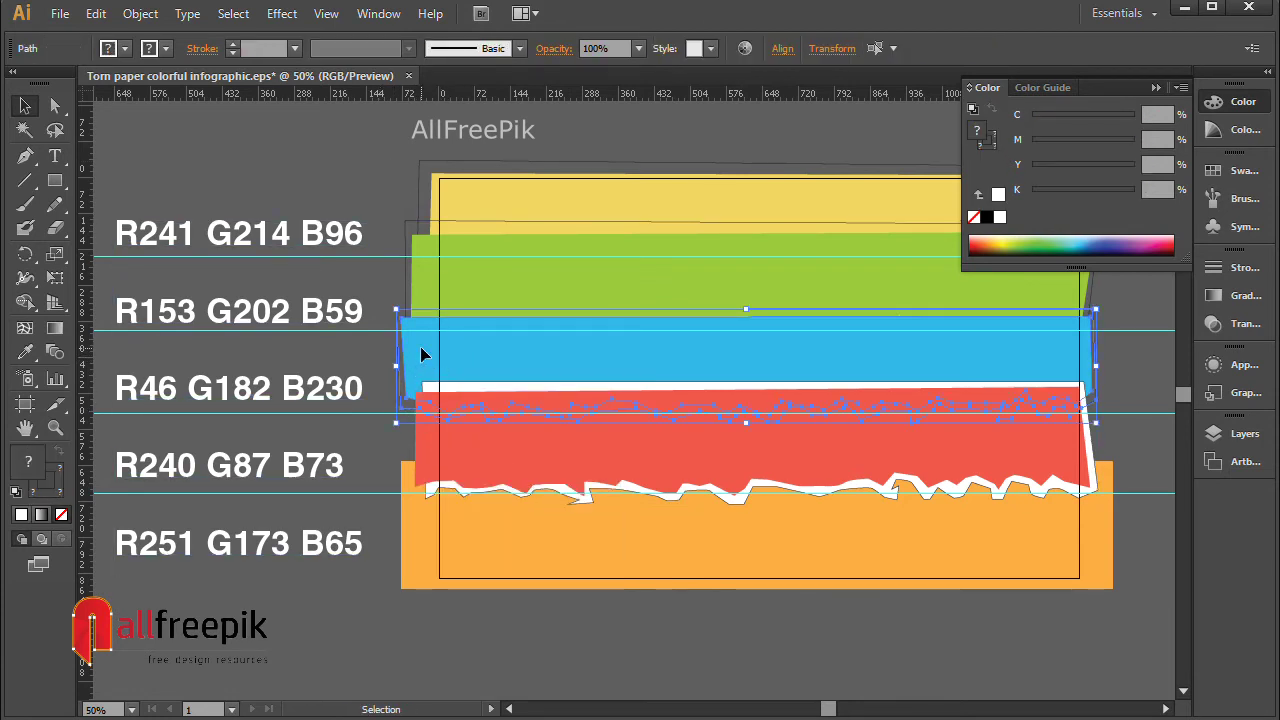
{"action": "right_click", "coordinate": [423, 352]}
{"action": "mouse_move", "coordinate": [528, 614]}
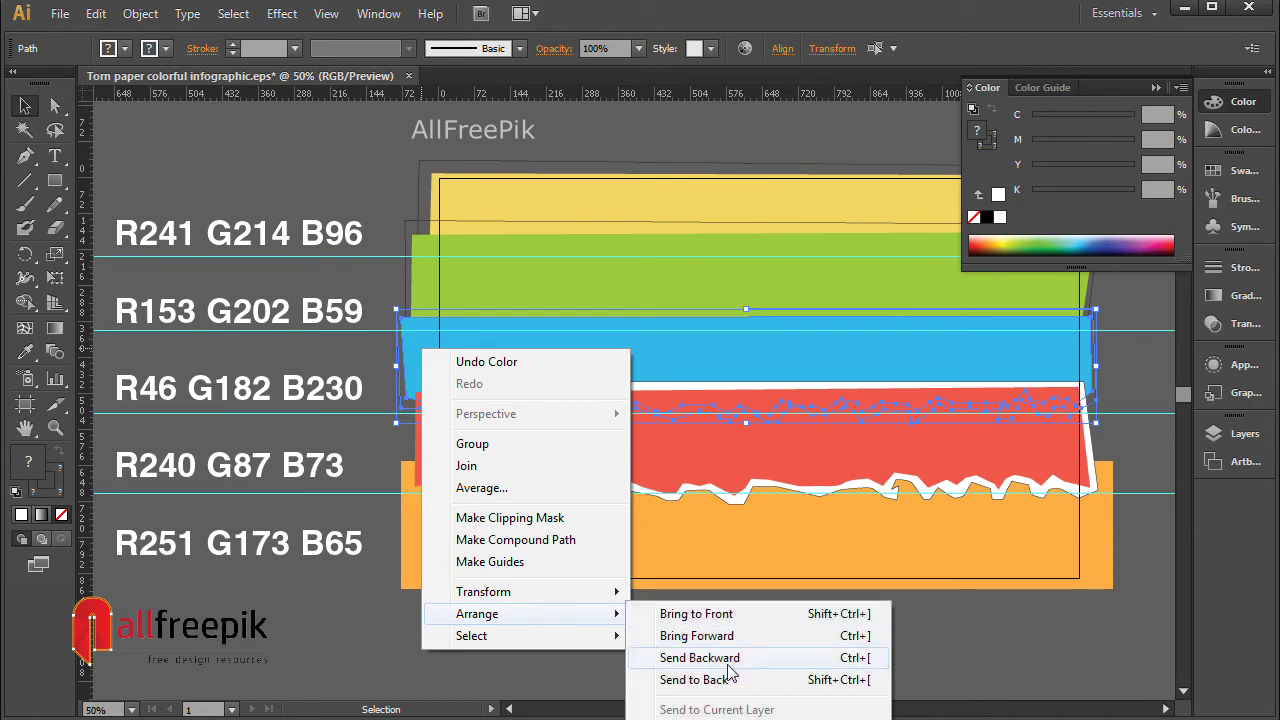
{"action": "left_click", "coordinate": [725, 617]}
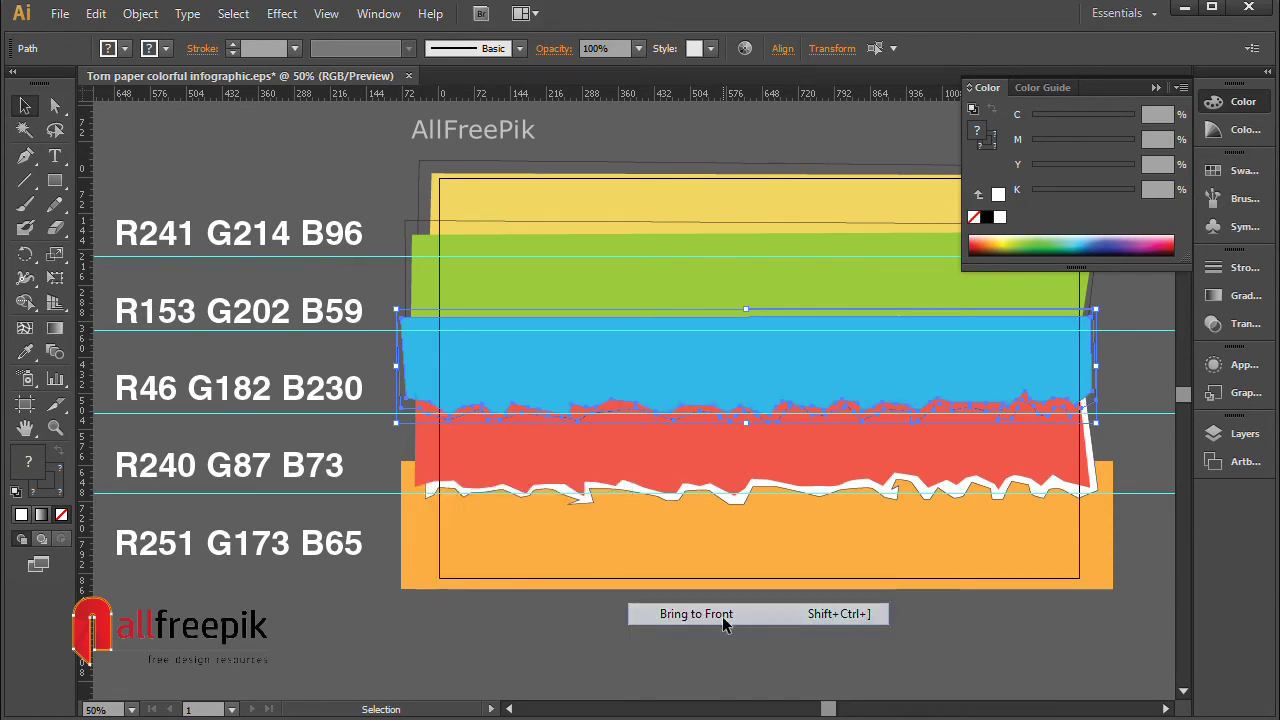
{"action": "left_click", "coordinate": [552, 654]}
{"action": "left_click", "coordinate": [408, 418]}
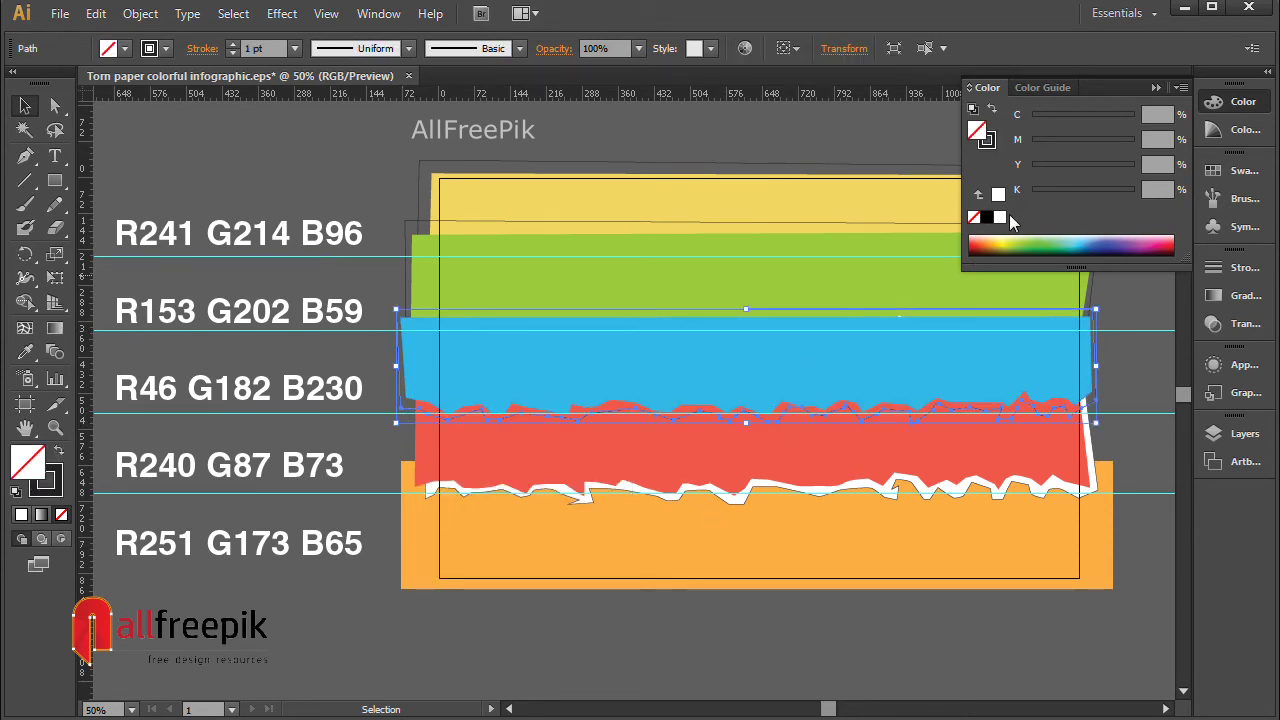
{"action": "left_click", "coordinate": [998, 217]}
{"action": "left_click", "coordinate": [603, 629]}
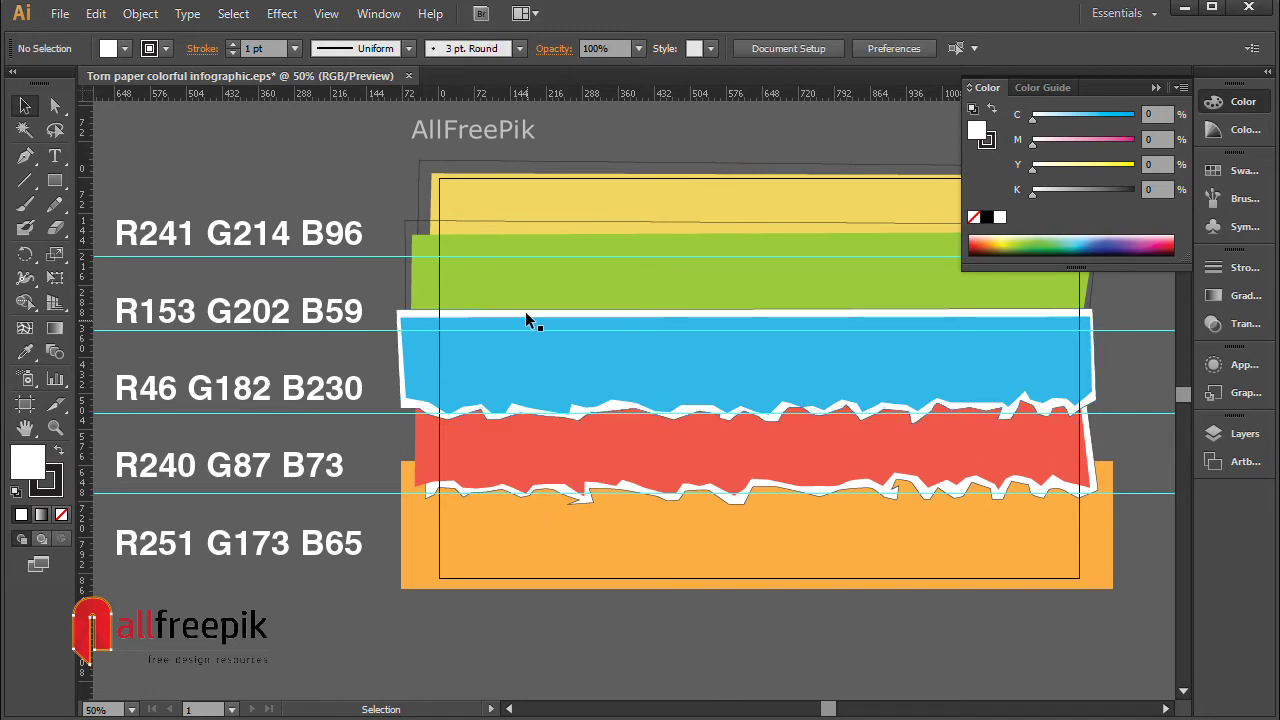
Step: Bring the green band's torn paths to the front and fill the edge under green white
{"action": "left_click", "coordinate": [413, 289]}
{"action": "left_click", "coordinate": [414, 289], "text": "shift"}
{"action": "right_click", "coordinate": [429, 280]}
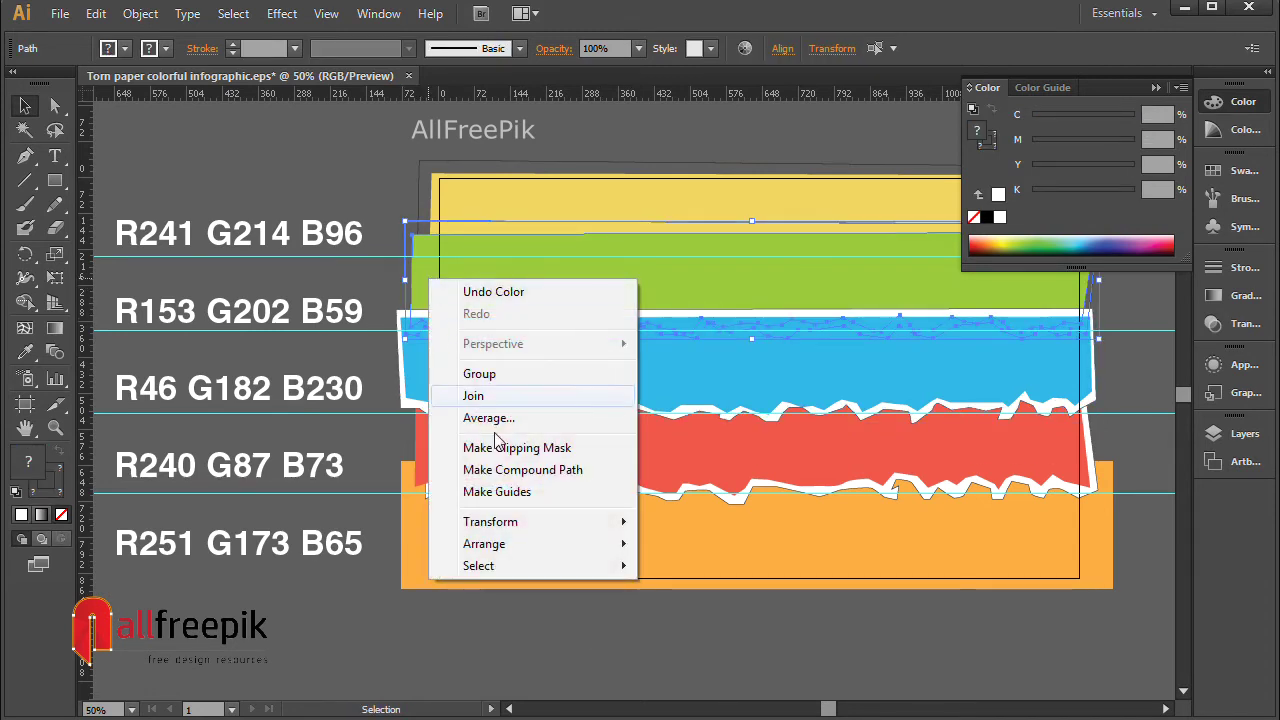
{"action": "mouse_move", "coordinate": [516, 543]}
{"action": "left_click", "coordinate": [710, 544]}
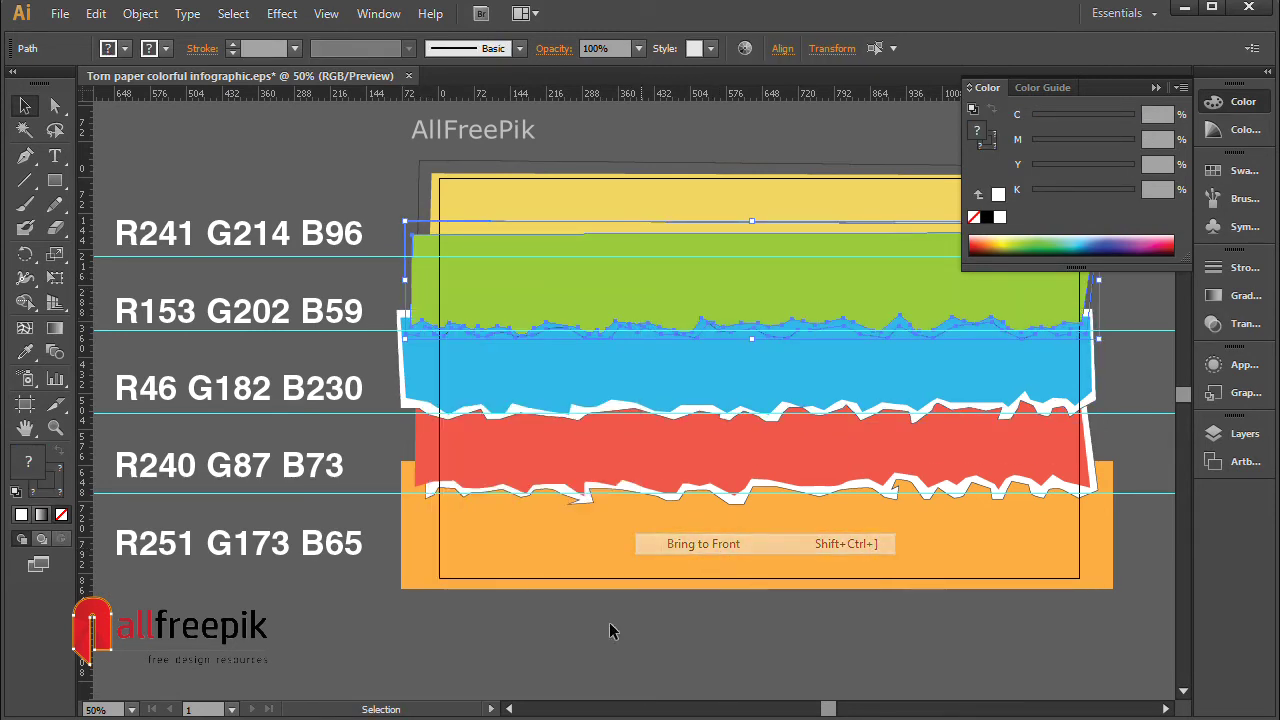
{"action": "left_click", "coordinate": [493, 662]}
{"action": "left_click", "coordinate": [418, 341]}
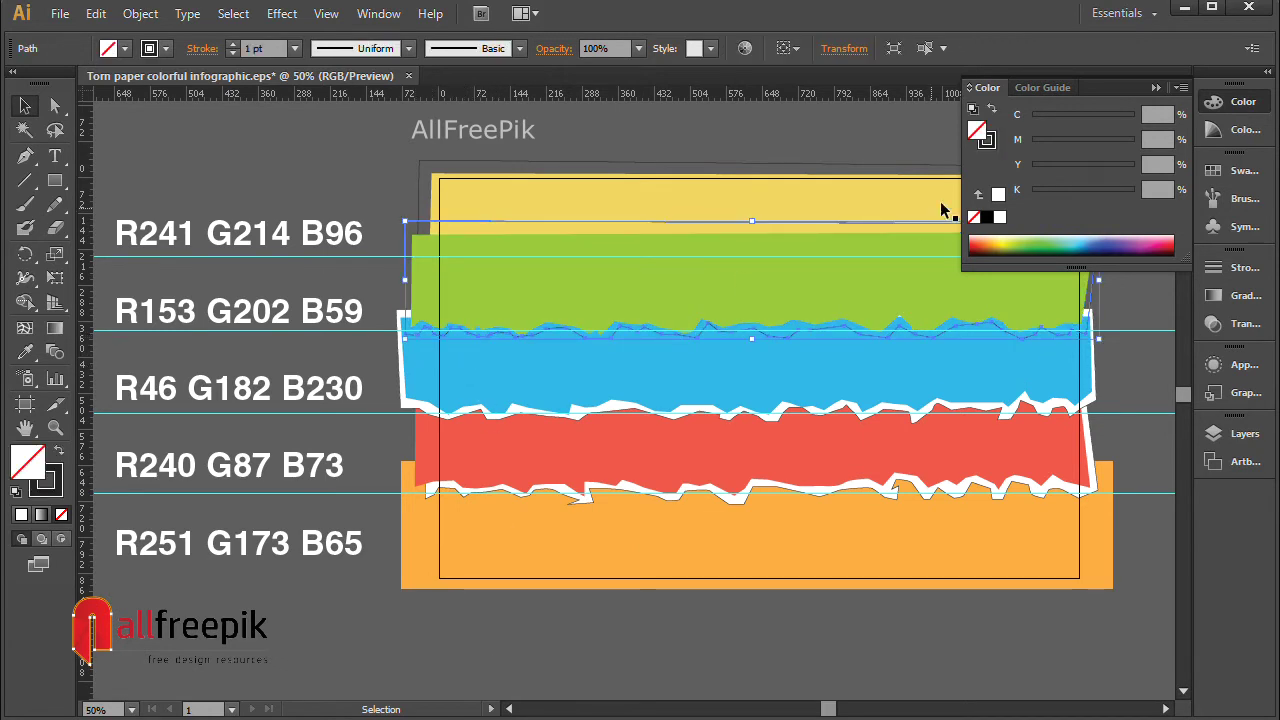
{"action": "left_click", "coordinate": [1000, 218]}
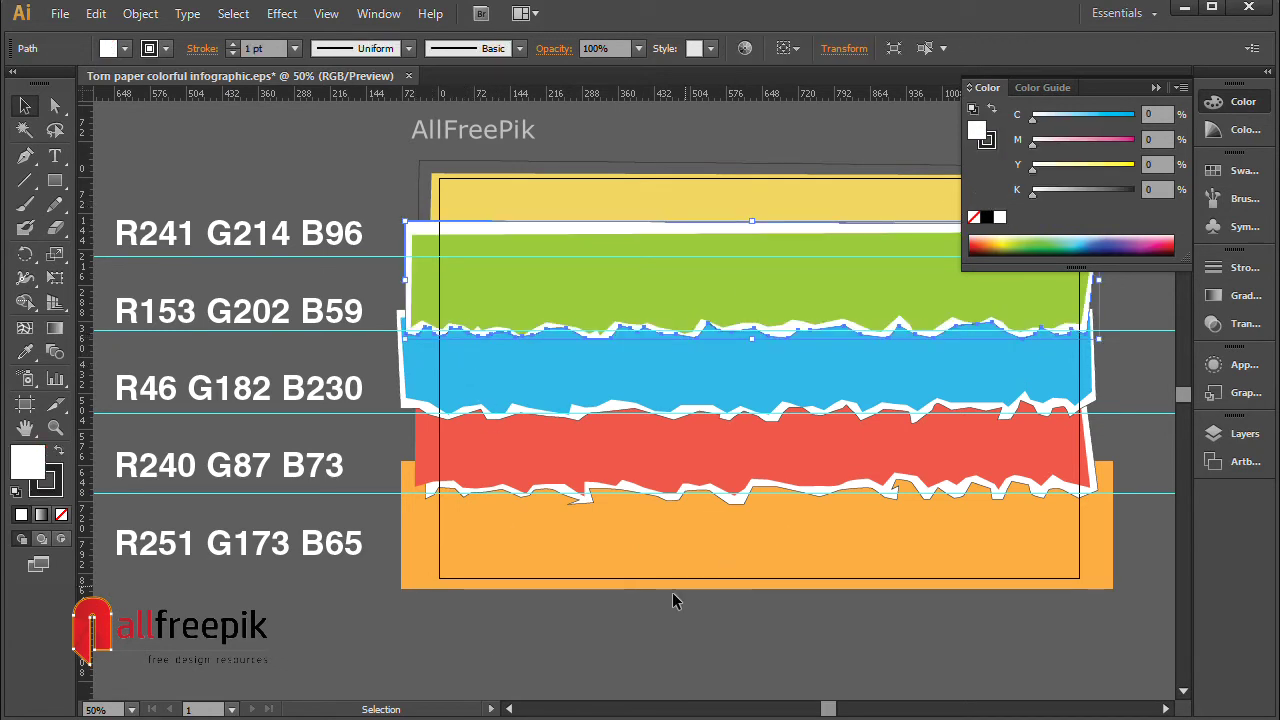
{"action": "left_click", "coordinate": [640, 641]}
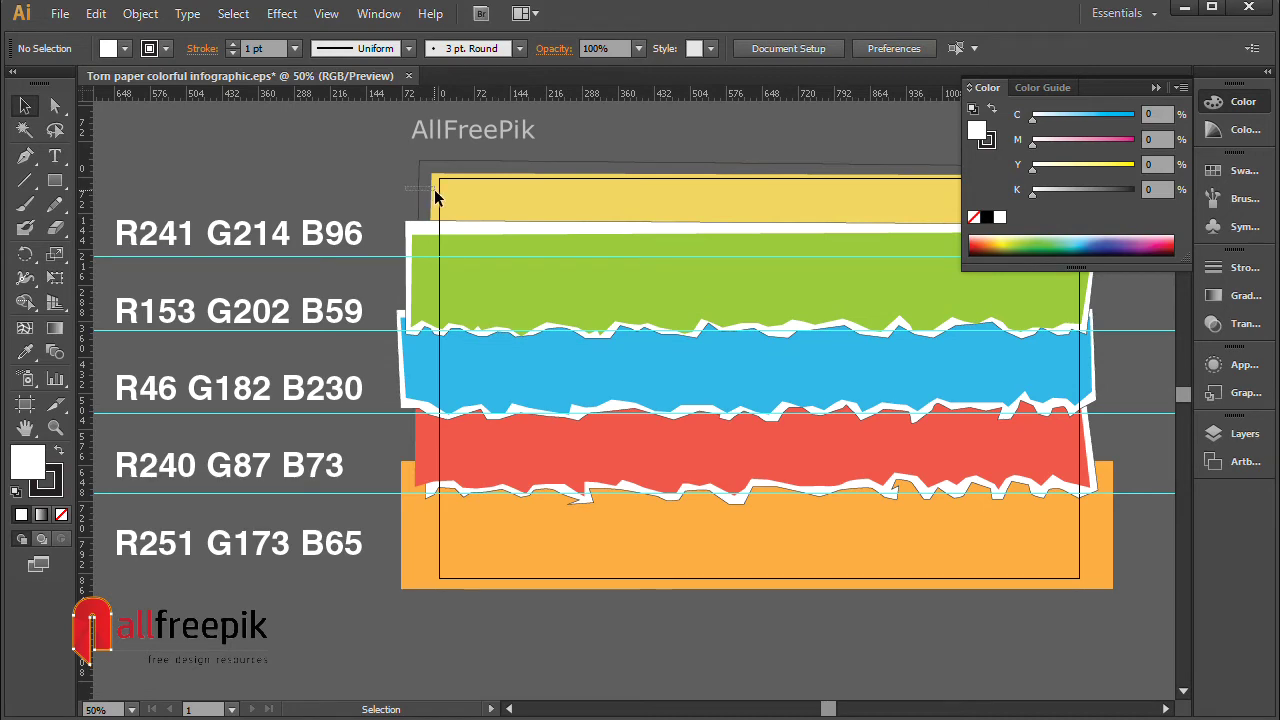
Step: Send the top torn path behind the yellow band and fill it white
{"action": "right_click", "coordinate": [434, 192]}
{"action": "mouse_move", "coordinate": [545, 467]}
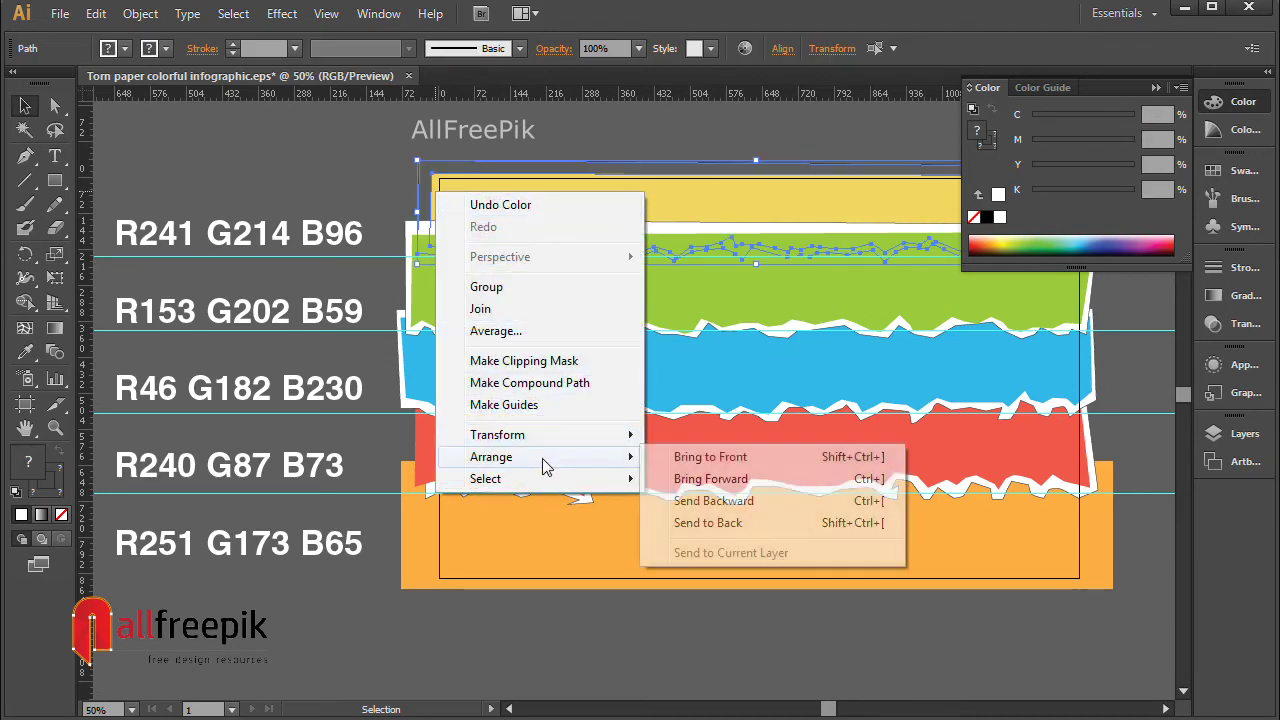
{"action": "left_click", "coordinate": [710, 527]}
{"action": "left_click", "coordinate": [600, 646]}
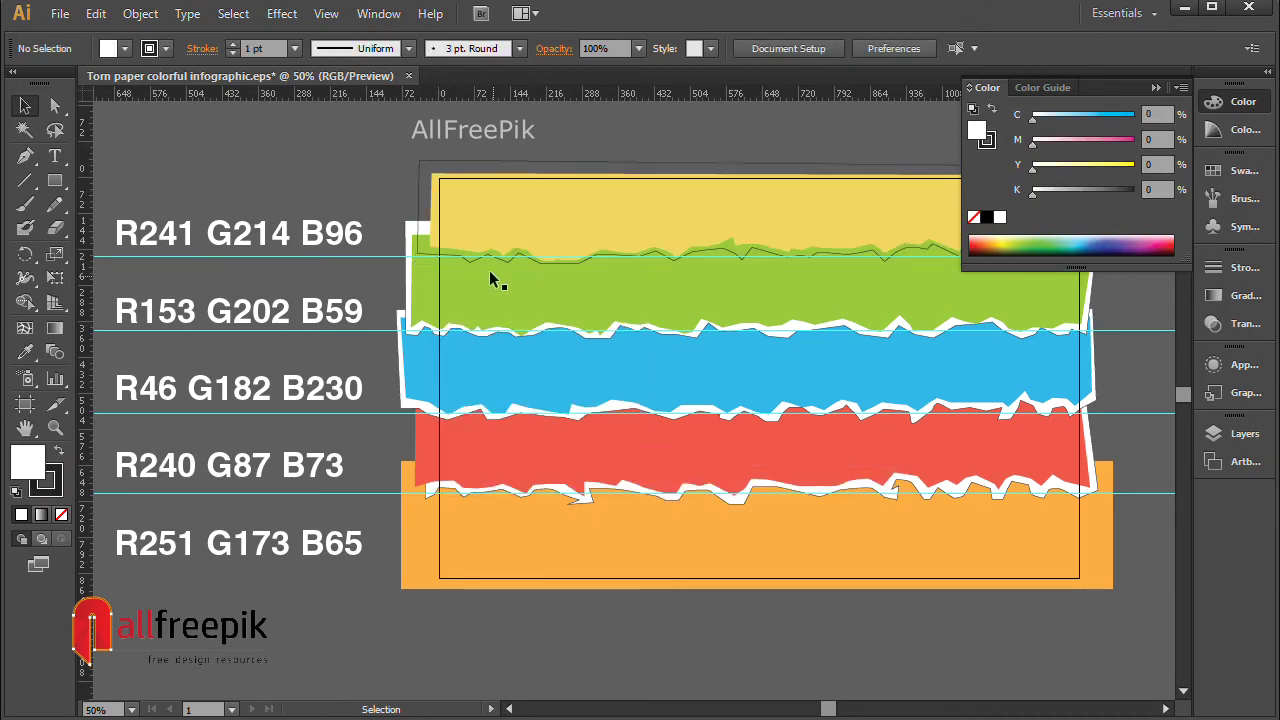
{"action": "left_click", "coordinate": [476, 266]}
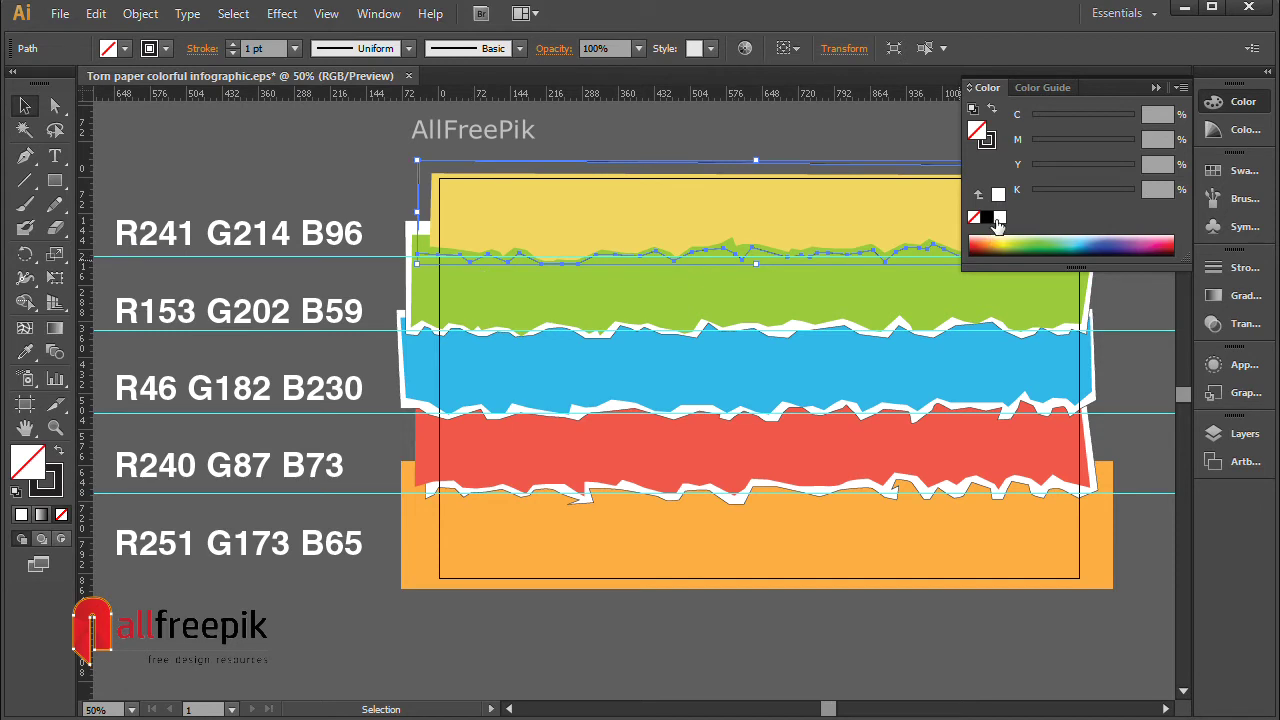
{"action": "left_click", "coordinate": [998, 218]}
{"action": "left_click", "coordinate": [625, 128]}
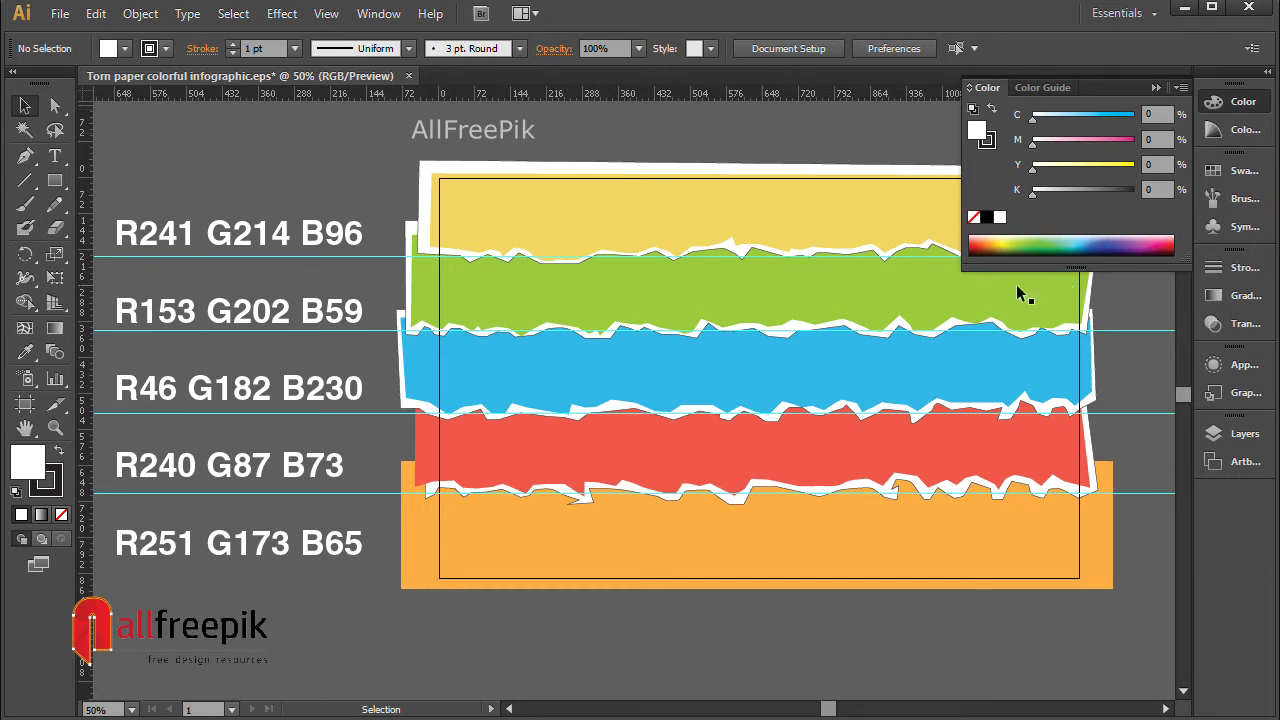
Step: Select the white backing paths behind the bands and set their stroke to None
{"action": "left_click", "coordinate": [1155, 88]}
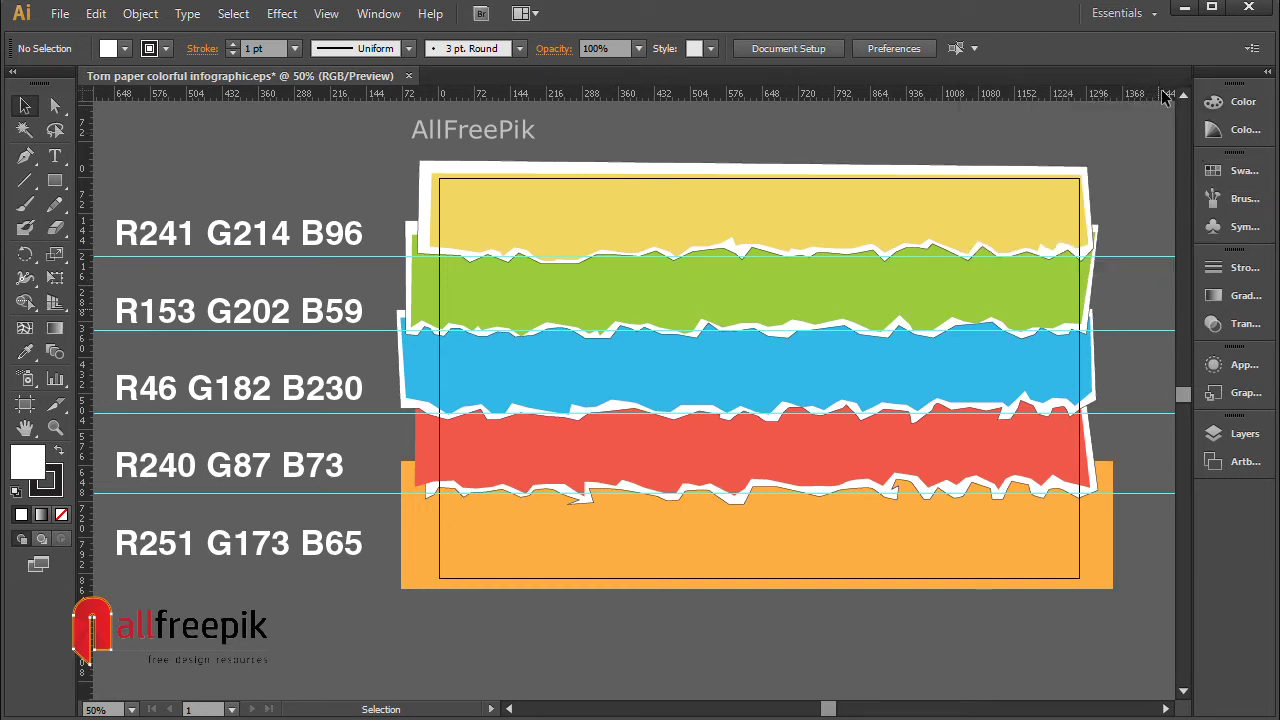
{"action": "scroll", "coordinate": [1003, 277], "scroll_direction": "right", "scroll_amount": 1}
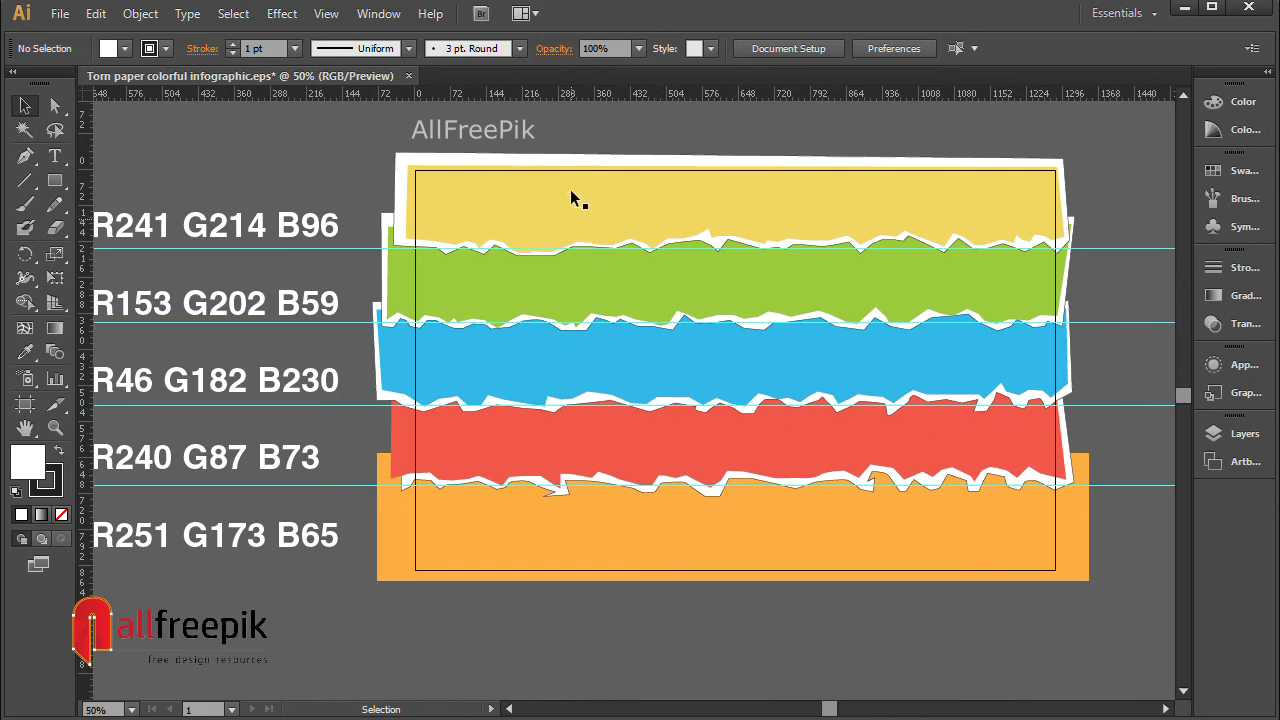
{"action": "left_click", "coordinate": [648, 258]}
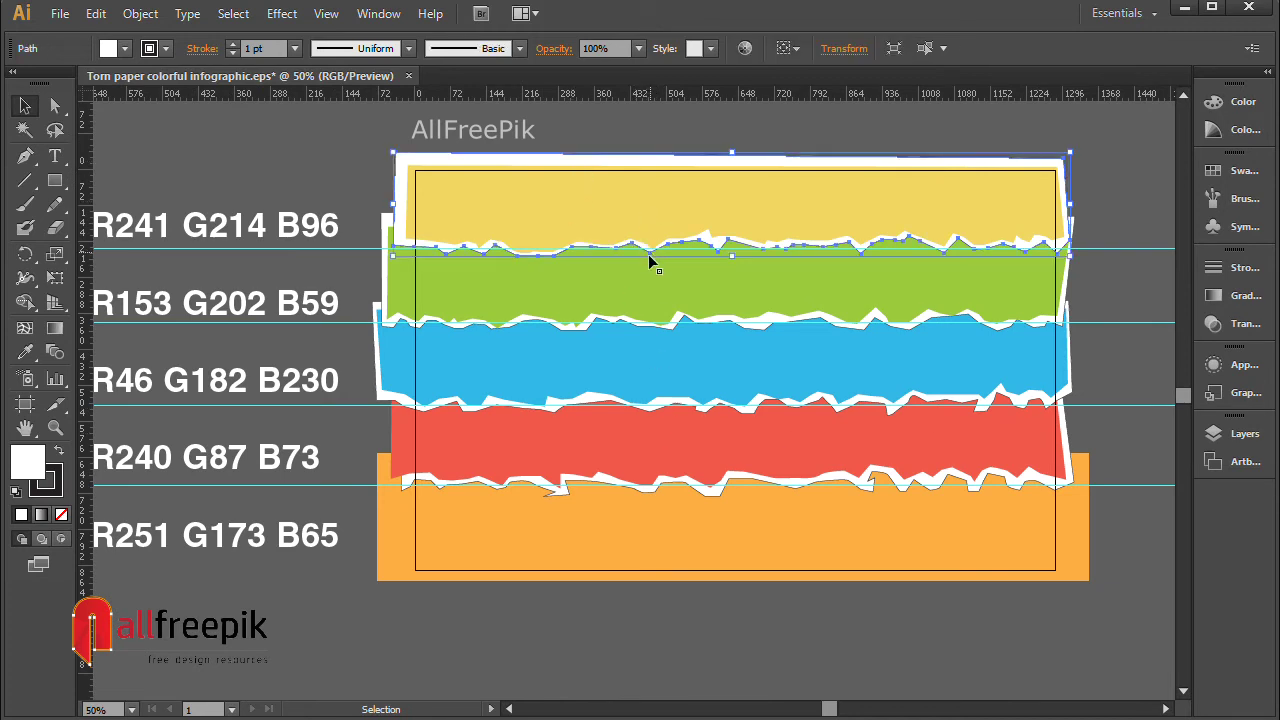
{"action": "left_click", "coordinate": [391, 332], "text": "shift"}
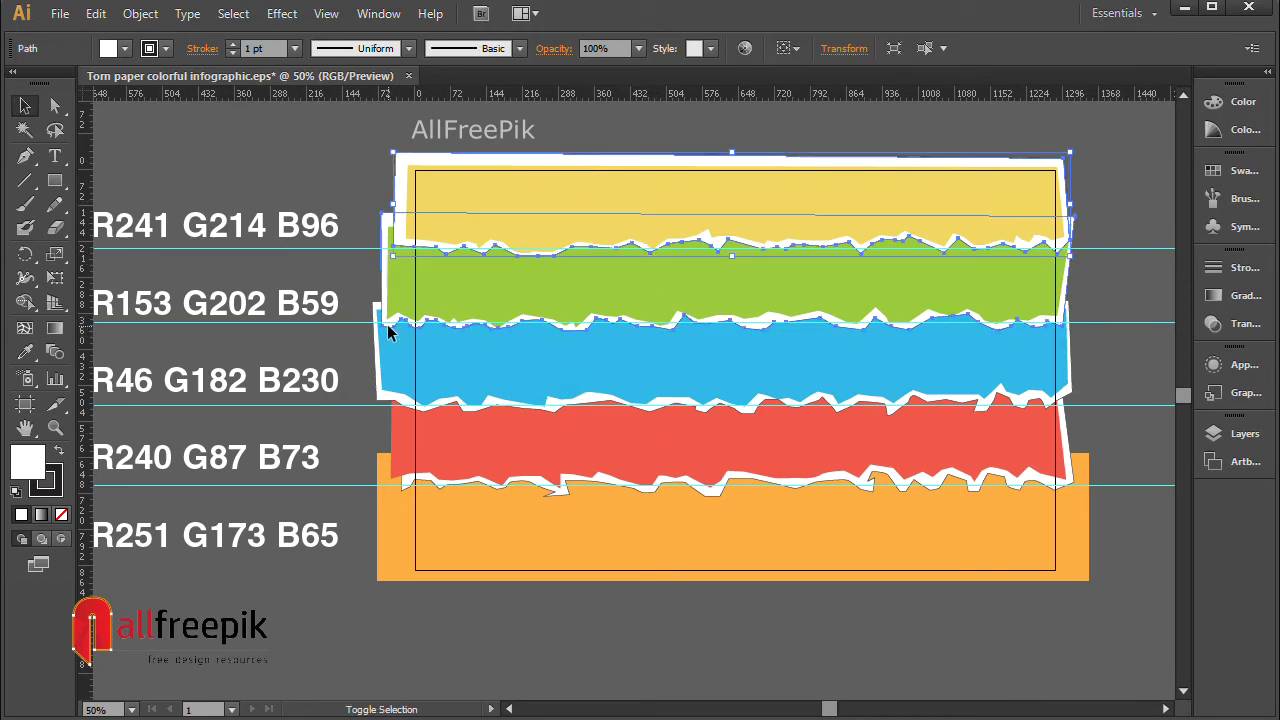
{"action": "left_click", "coordinate": [425, 414], "text": "shift"}
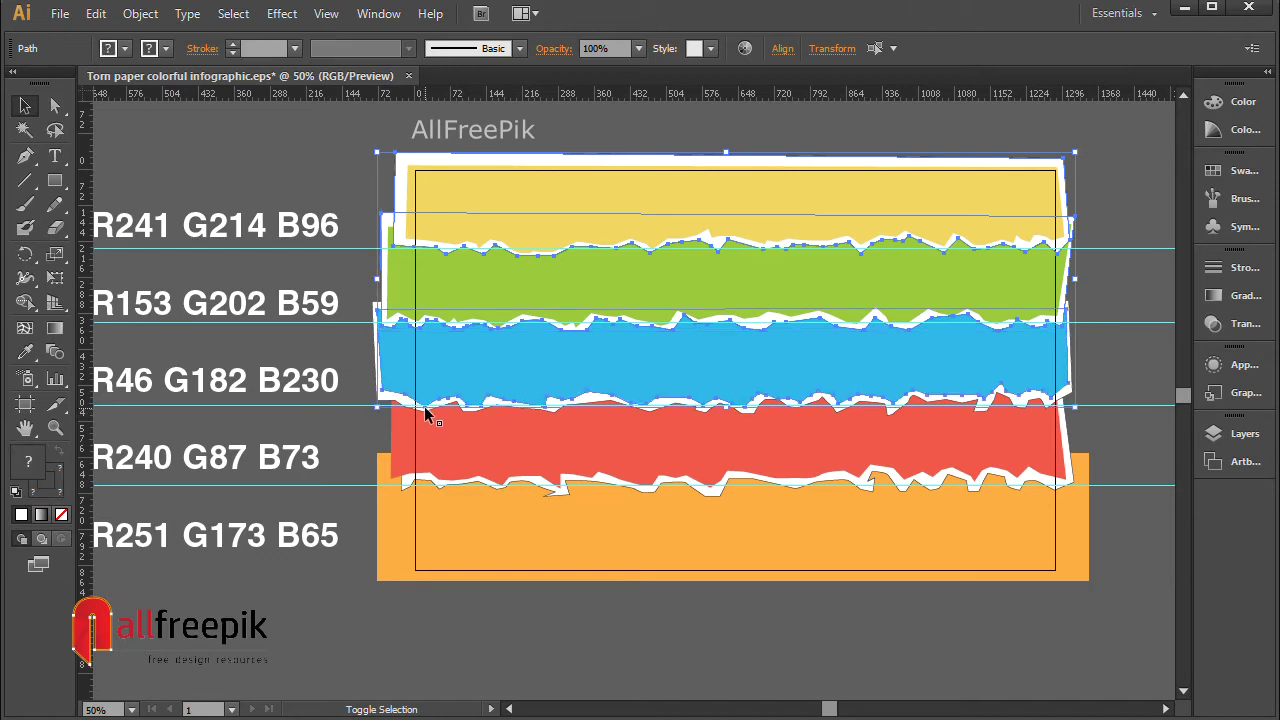
{"action": "left_click", "coordinate": [420, 404]}
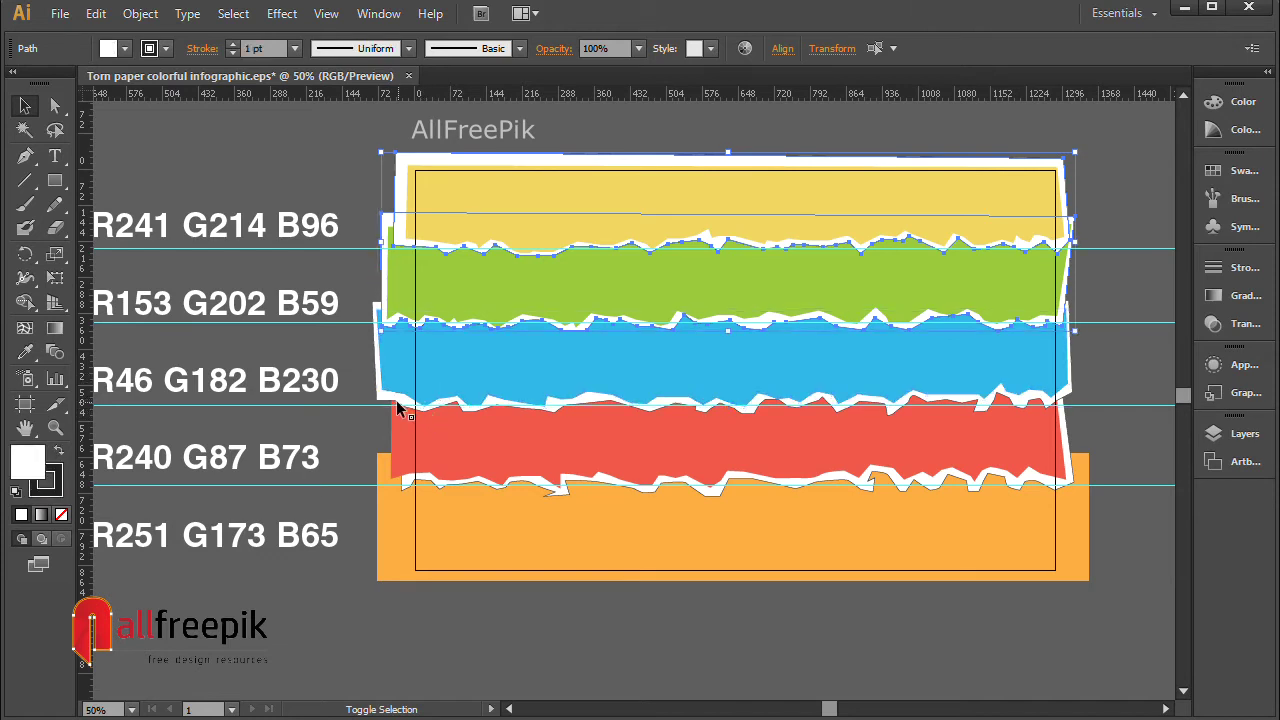
{"action": "left_click", "coordinate": [440, 495], "text": "shift"}
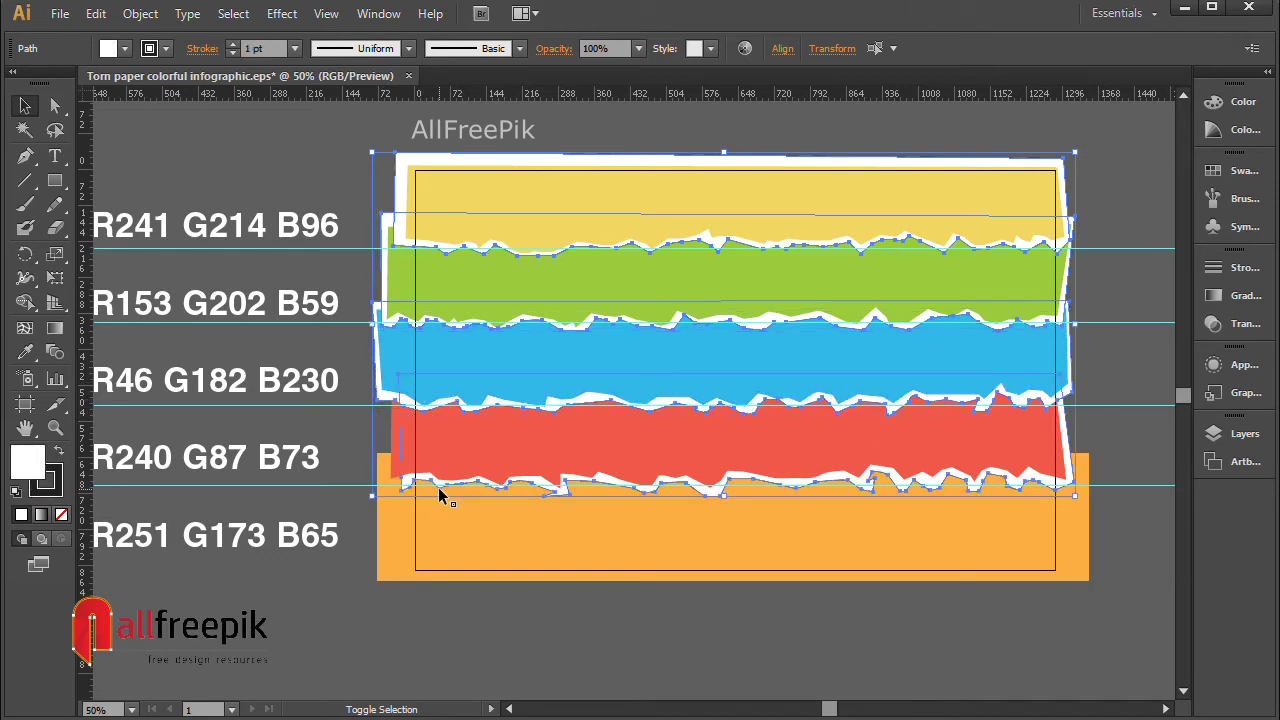
{"action": "left_click", "coordinate": [60, 485]}
{"action": "left_click", "coordinate": [61, 514]}
{"action": "left_click", "coordinate": [323, 147]}
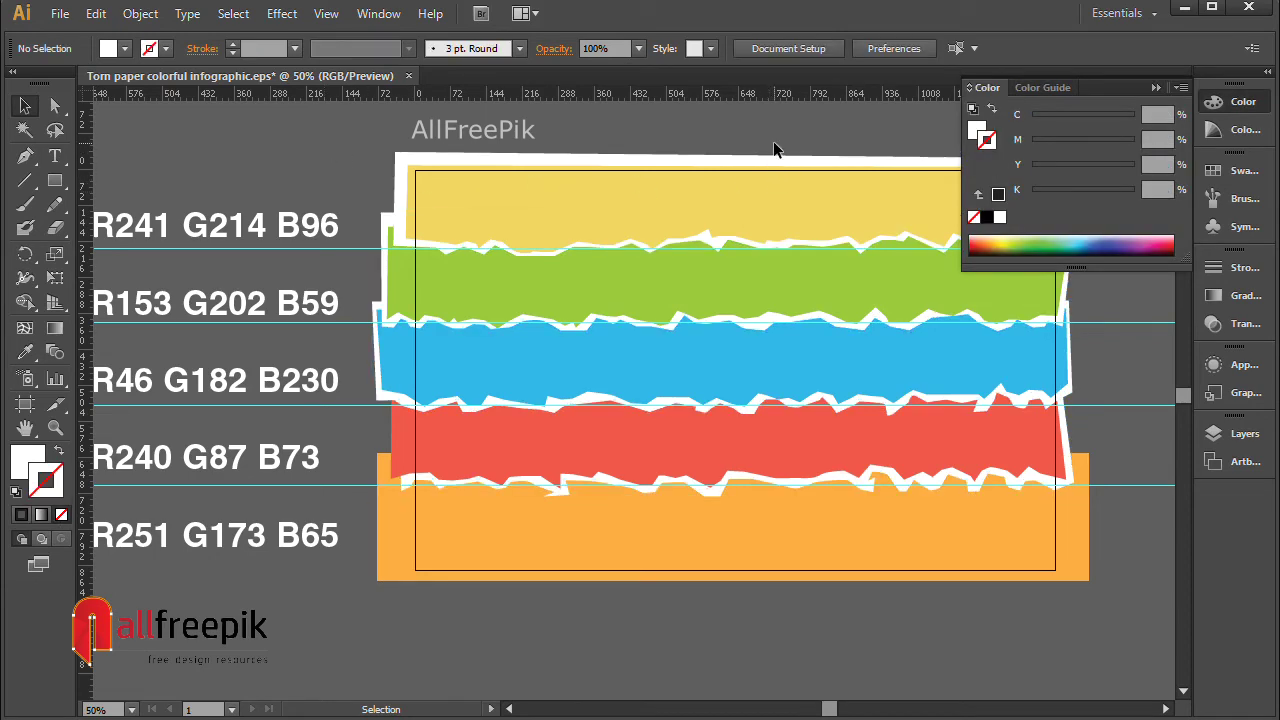
Step: Select the yellow band and switch to the Wrinkle tool
{"action": "left_click_drag", "start_coordinate": [775, 149], "coordinate": [898, 545]}
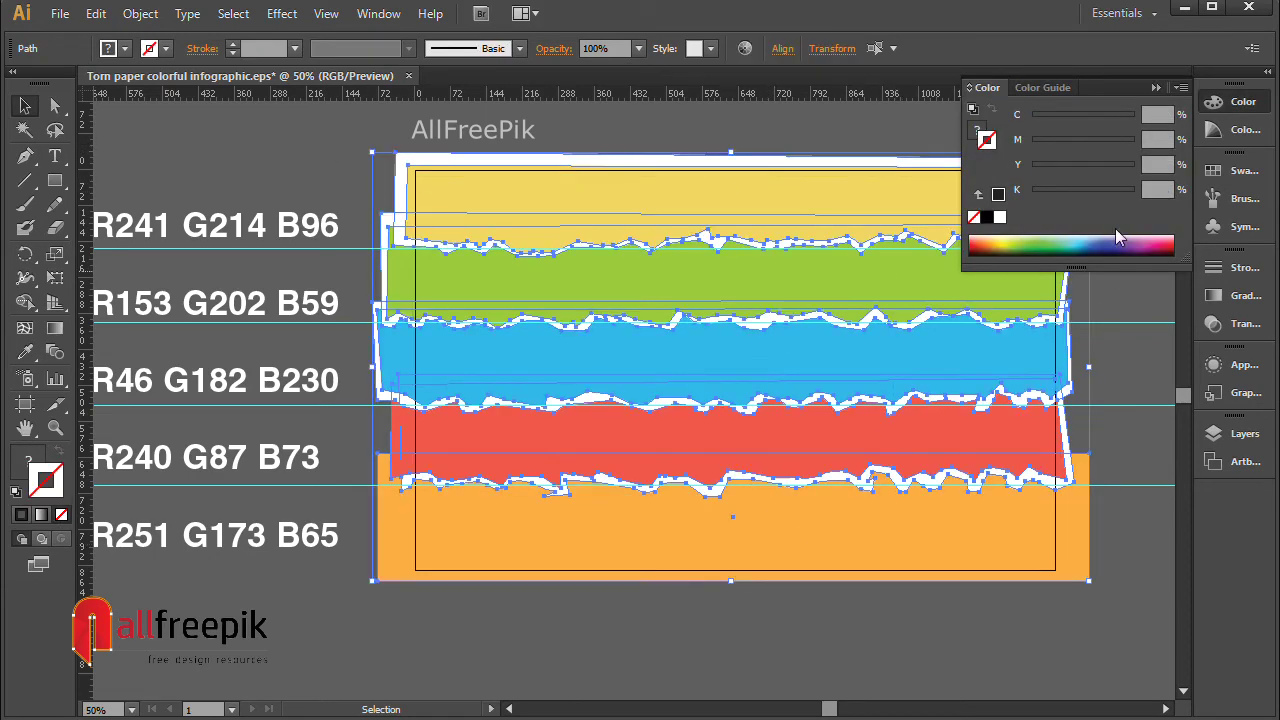
{"action": "left_click", "coordinate": [781, 143]}
{"action": "left_click", "coordinate": [665, 214]}
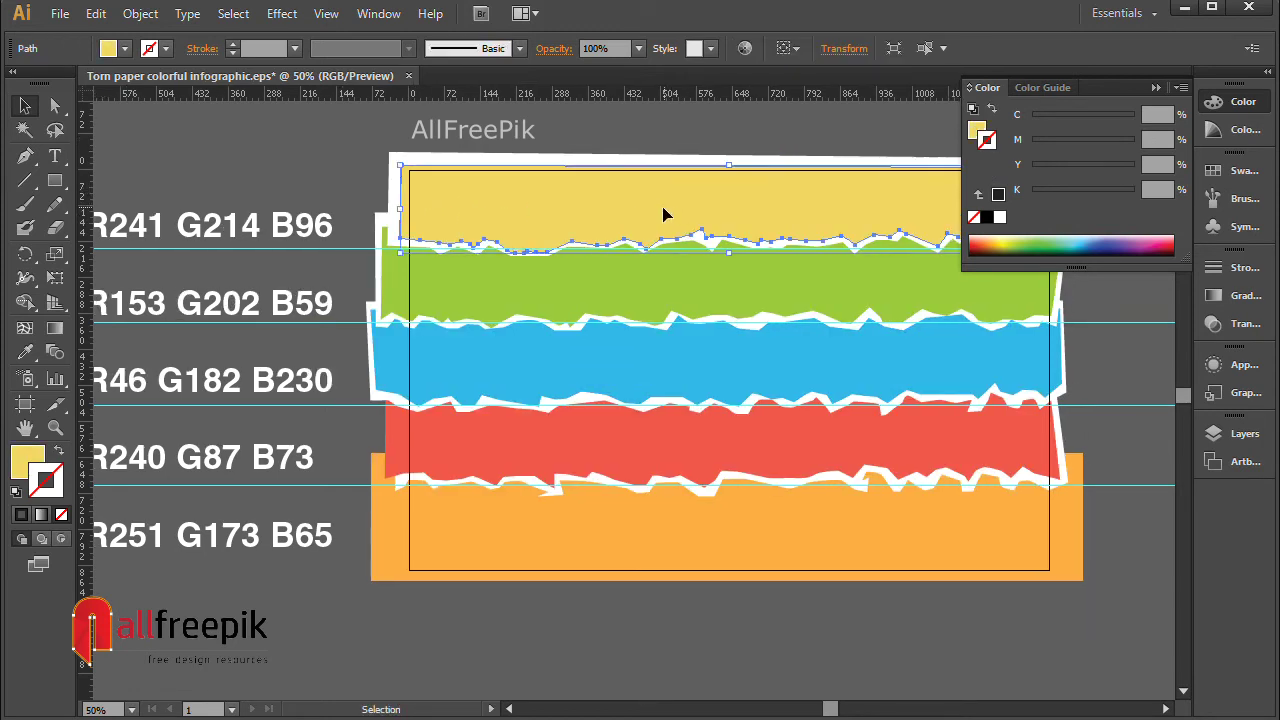
{"action": "left_click", "coordinate": [38, 458]}
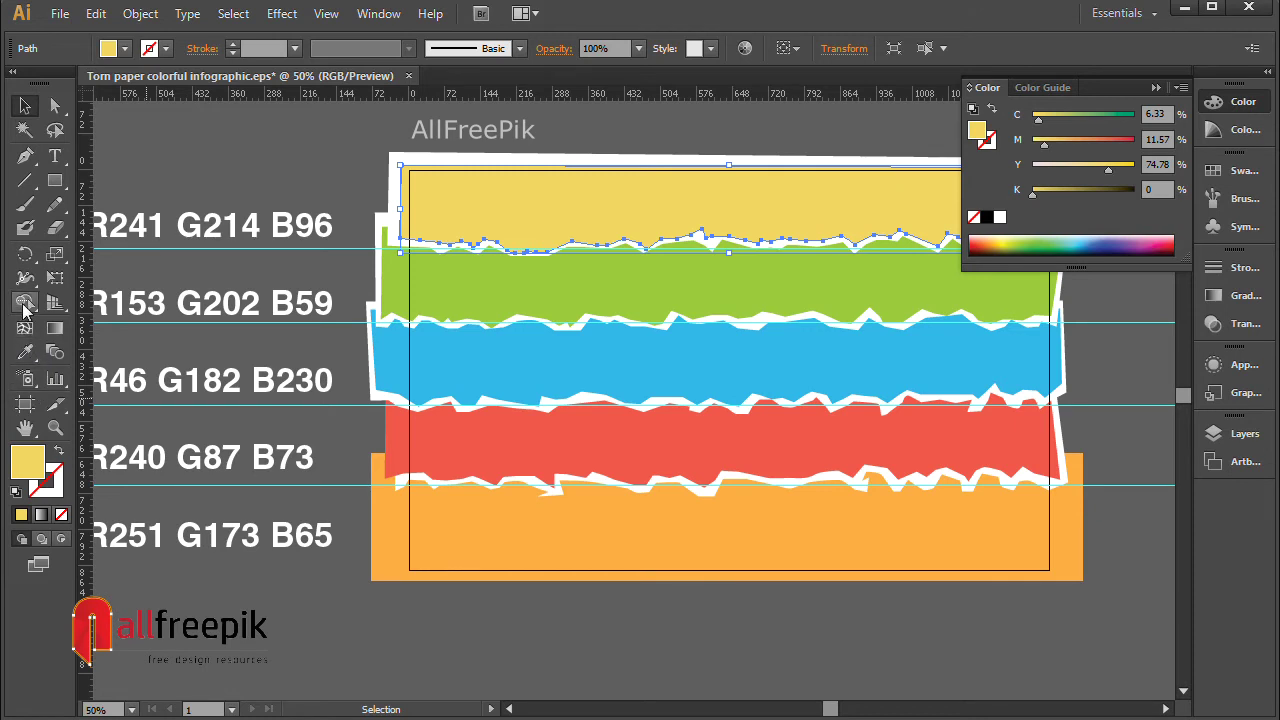
{"action": "left_click_drag", "start_coordinate": [27, 285], "coordinate": [103, 452]}
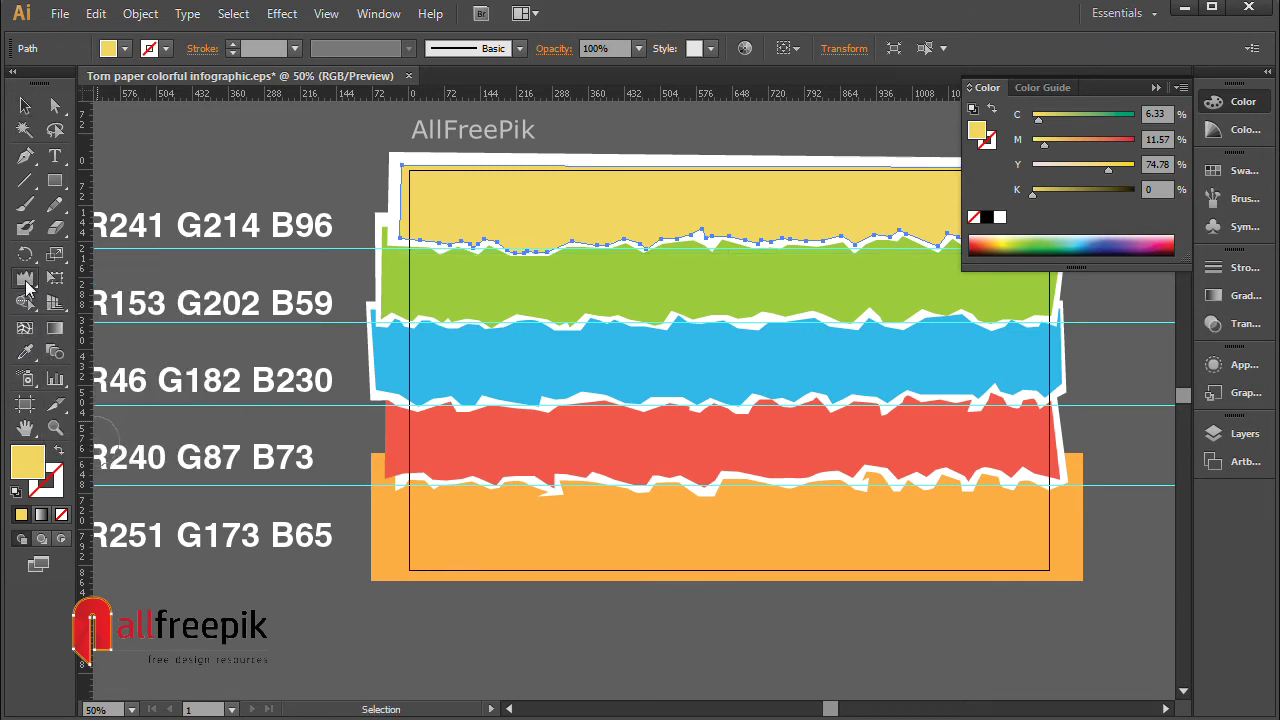
Step: Set the Wrinkle tool brush width and height to 50 px
{"action": "double_click", "coordinate": [26, 281]}
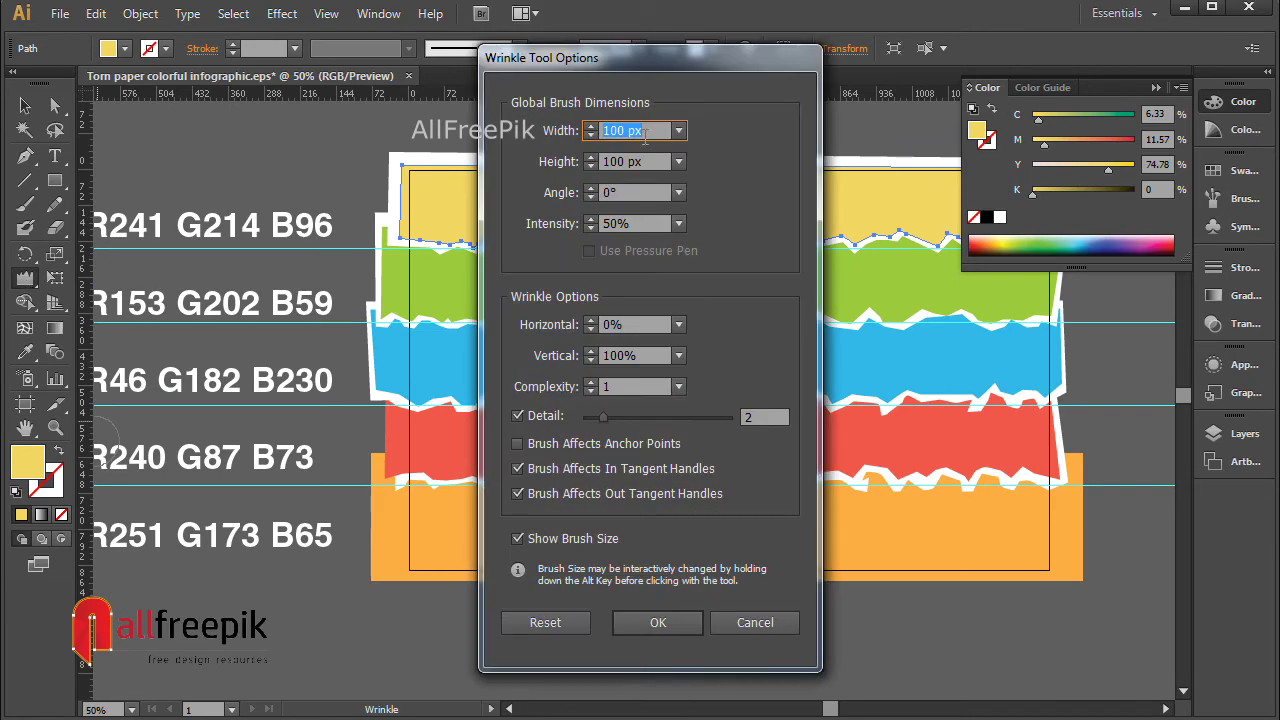
{"action": "type", "text": "50"}
{"action": "key", "text": "Tab"}
{"action": "type", "text": "50"}
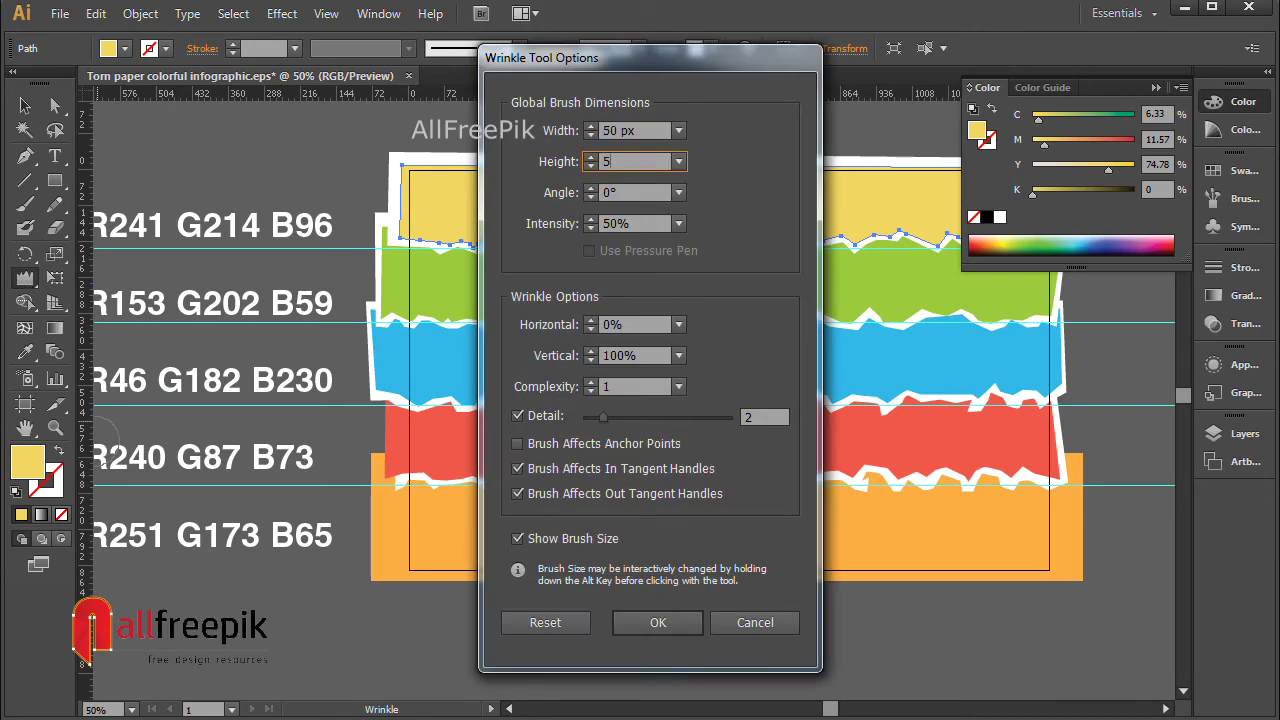
{"action": "key", "text": "Tab"}
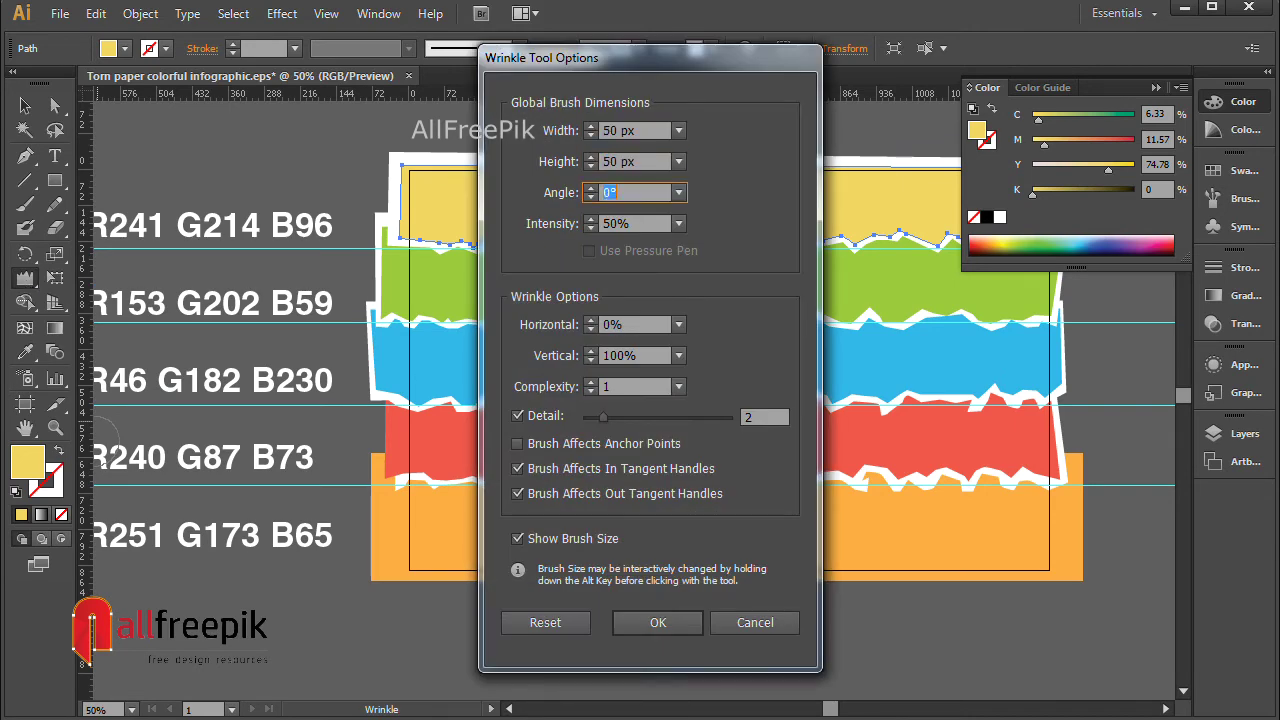
{"action": "left_click", "coordinate": [658, 618]}
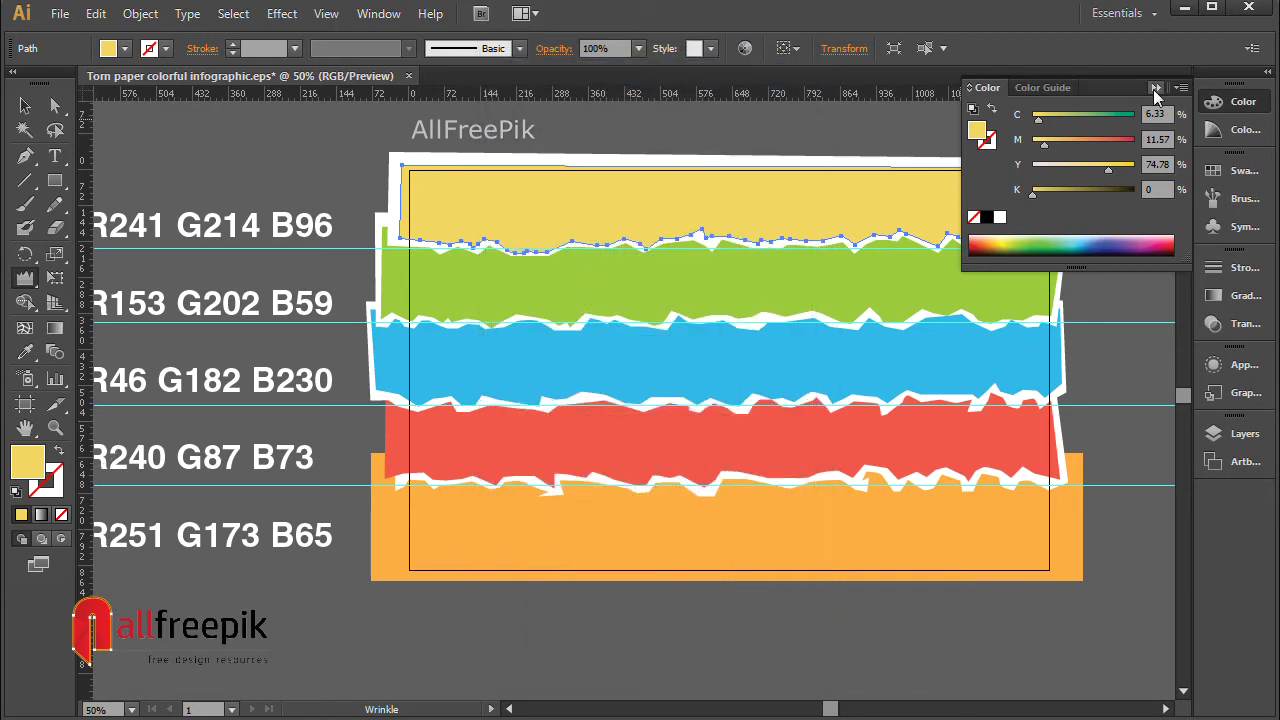
Step: Wrinkle the bottom edge of the yellow band and of the white strip beneath it
{"action": "left_click", "coordinate": [1156, 88]}
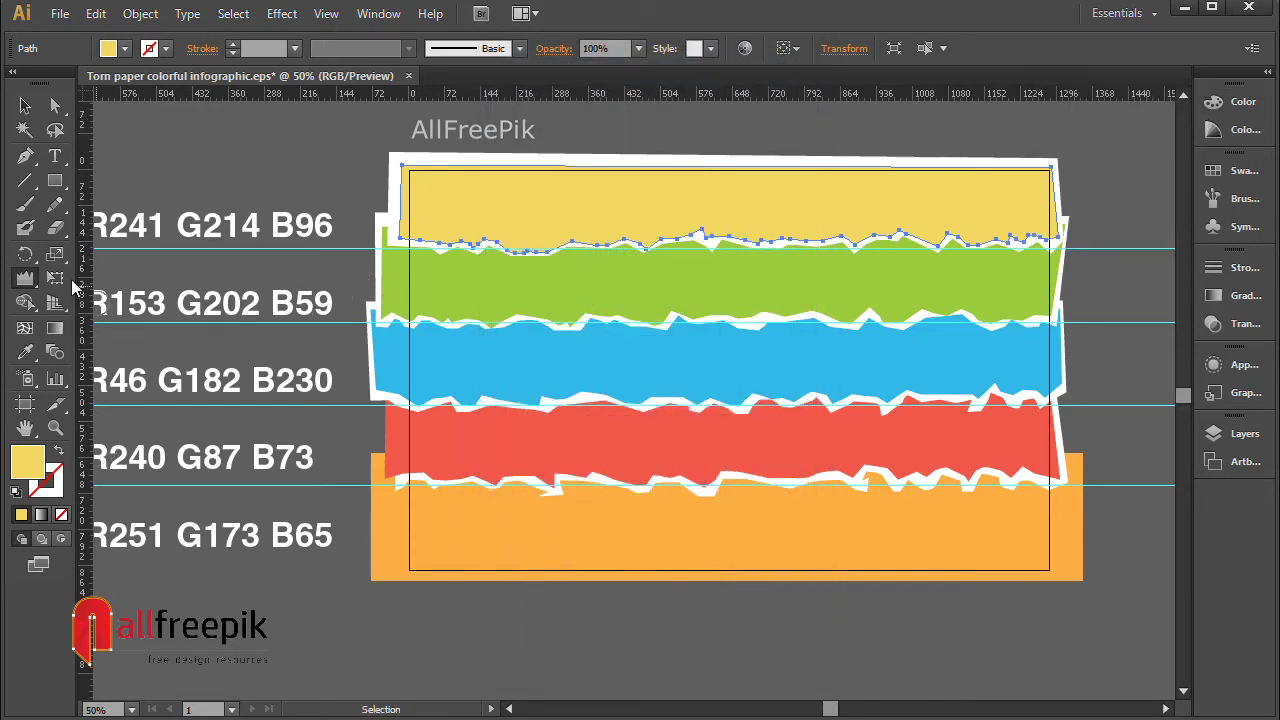
{"action": "mouse_move", "coordinate": [428, 240]}
{"action": "left_mouse_down"}
{"action": "mouse_move", "coordinate": [489, 226]}
{"action": "mouse_move", "coordinate": [514, 246]}
{"action": "mouse_move", "coordinate": [657, 240]}
{"action": "mouse_move", "coordinate": [700, 222]}
{"action": "mouse_move", "coordinate": [763, 237]}
{"action": "mouse_move", "coordinate": [1058, 232]}
{"action": "left_mouse_up"}
{"action": "left_click", "coordinate": [25, 105]}
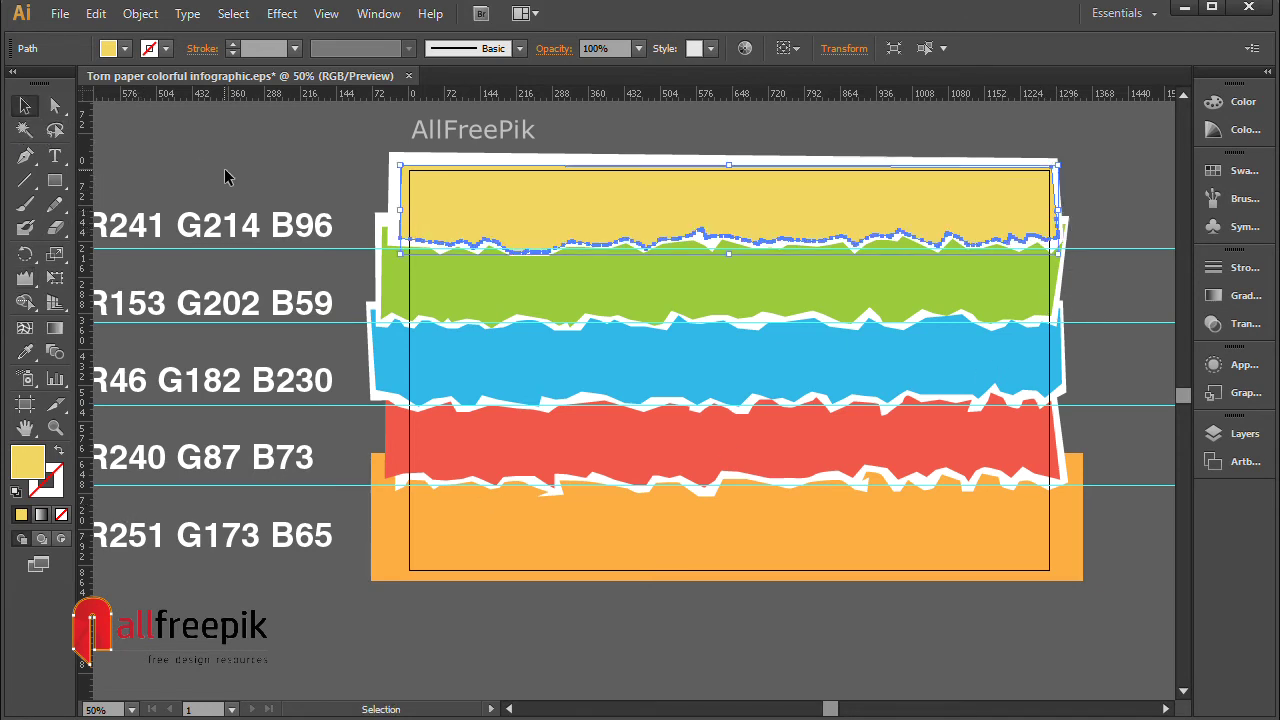
{"action": "left_click", "coordinate": [242, 176]}
{"action": "left_click", "coordinate": [407, 160]}
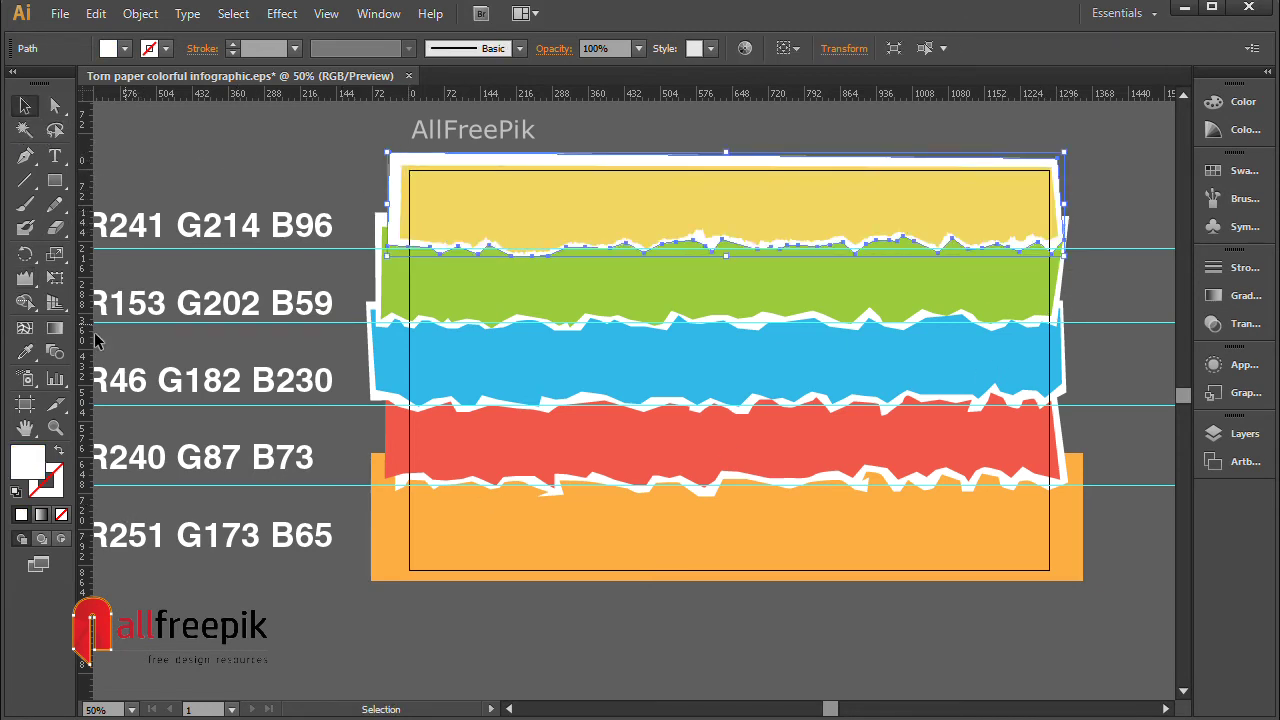
{"action": "left_click", "coordinate": [25, 278]}
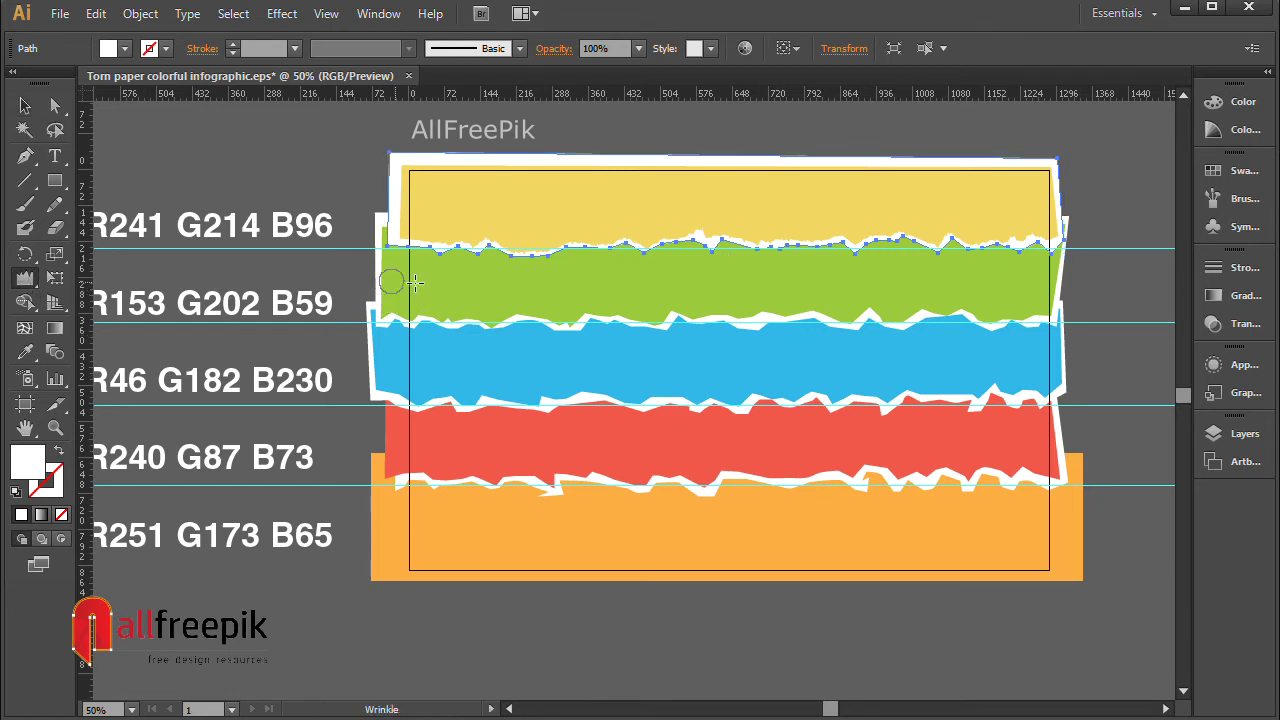
{"action": "mouse_move", "coordinate": [392, 282]}
{"action": "left_mouse_down"}
{"action": "mouse_move", "coordinate": [405, 246]}
{"action": "mouse_move", "coordinate": [558, 262]}
{"action": "mouse_move", "coordinate": [577, 241]}
{"action": "mouse_move", "coordinate": [825, 239]}
{"action": "mouse_move", "coordinate": [868, 253]}
{"action": "mouse_move", "coordinate": [912, 234]}
{"action": "mouse_move", "coordinate": [946, 251]}
{"action": "mouse_move", "coordinate": [968, 232]}
{"action": "mouse_move", "coordinate": [1062, 244]}
{"action": "left_mouse_up"}
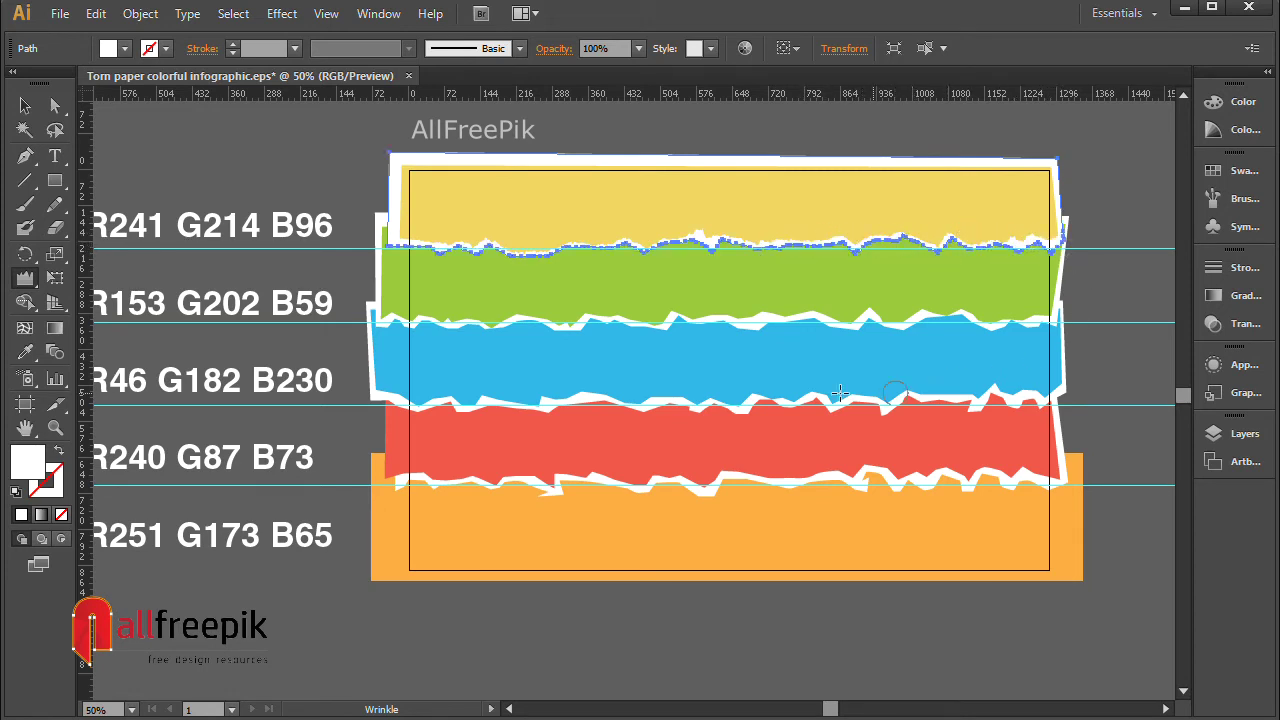
Step: Roughen the green band's lower torn edge with the Wrinkle tool
{"action": "left_click", "coordinate": [26, 130]}
{"action": "left_click", "coordinate": [276, 160]}
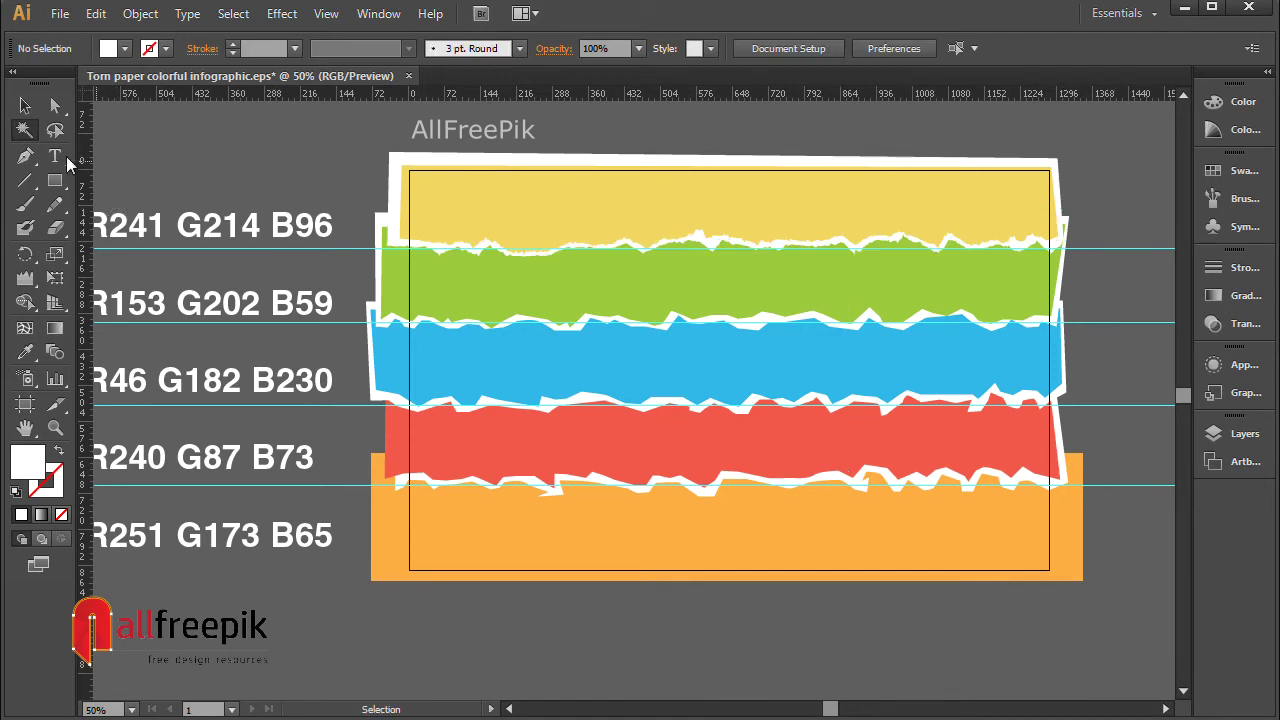
{"action": "left_click", "coordinate": [444, 280]}
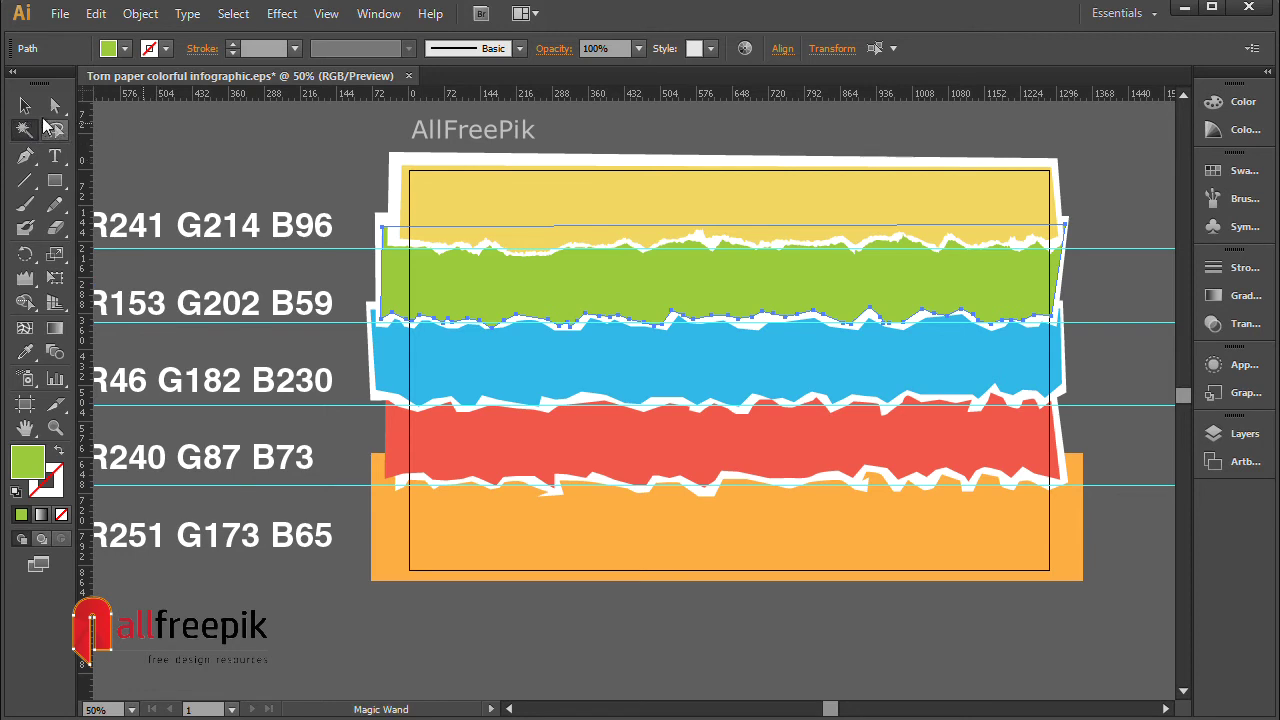
{"action": "left_click", "coordinate": [25, 105]}
{"action": "left_click", "coordinate": [183, 137]}
{"action": "left_click", "coordinate": [486, 289]}
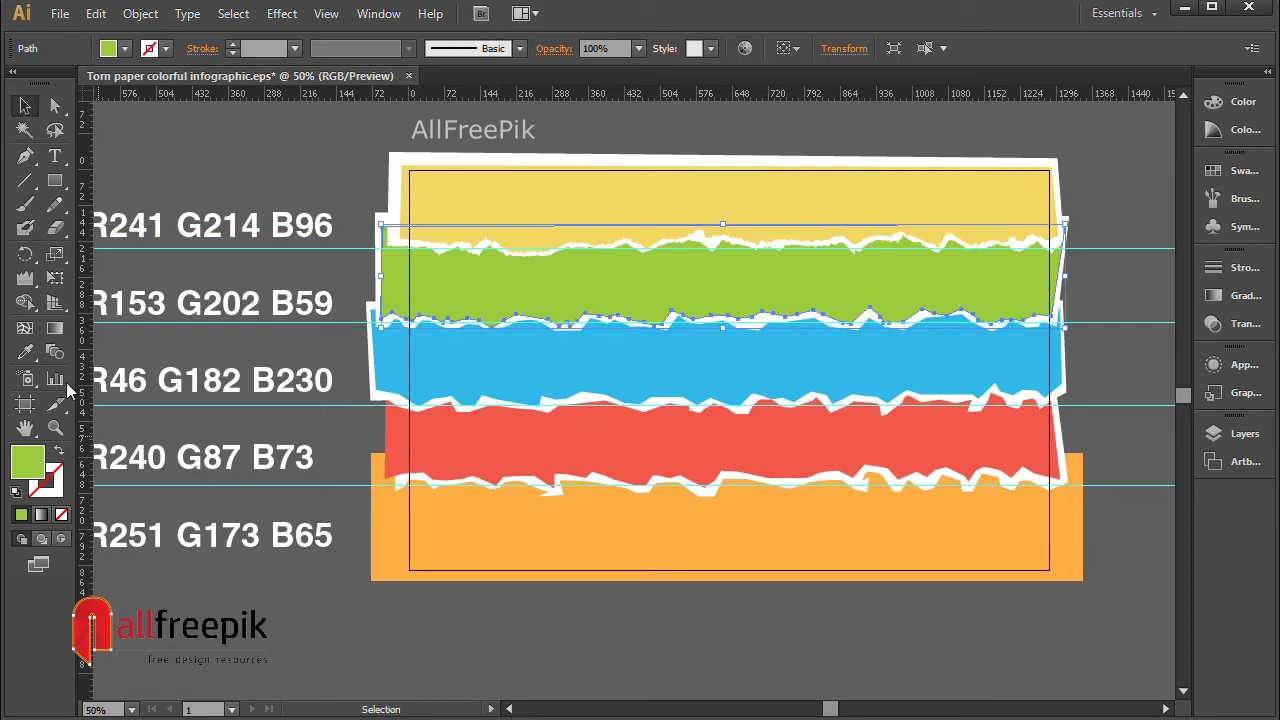
{"action": "left_click", "coordinate": [25, 278]}
{"action": "mouse_move", "coordinate": [389, 333]}
{"action": "left_mouse_down"}
{"action": "mouse_move", "coordinate": [613, 325]}
{"action": "mouse_move", "coordinate": [564, 318]}
{"action": "mouse_move", "coordinate": [654, 319]}
{"action": "mouse_move", "coordinate": [684, 303]}
{"action": "mouse_move", "coordinate": [733, 319]}
{"action": "mouse_move", "coordinate": [786, 307]}
{"action": "mouse_move", "coordinate": [851, 318]}
{"action": "mouse_move", "coordinate": [877, 305]}
{"action": "mouse_move", "coordinate": [904, 317]}
{"action": "mouse_move", "coordinate": [935, 304]}
{"action": "mouse_move", "coordinate": [1056, 311]}
{"action": "left_mouse_up"}
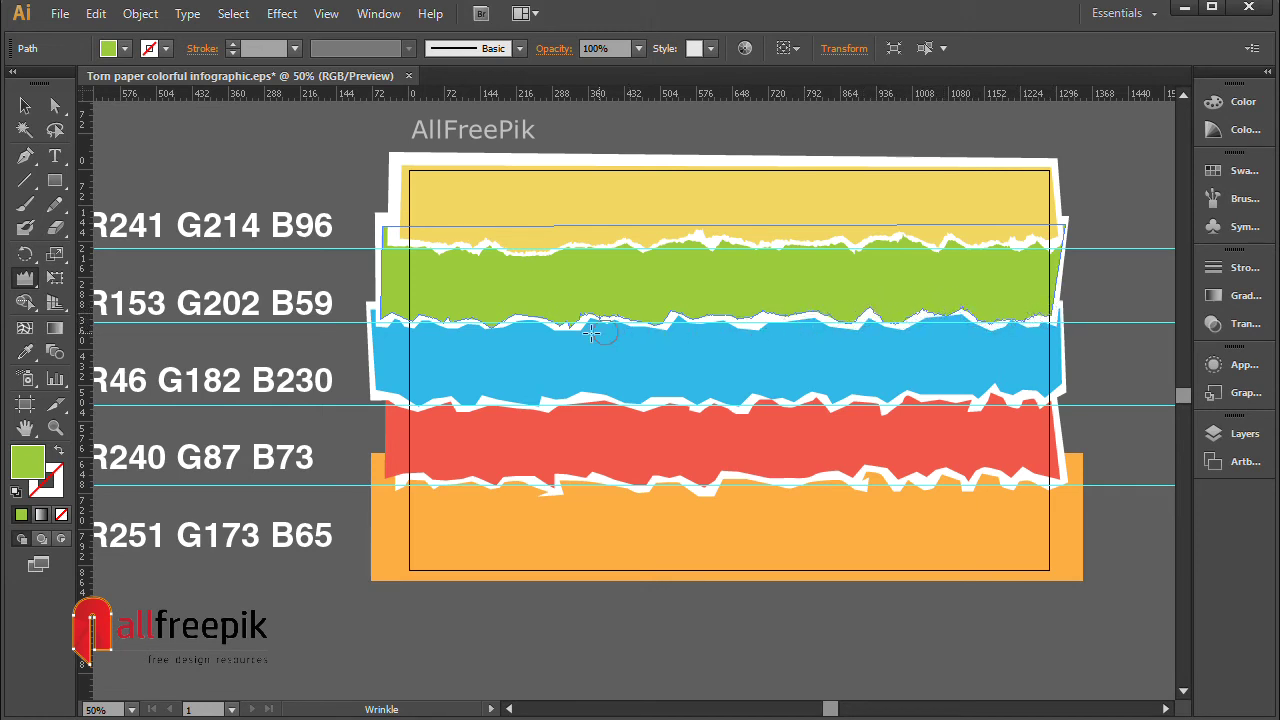
{"action": "left_click", "coordinate": [433, 333]}
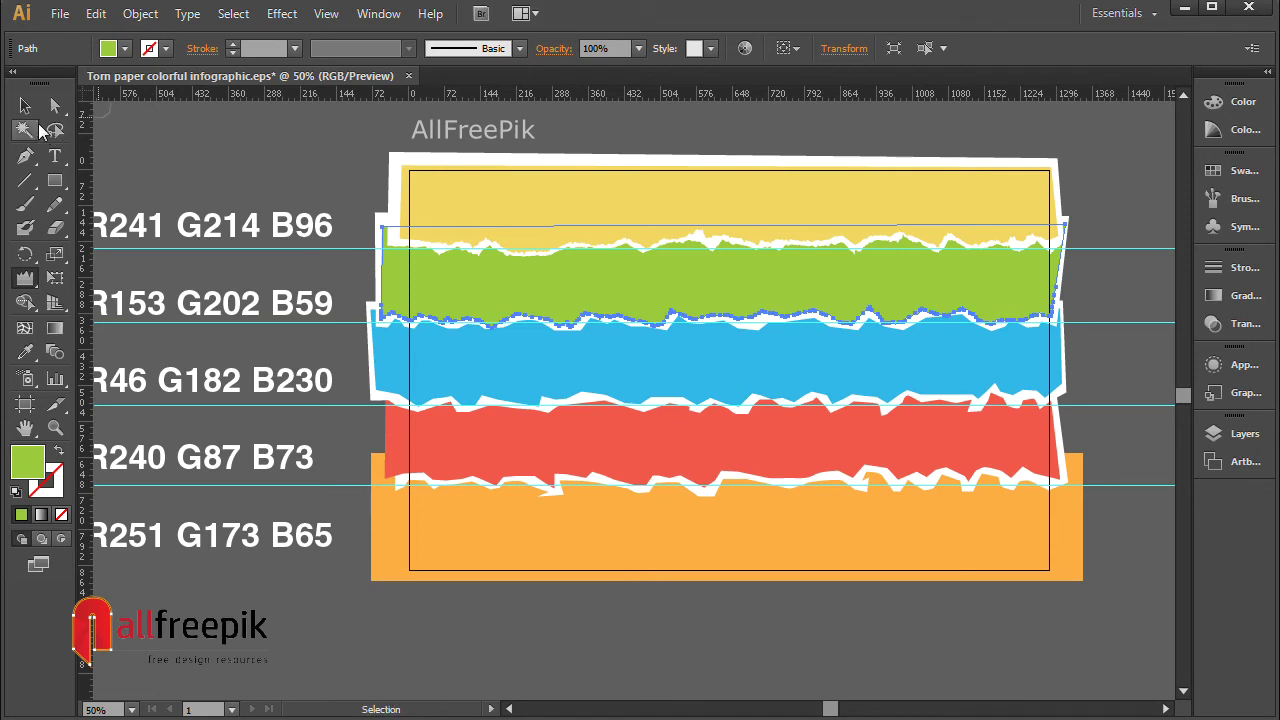
Step: Roughen the edge of the white strip beneath the green band, then deselect
{"action": "left_click", "coordinate": [24, 129]}
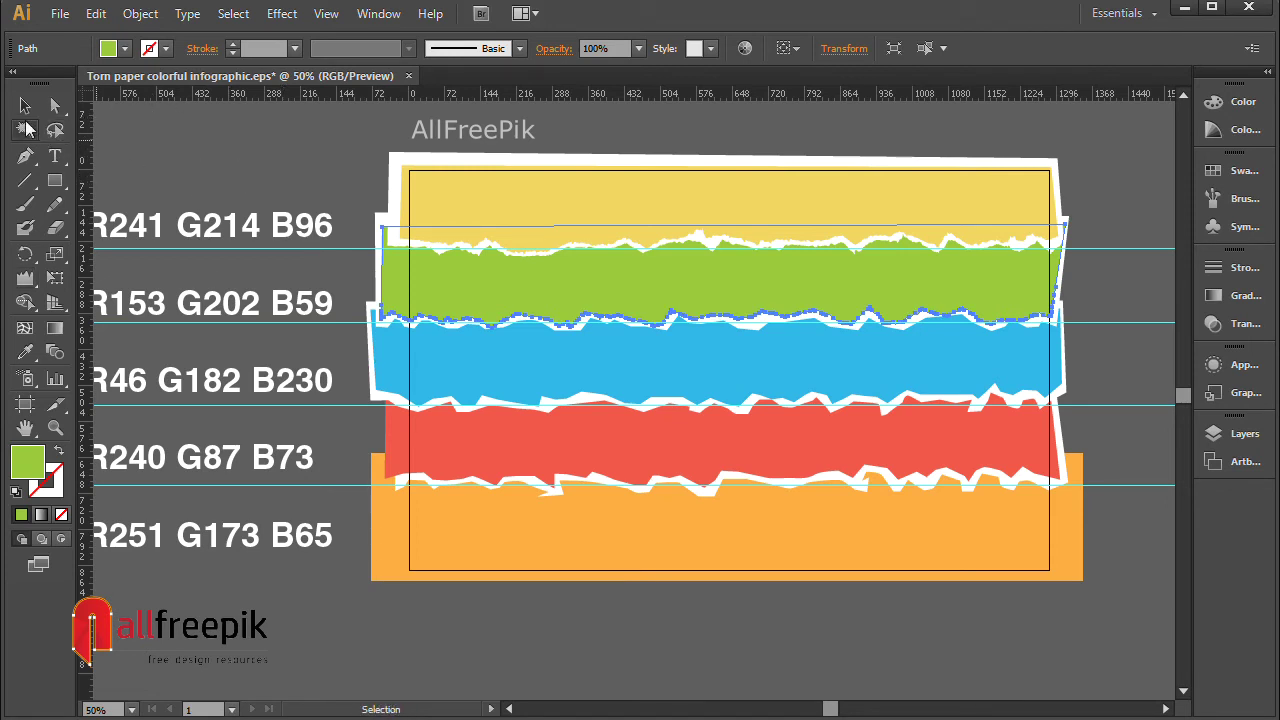
{"action": "left_click", "coordinate": [200, 158]}
{"action": "left_click", "coordinate": [24, 105]}
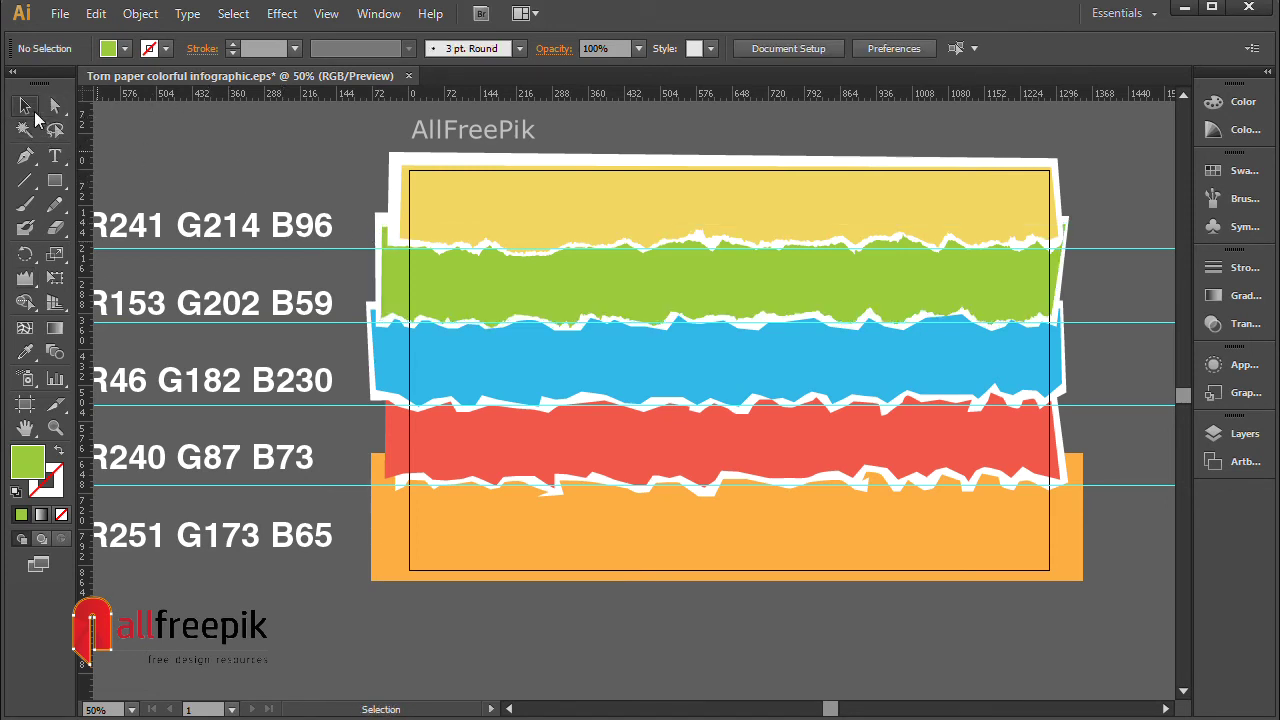
{"action": "left_click", "coordinate": [378, 226]}
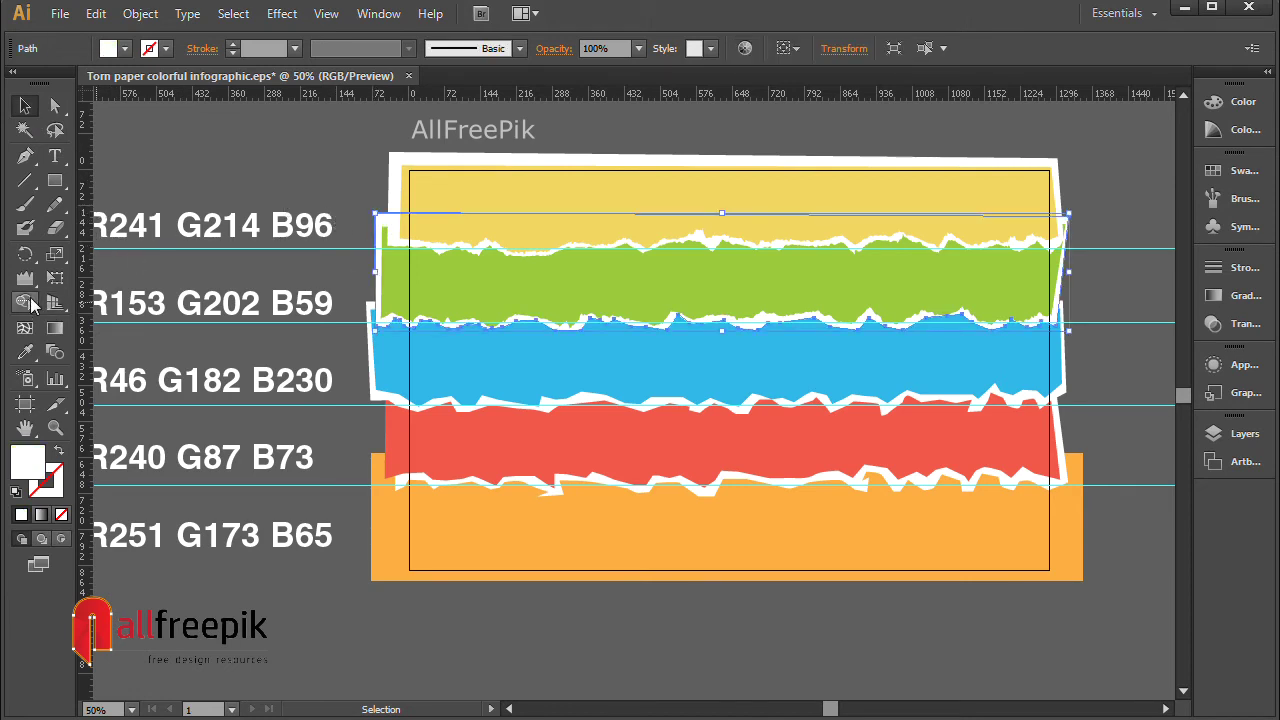
{"action": "left_click", "coordinate": [25, 278]}
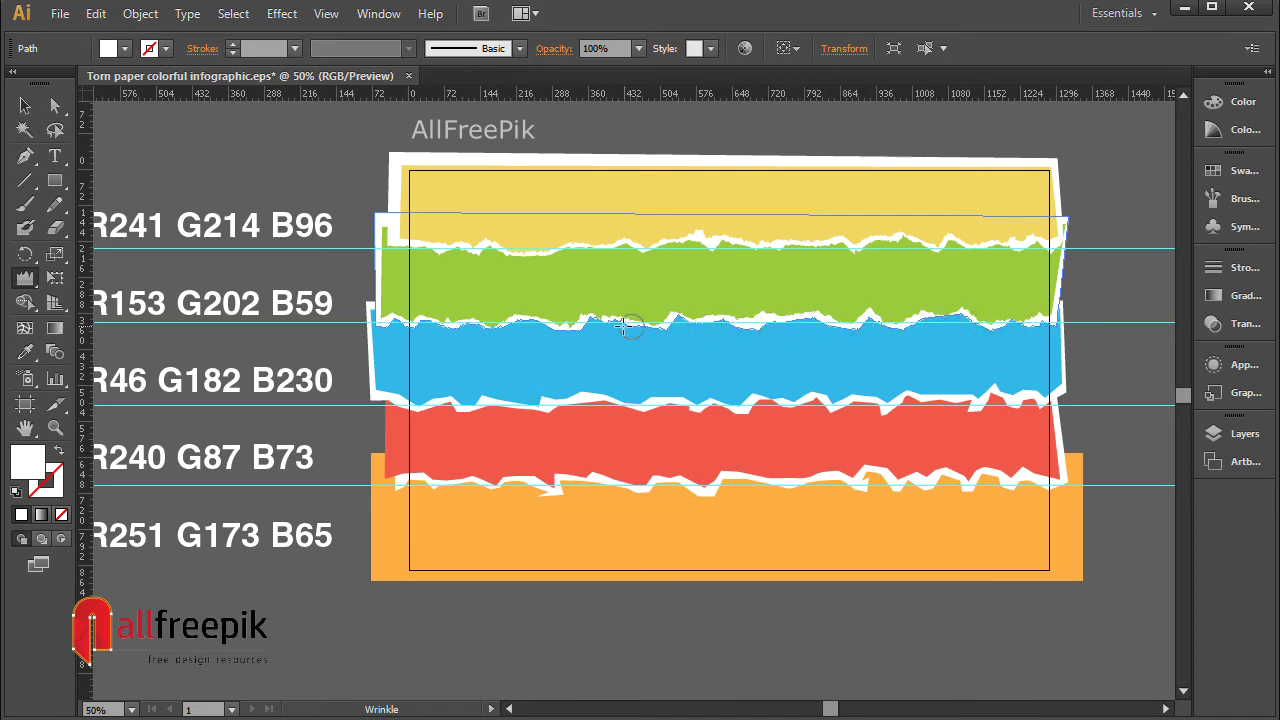
{"action": "left_click_drag", "start_coordinate": [621, 323], "coordinate": [425, 381]}
{"action": "left_click", "coordinate": [24, 130]}
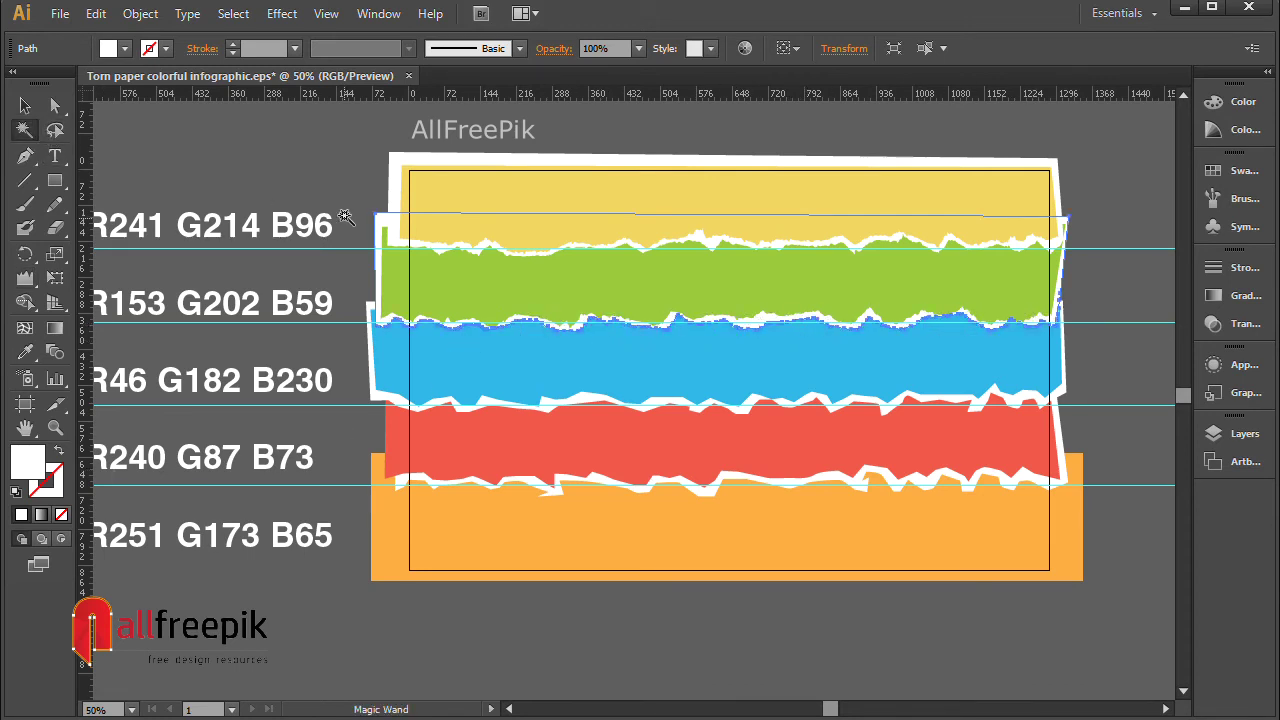
{"action": "left_click", "coordinate": [350, 221]}
Step: Wrinkle the blue band's lower torn edge
{"action": "left_click", "coordinate": [24, 105]}
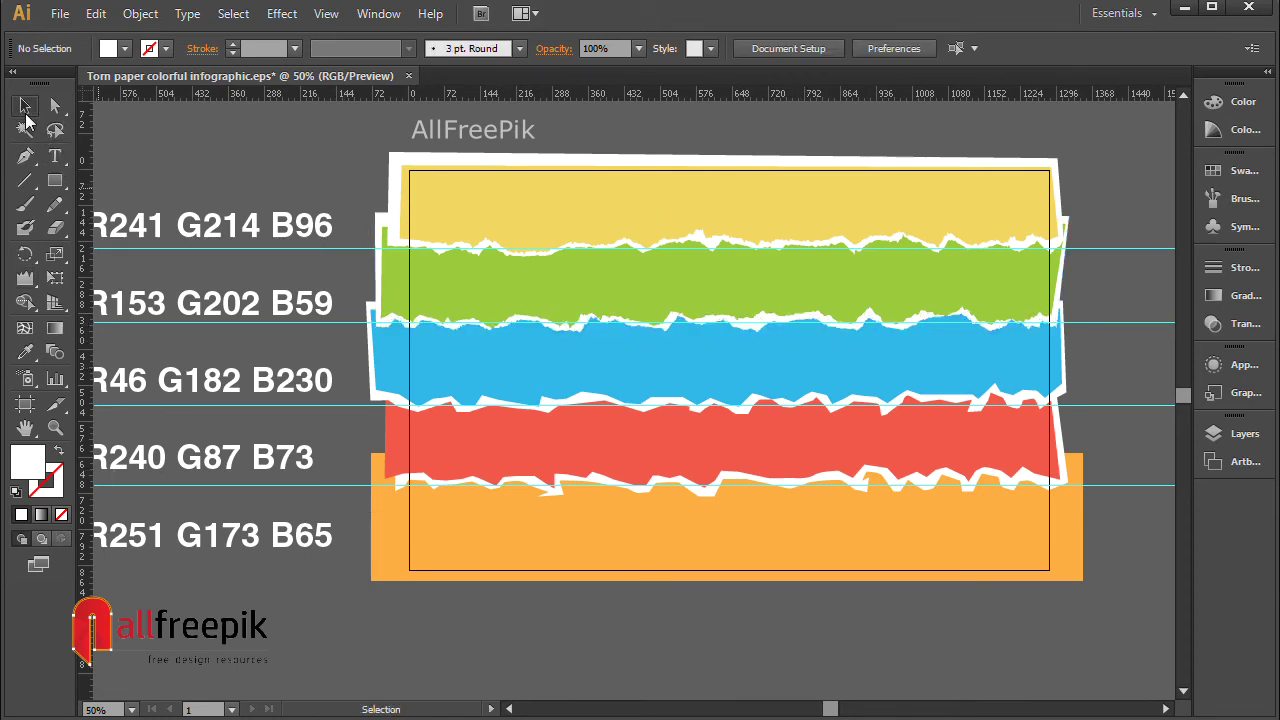
{"action": "left_click", "coordinate": [428, 345]}
{"action": "left_click", "coordinate": [24, 278]}
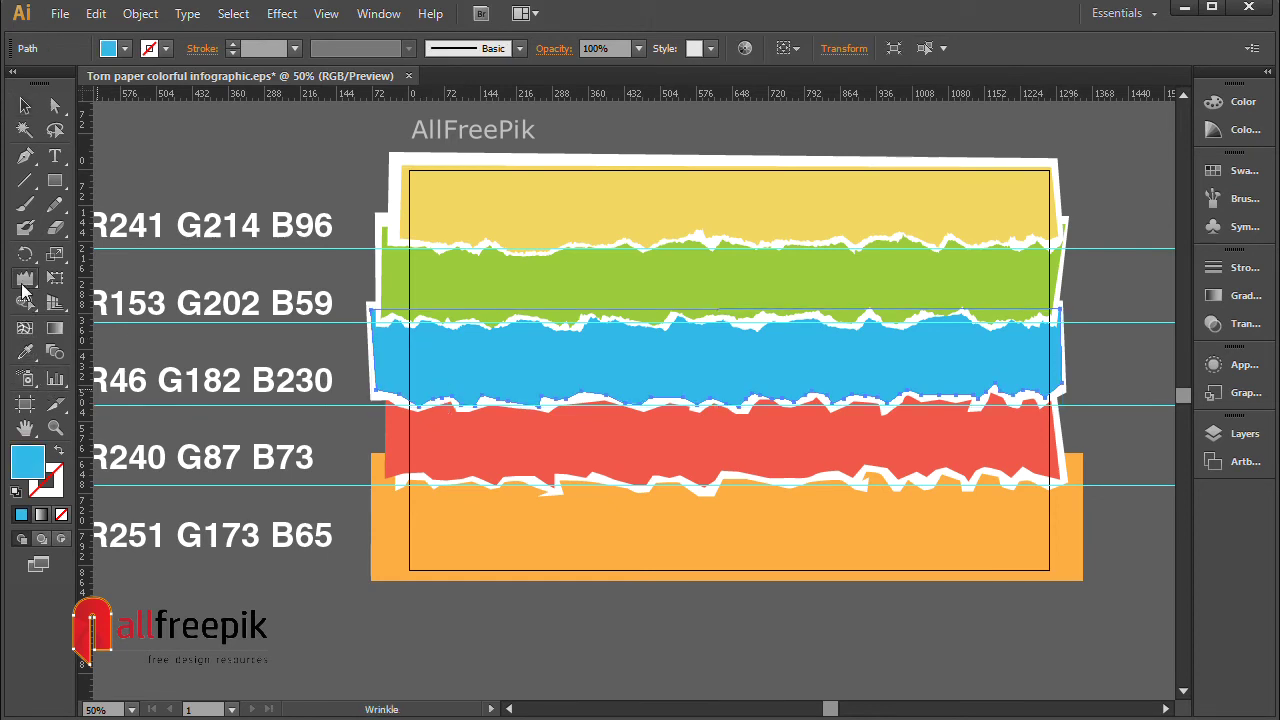
{"action": "mouse_move", "coordinate": [390, 395]}
{"action": "left_mouse_down"}
{"action": "mouse_move", "coordinate": [435, 412]}
{"action": "mouse_move", "coordinate": [456, 393]}
{"action": "mouse_move", "coordinate": [487, 407]}
{"action": "mouse_move", "coordinate": [490, 393]}
{"action": "mouse_move", "coordinate": [523, 404]}
{"action": "mouse_move", "coordinate": [563, 393]}
{"action": "mouse_move", "coordinate": [652, 410]}
{"action": "mouse_move", "coordinate": [691, 392]}
{"action": "mouse_move", "coordinate": [853, 405]}
{"action": "mouse_move", "coordinate": [875, 395]}
{"action": "mouse_move", "coordinate": [895, 407]}
{"action": "mouse_move", "coordinate": [920, 390]}
{"action": "mouse_move", "coordinate": [1059, 388]}
{"action": "mouse_move", "coordinate": [405, 398]}
{"action": "left_mouse_up"}
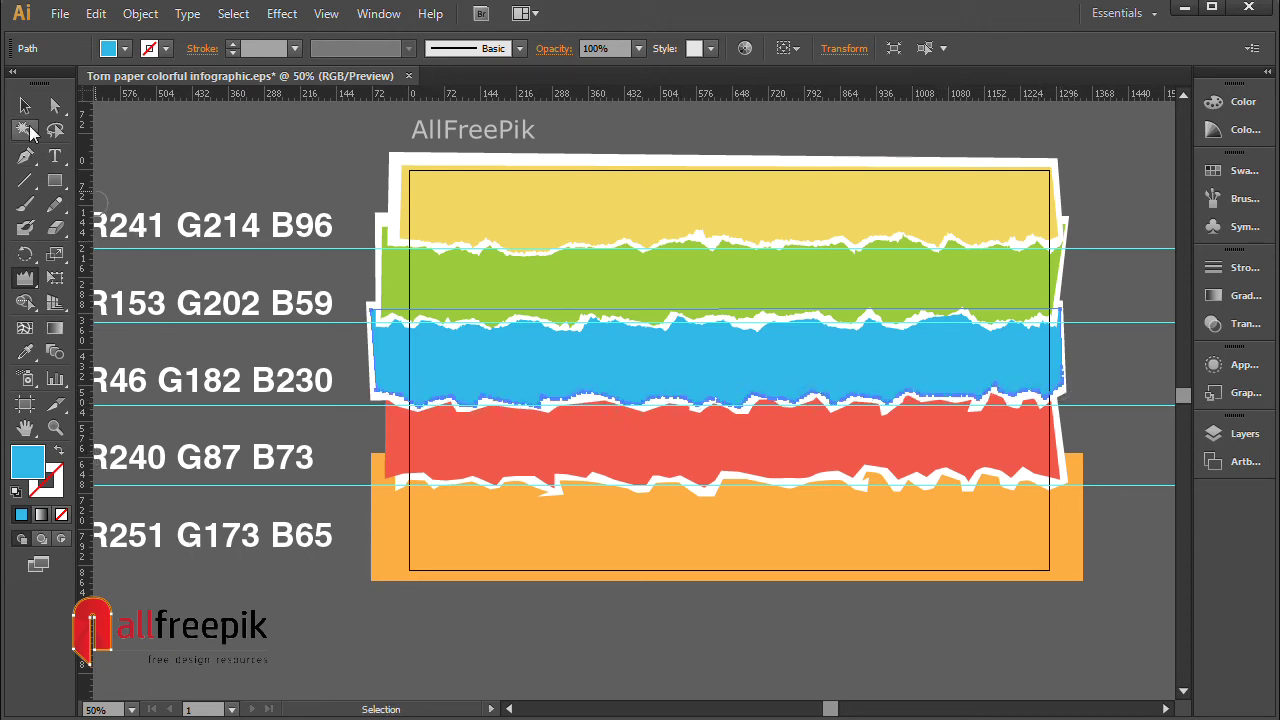
Step: Wrinkle the white strip behind the blue band, then deselect
{"action": "left_click", "coordinate": [25, 130]}
{"action": "left_click", "coordinate": [186, 144]}
{"action": "left_click", "coordinate": [25, 105]}
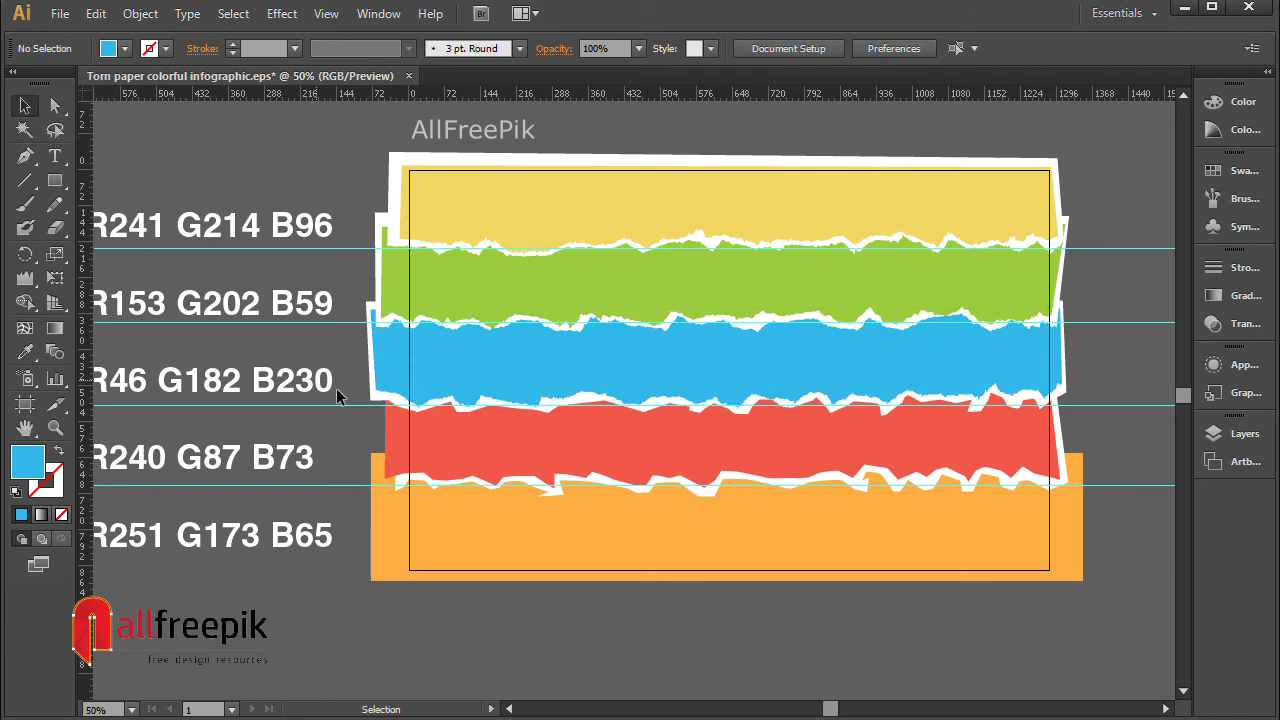
{"action": "left_click", "coordinate": [410, 408]}
{"action": "left_click", "coordinate": [25, 278]}
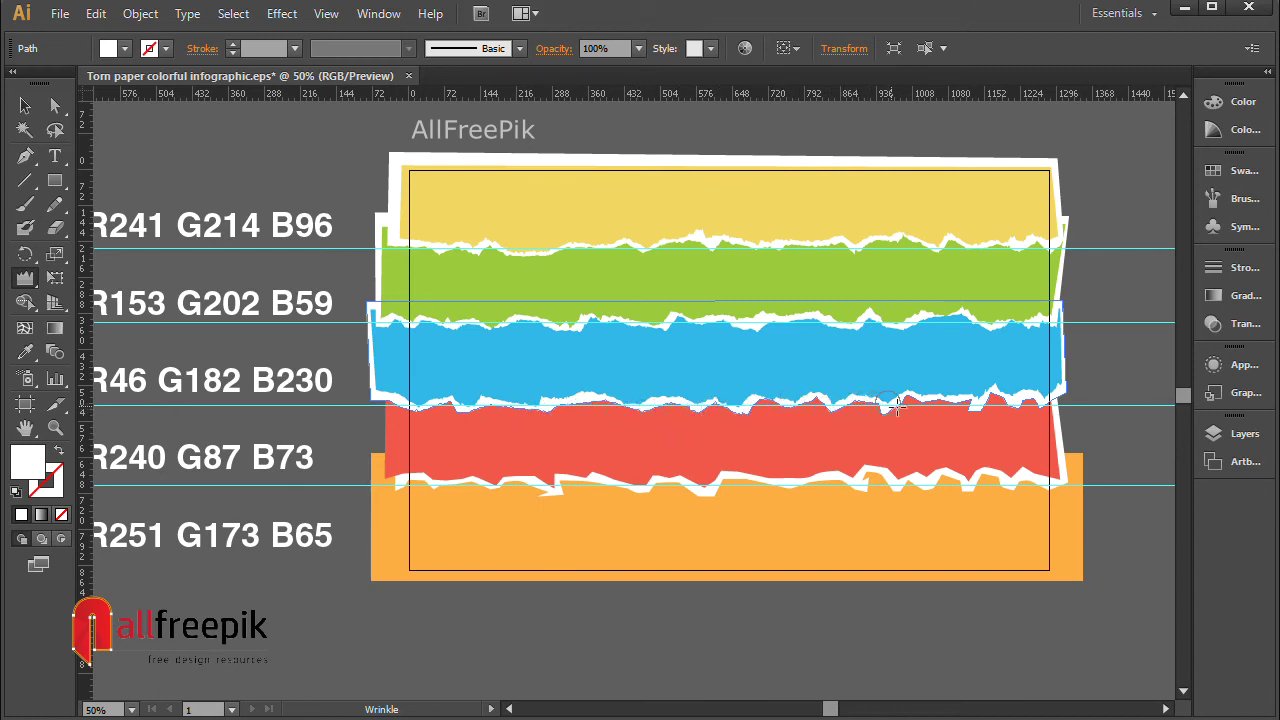
{"action": "left_click_drag", "start_coordinate": [1044, 402], "coordinate": [572, 421]}
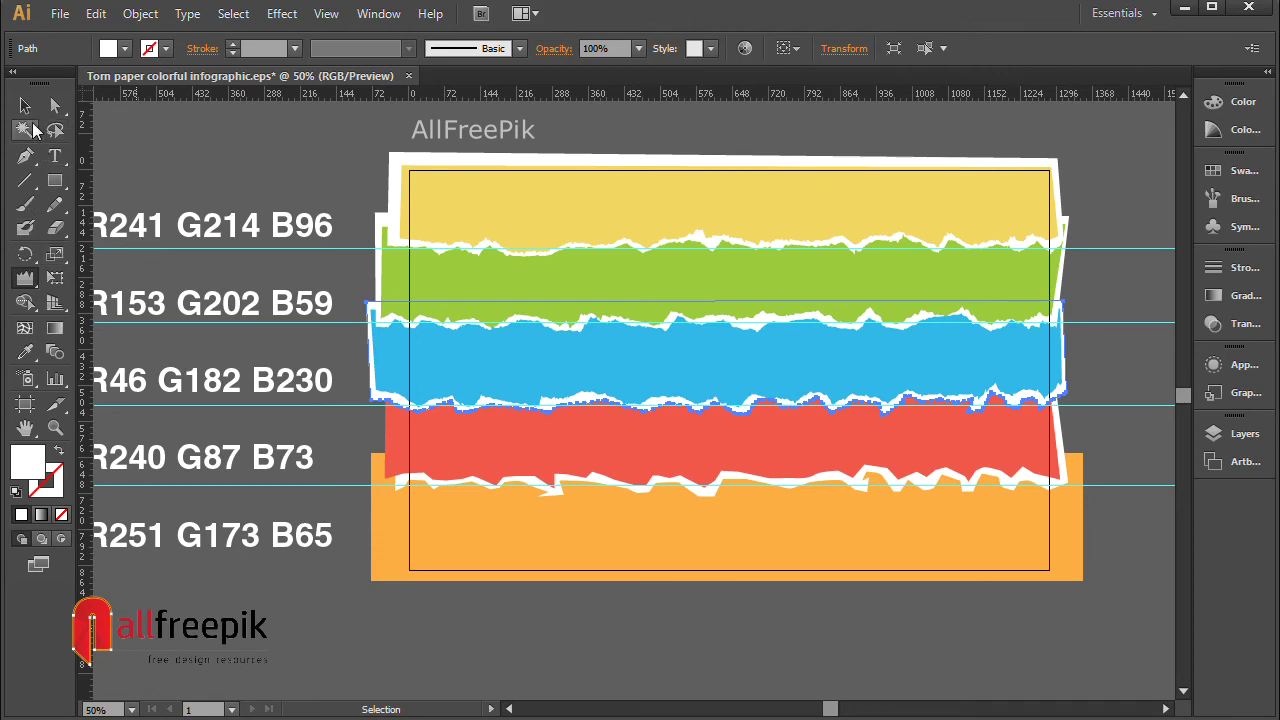
{"action": "left_click", "coordinate": [25, 105]}
{"action": "left_click", "coordinate": [150, 143]}
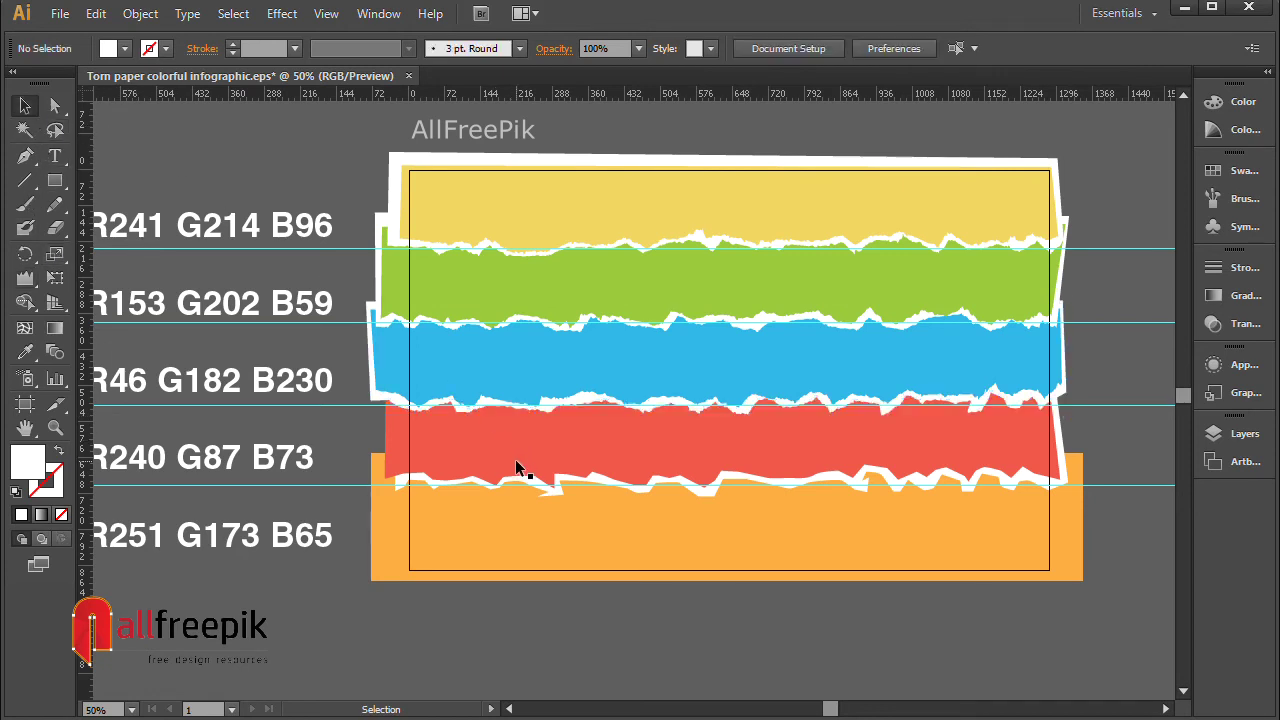
Step: Wrinkle the red band's lower torn edge
{"action": "left_click", "coordinate": [522, 468]}
{"action": "left_click", "coordinate": [25, 277]}
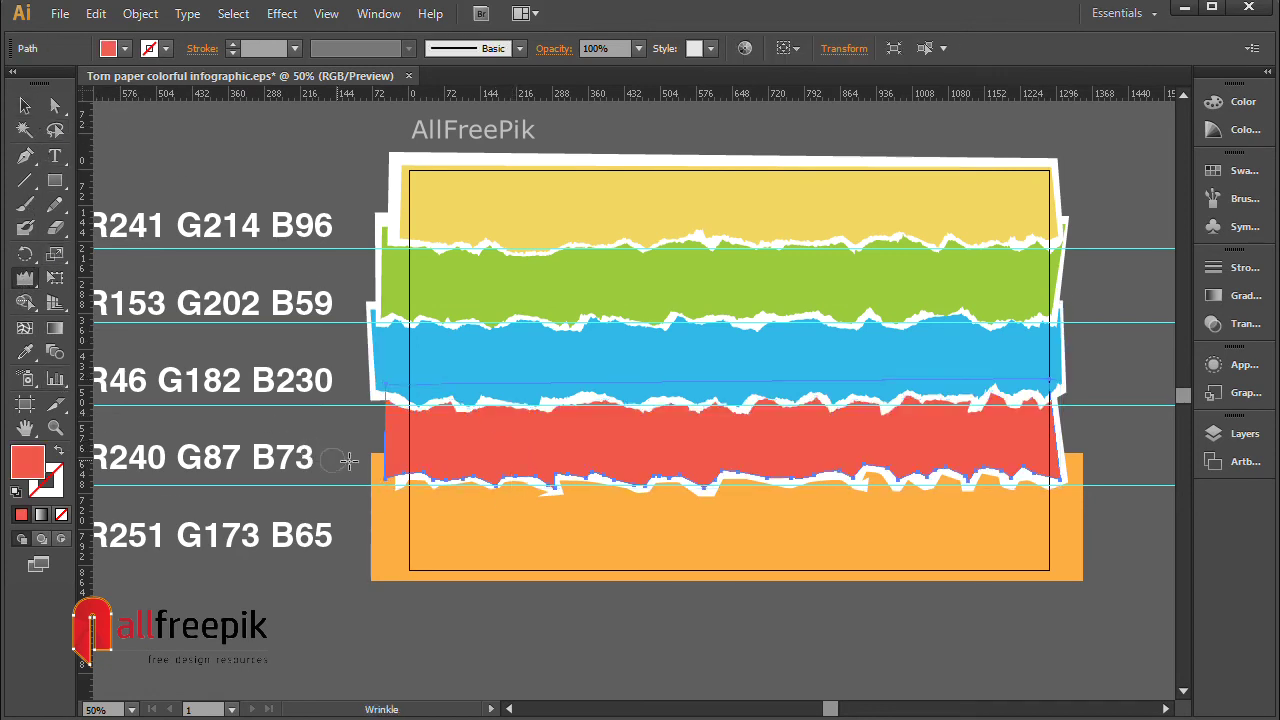
{"action": "mouse_move", "coordinate": [484, 462]}
{"action": "left_mouse_down"}
{"action": "mouse_move", "coordinate": [532, 472]}
{"action": "mouse_move", "coordinate": [553, 488]}
{"action": "mouse_move", "coordinate": [575, 468]}
{"action": "mouse_move", "coordinate": [716, 489]}
{"action": "mouse_move", "coordinate": [733, 467]}
{"action": "mouse_move", "coordinate": [708, 481]}
{"action": "mouse_move", "coordinate": [797, 463]}
{"action": "mouse_move", "coordinate": [760, 478]}
{"action": "mouse_move", "coordinate": [885, 481]}
{"action": "mouse_move", "coordinate": [862, 464]}
{"action": "mouse_move", "coordinate": [901, 474]}
{"action": "mouse_move", "coordinate": [858, 478]}
{"action": "mouse_move", "coordinate": [941, 466]}
{"action": "mouse_move", "coordinate": [925, 482]}
{"action": "mouse_move", "coordinate": [1005, 467]}
{"action": "mouse_move", "coordinate": [994, 486]}
{"action": "mouse_move", "coordinate": [1043, 477]}
{"action": "mouse_move", "coordinate": [1039, 460]}
{"action": "mouse_move", "coordinate": [998, 478]}
{"action": "mouse_move", "coordinate": [1060, 478]}
{"action": "left_mouse_up"}
Step: Add jagged wrinkles to the white strip behind the red band, then deselect
{"action": "left_click", "coordinate": [25, 105]}
{"action": "left_click", "coordinate": [338, 604]}
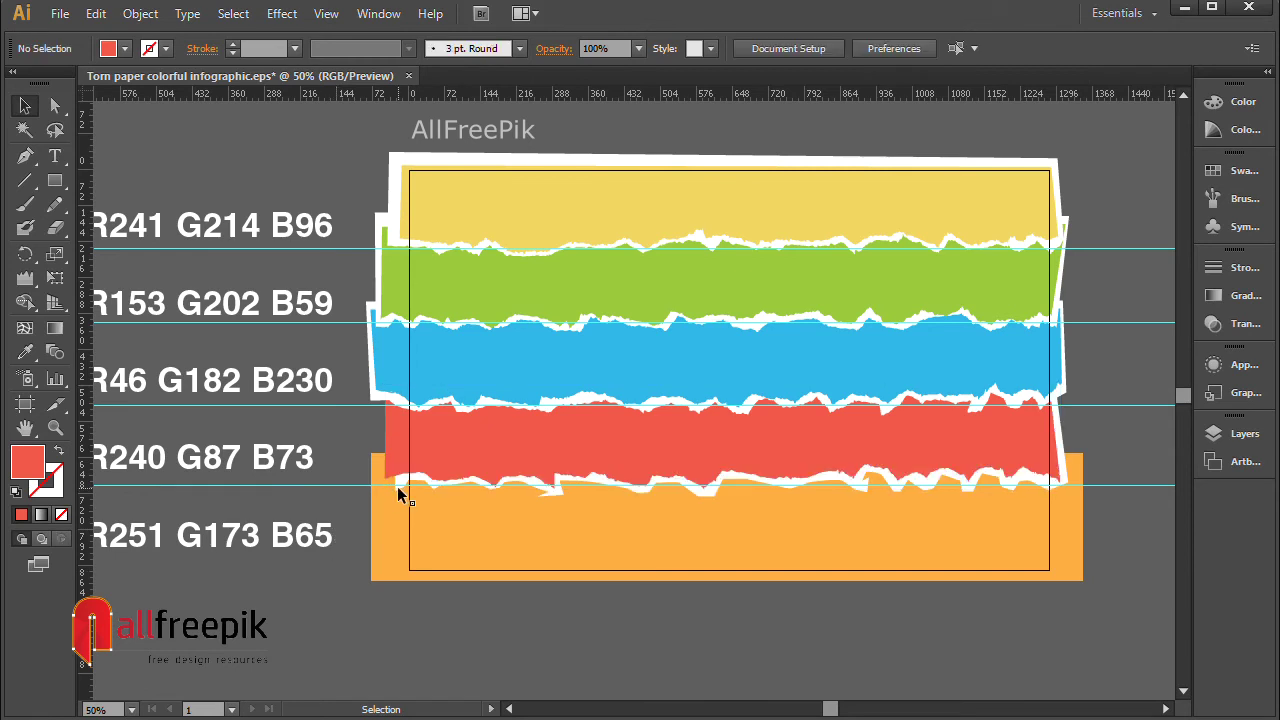
{"action": "left_click", "coordinate": [398, 491]}
{"action": "left_click", "coordinate": [25, 278]}
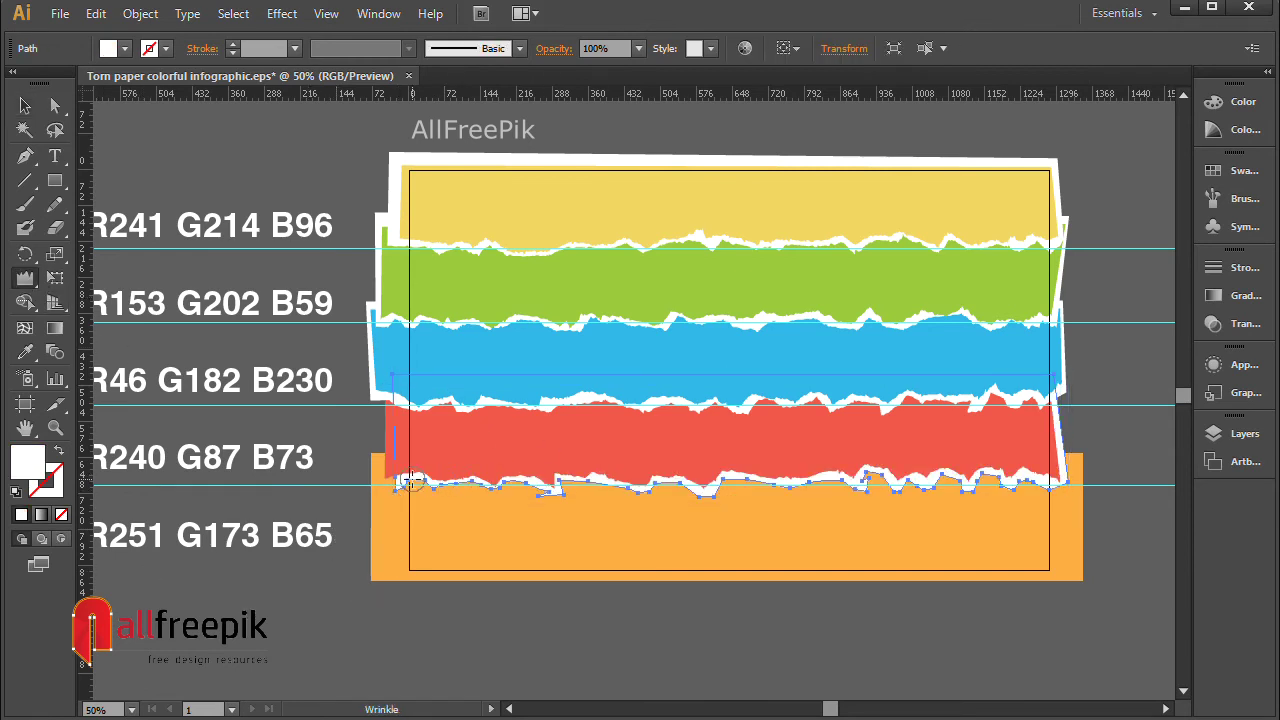
{"action": "left_click", "coordinate": [548, 492]}
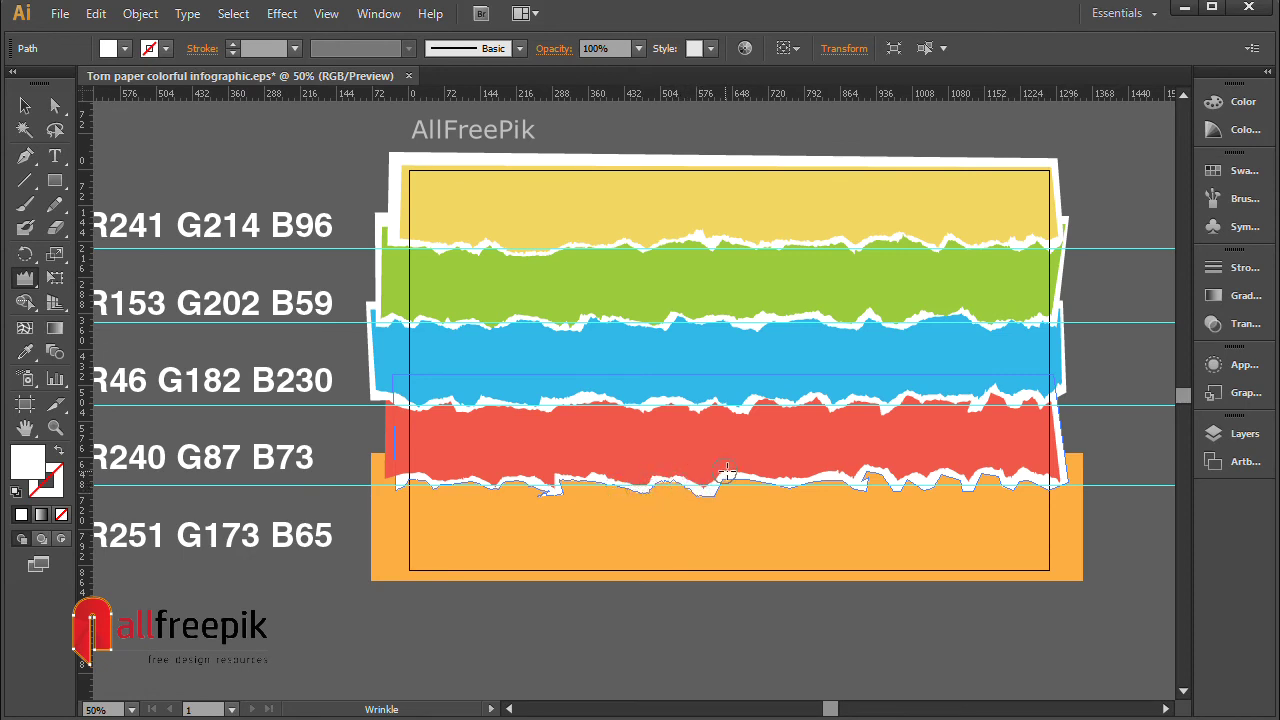
{"action": "left_click", "coordinate": [866, 474]}
{"action": "mouse_move", "coordinate": [896, 483]}
{"action": "left_mouse_down"}
{"action": "mouse_move", "coordinate": [949, 471]}
{"action": "mouse_move", "coordinate": [1027, 491]}
{"action": "mouse_move", "coordinate": [1065, 481]}
{"action": "mouse_move", "coordinate": [901, 492]}
{"action": "mouse_move", "coordinate": [390, 476]}
{"action": "left_mouse_up"}
{"action": "left_click", "coordinate": [25, 105]}
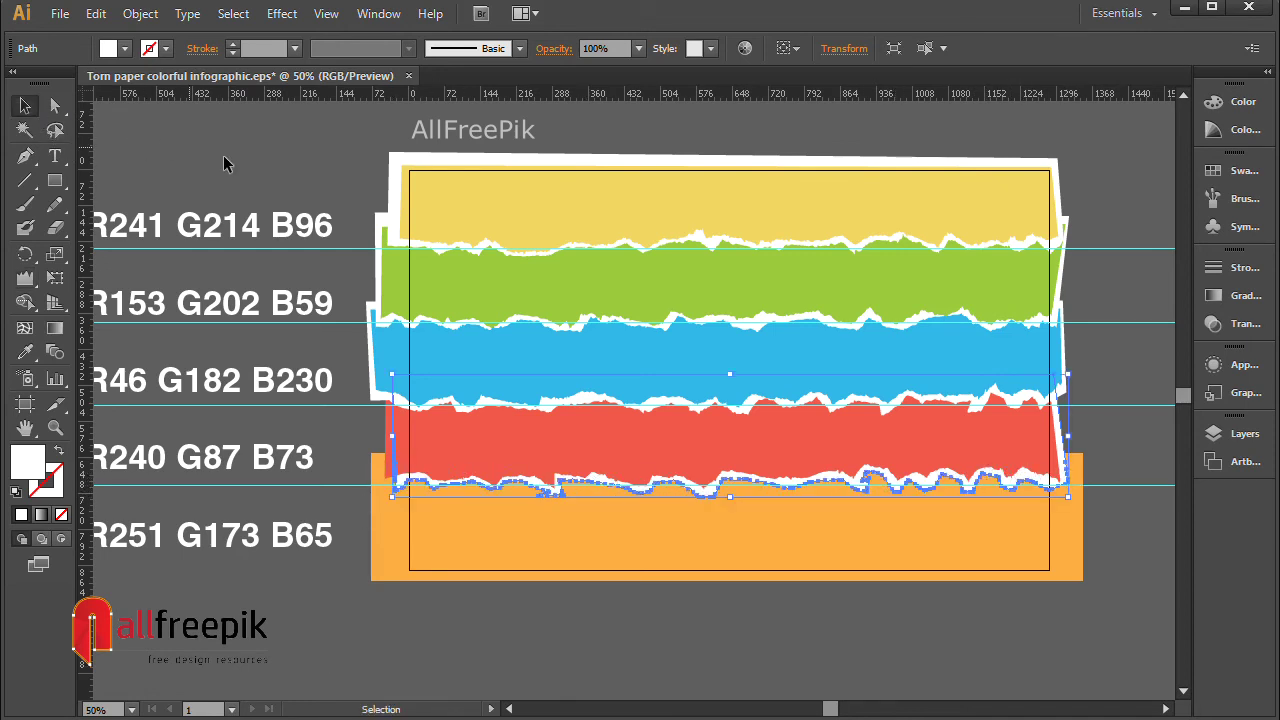
{"action": "left_click", "coordinate": [259, 167]}
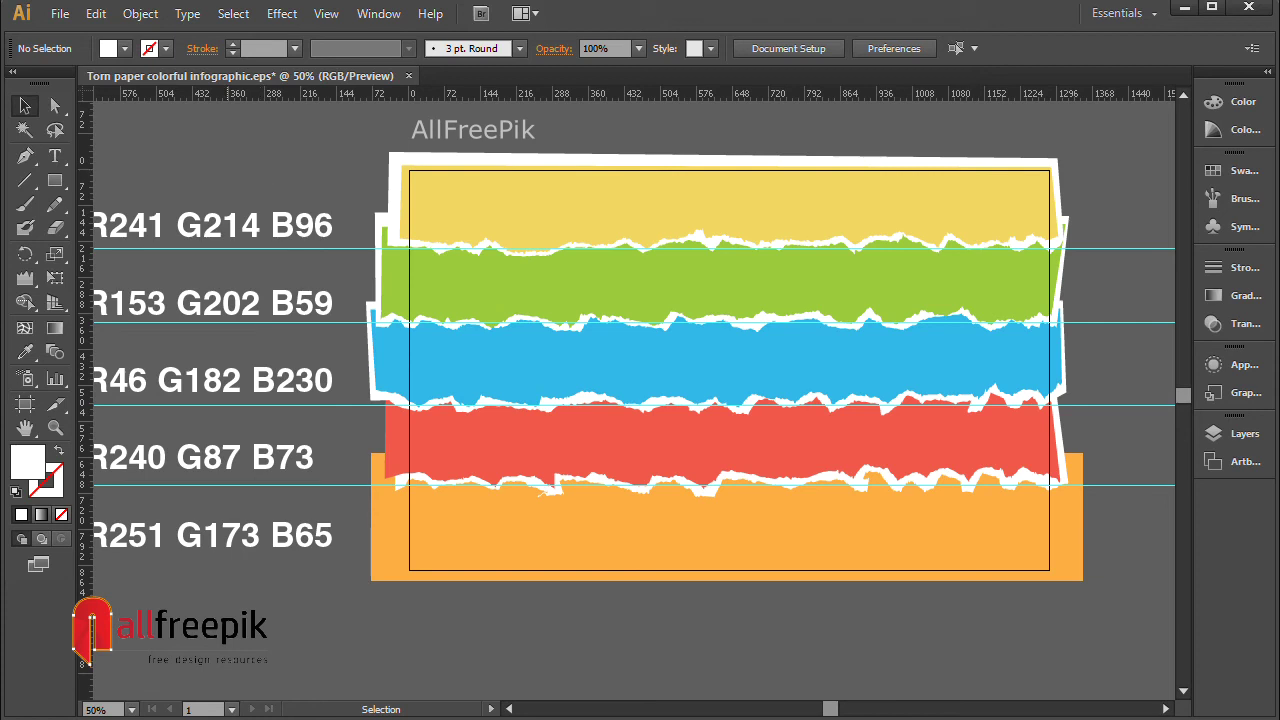
Step: Select the white torn-paper strips behind the yellow, green, blue and red bands
{"action": "left_click", "coordinate": [430, 163]}
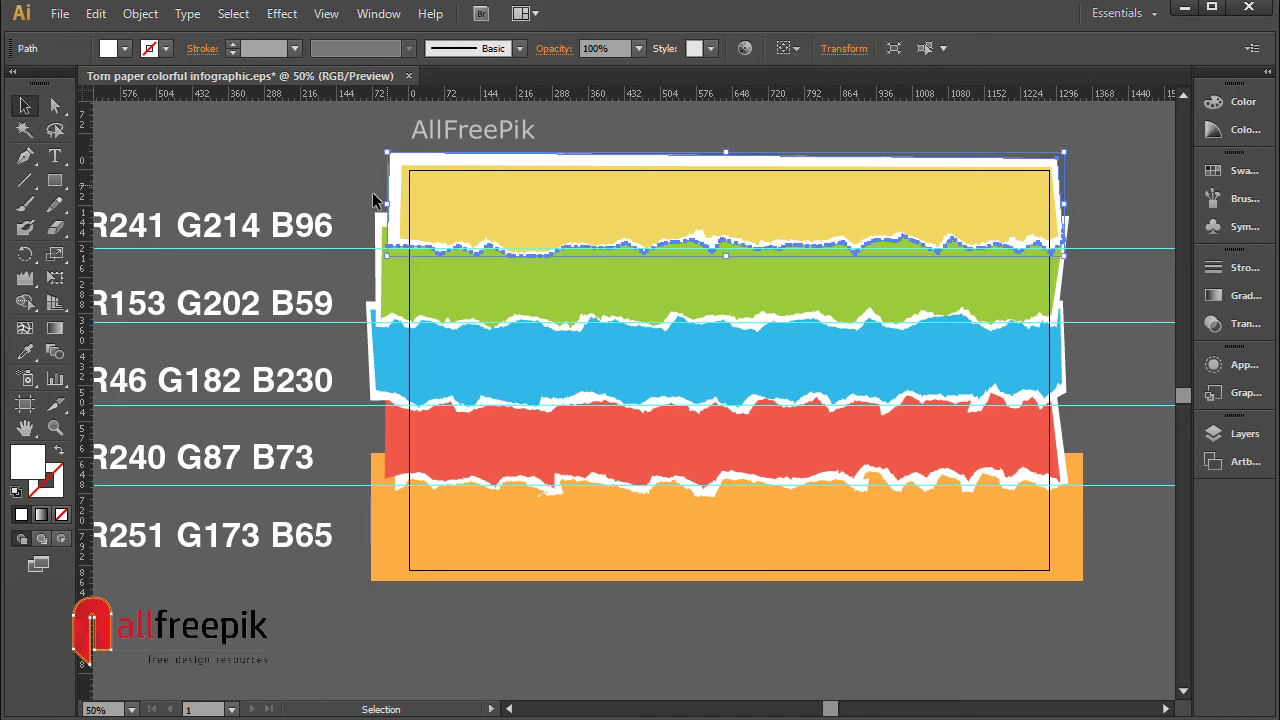
{"action": "left_click", "coordinate": [378, 224], "text": "shift"}
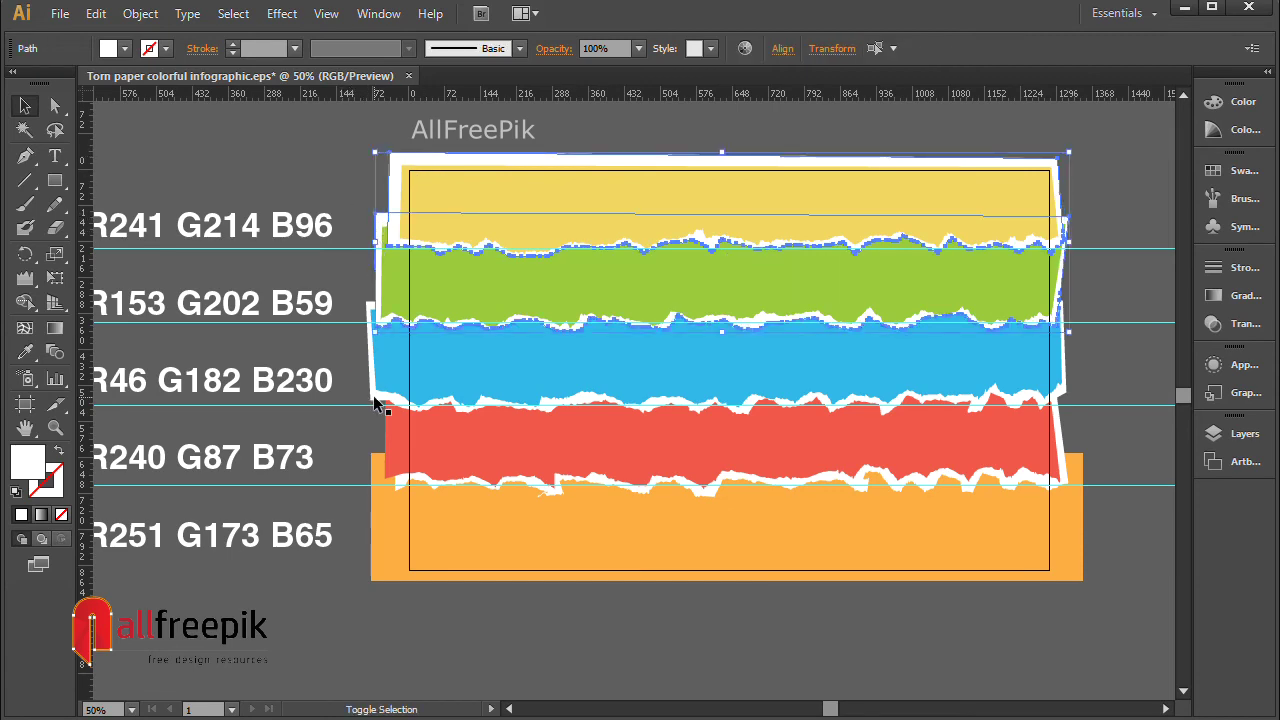
{"action": "left_click", "coordinate": [370, 393], "text": "shift"}
{"action": "left_click", "coordinate": [403, 488], "text": "shift"}
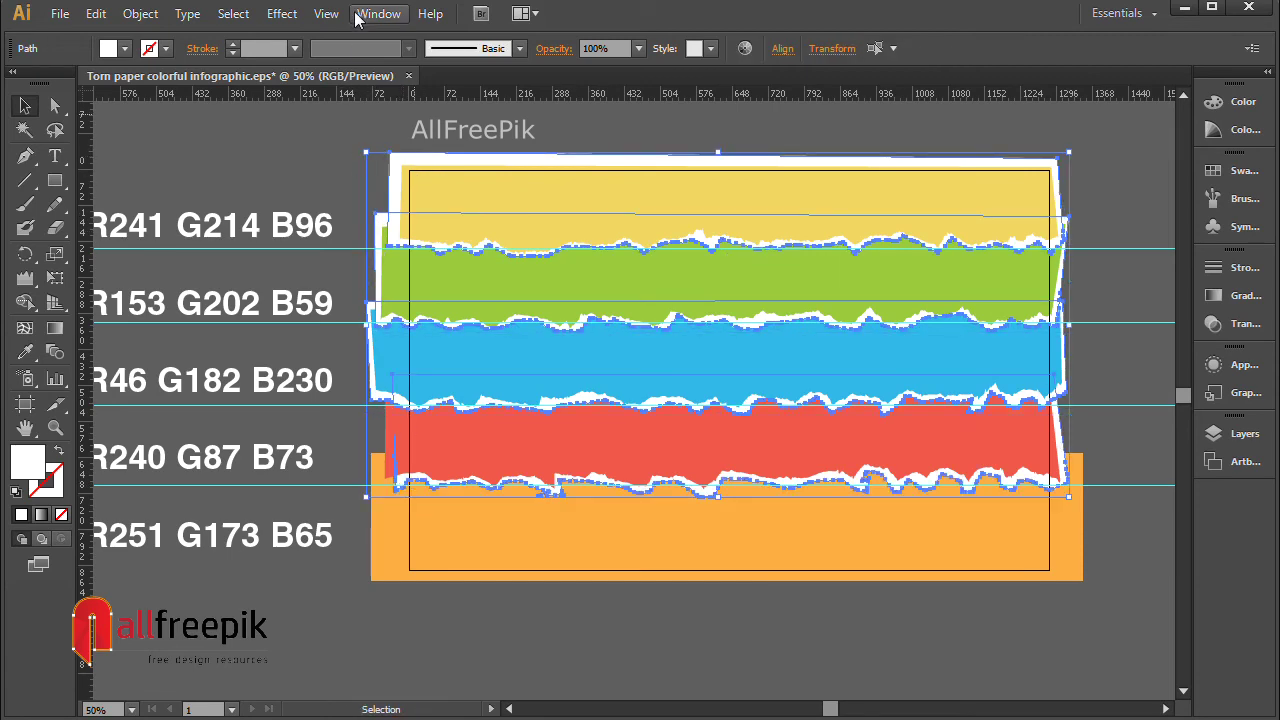
Step: Apply a Drop Shadow with 50% opacity, 5 px X/Y offsets and 3 px blur
{"action": "left_click", "coordinate": [282, 13]}
{"action": "mouse_move", "coordinate": [366, 241]}
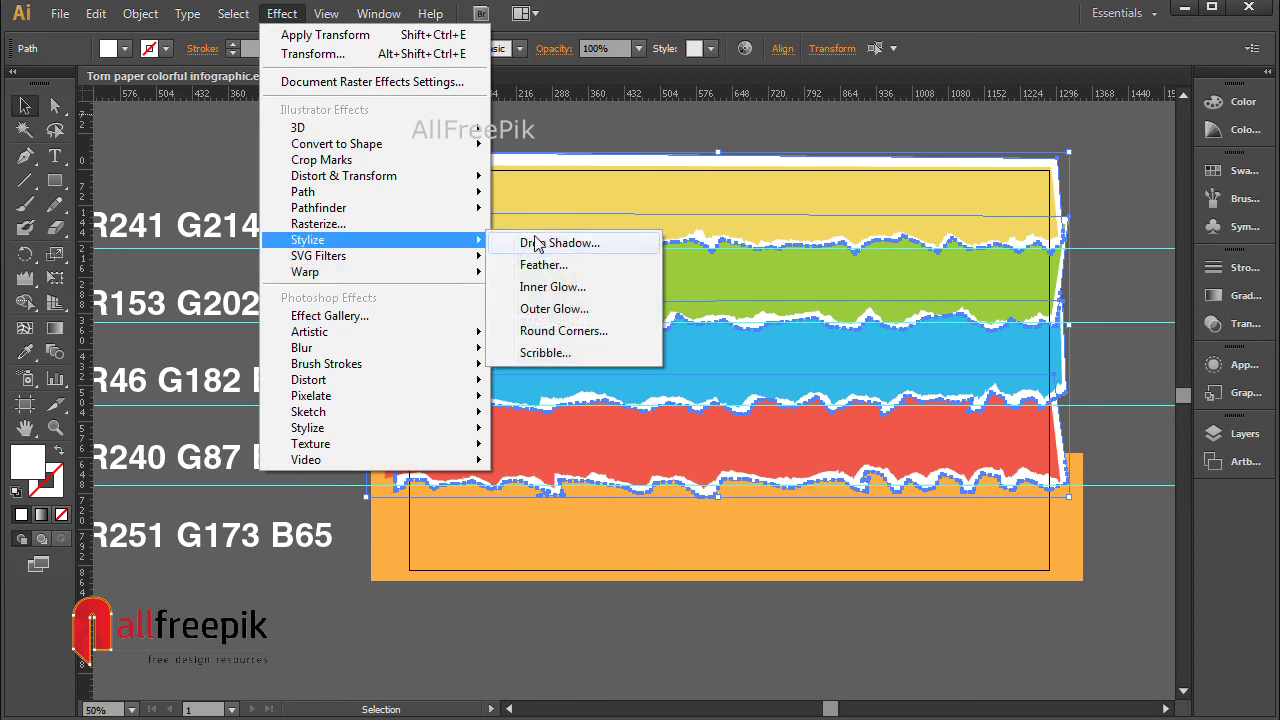
{"action": "left_click", "coordinate": [553, 245]}
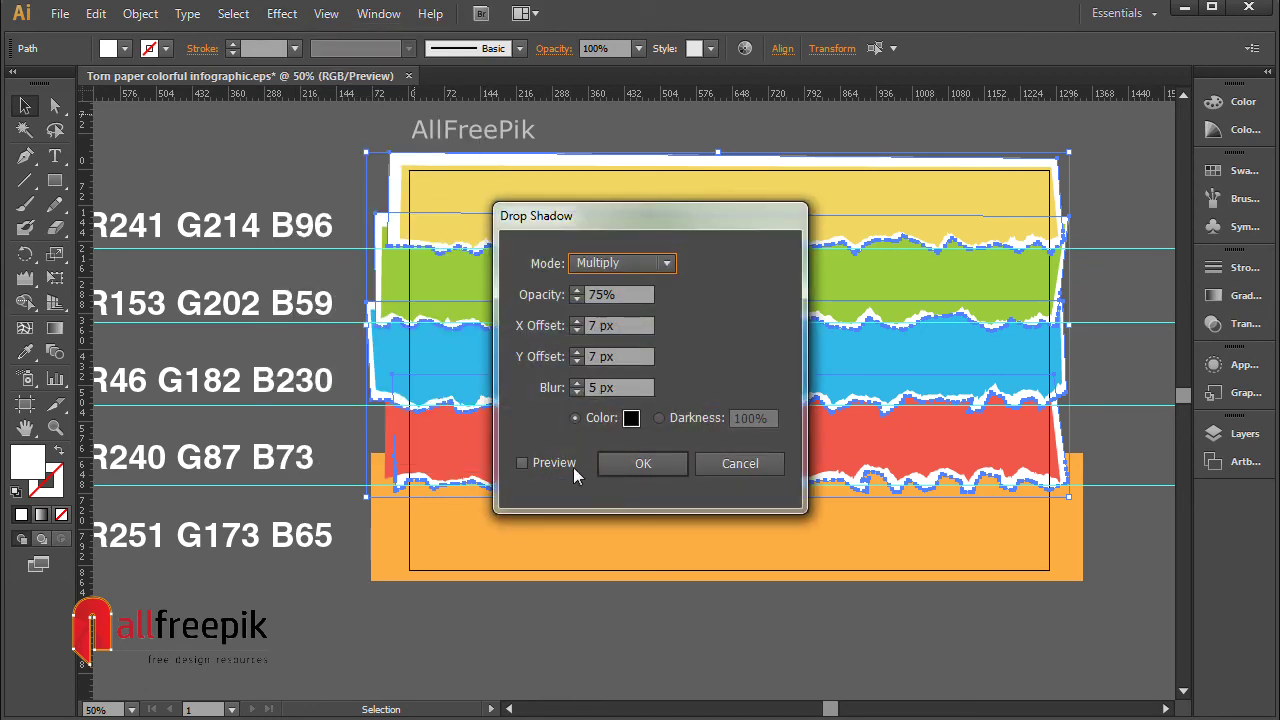
{"action": "left_click", "coordinate": [573, 467]}
{"action": "left_click_drag", "start_coordinate": [662, 222], "coordinate": [900, 201]}
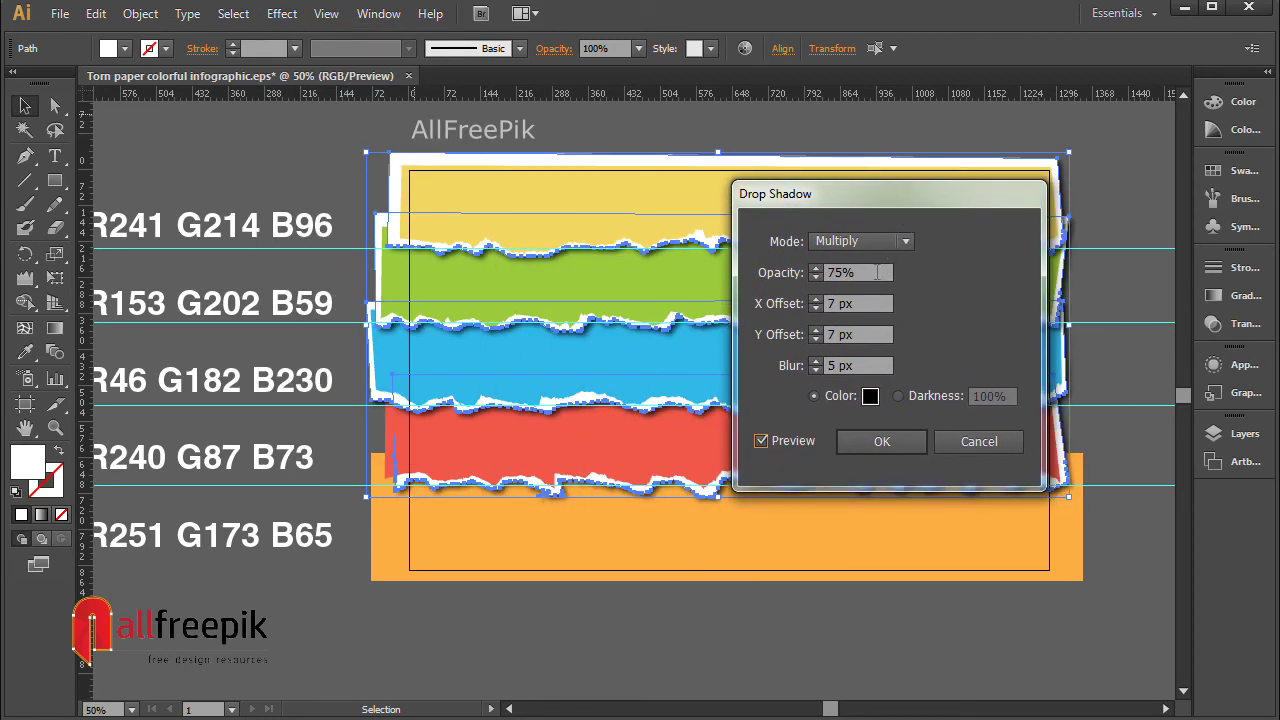
{"action": "left_click", "coordinate": [877, 272]}
{"action": "type", "text": "50"}
{"action": "key", "text": "Tab"}
{"action": "type", "text": "5"}
{"action": "key", "text": "Tab"}
{"action": "type", "text": "5"}
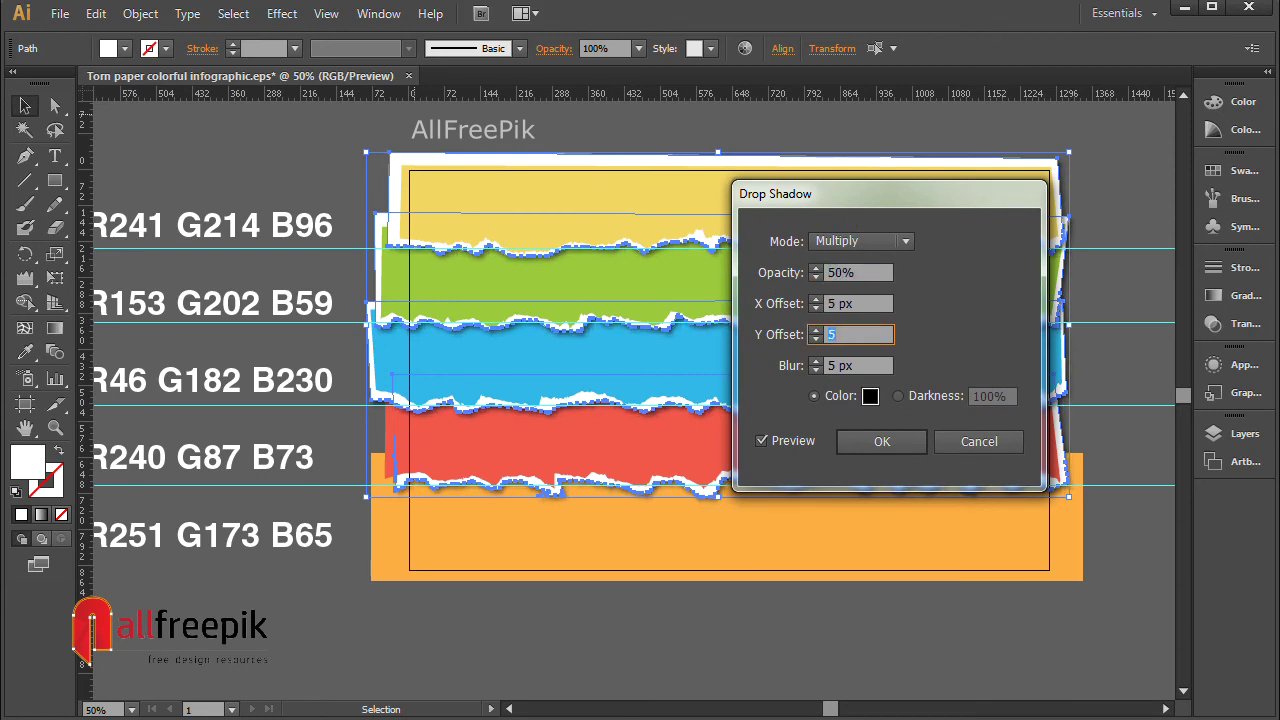
{"action": "key", "text": "Tab"}
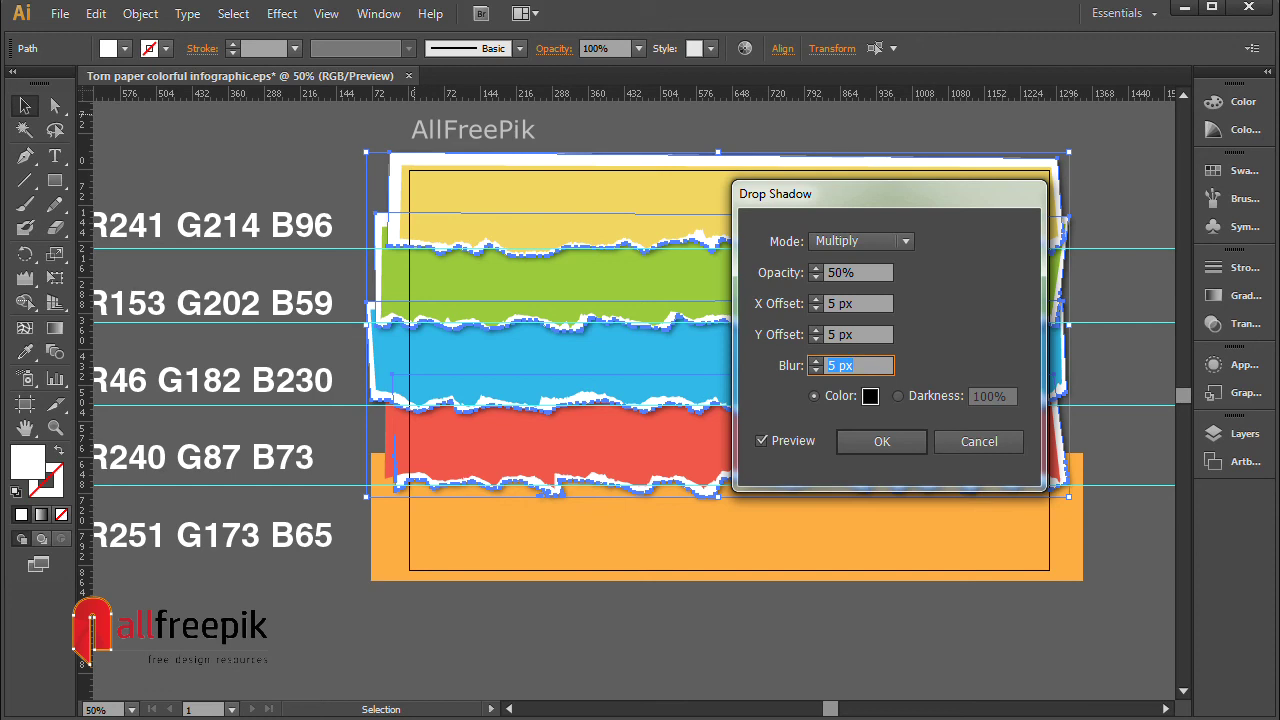
{"action": "type", "text": "3"}
{"action": "key", "text": "Tab"}
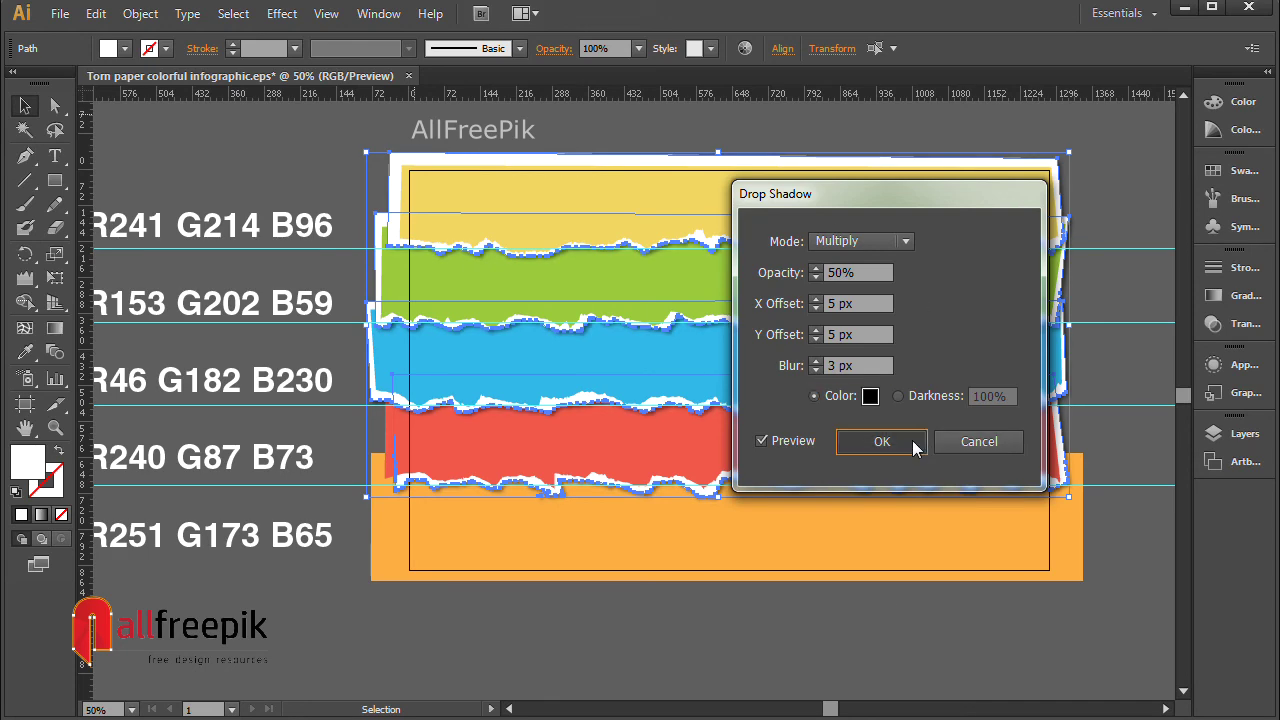
{"action": "left_click", "coordinate": [881, 441]}
{"action": "left_click", "coordinate": [823, 636]}
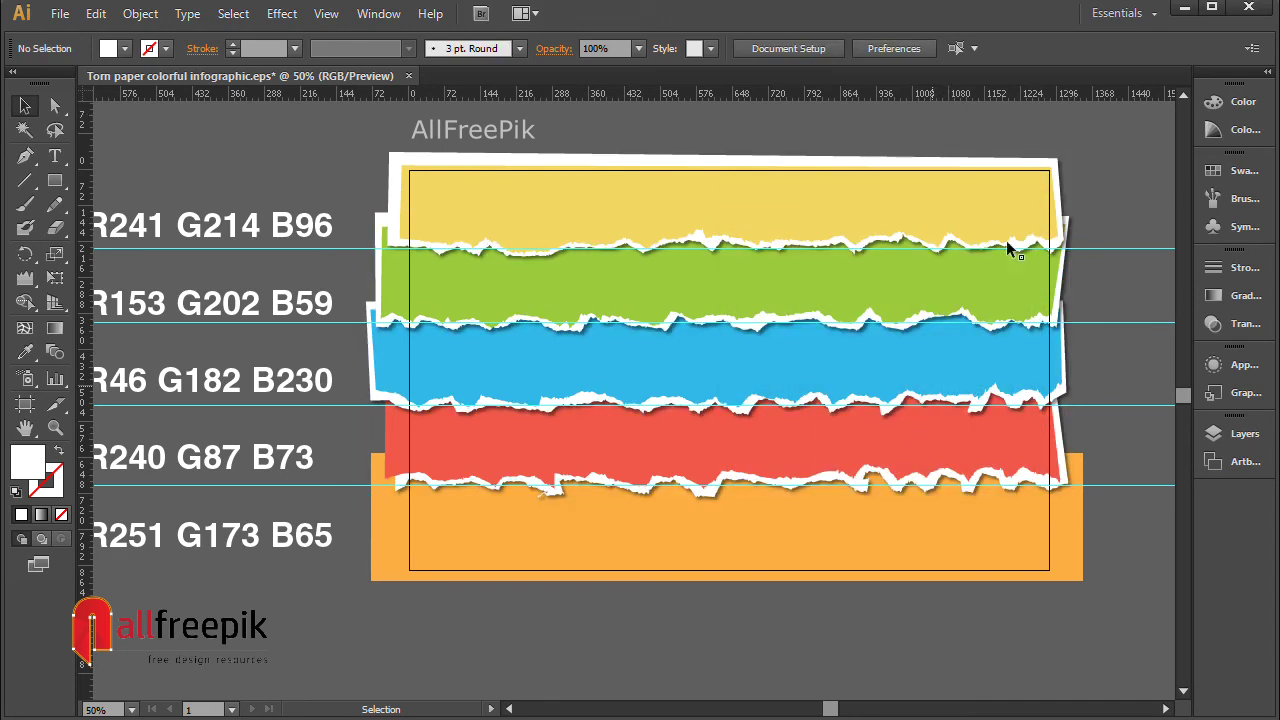
Step: Unlock all the guides and cut them from the document
{"action": "right_click", "coordinate": [1111, 187]}
{"action": "left_click", "coordinate": [1152, 364]}
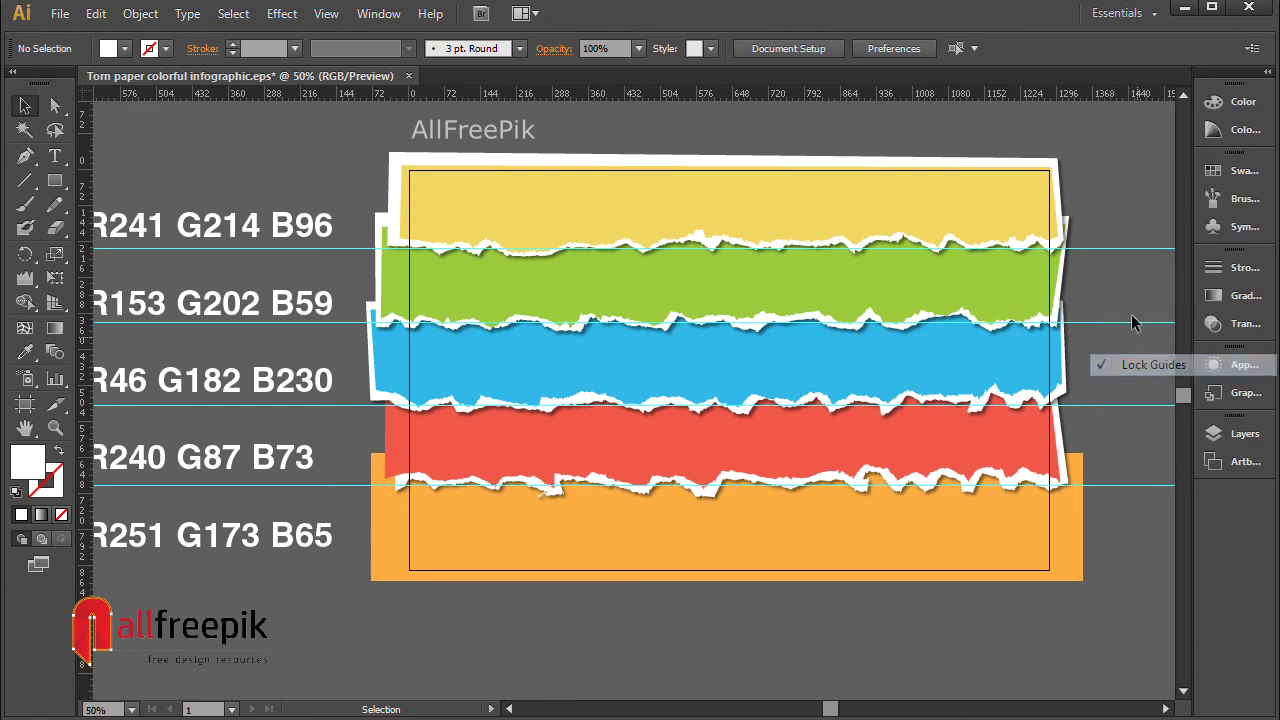
{"action": "key", "text": "ctrl+a"}
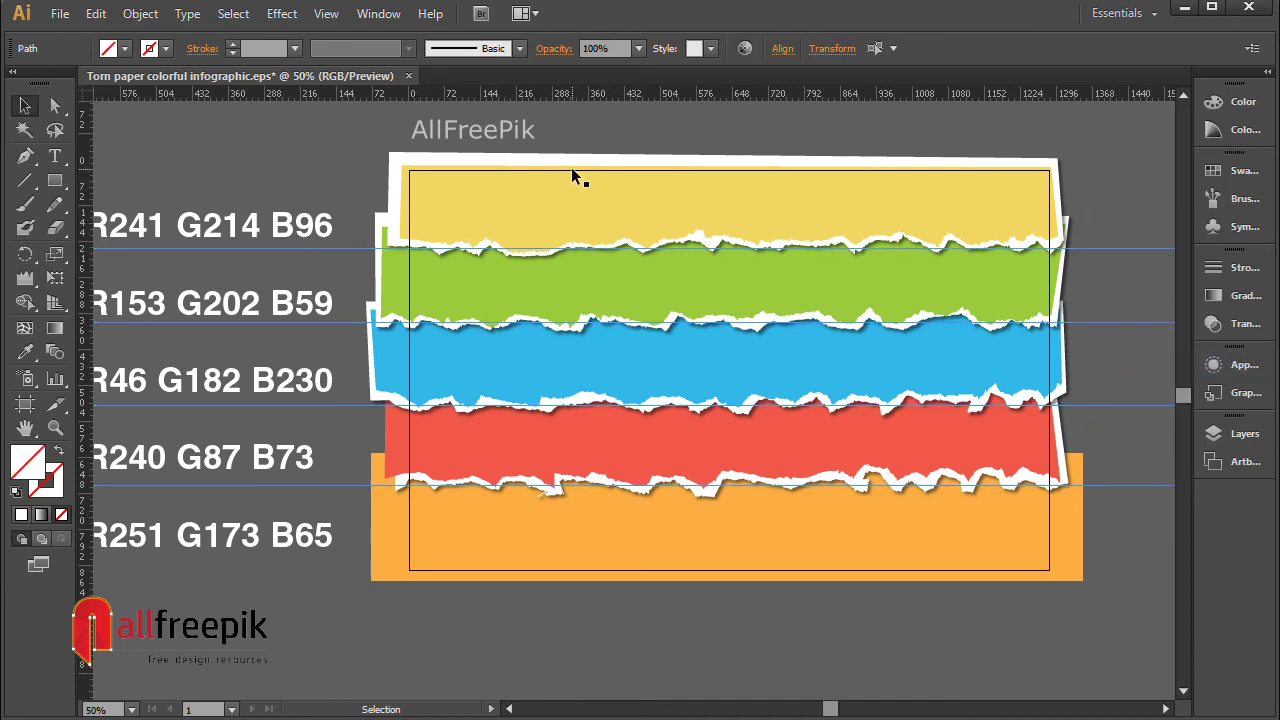
{"action": "key", "text": "ctrl+shift+a"}
{"action": "key", "text": "ctrl+a"}
{"action": "left_click", "coordinate": [94, 13]}
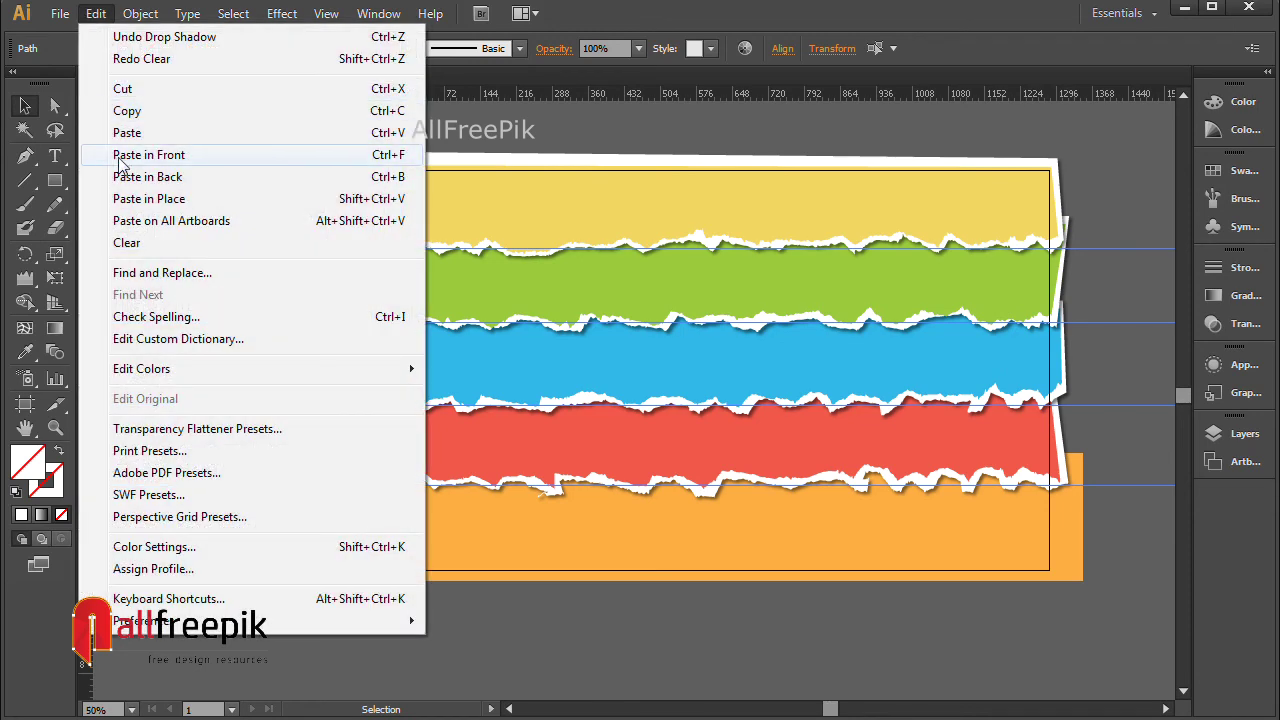
{"action": "left_click", "coordinate": [150, 88]}
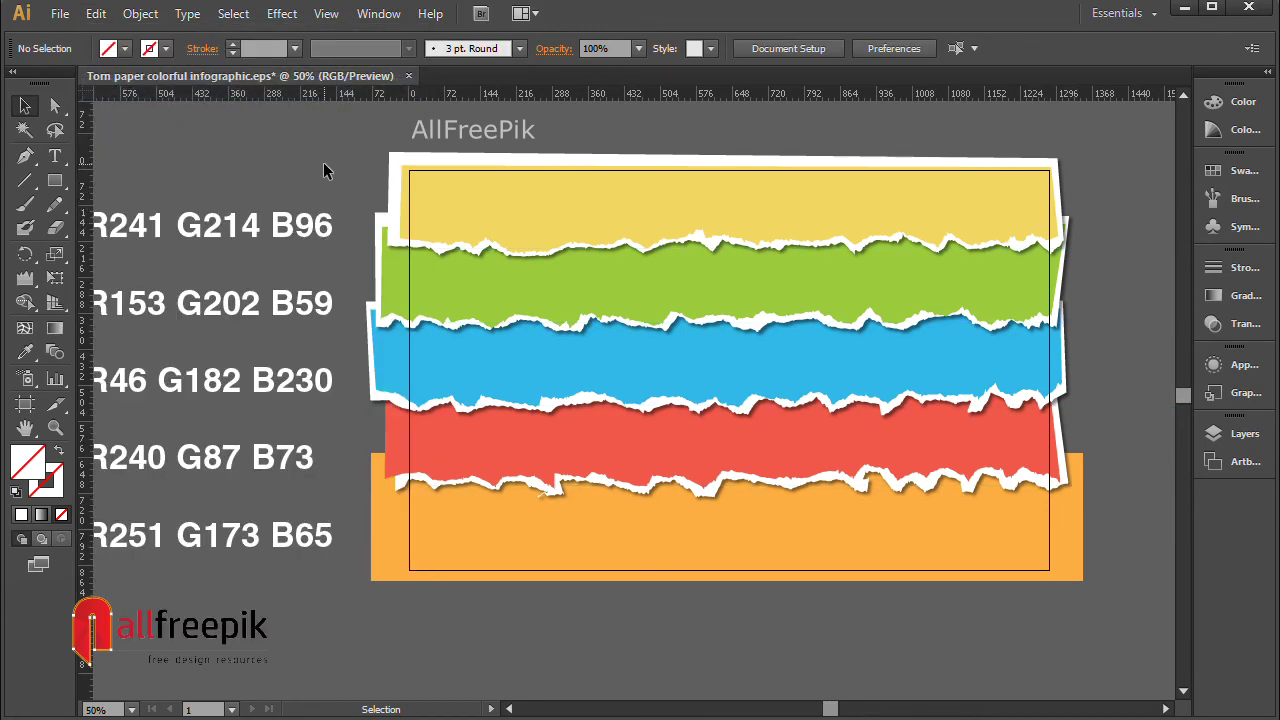
Step: Pan to the icons column, then fit the whole artboard in the window
{"action": "key", "text": "space"}
{"action": "left_click_drag", "start_coordinate": [223, 164], "coordinate": [468, 176]}
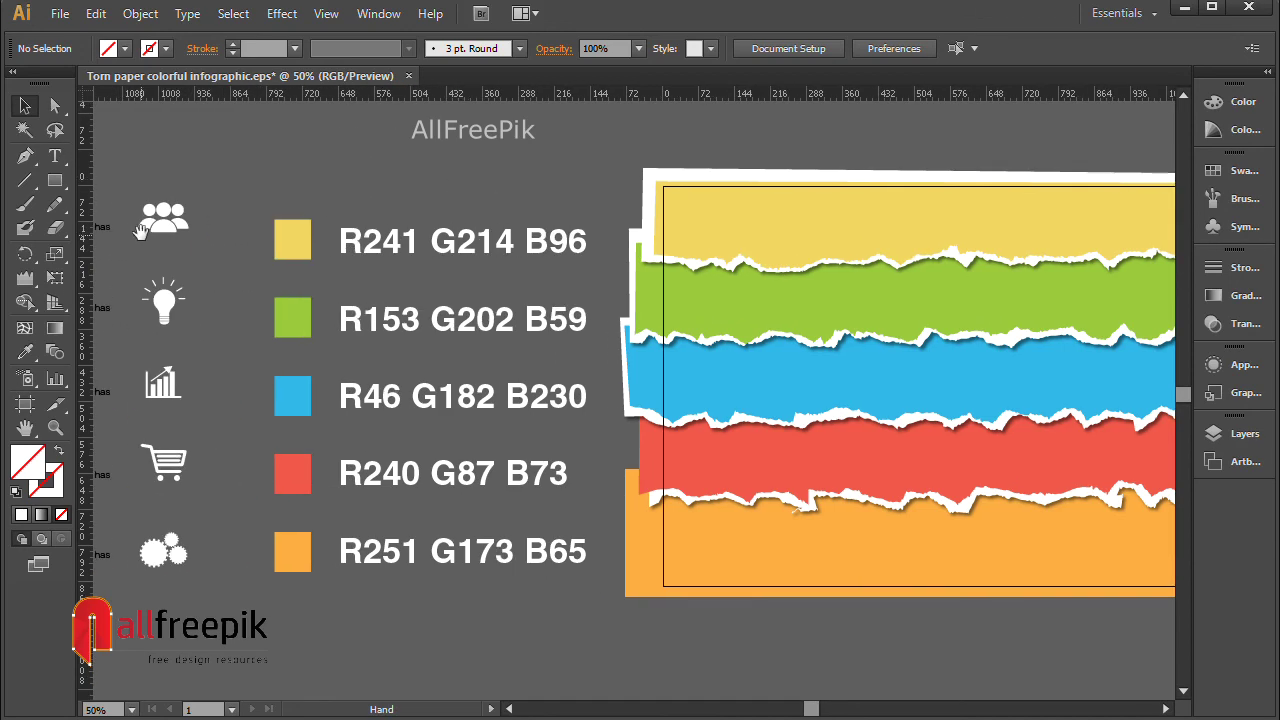
{"action": "key", "text": "ctrl+0"}
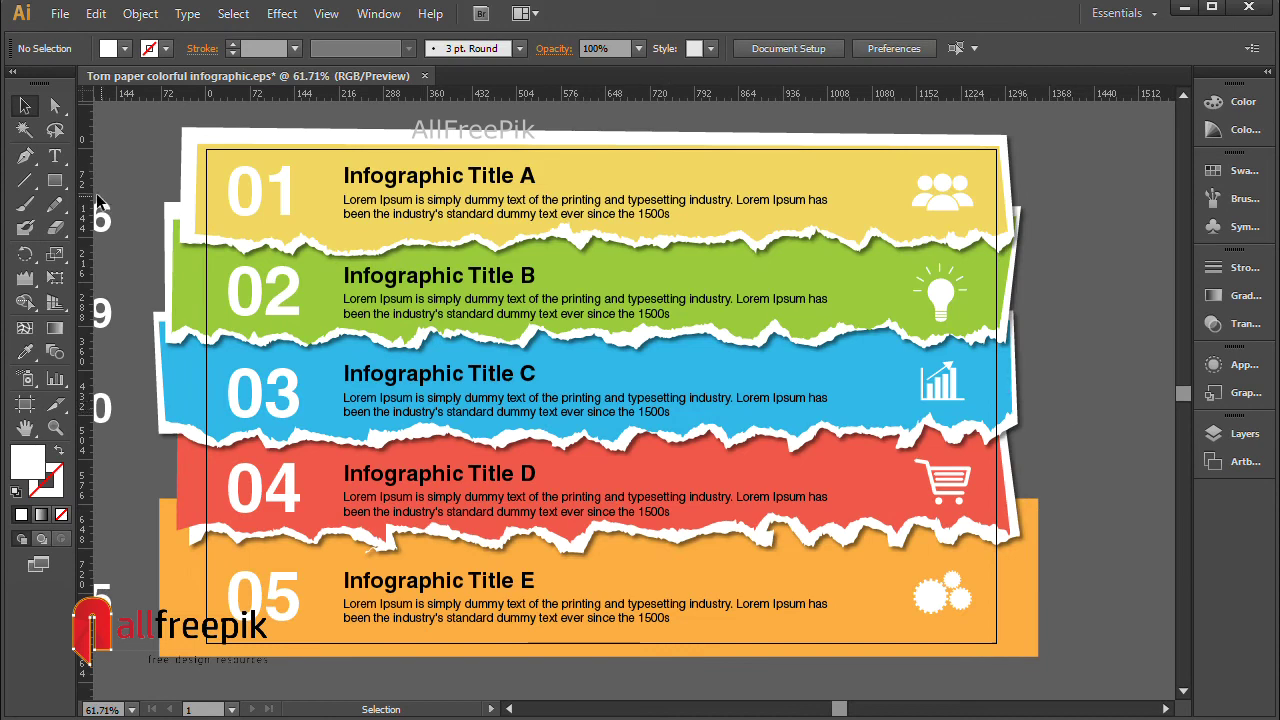
Step: Draw a rectangle covering the whole artboard
{"action": "left_click", "coordinate": [55, 181]}
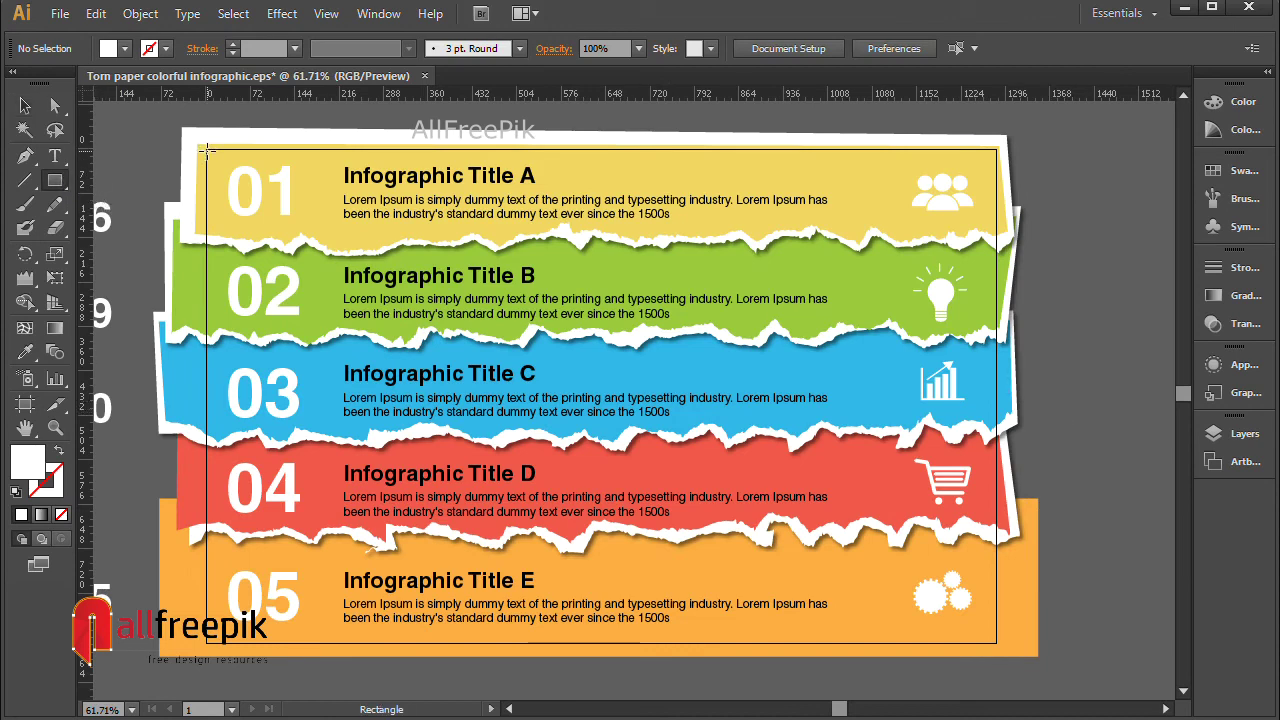
{"action": "left_click_drag", "start_coordinate": [206, 150], "coordinate": [996, 643]}
{"action": "left_click", "coordinate": [55, 105]}
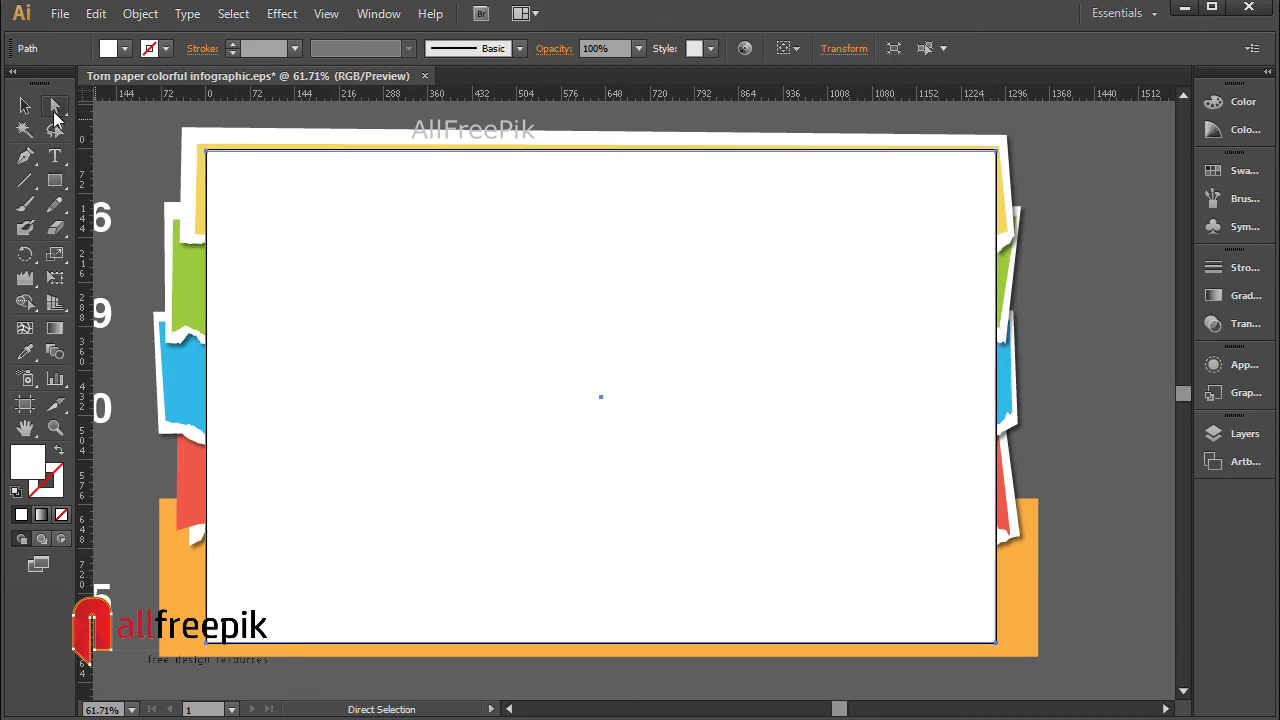
{"action": "left_click", "coordinate": [24, 105]}
{"action": "left_click_drag", "start_coordinate": [602, 155], "coordinate": [602, 148]}
Step: Make a clipping mask from the rectangle over all the artwork, then zoom to fit
{"action": "left_click_drag", "start_coordinate": [183, 126], "coordinate": [1046, 674]}
{"action": "right_click", "coordinate": [680, 352]}
{"action": "left_click", "coordinate": [750, 460]}
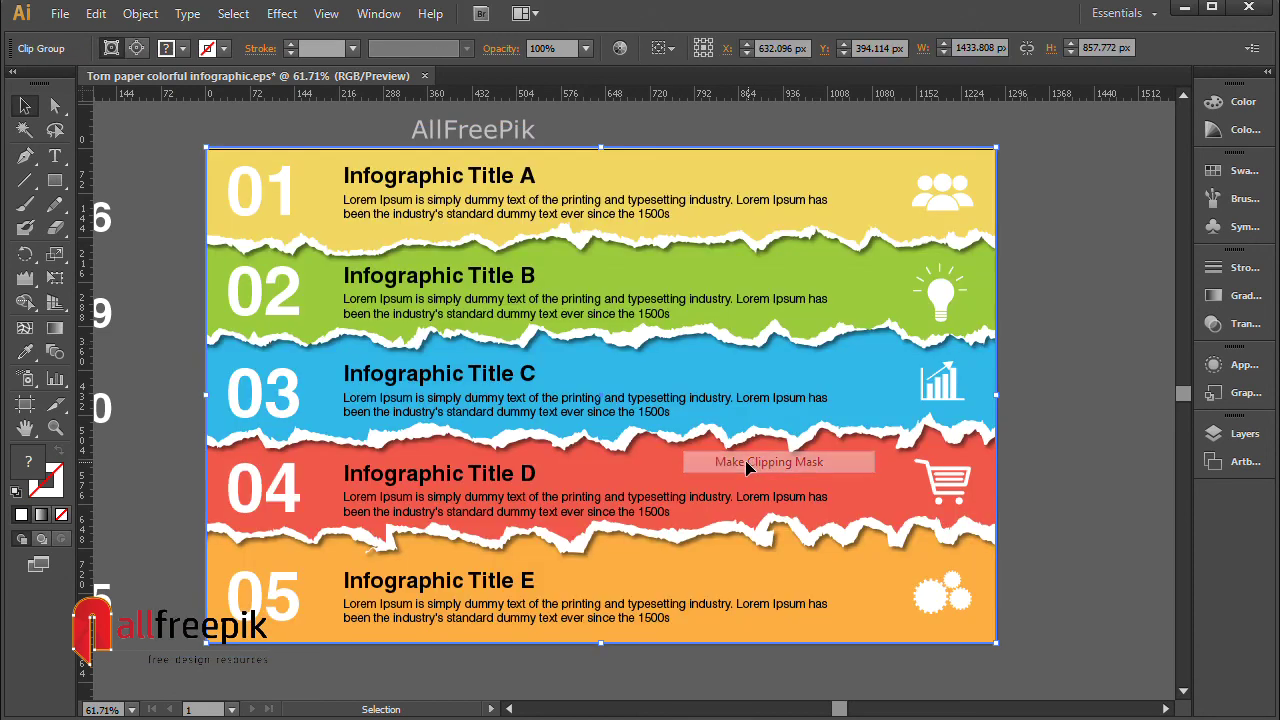
{"action": "left_click", "coordinate": [1030, 296]}
{"action": "key", "text": "ctrl+space"}
{"action": "left_click_drag", "start_coordinate": [180, 135], "coordinate": [1040, 665]}
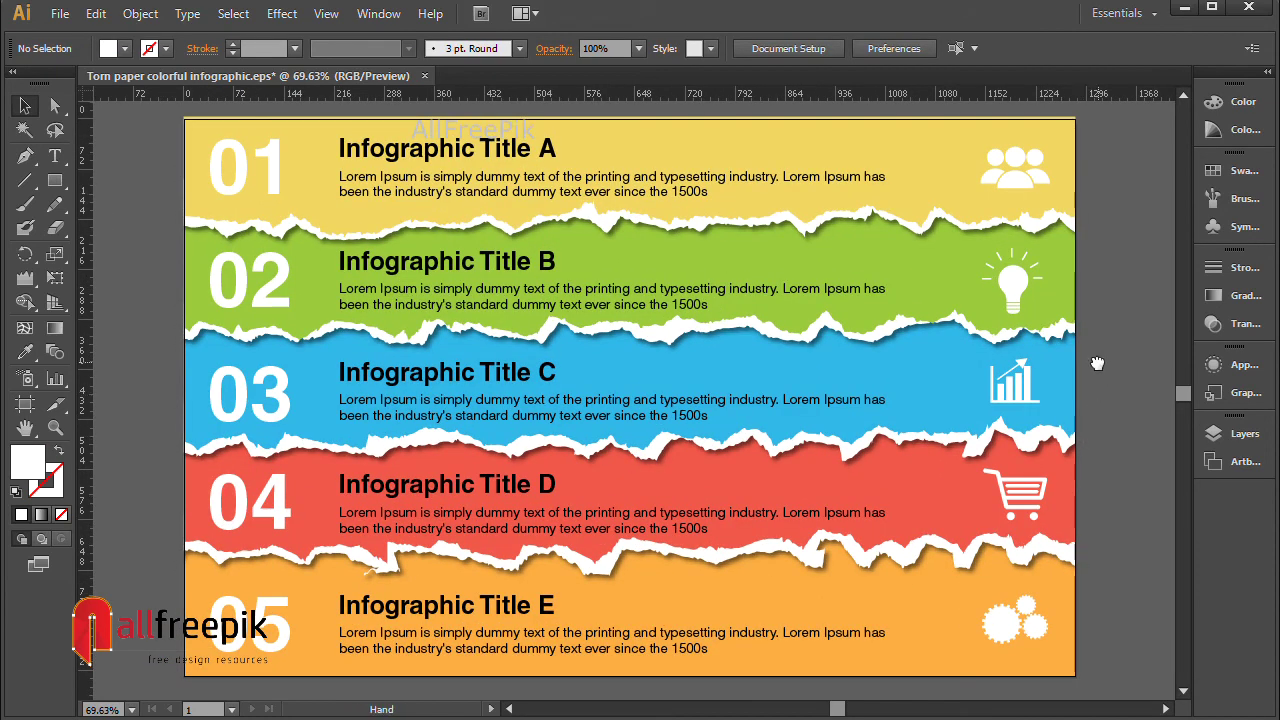